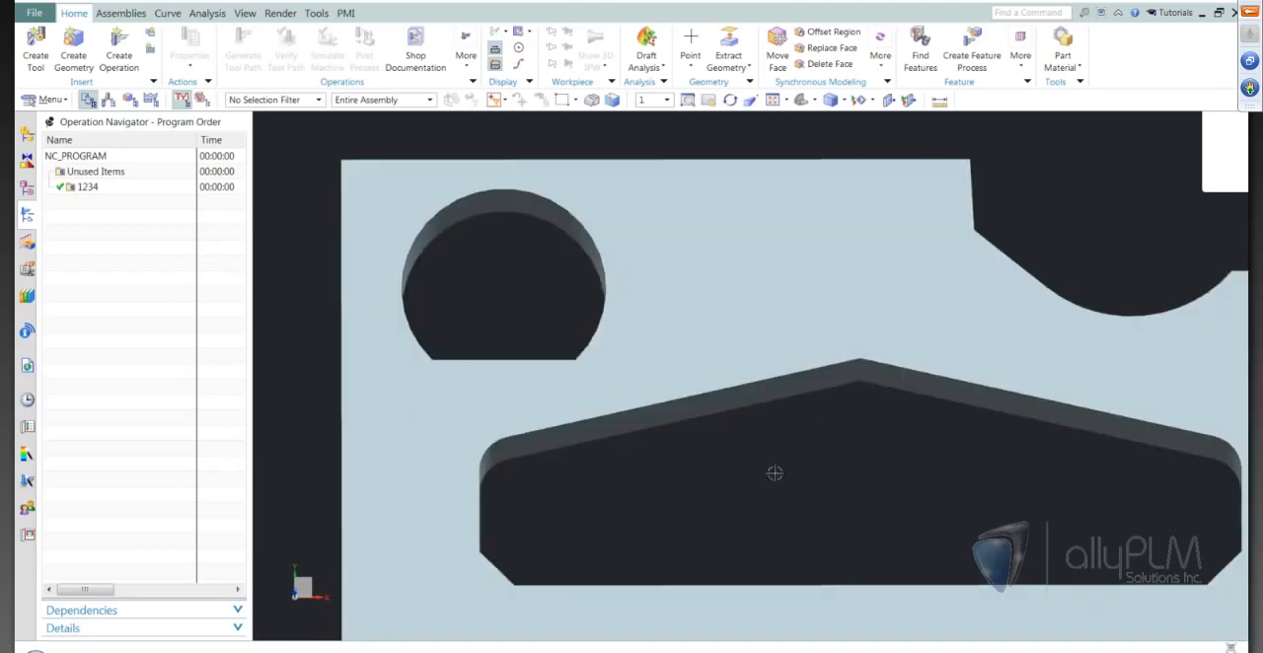
Assign the plate body as the part geometry of the WORKPIECE in the geometry view.
key(F8)
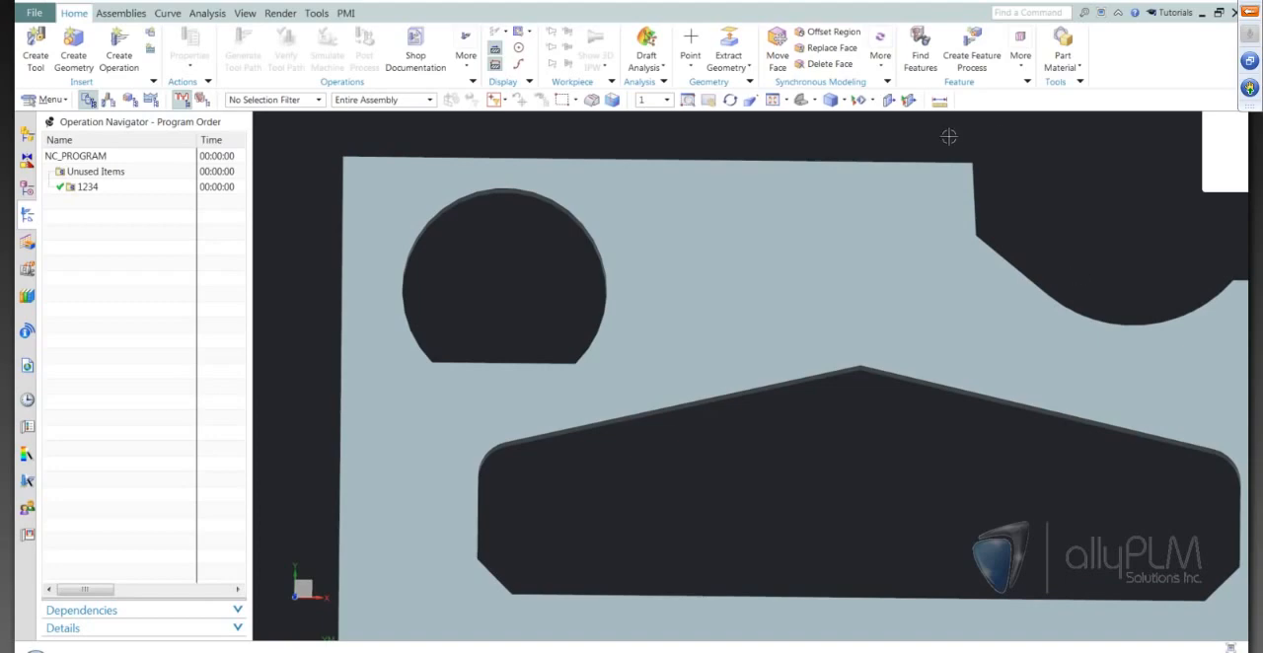
click(814, 99)
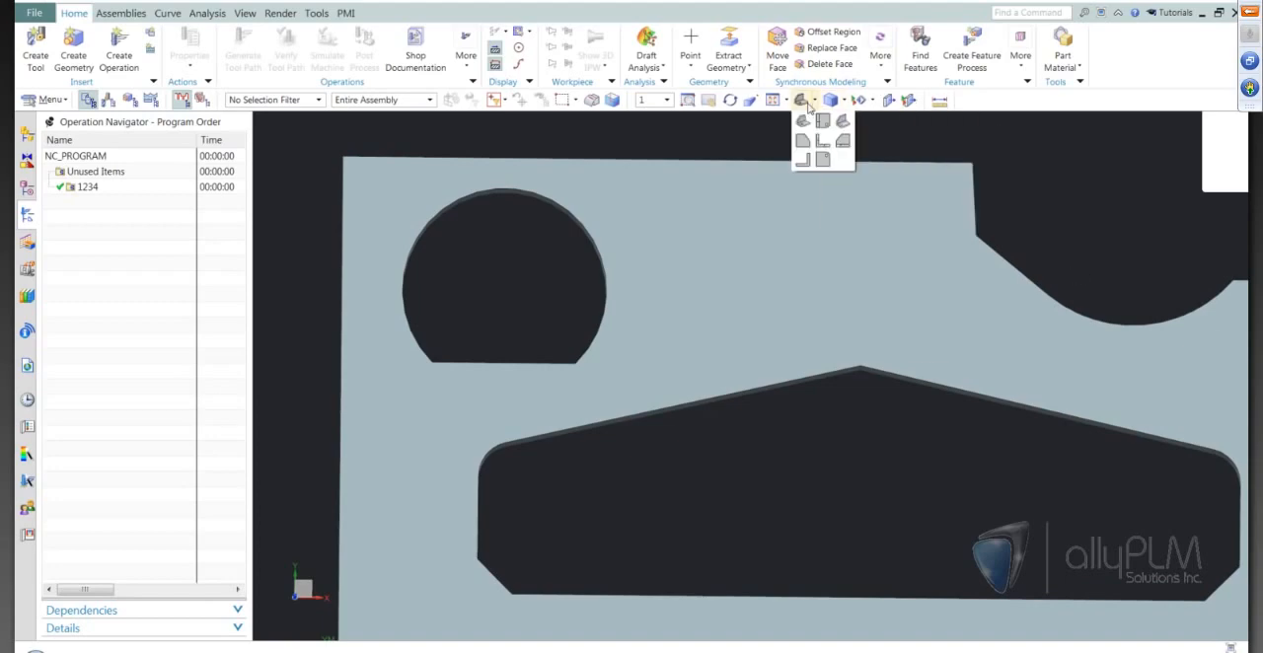
click(822, 120)
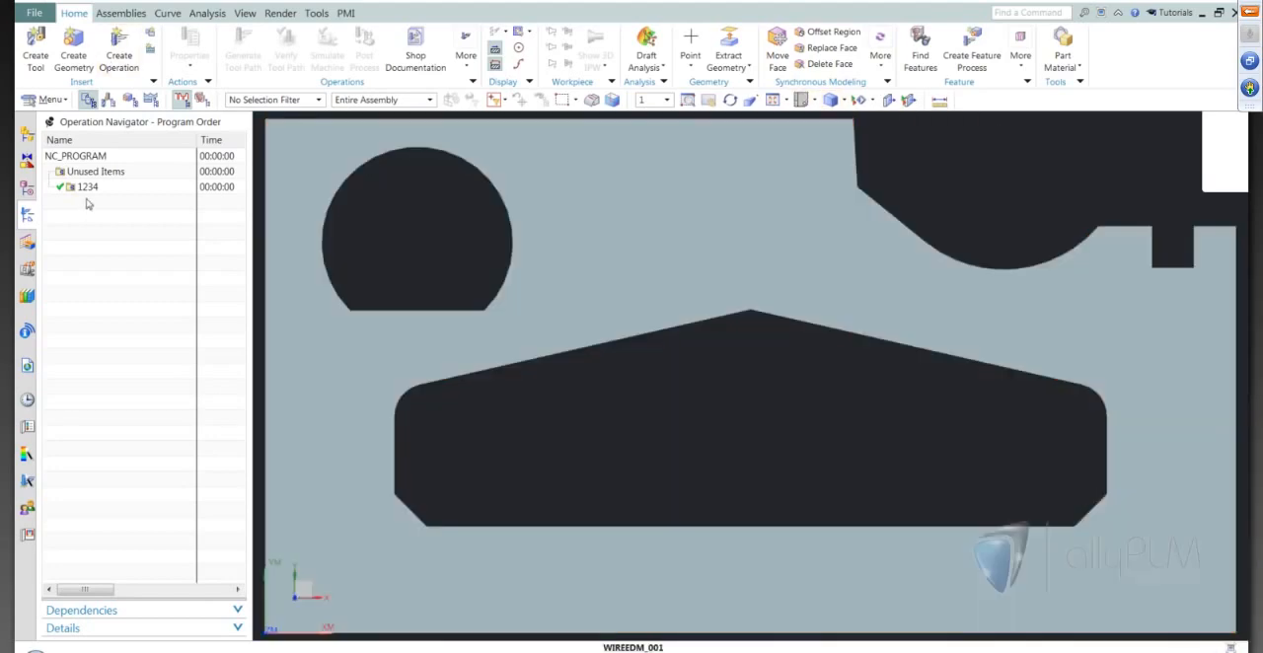
click(130, 99)
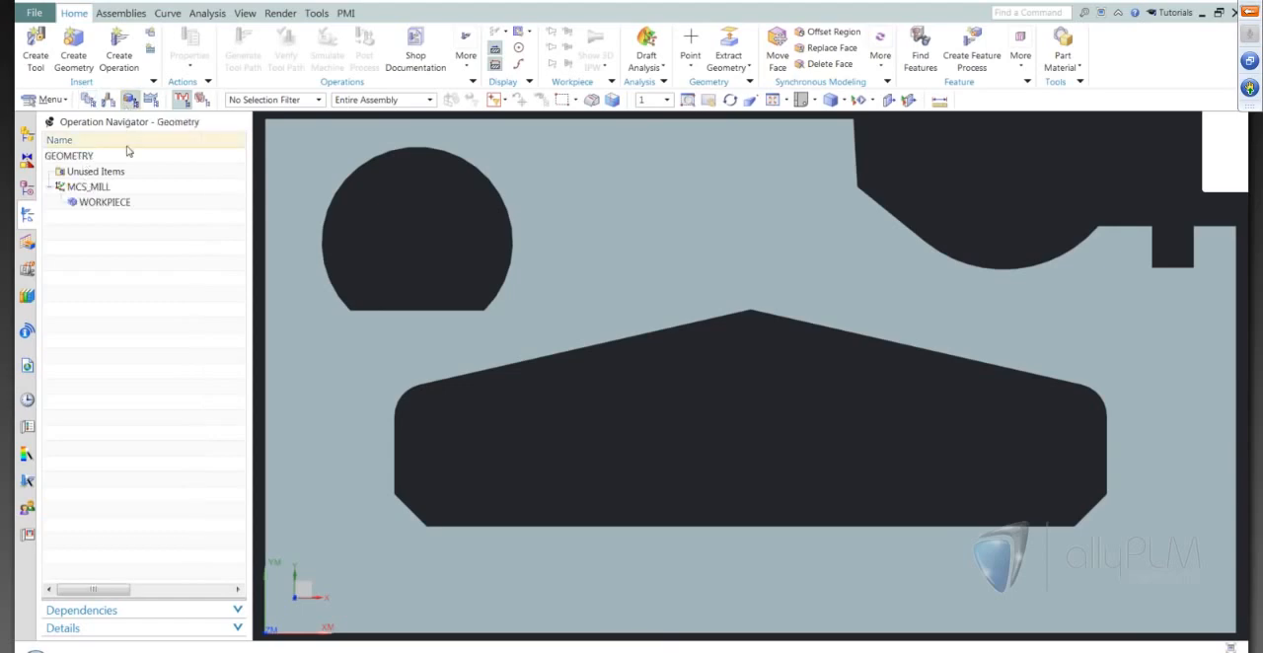
double_click(105, 202)
click(264, 166)
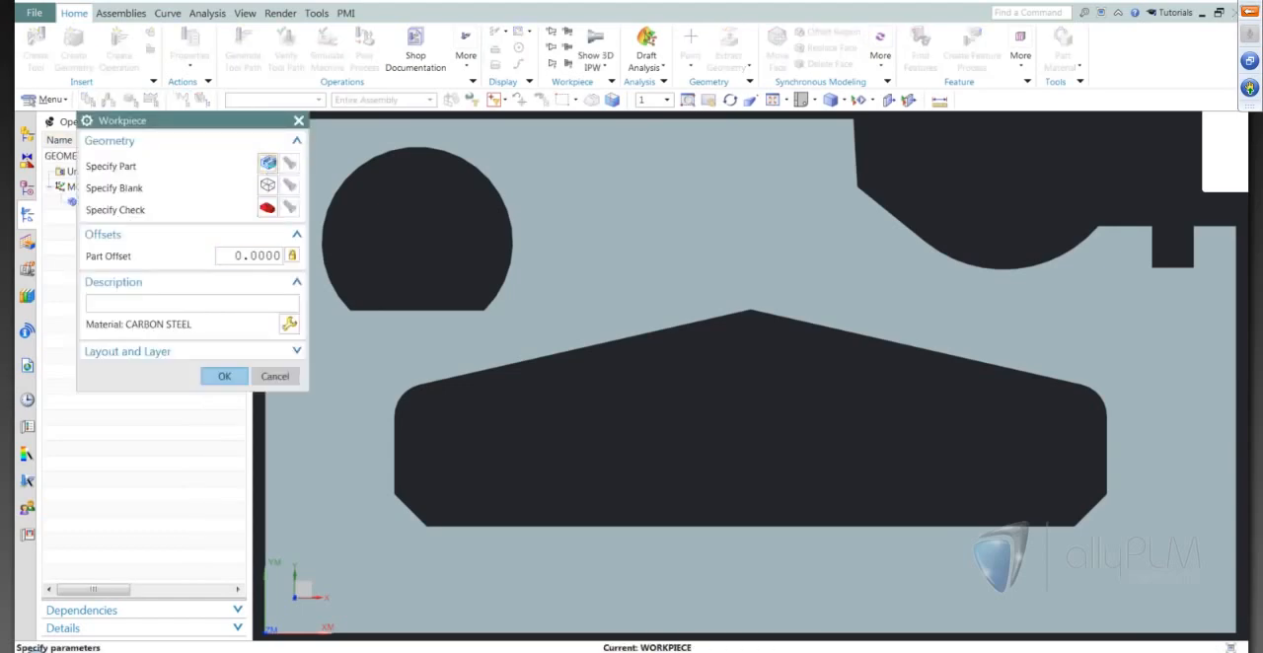
click(437, 254)
middle_click(463, 320)
scroll(832, 473, up, 1)
scroll(832, 473, down, 1)
click(225, 379)
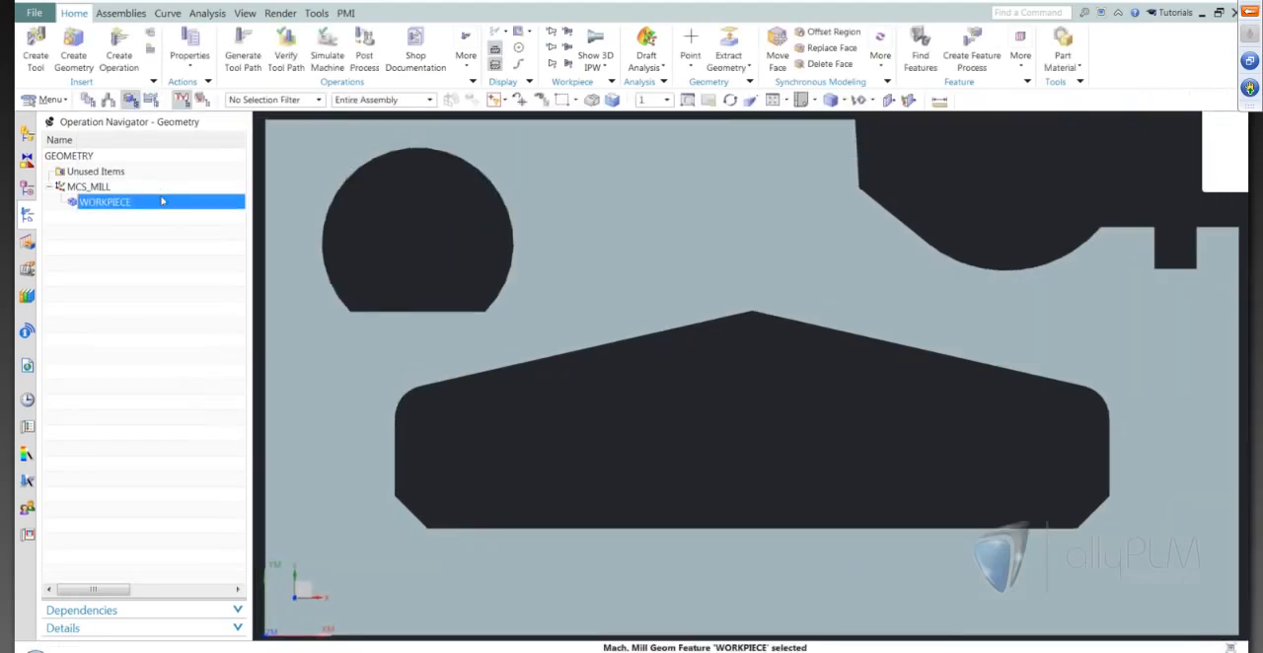
Create a wire_edm operation of the Nocore subtype in program 1234, using the WORKPIECE geometry.
click(116, 51)
click(175, 163)
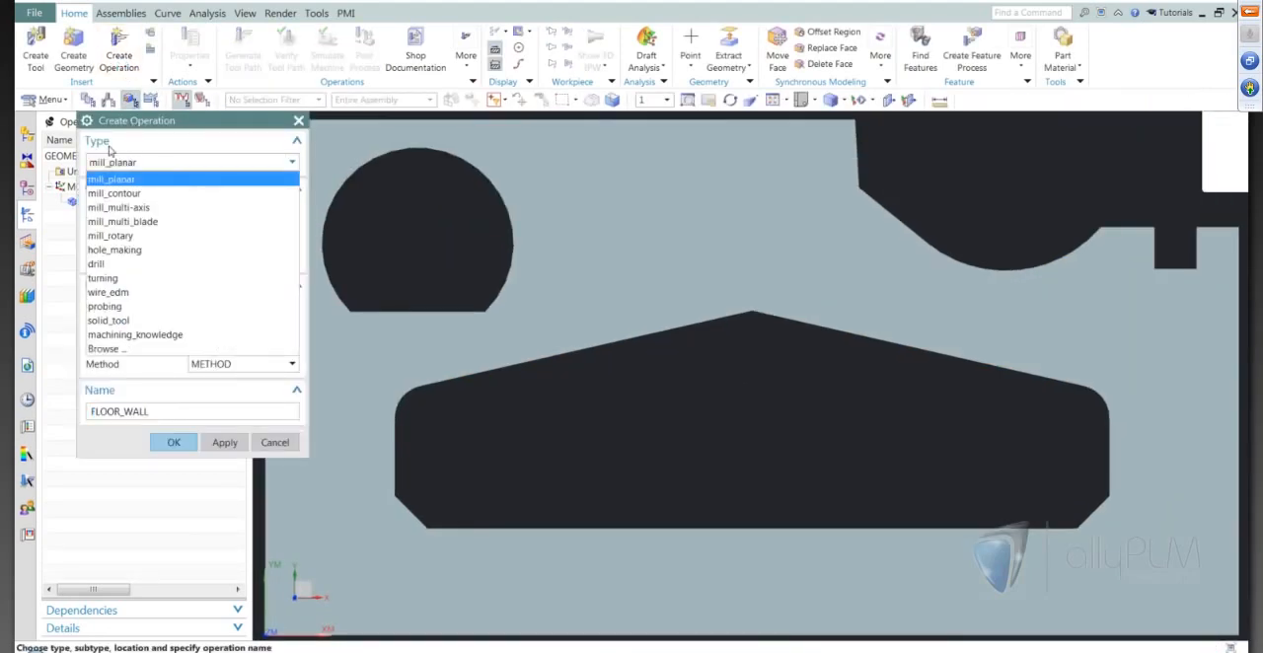
click(119, 293)
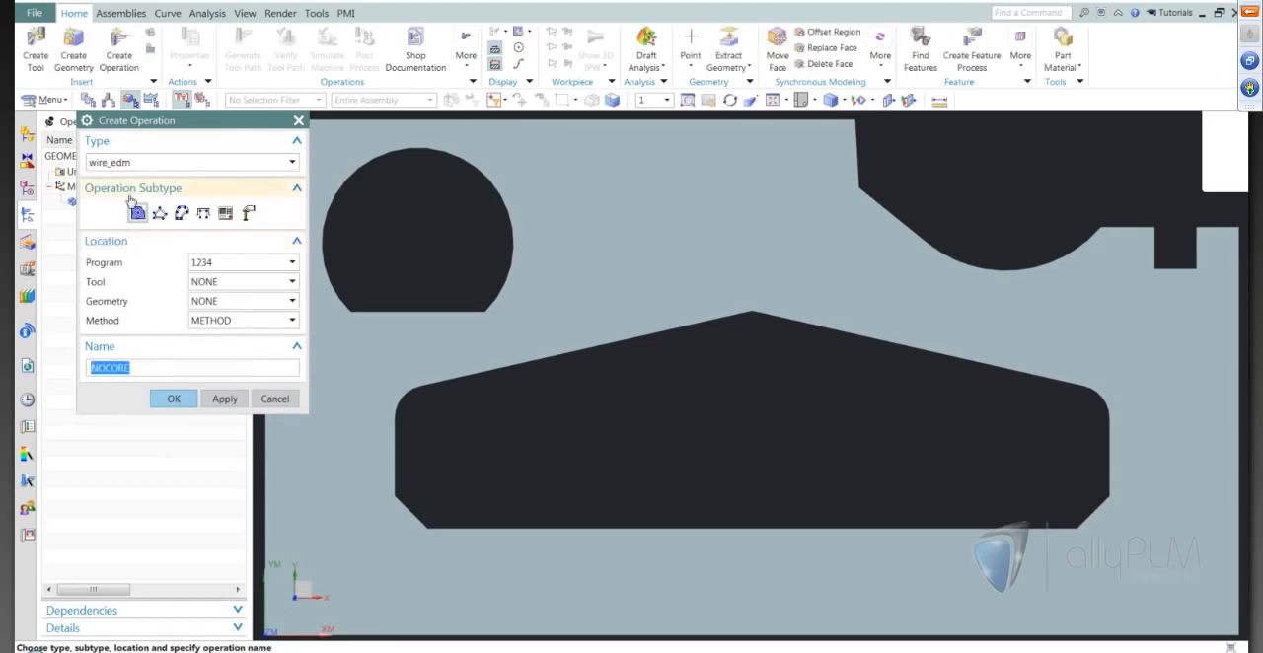
mouse_move(136, 215)
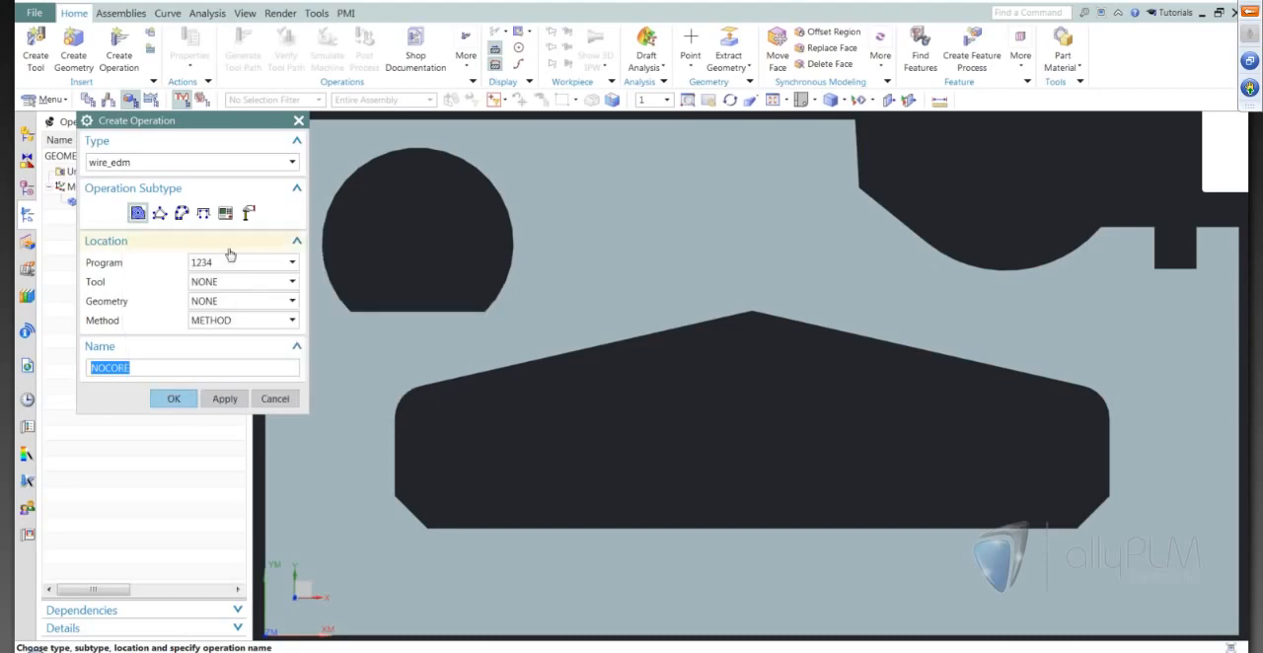
key(Return)
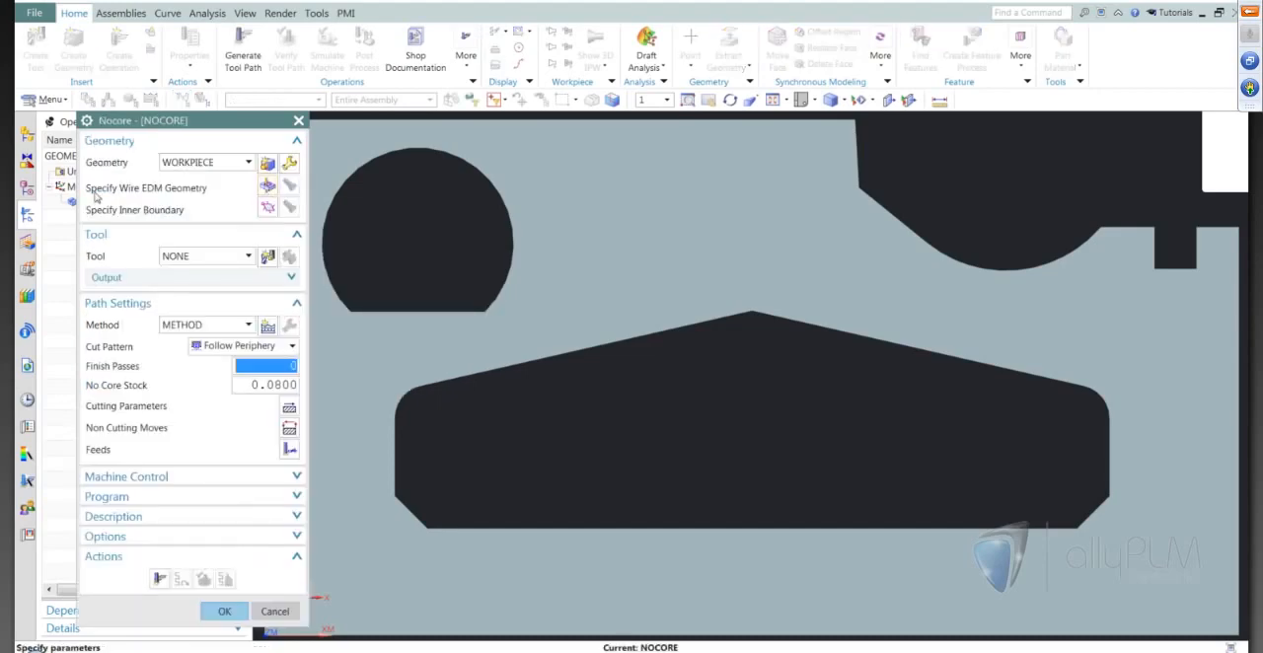
Specify the edges of the flat-sided round hole as the wire EDM geometry, using a curve boundary.
click(268, 187)
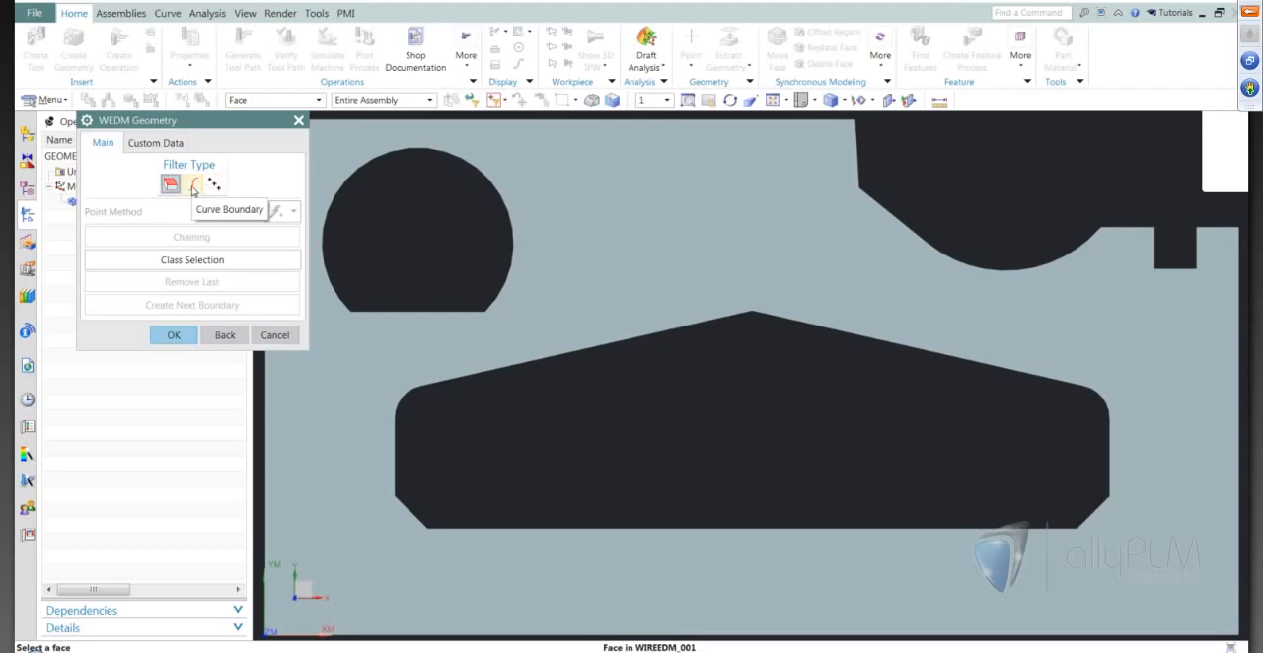
click(193, 188)
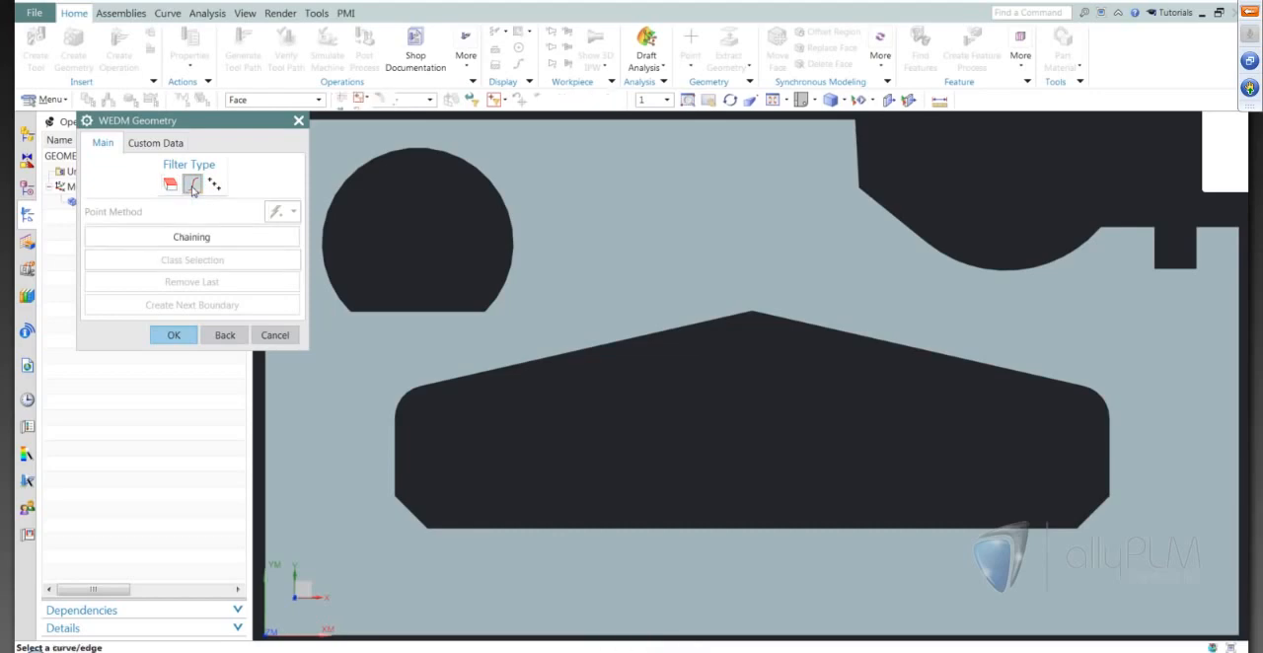
middle_drag(485, 211, 489, 237)
click(415, 354)
middle_drag(451, 309, 349, 431)
click(173, 336)
scroll(538, 275, down, 1)
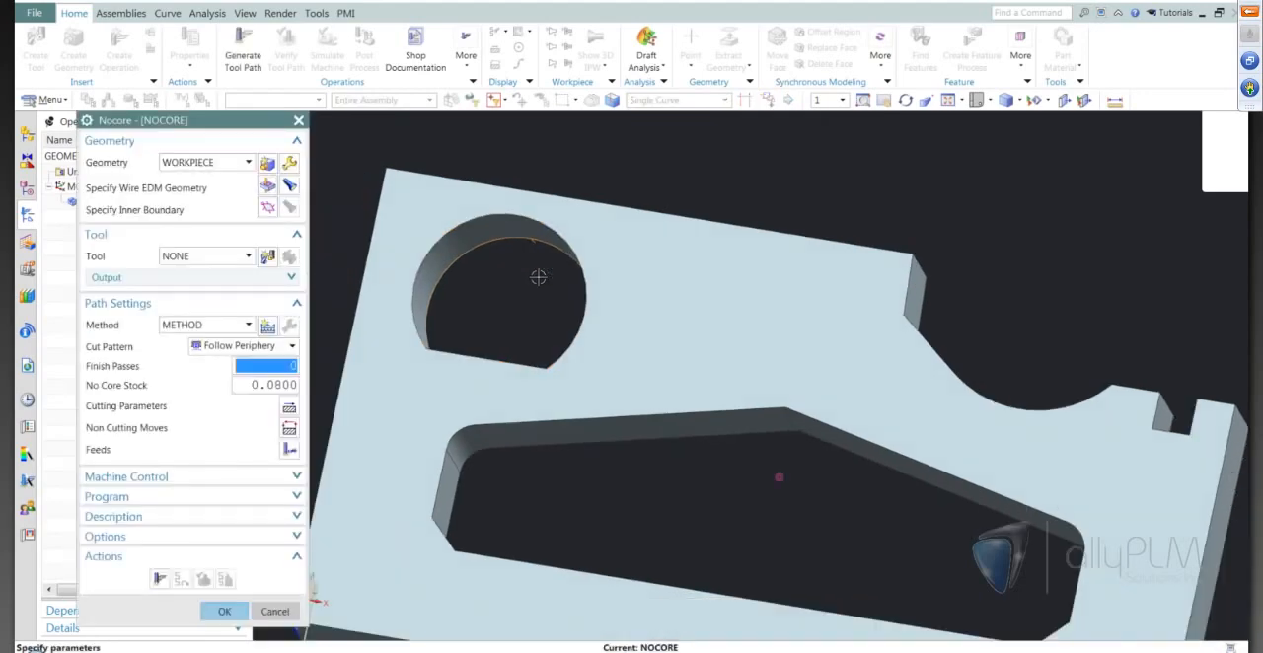
Create a wire_edm tool named WIRE with a diameter of 0.5 for the Nocore operation.
middle_drag(539, 276, 355, 307)
click(268, 257)
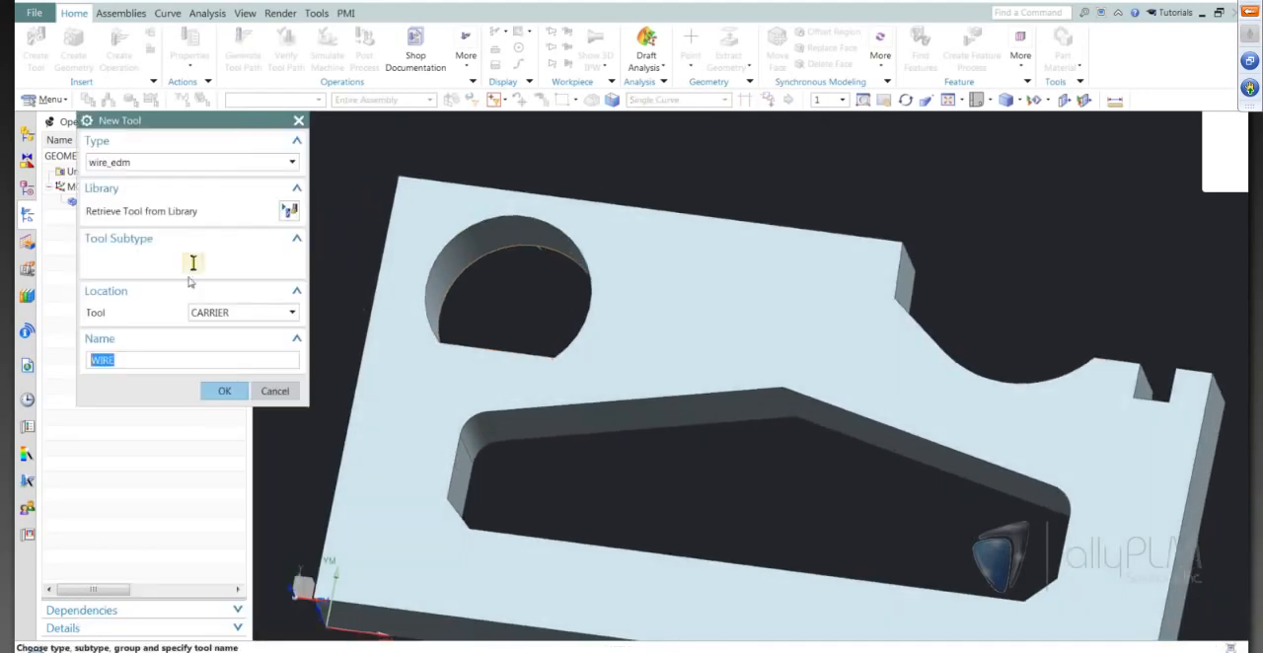
click(228, 390)
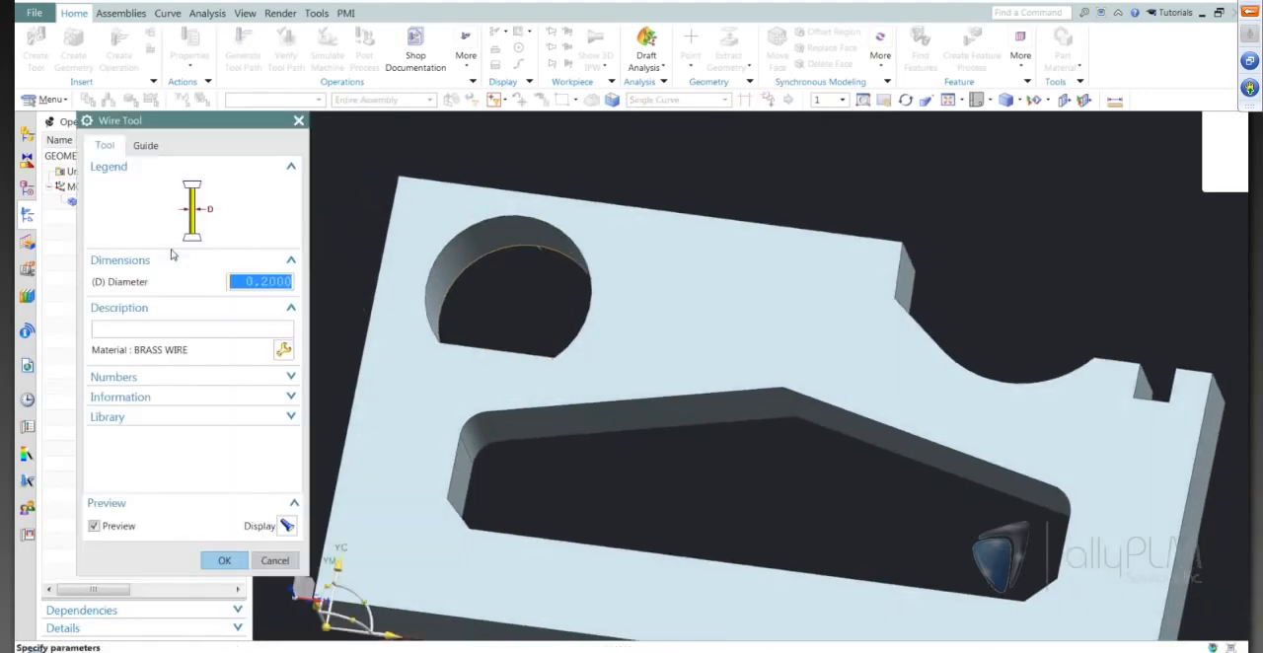
text(.5)
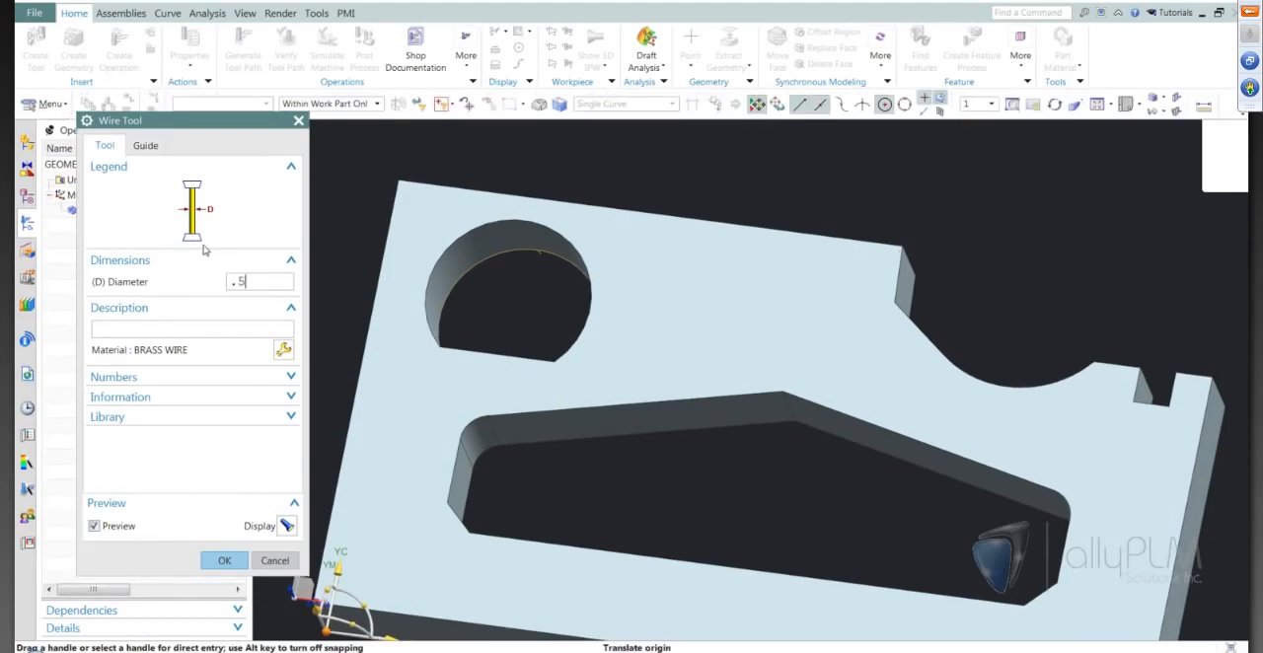
key(Tab)
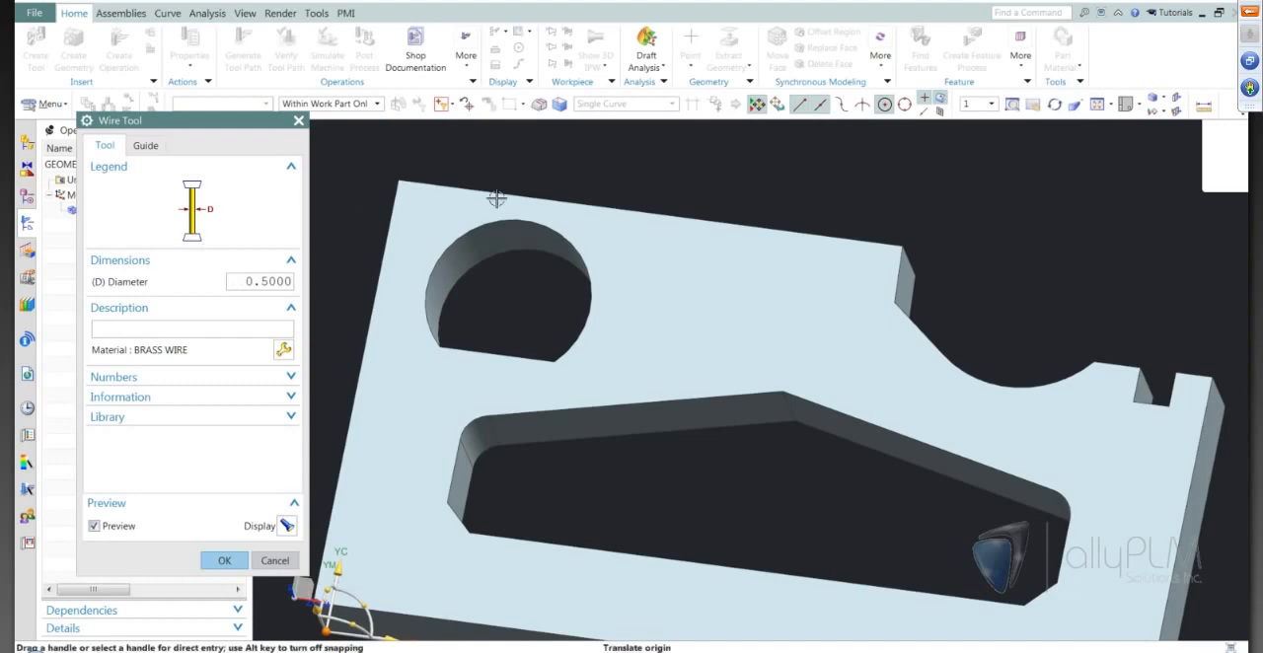
middle_drag(637, 406, 631, 437)
click(220, 560)
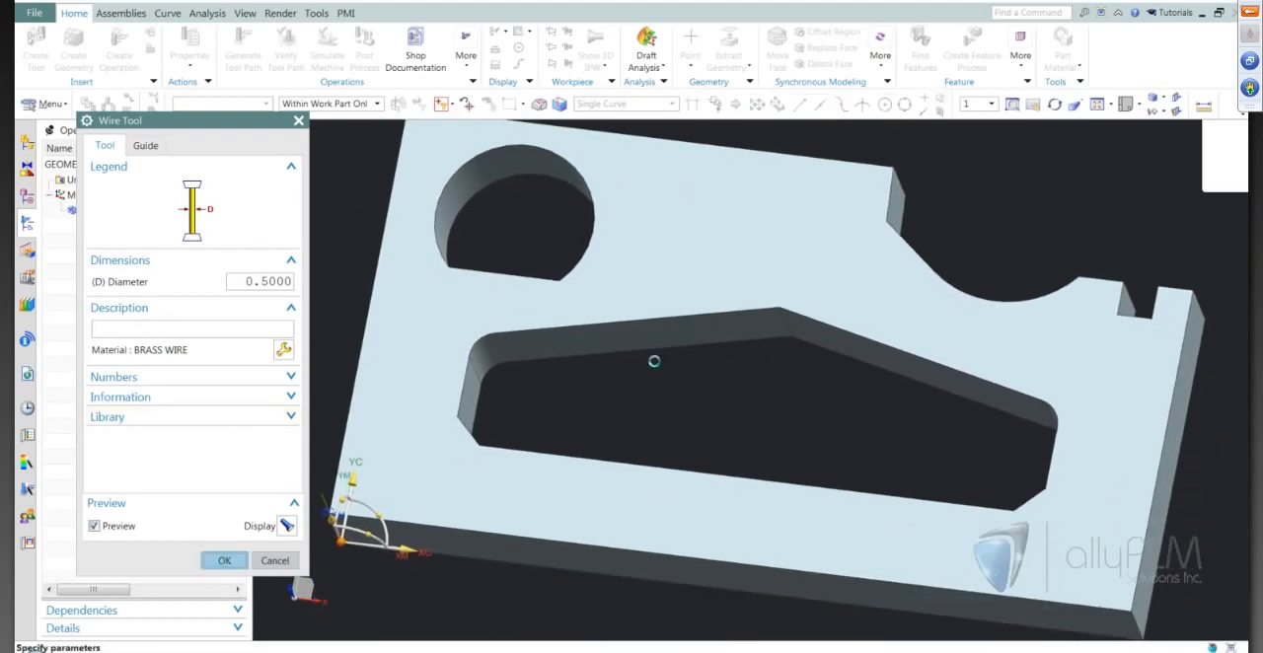
Measure the plate's thickness as a projected distance.
middle_drag(641, 368, 380, 396)
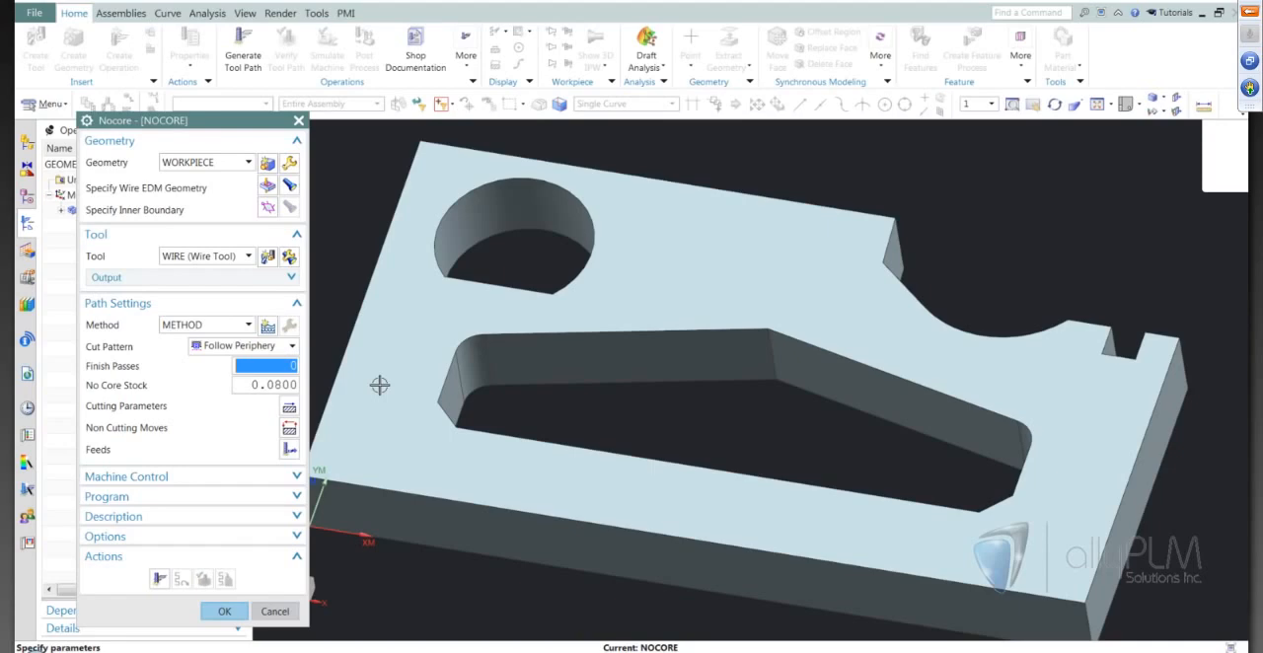
middle_drag(380, 386, 380, 385)
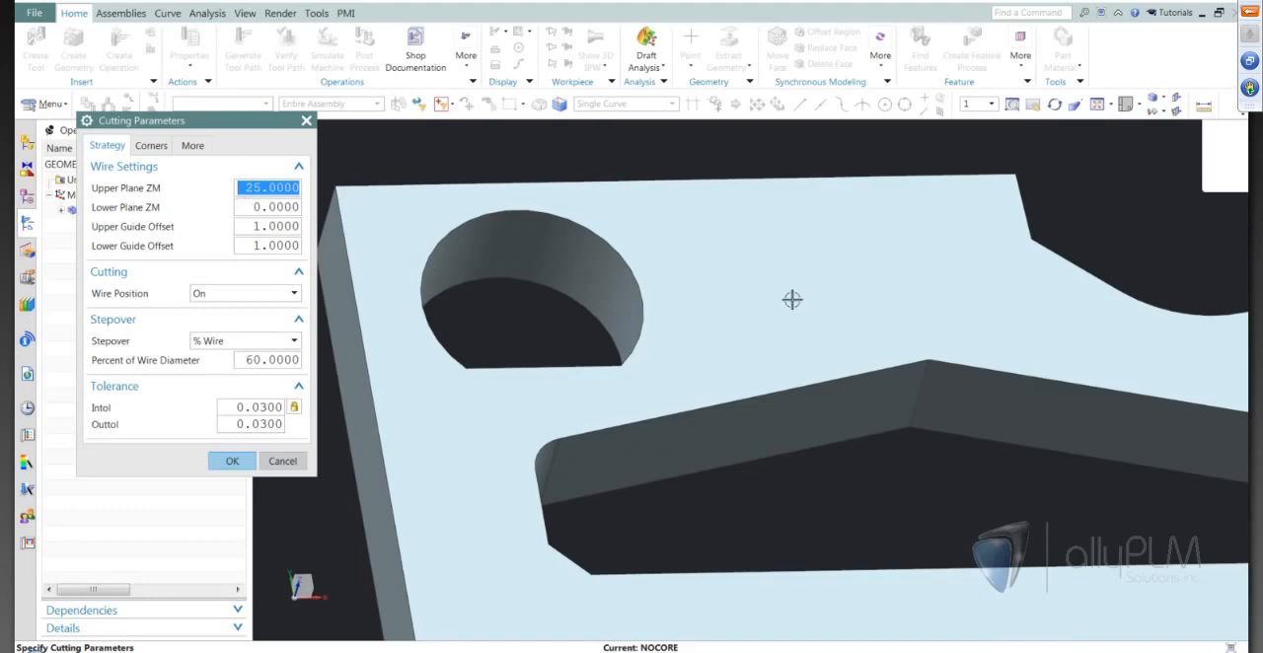
mouse_move(395, 280)
middle_down()
mouse_move(391, 257)
mouse_move(484, 239)
mouse_move(554, 285)
mouse_move(516, 507)
mouse_move(614, 502)
mouse_move(787, 388)
mouse_move(769, 375)
middle_up()
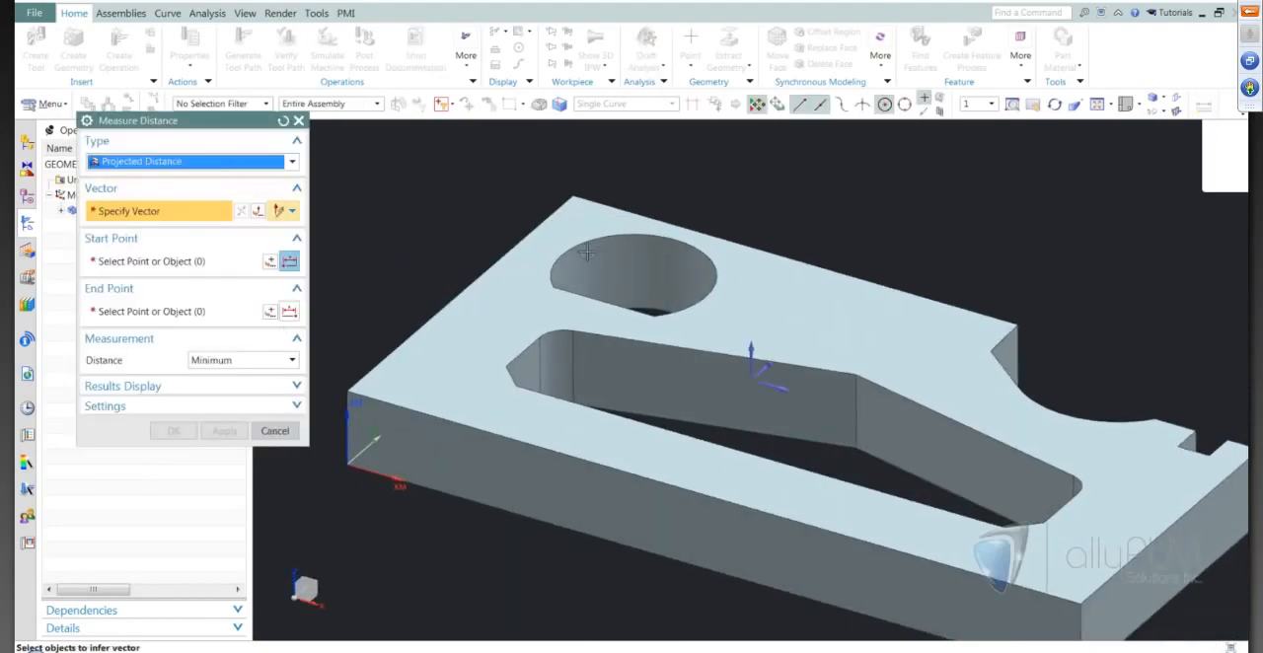
click(716, 312)
click(755, 322)
middle_drag(754, 322, 594, 449)
click(594, 449)
middle_drag(821, 419, 673, 501)
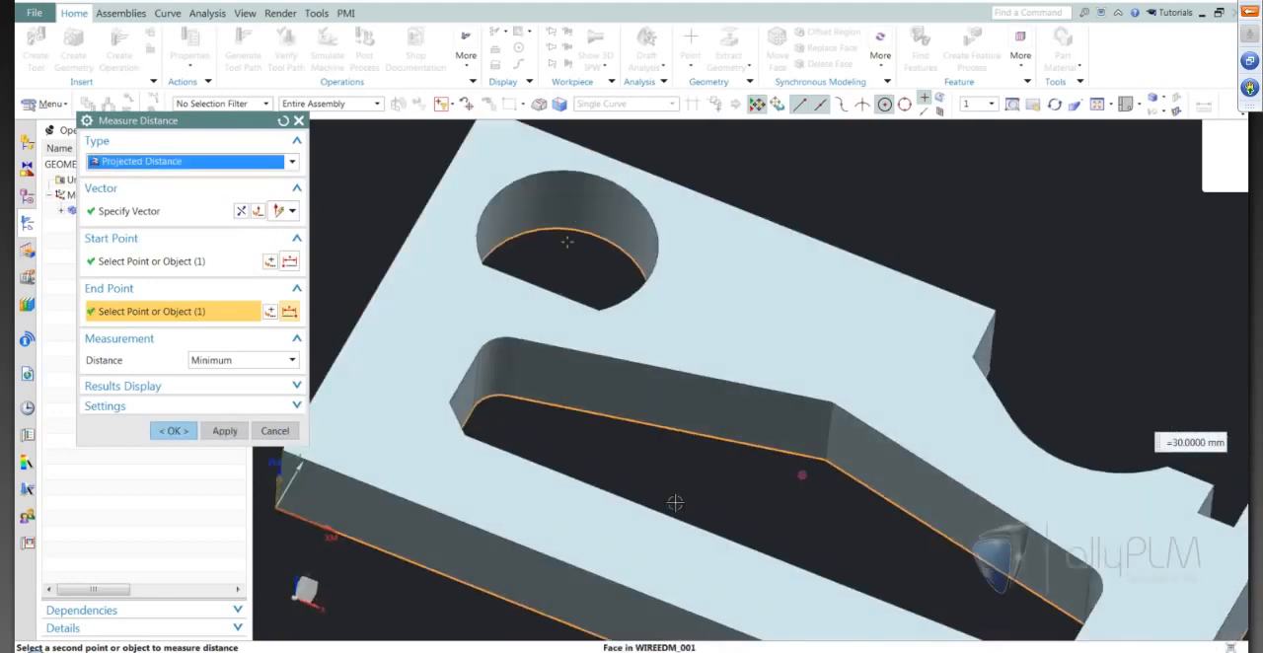
click(174, 431)
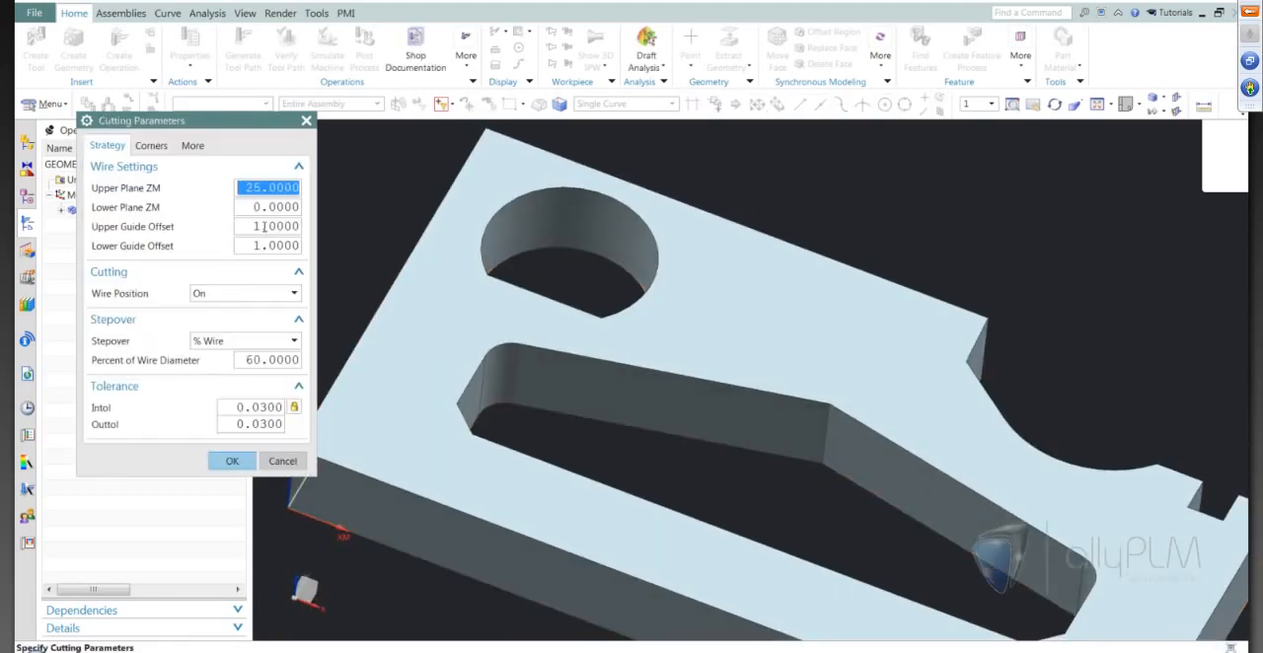
Set the cutting parameters to an Upper Plane ZM of 30 and a Tanto wire position.
text(30)
click(262, 226)
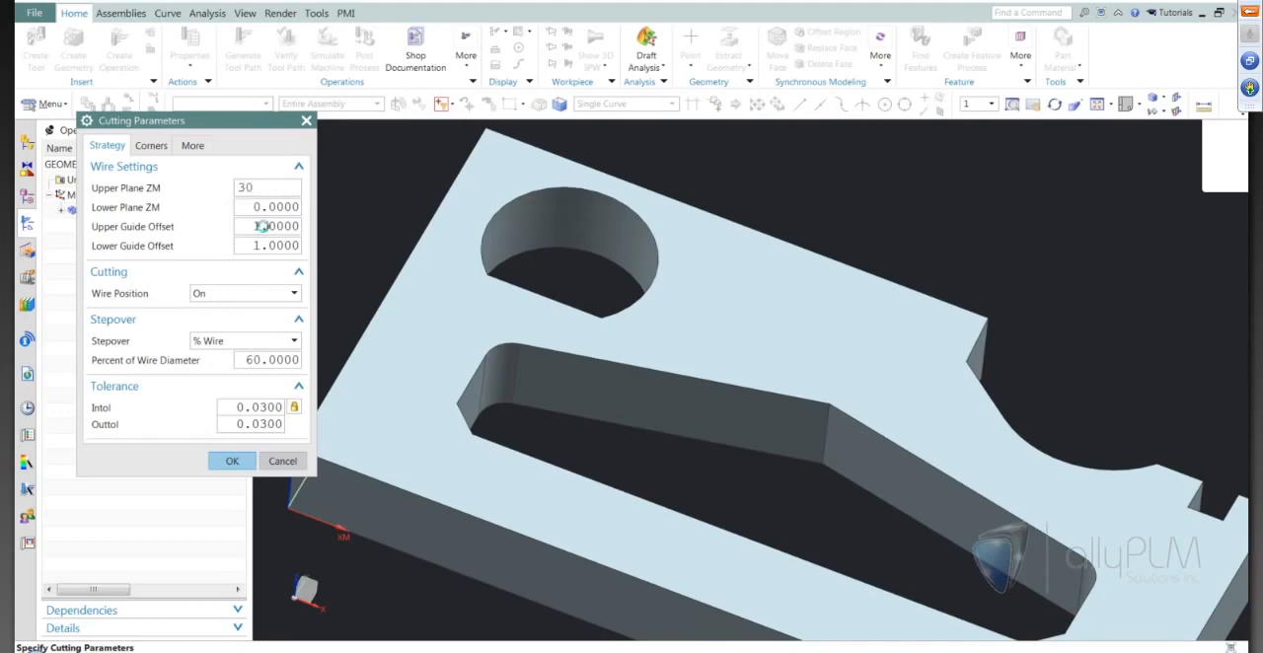
key(Tab)
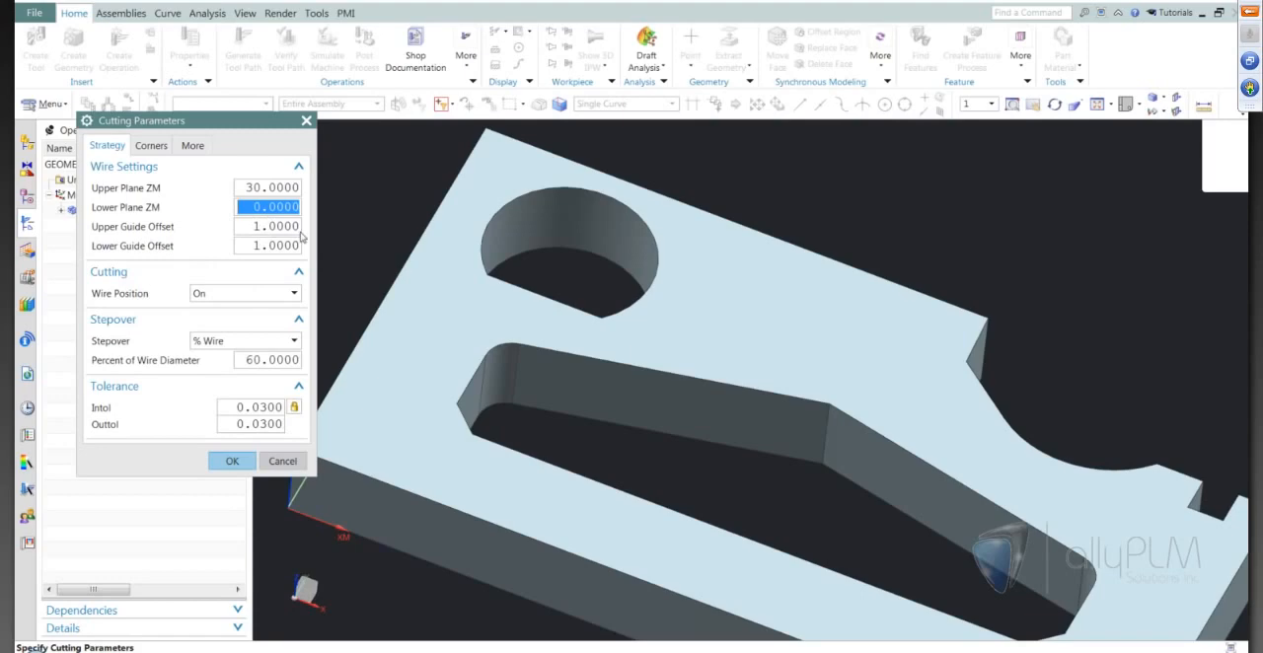
click(267, 294)
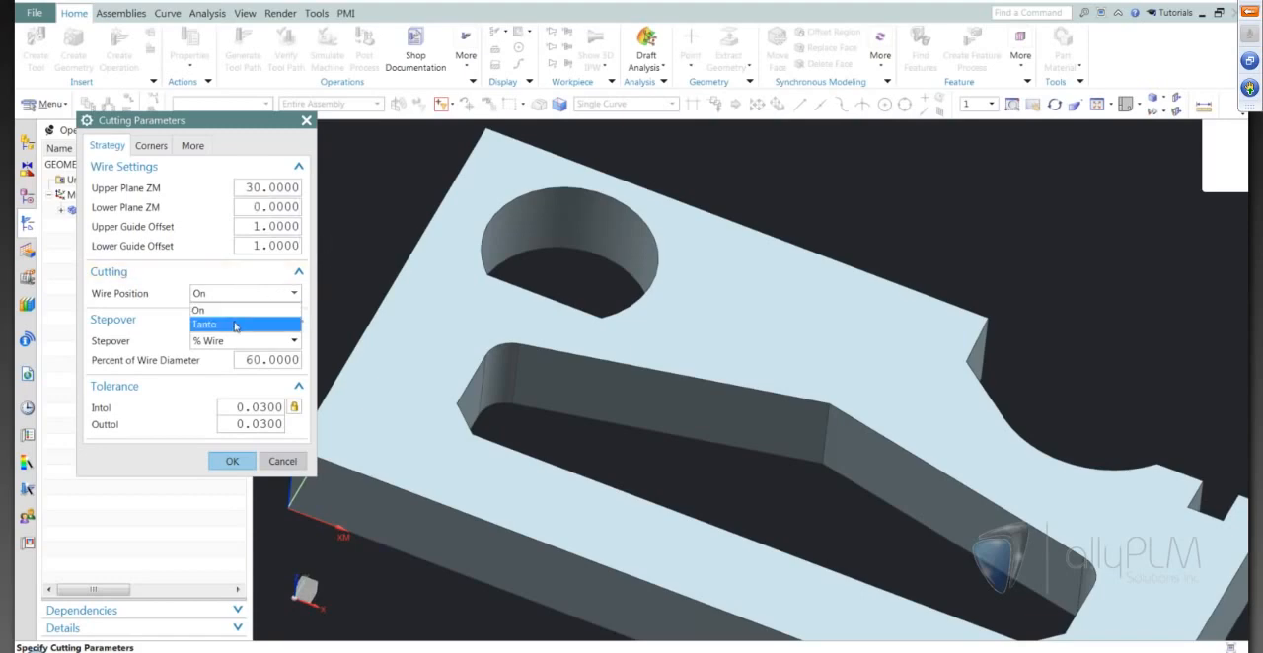
click(236, 323)
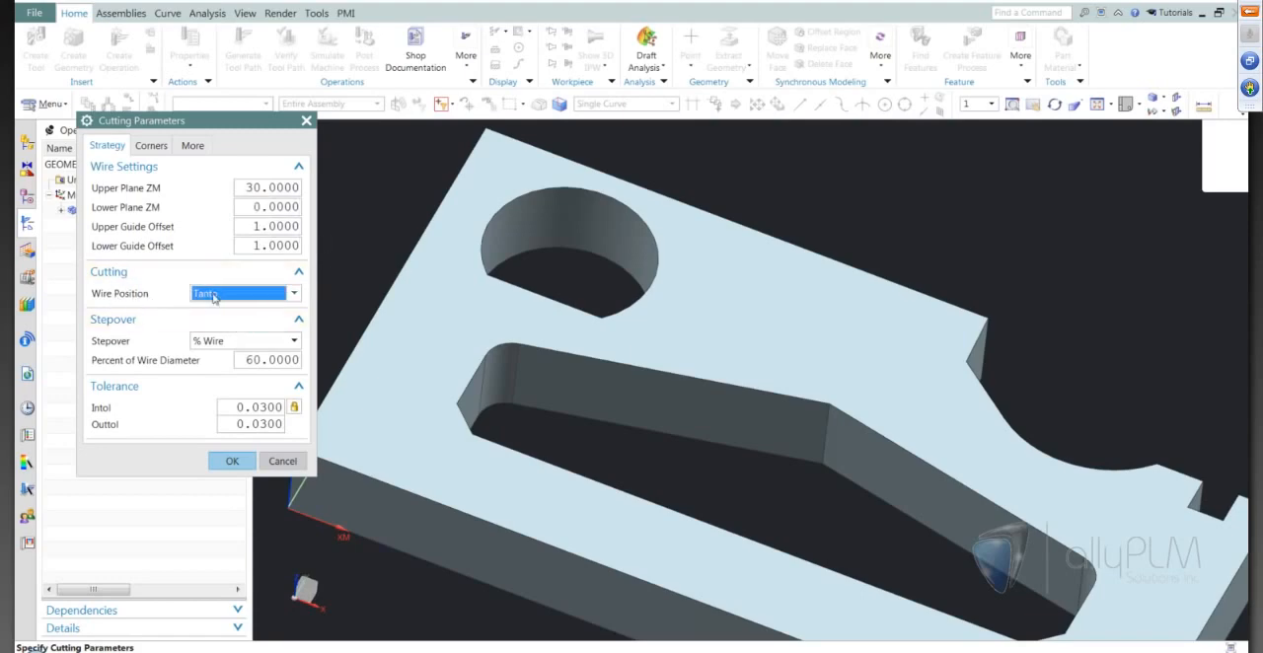
middle_drag(665, 429, 577, 466)
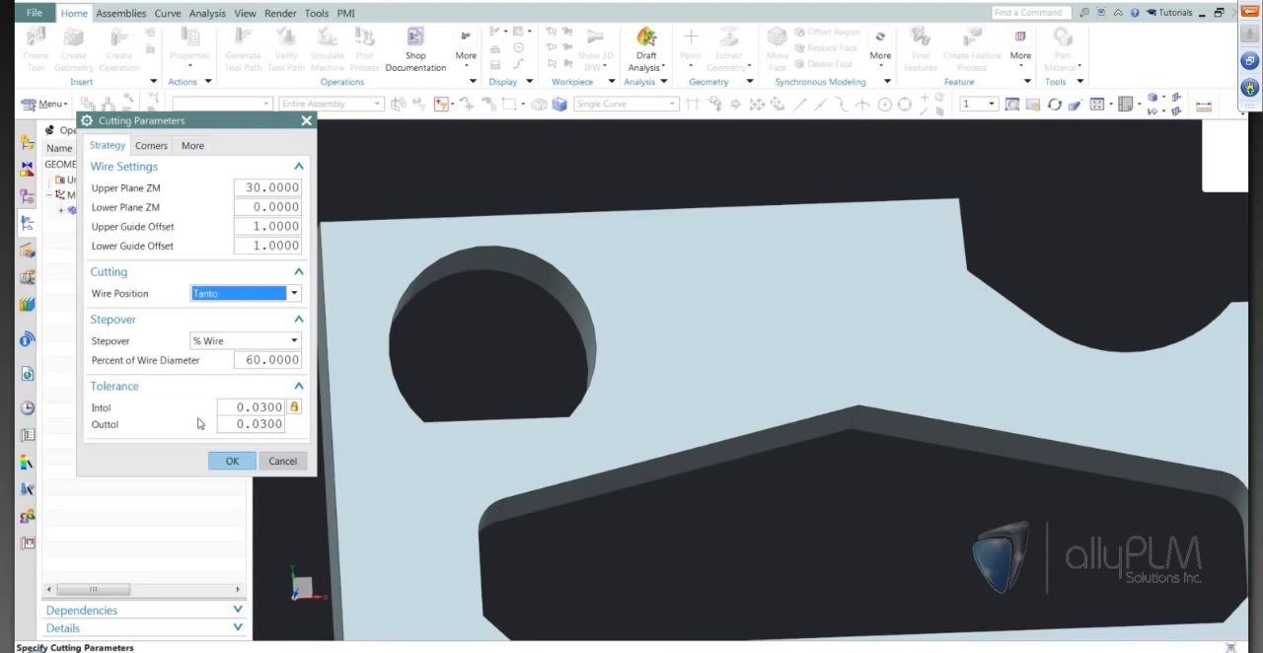
click(231, 460)
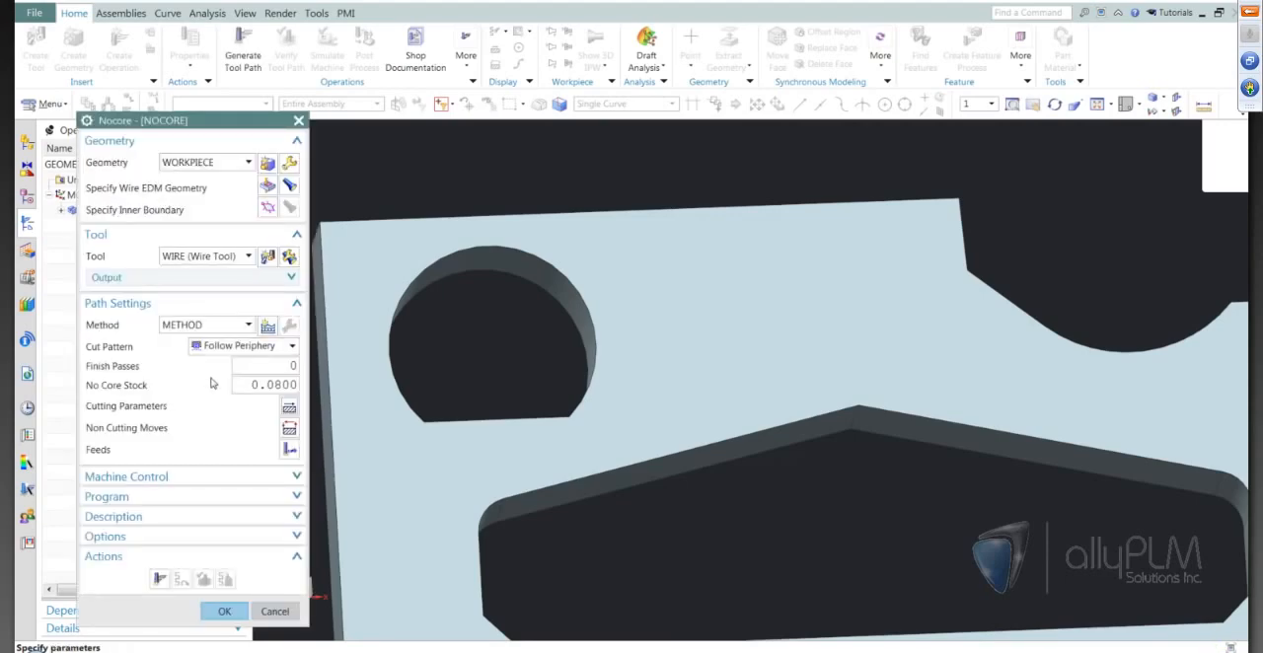
Generate the Nocore tool path for the flat-sided round hole and inspect its cutting pattern up close.
click(159, 579)
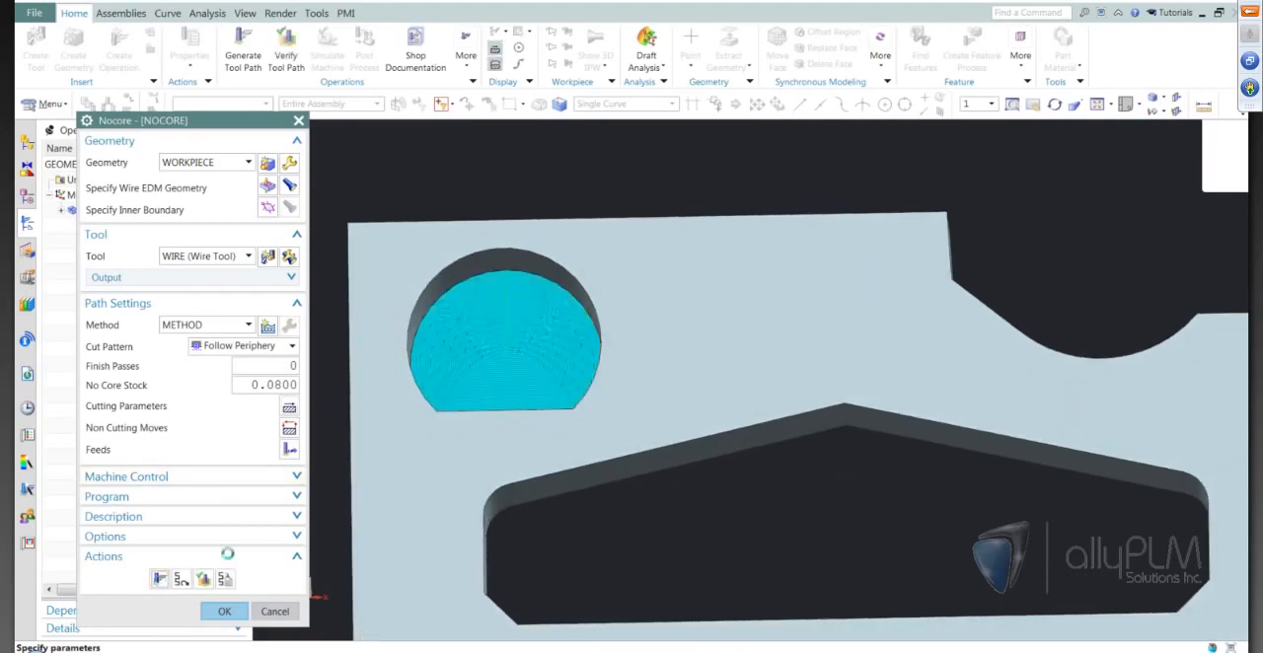
click(630, 345)
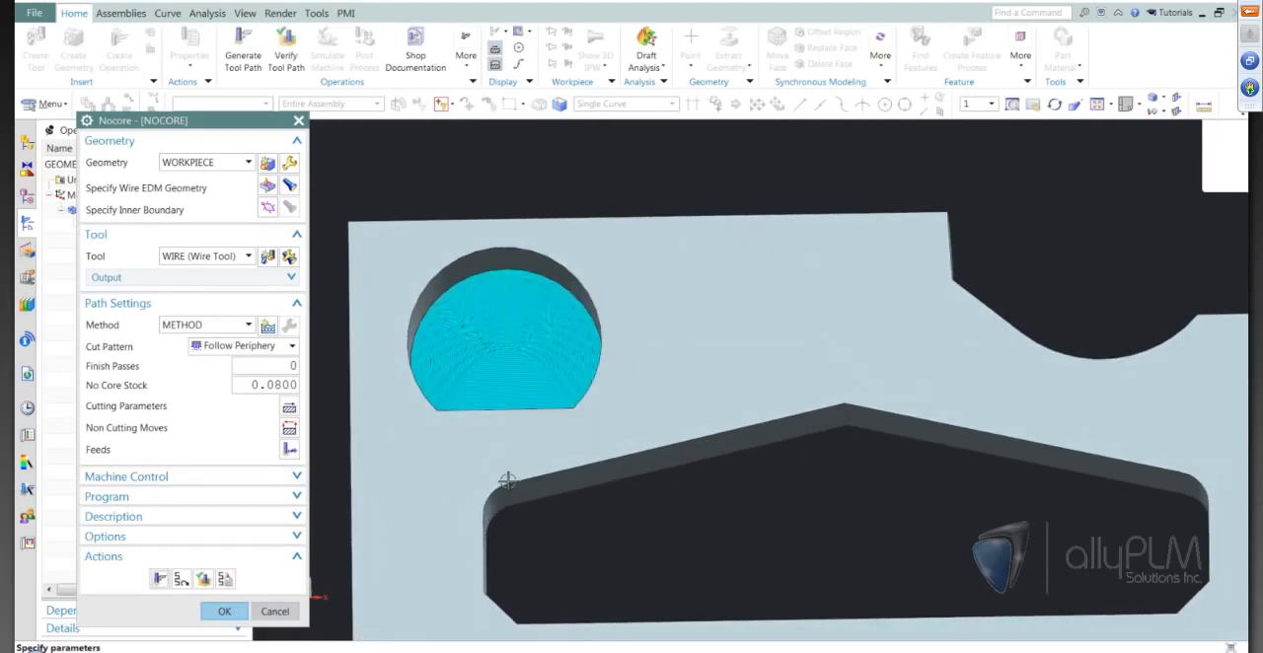
scroll(509, 481, up, 2)
scroll(512, 481, up, 3)
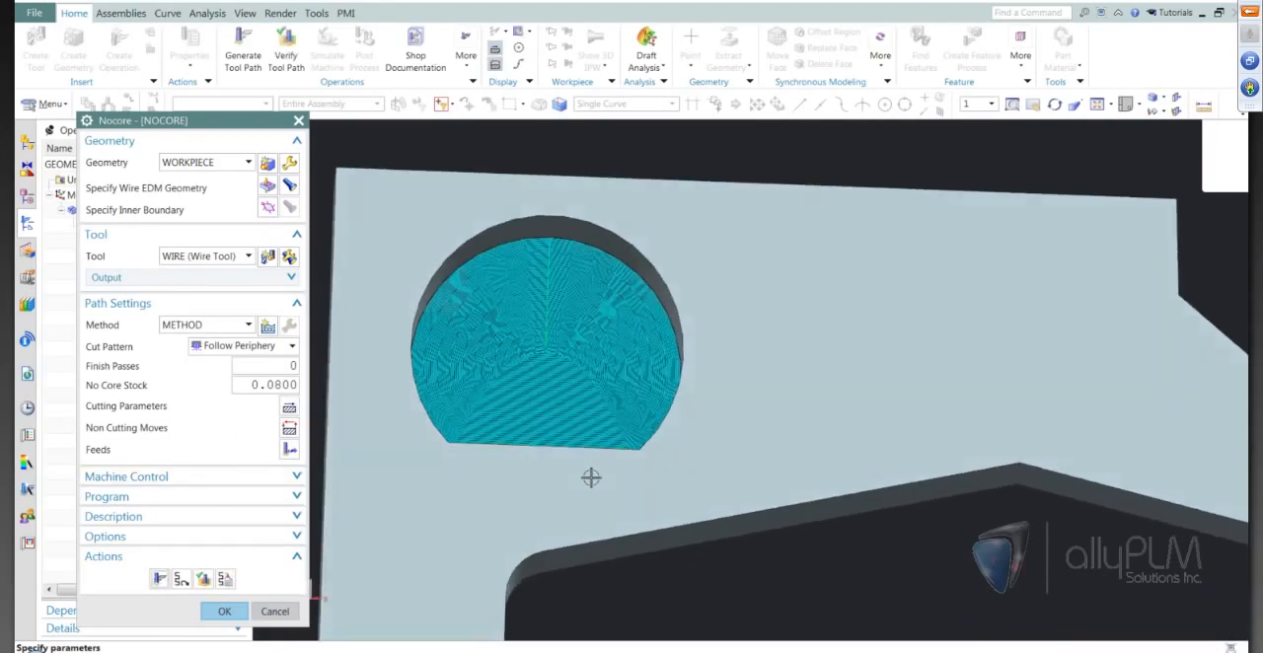
scroll(572, 434, up, 3)
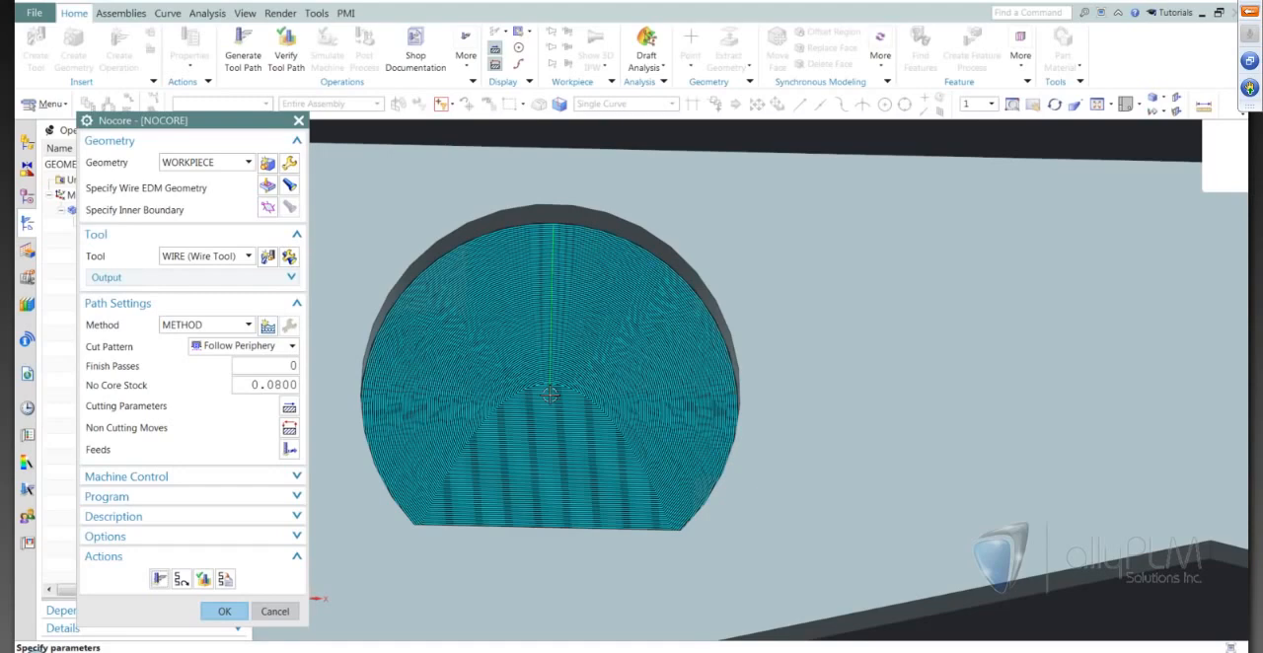
middle_drag(550, 394, 645, 414)
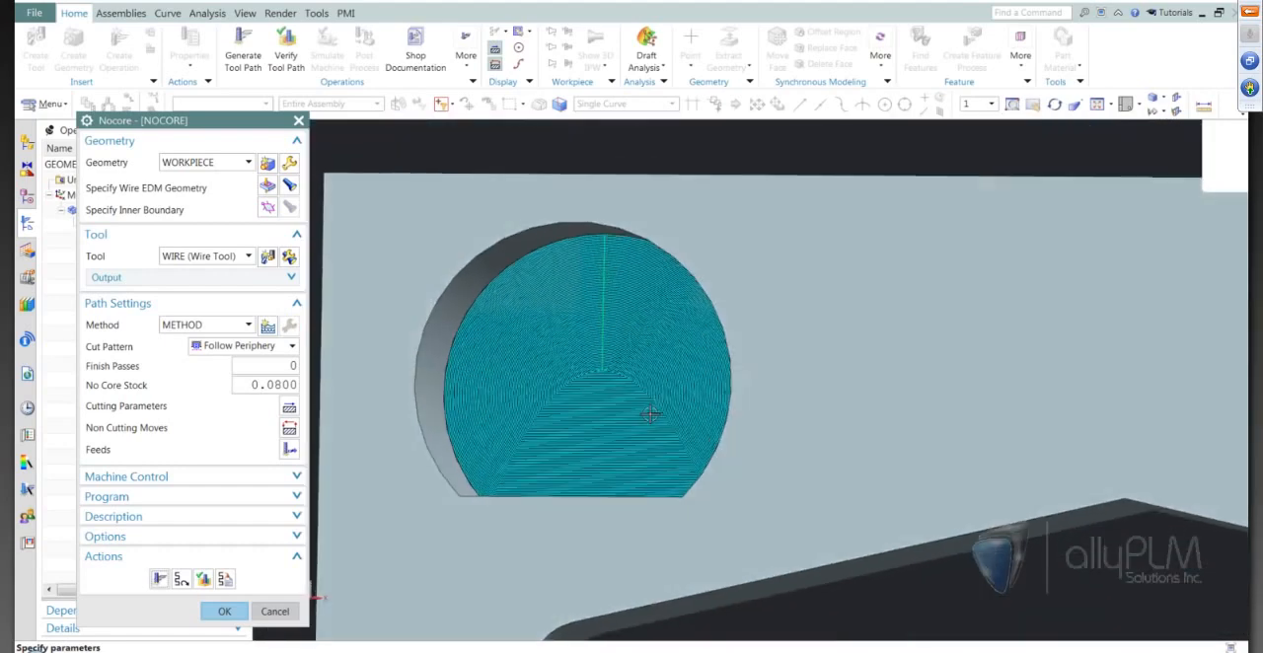
middle_drag(545, 362, 541, 364)
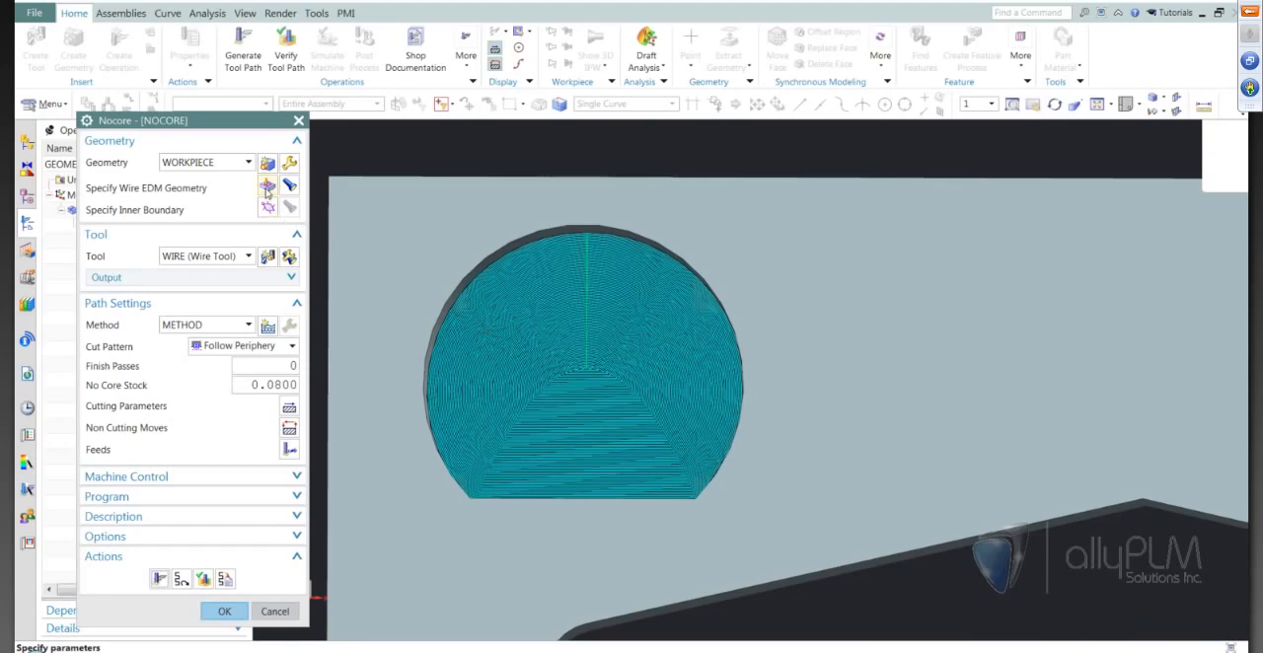
Add a thread hole point at the arc center of the flat-sided round hole to the wire EDM geometry.
click(265, 188)
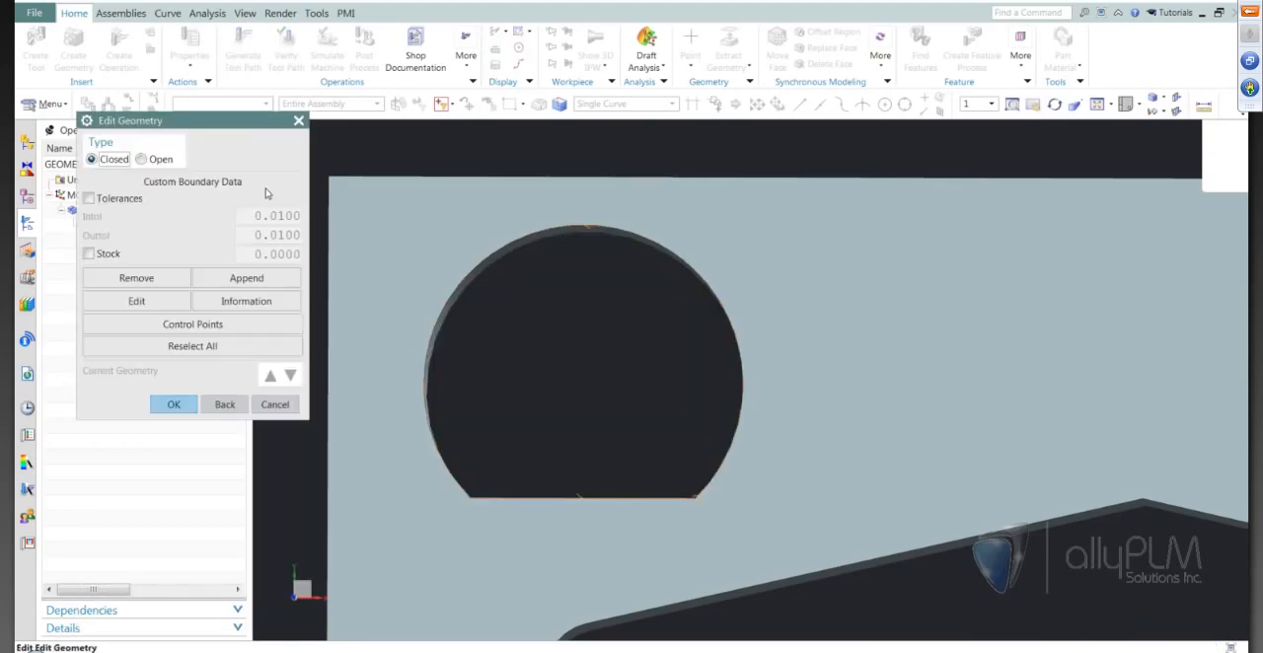
click(204, 334)
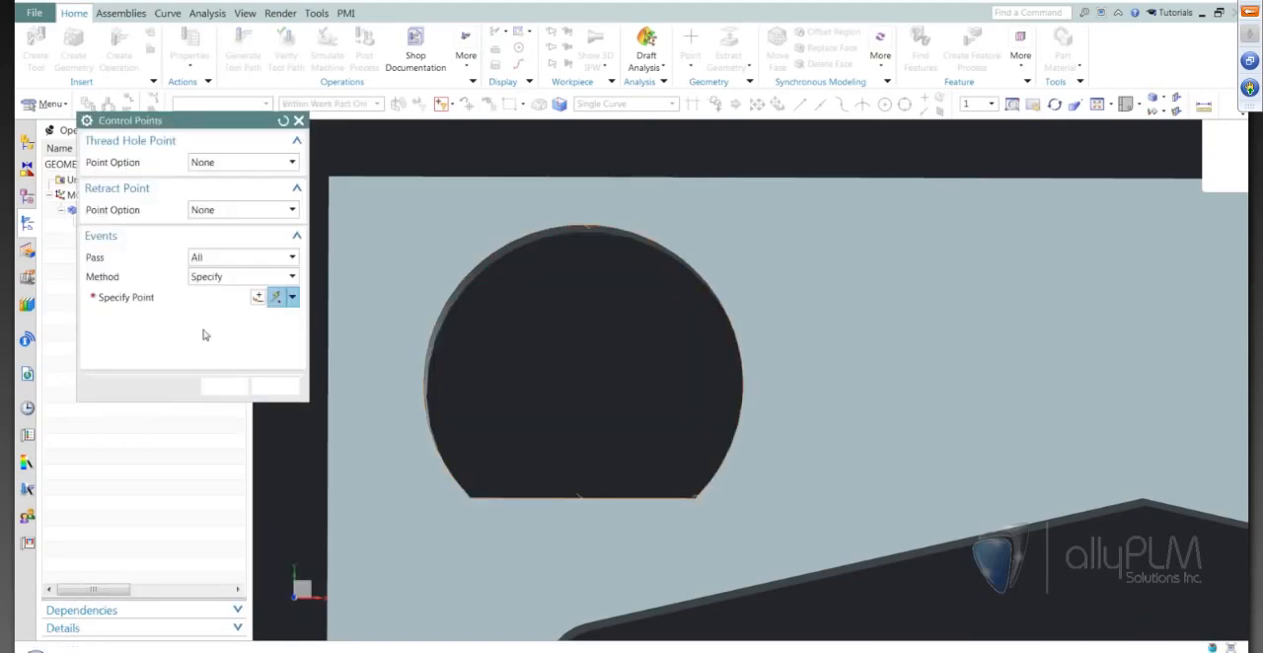
click(237, 168)
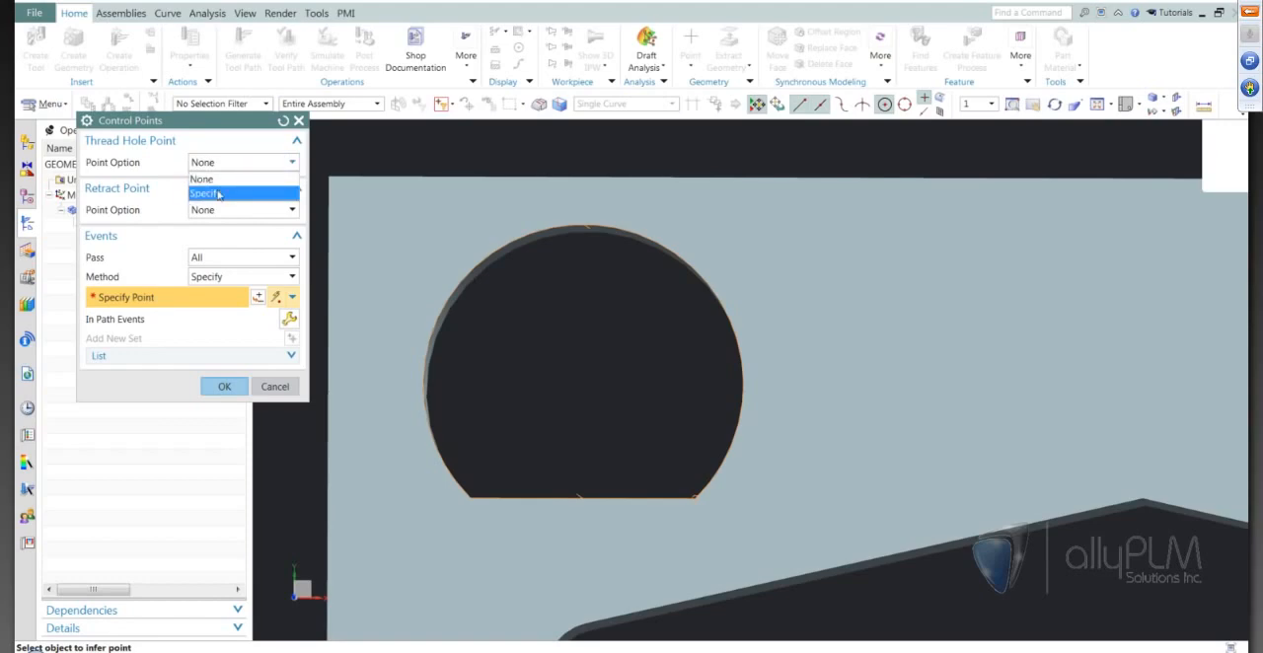
click(216, 185)
click(605, 229)
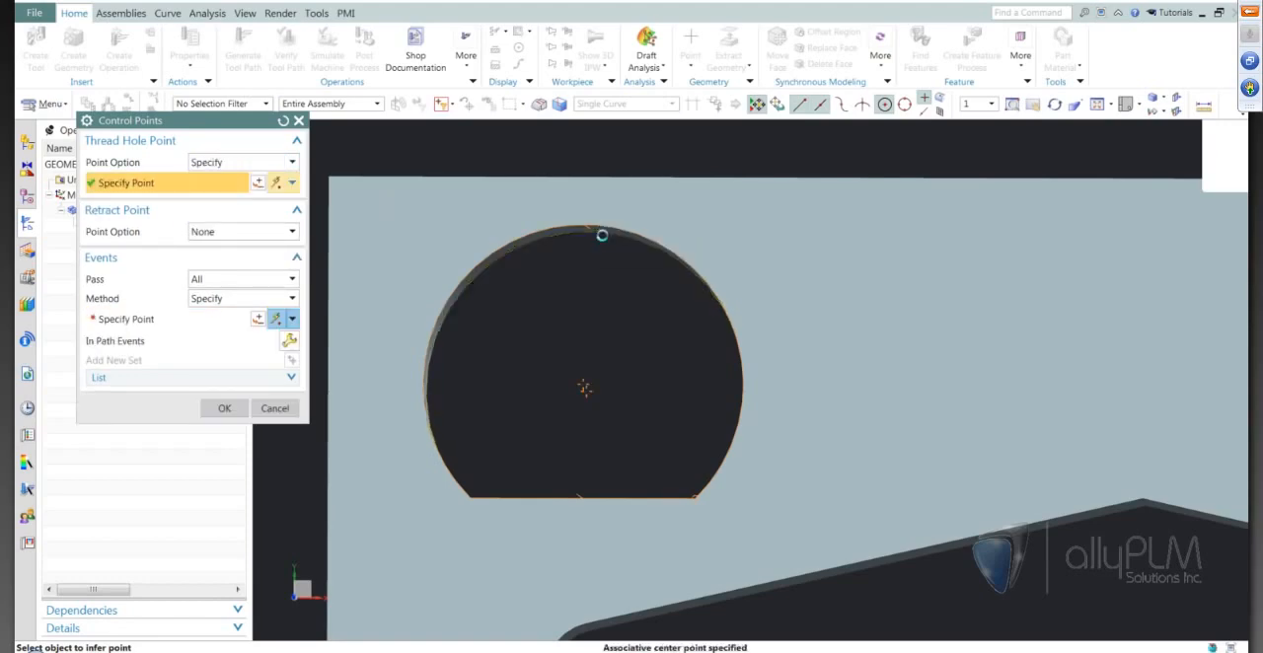
click(225, 409)
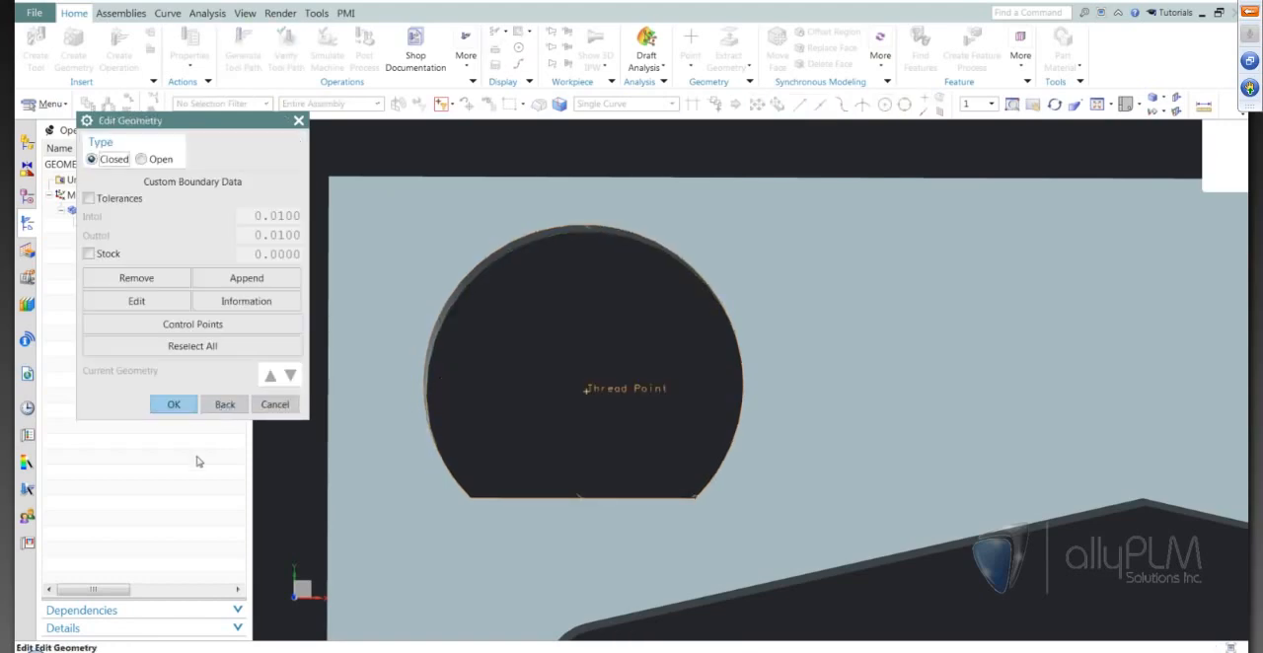
click(174, 402)
Regenerate the Nocore tool path with the thread hole point and inspect it from an angle.
click(158, 579)
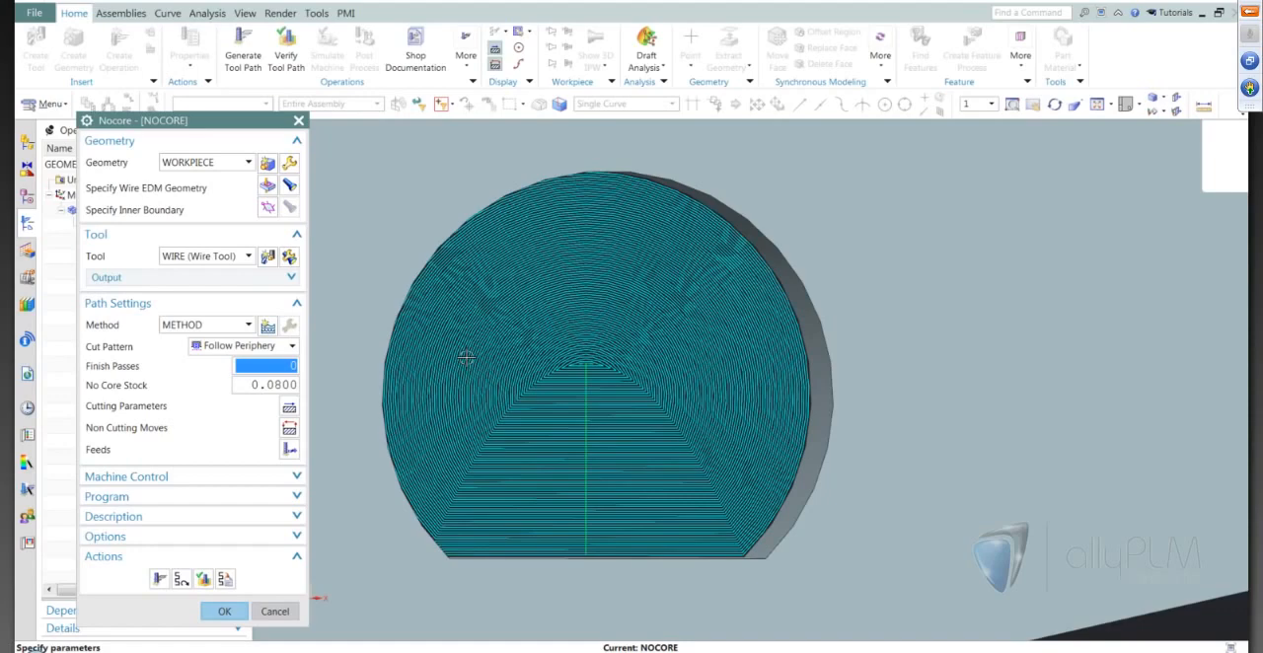
scroll(673, 419, down, 2)
middle_drag(673, 420, 719, 428)
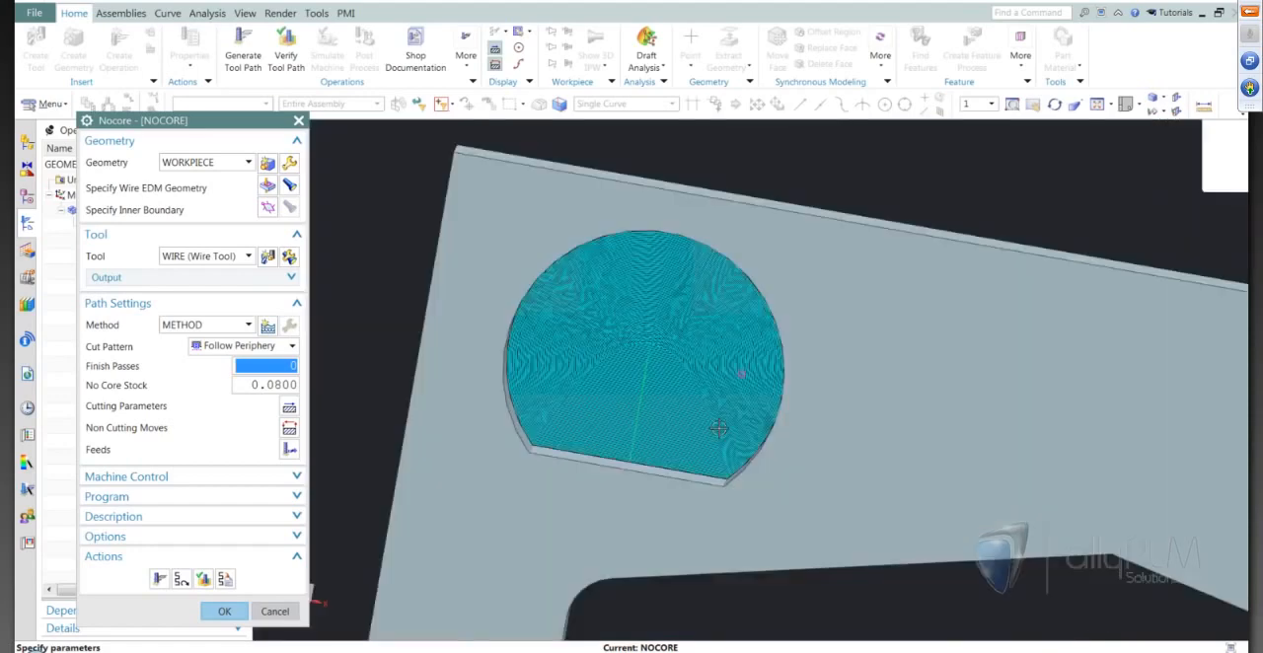
Try the Spiral cut pattern by generating the Nocore tool path with it and inspect the passes up close.
click(158, 580)
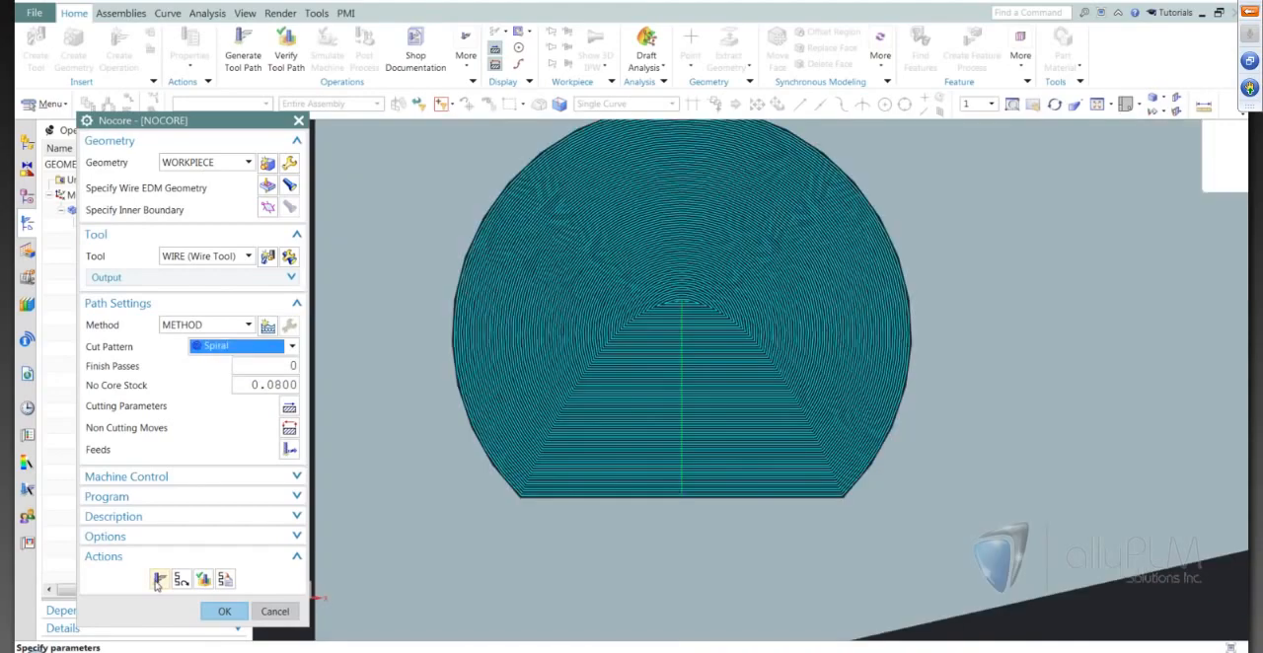
click(157, 582)
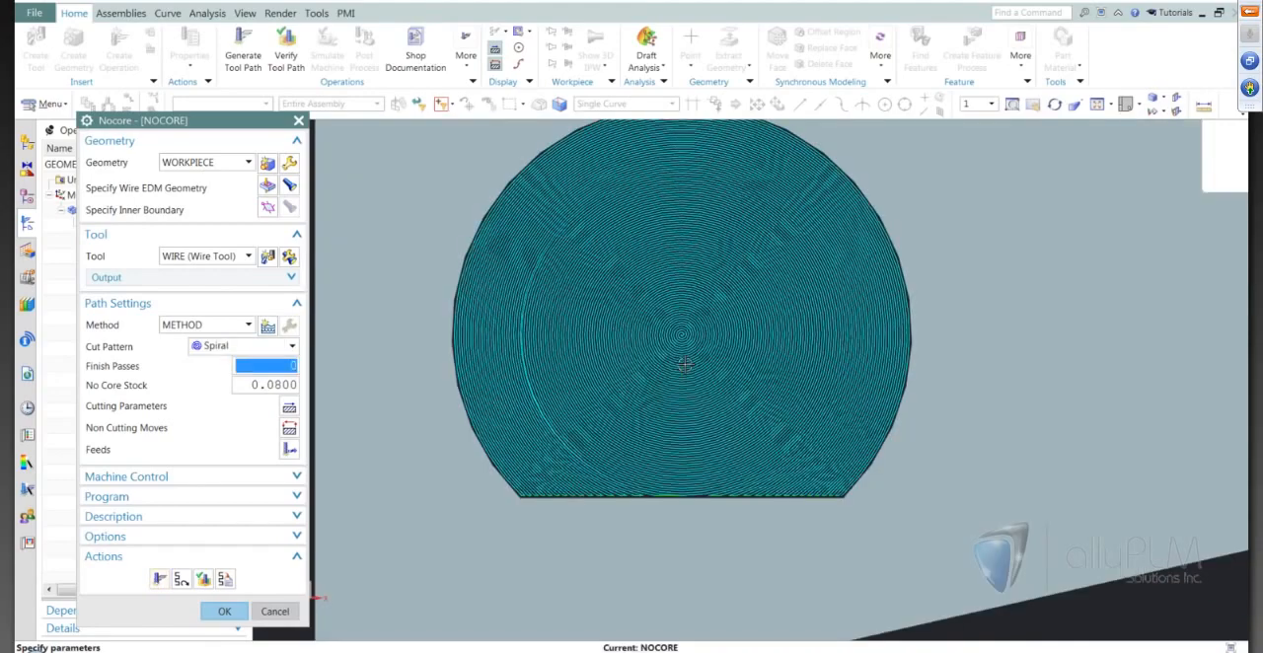
scroll(684, 365, up, 1)
scroll(617, 398, down, 1)
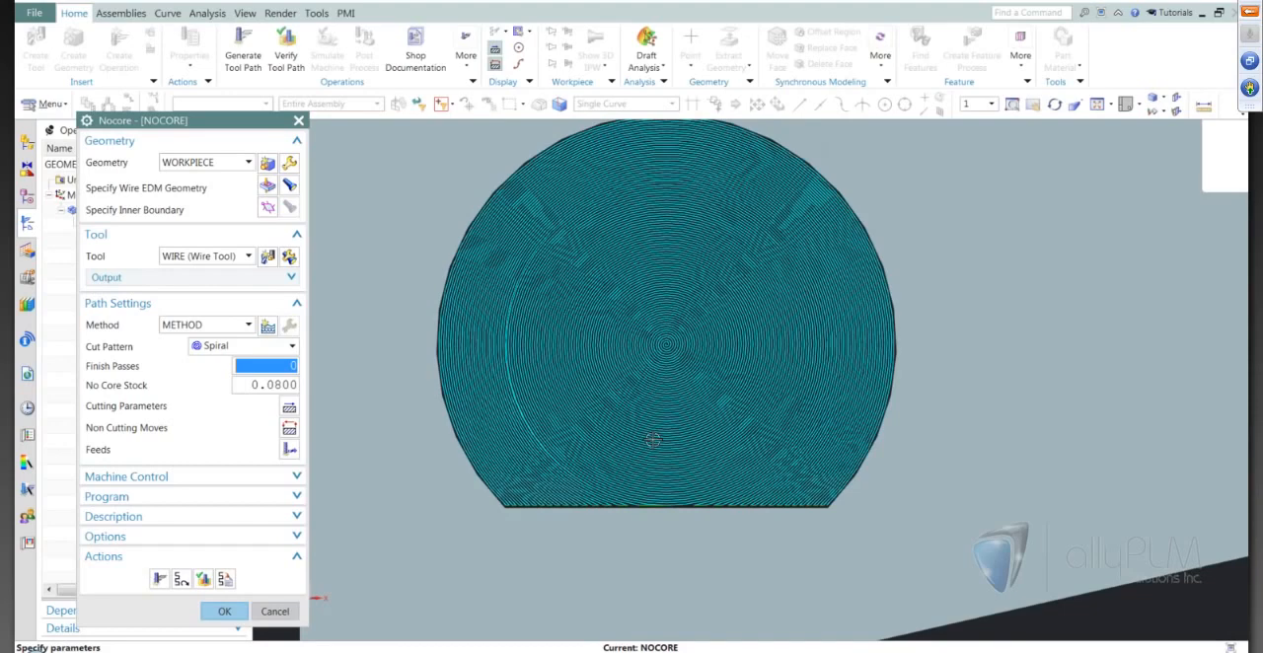
scroll(653, 440, up, 1)
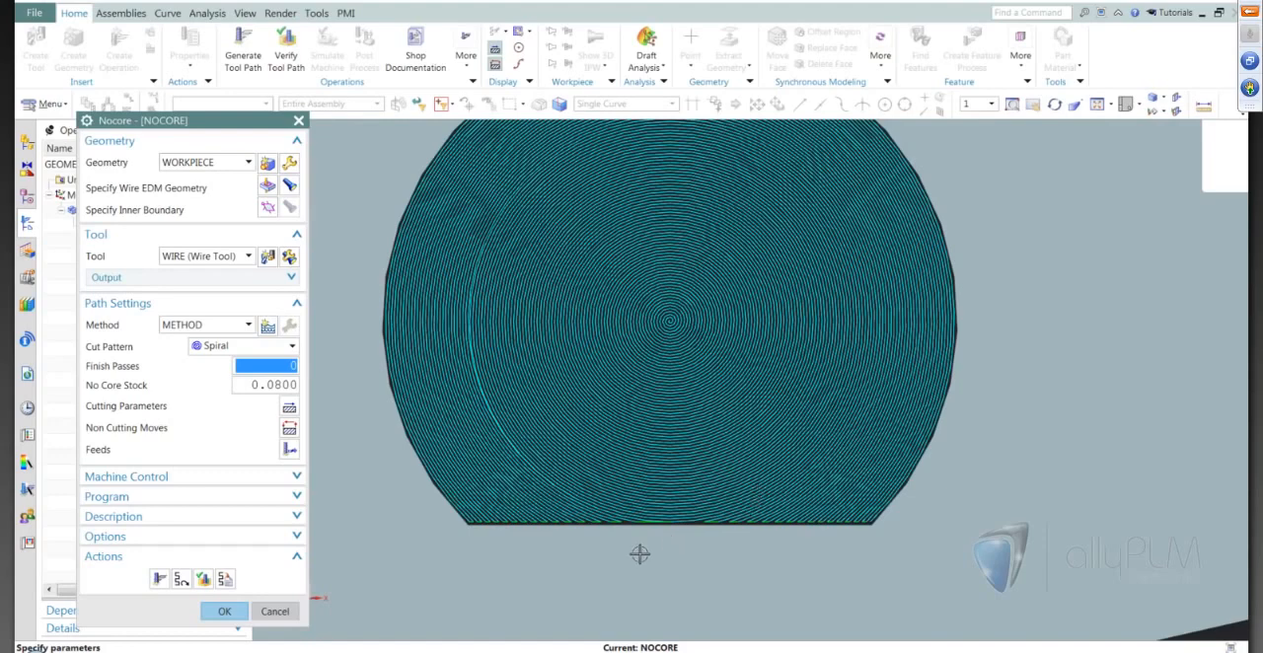
scroll(639, 555, down, 1)
Set the cut pattern to Follow Periphery, regenerate the tool path and accept the Nocore operation.
click(242, 346)
click(225, 367)
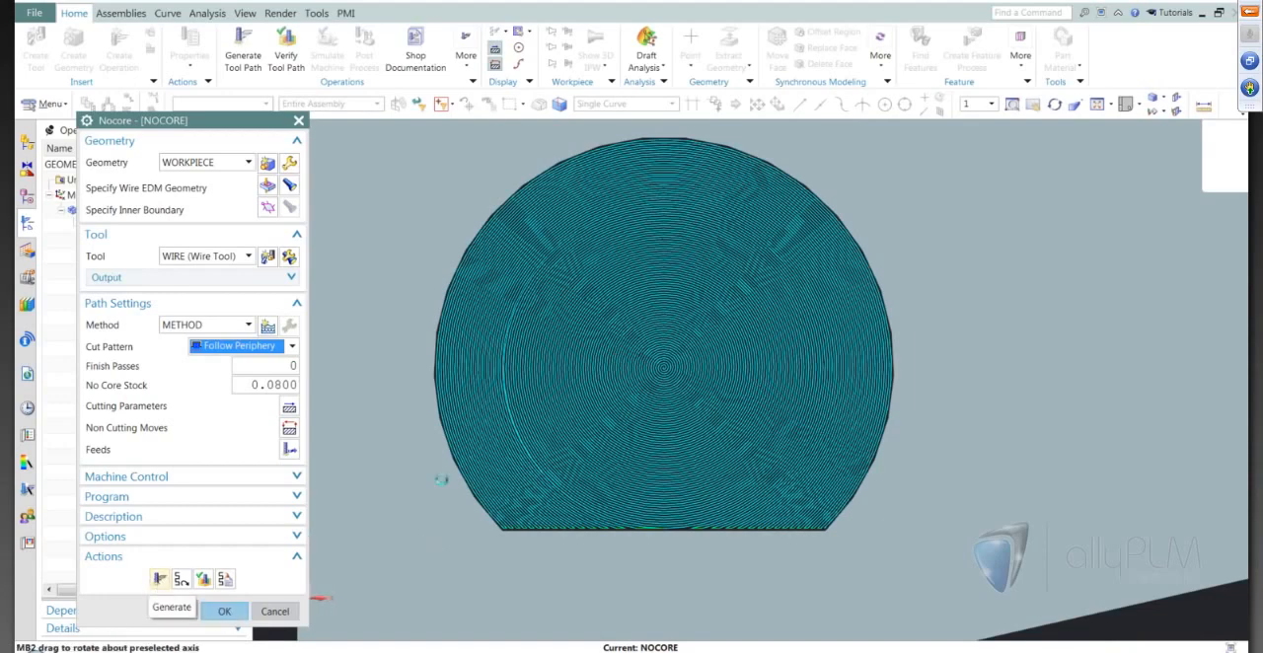
click(158, 580)
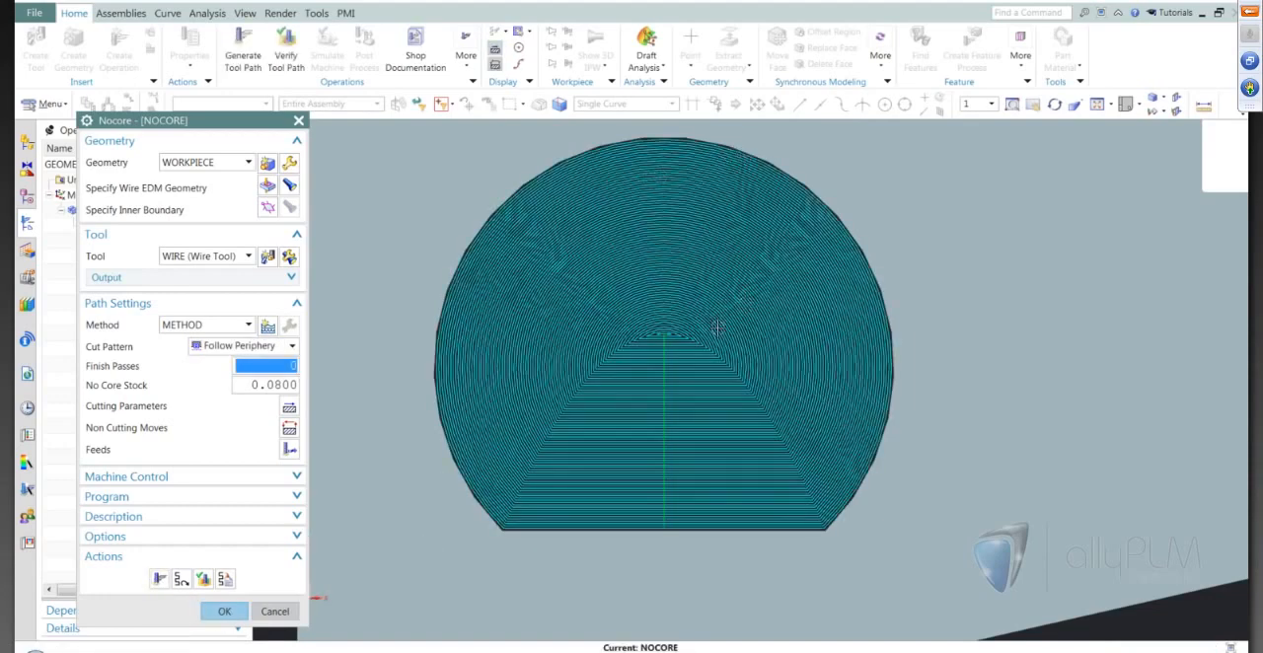
scroll(680, 336, down, 1)
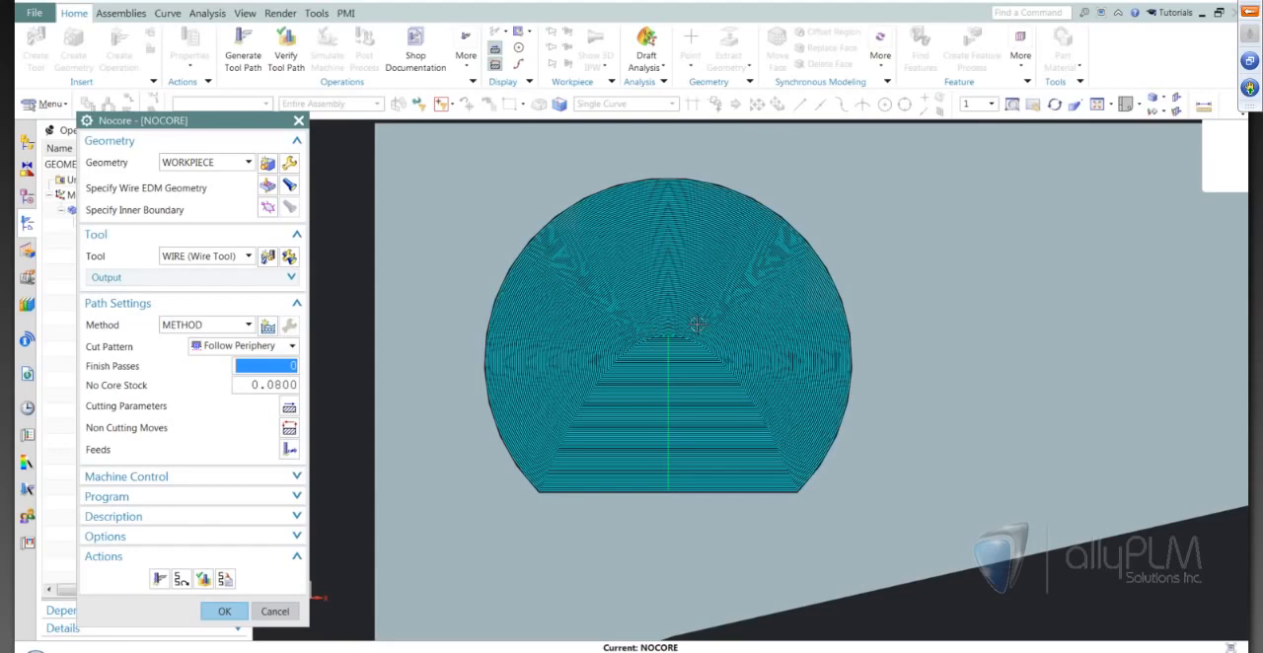
click(225, 611)
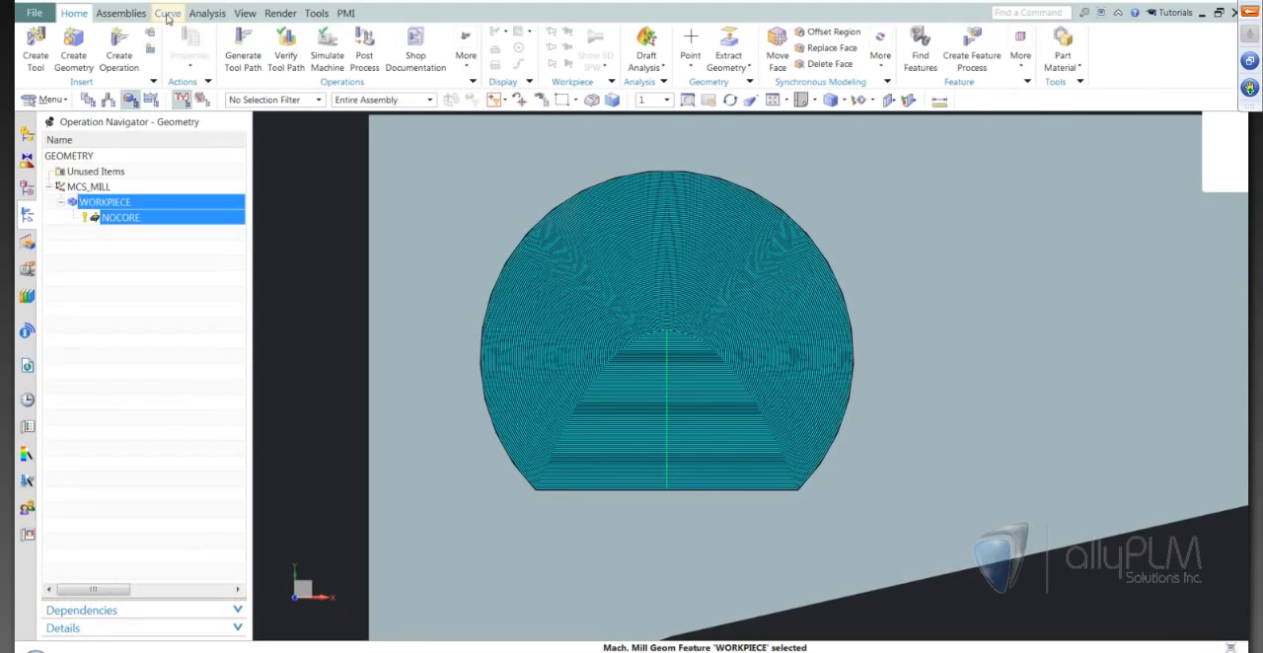
Draw a full circle of radius 6 mm centered on the flat-sided round hole's arc center, with selection scope Entire Assembly.
click(166, 13)
click(160, 42)
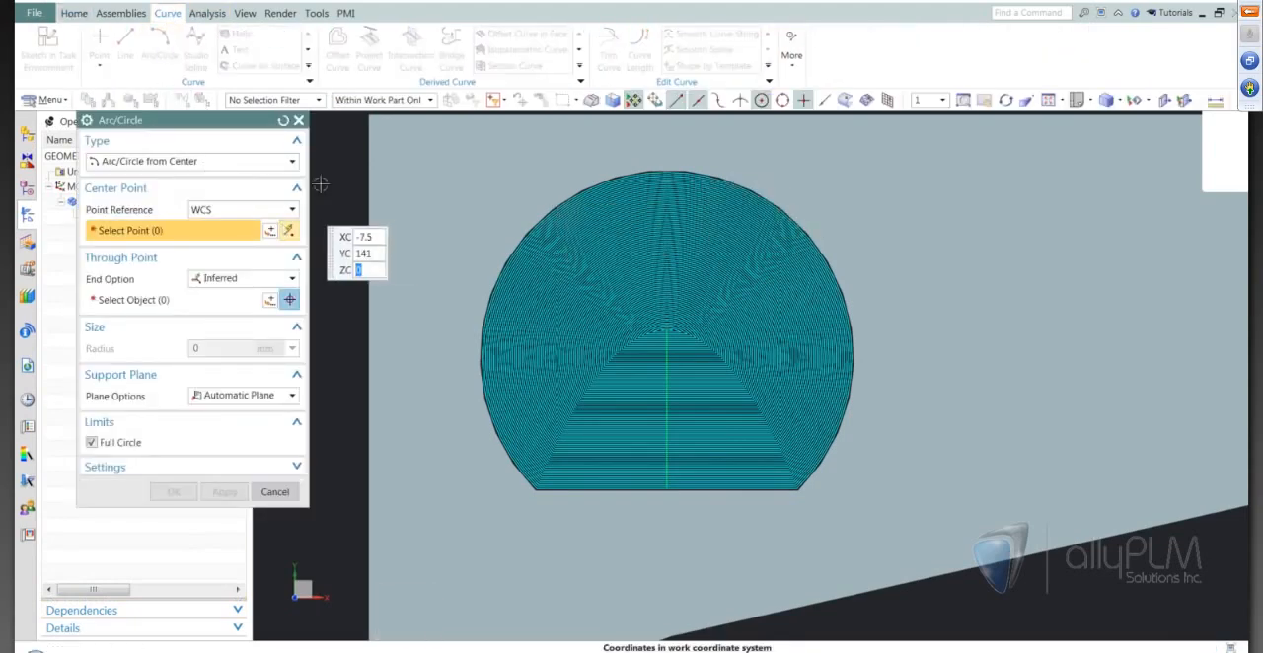
click(411, 101)
click(395, 112)
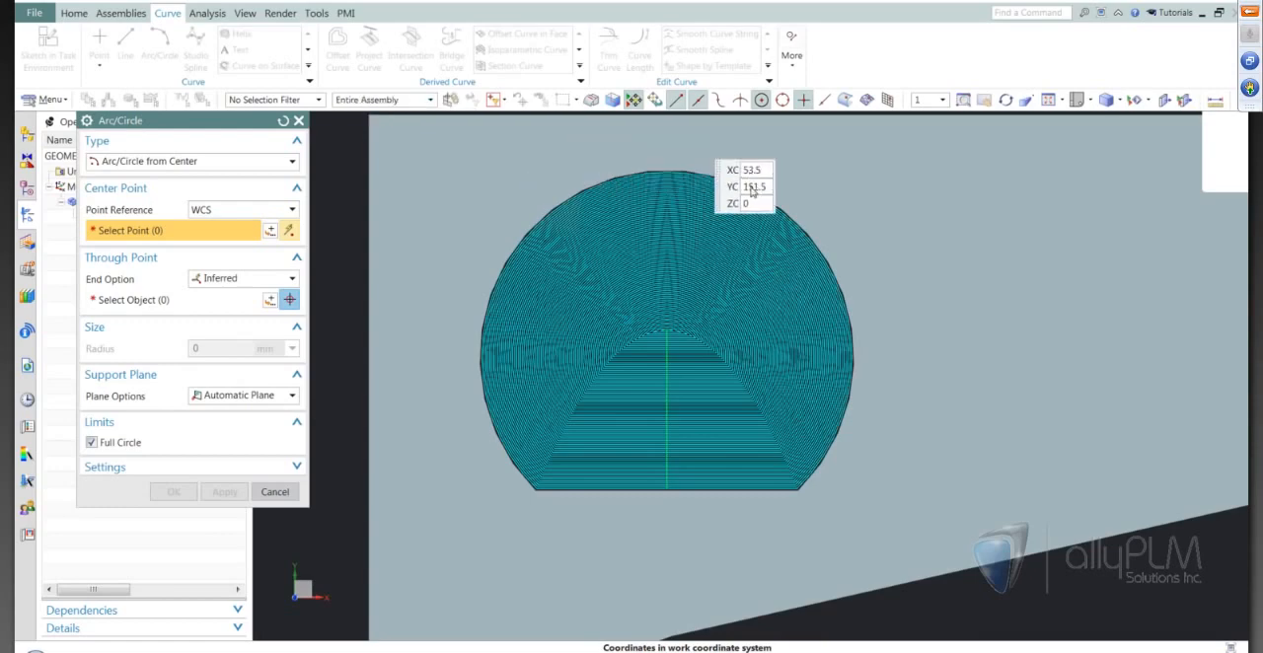
click(667, 357)
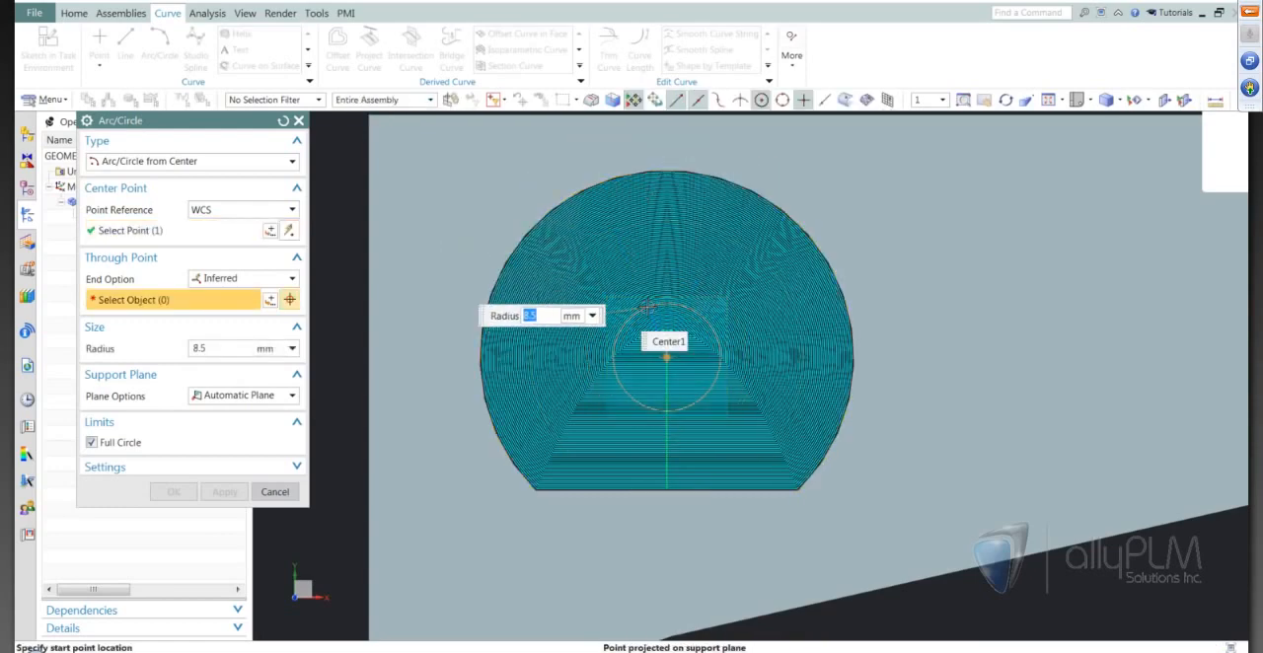
text(6)
key(Return)
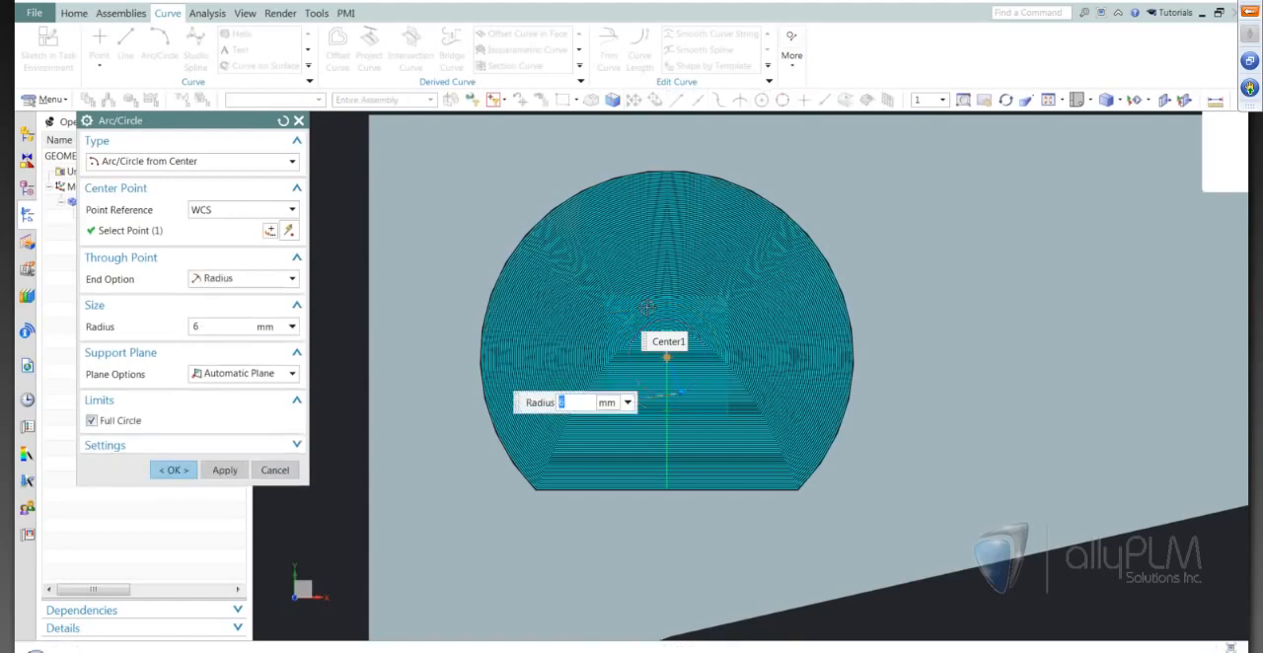
click(173, 470)
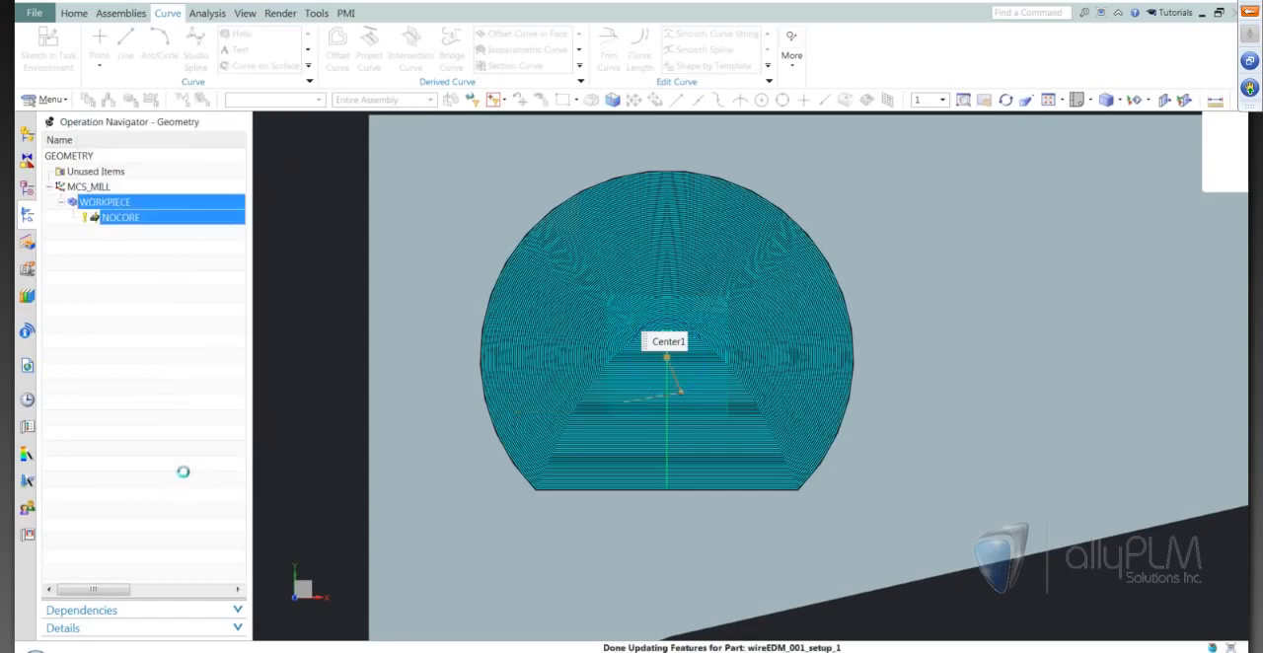
scroll(667, 320, up, 4)
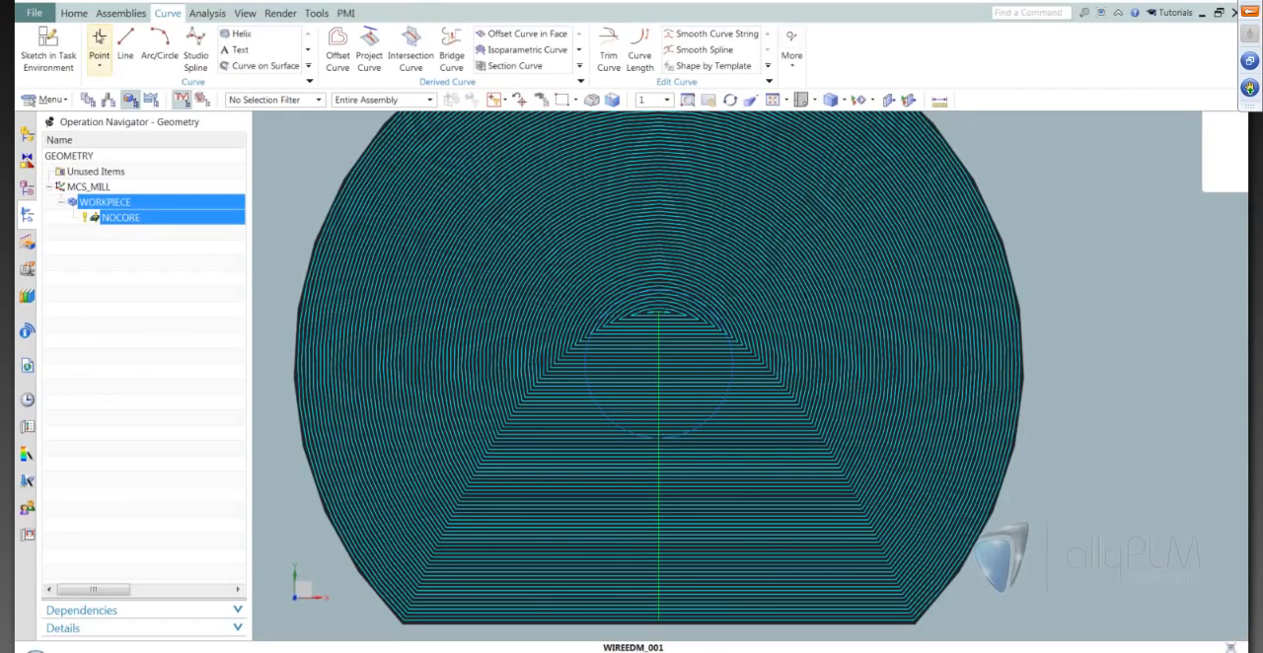
Reopen the NOCORE operation and specify the 6 mm radius circle as its inner boundary.
click(75, 13)
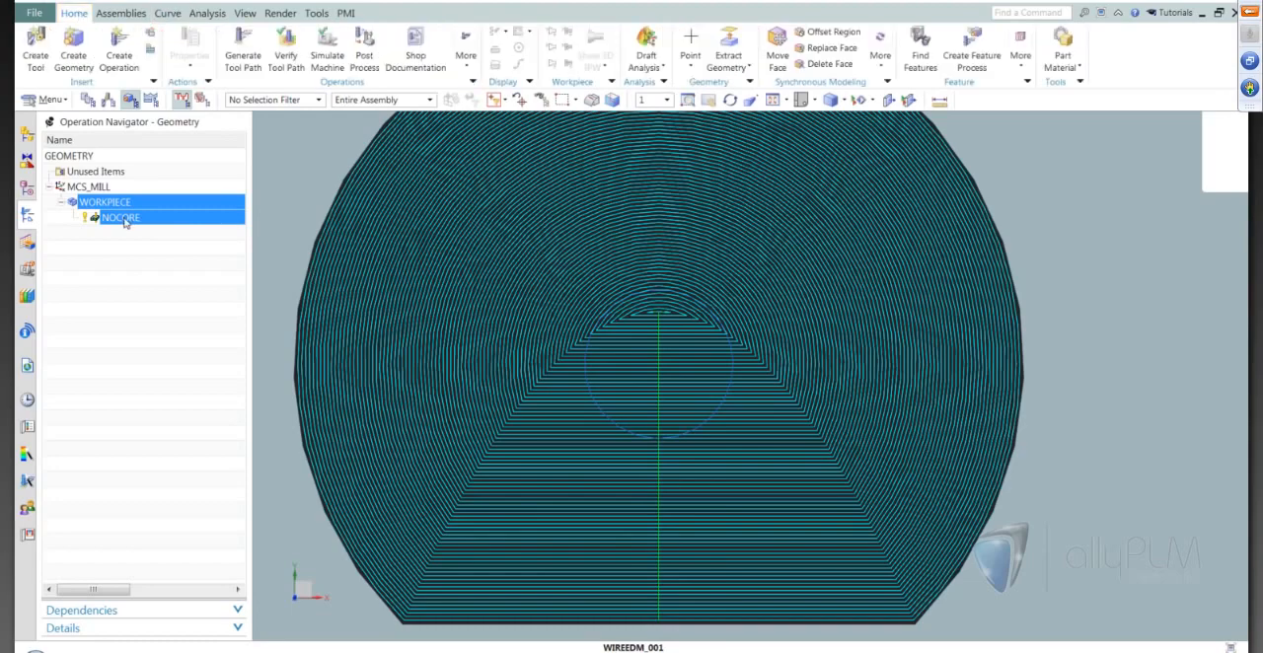
click(120, 217)
double_click(121, 217)
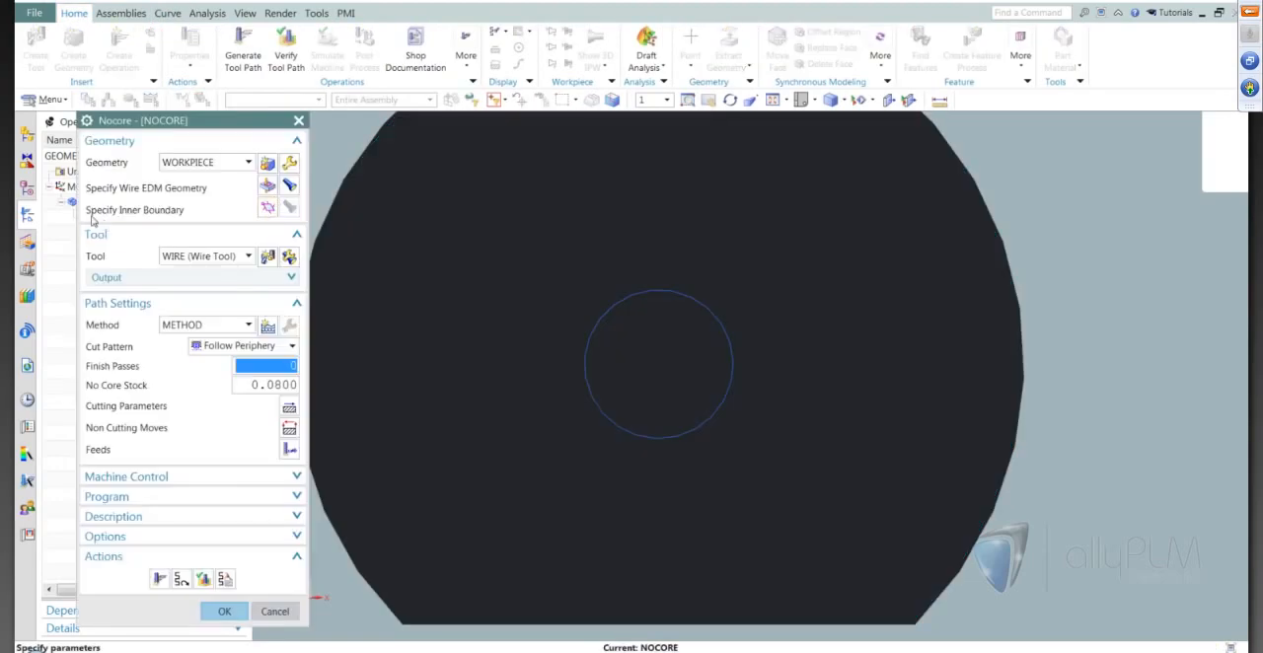
click(266, 210)
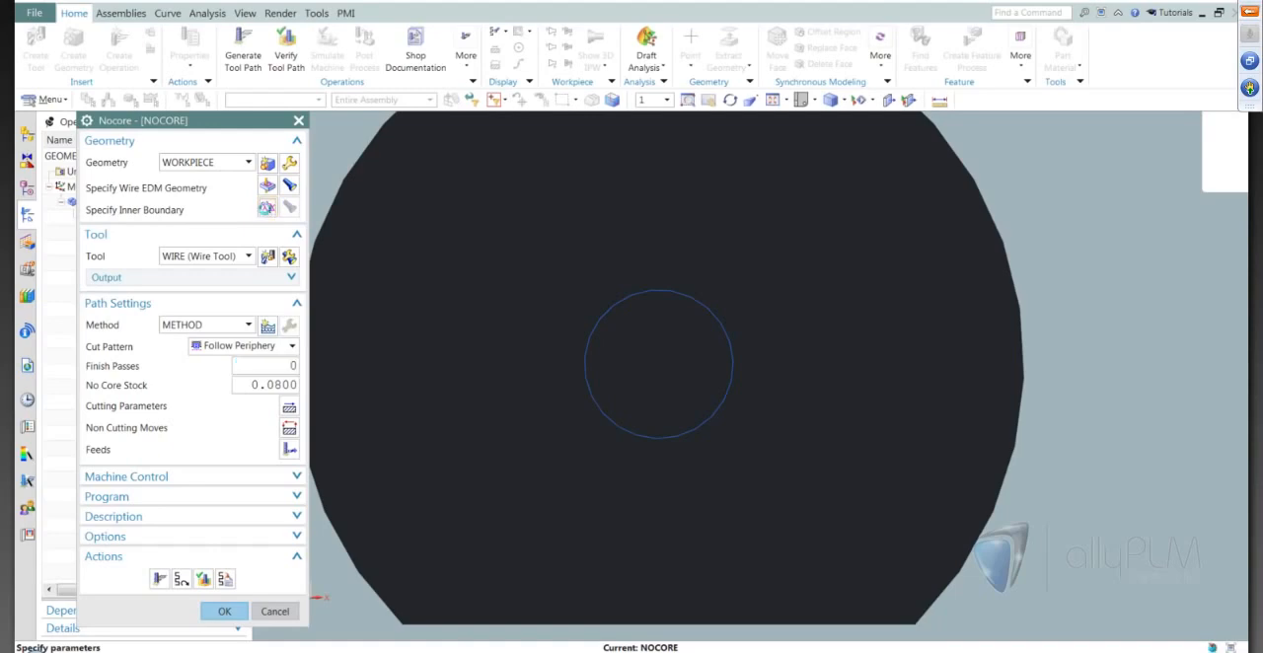
click(592, 333)
click(176, 309)
Generate the Nocore tool path around the inner boundary, inspect it and accept the operation.
scroll(646, 332, down, 2)
click(159, 579)
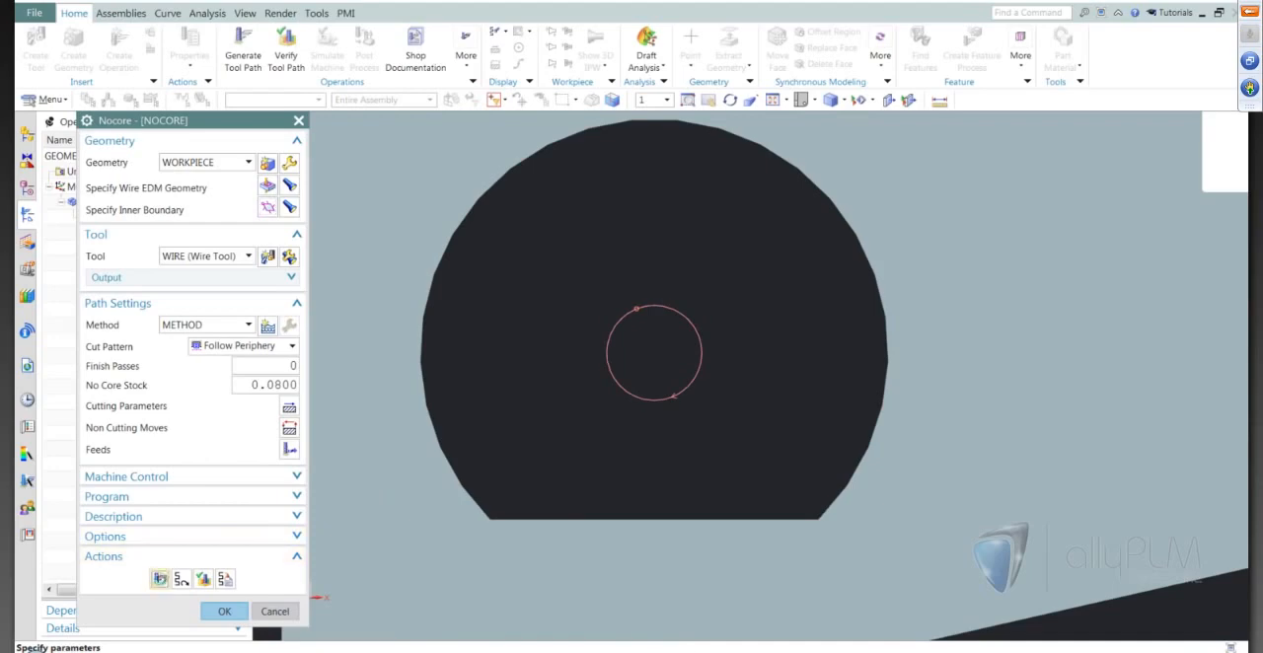
scroll(705, 356, up, 1)
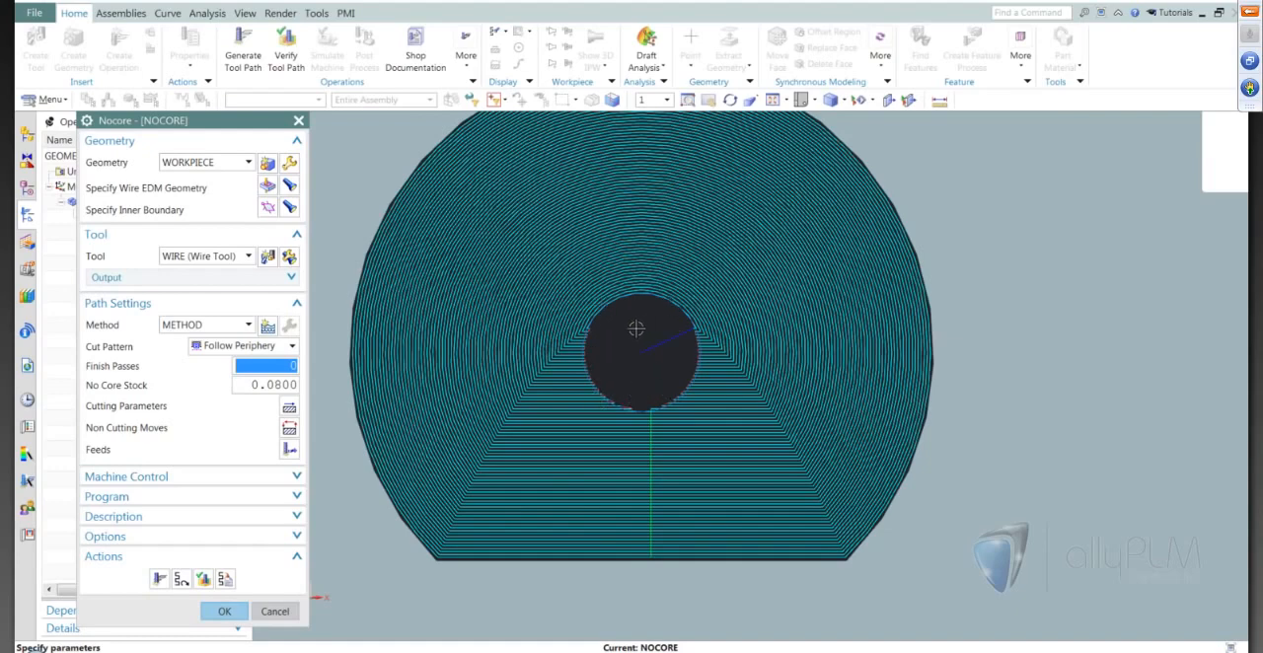
middle_drag(636, 329, 641, 392)
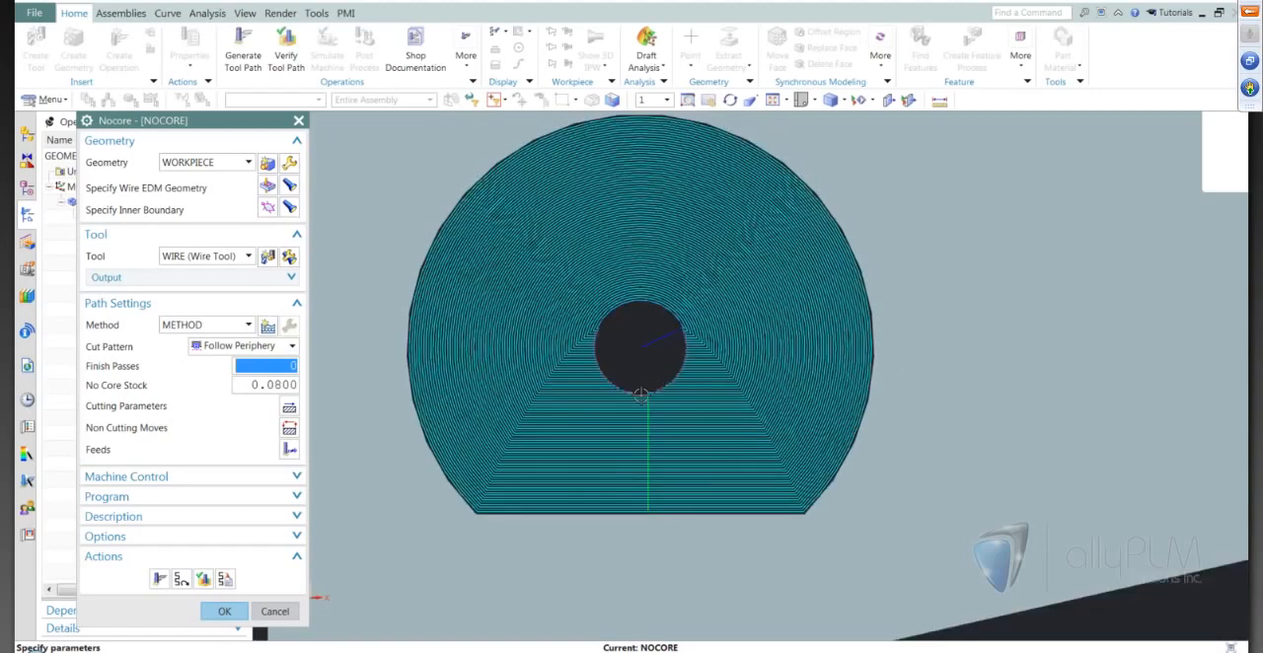
click(222, 611)
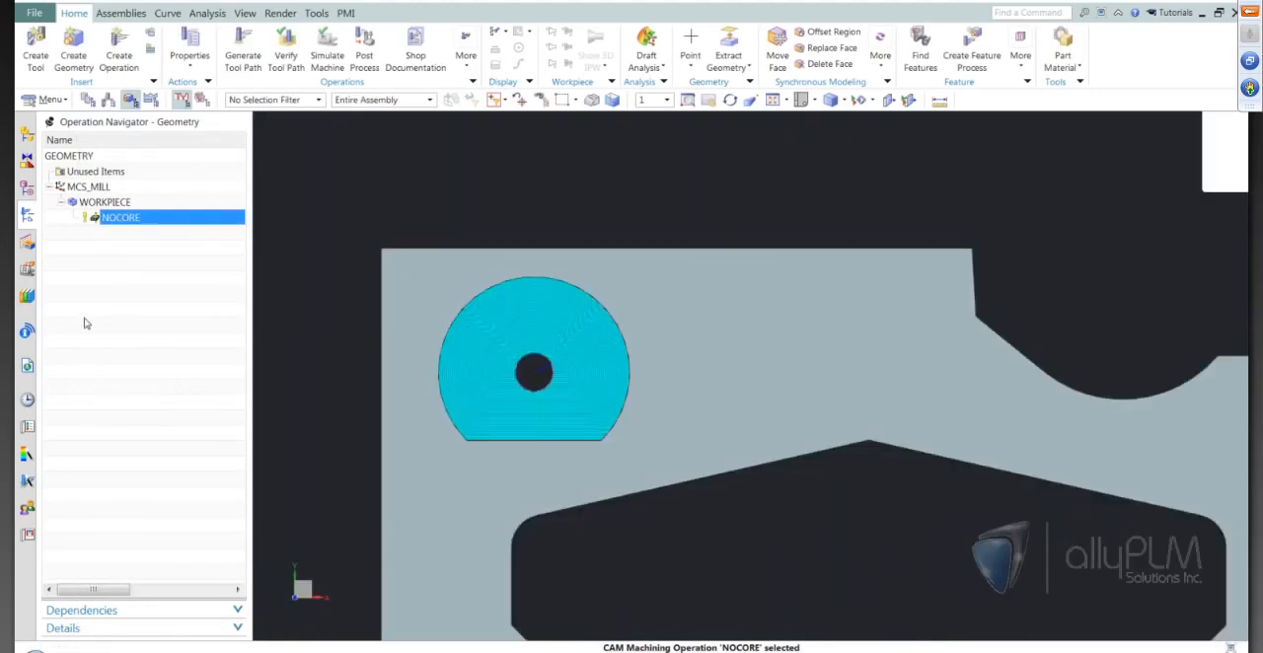
Create a wire_edm Internal Trim operation in program 1234 with the WIRE tool and WORKPIECE geometry.
click(86, 318)
scroll(627, 361, down, 4)
scroll(645, 423, up, 2)
scroll(632, 384, up, 3)
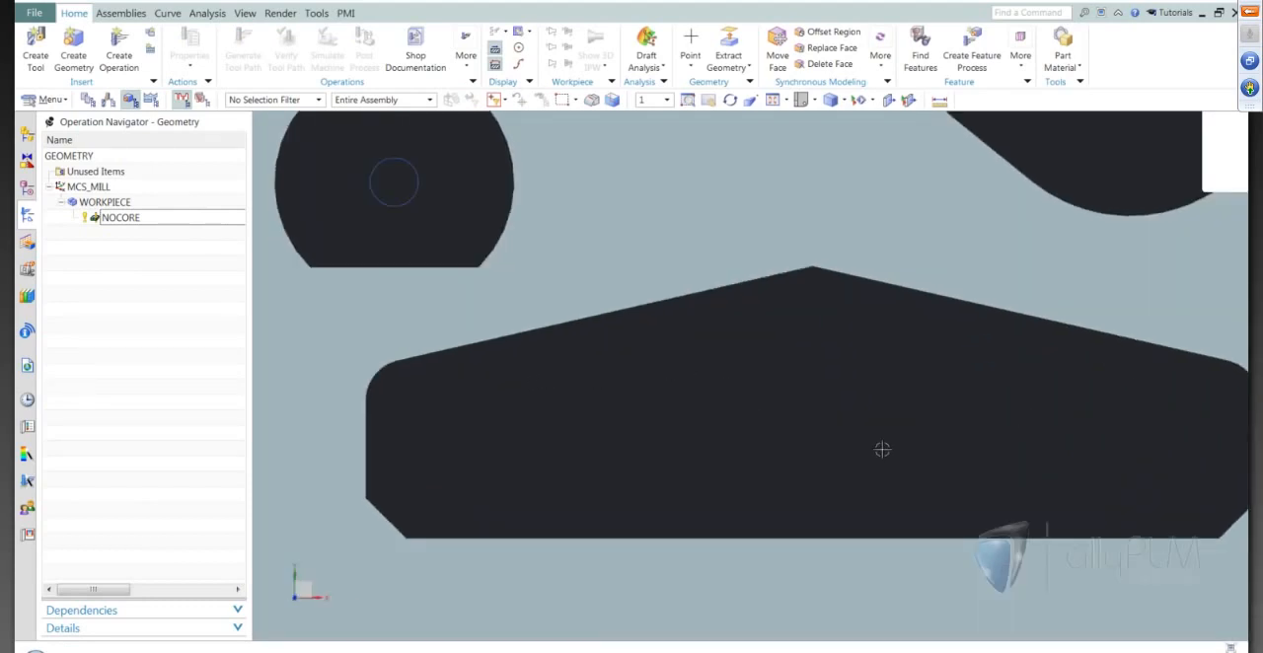
scroll(780, 413, down, 1)
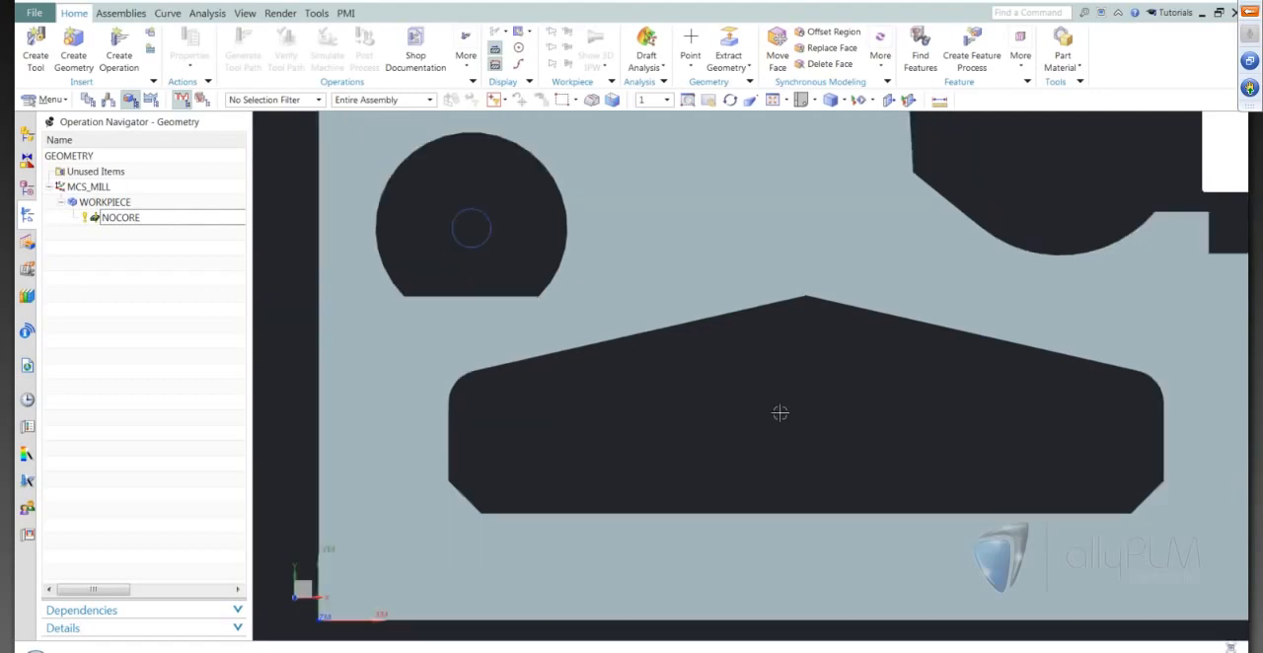
scroll(798, 444, down, 1)
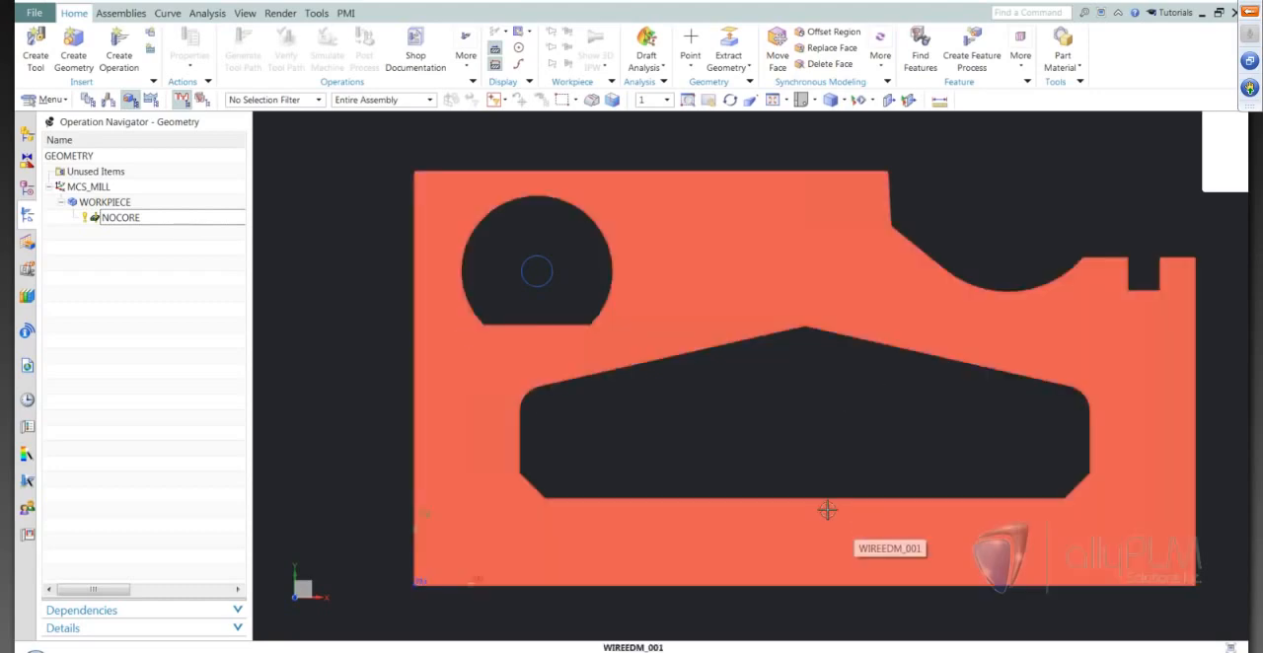
click(111, 61)
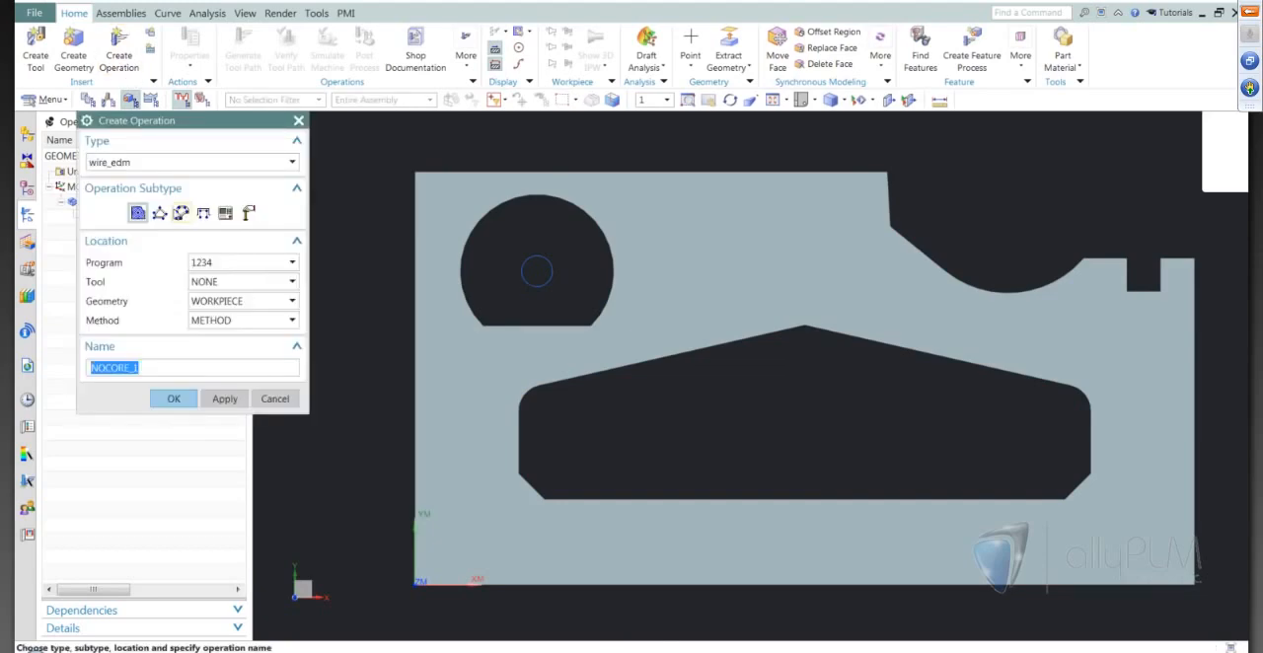
click(182, 213)
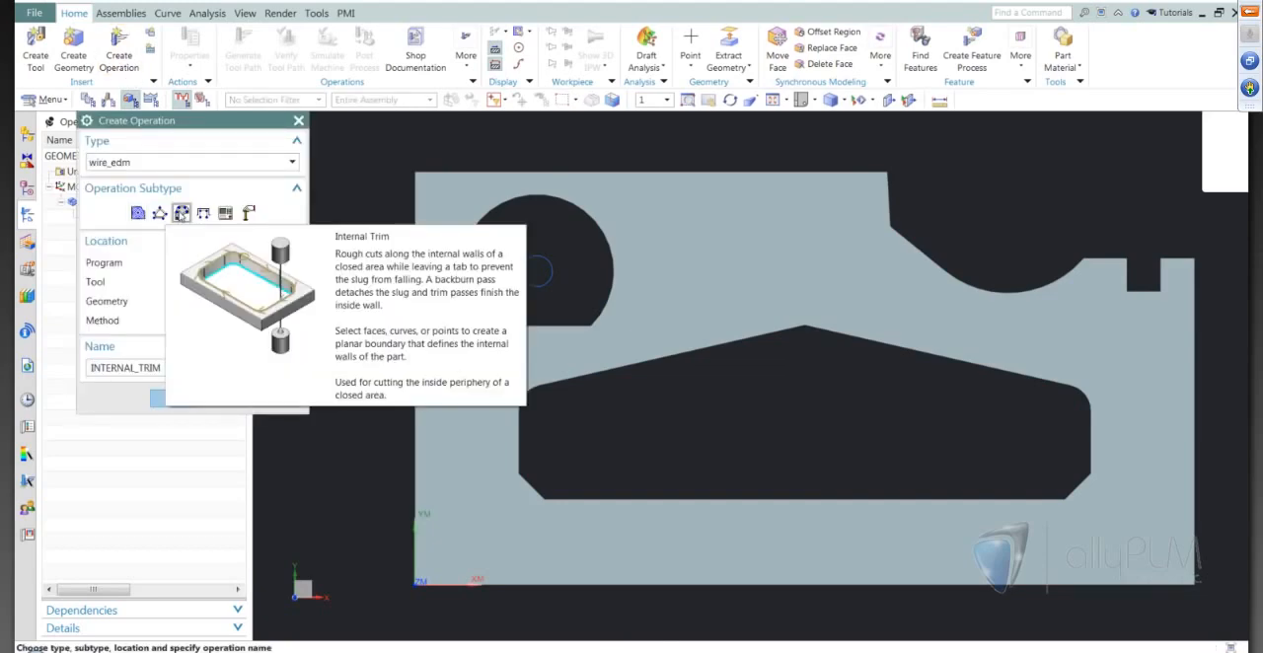
click(236, 283)
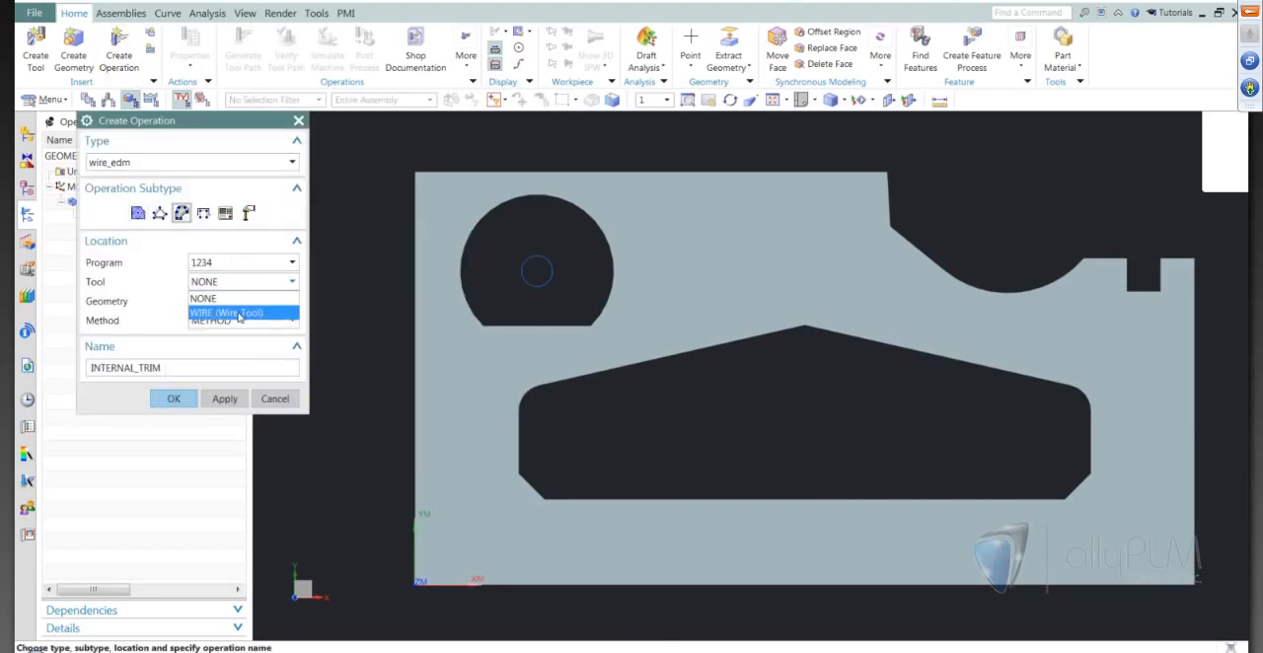
click(208, 306)
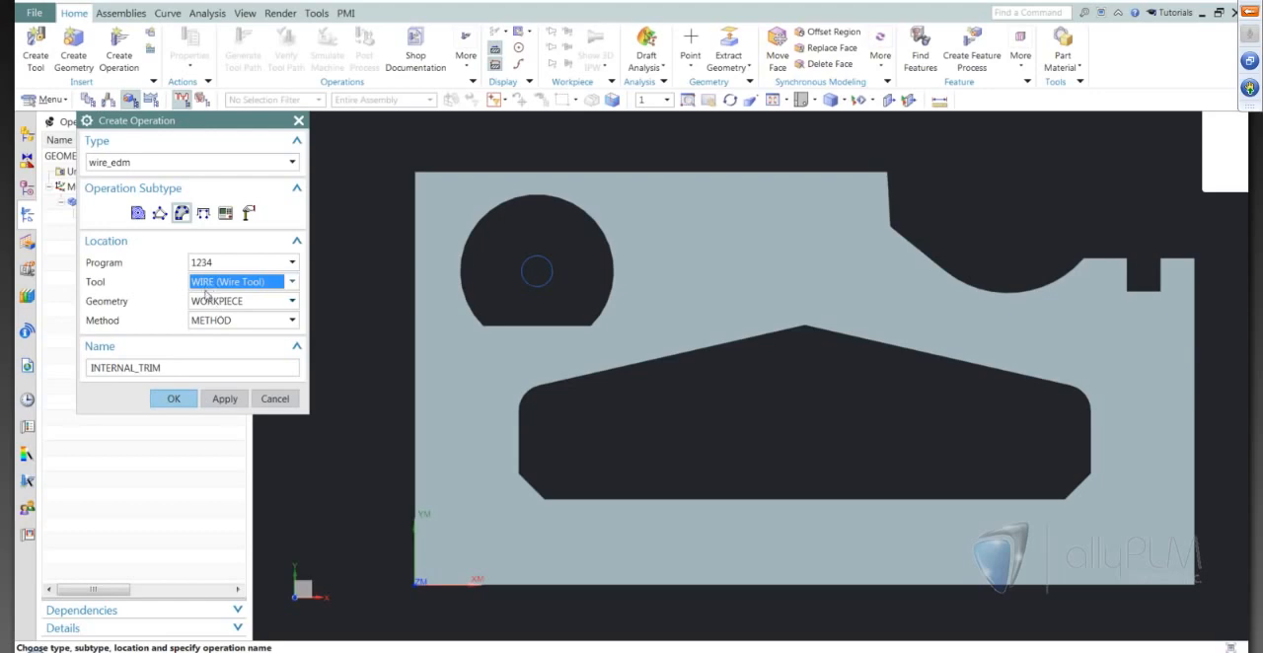
click(174, 399)
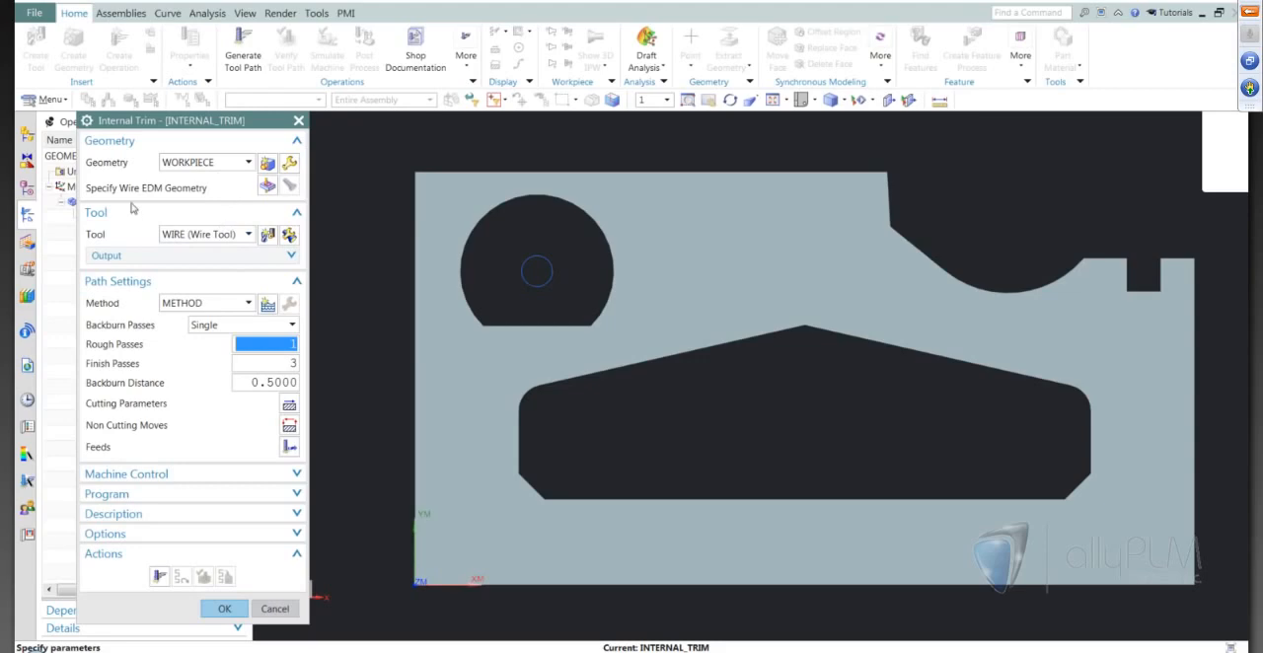
click(267, 187)
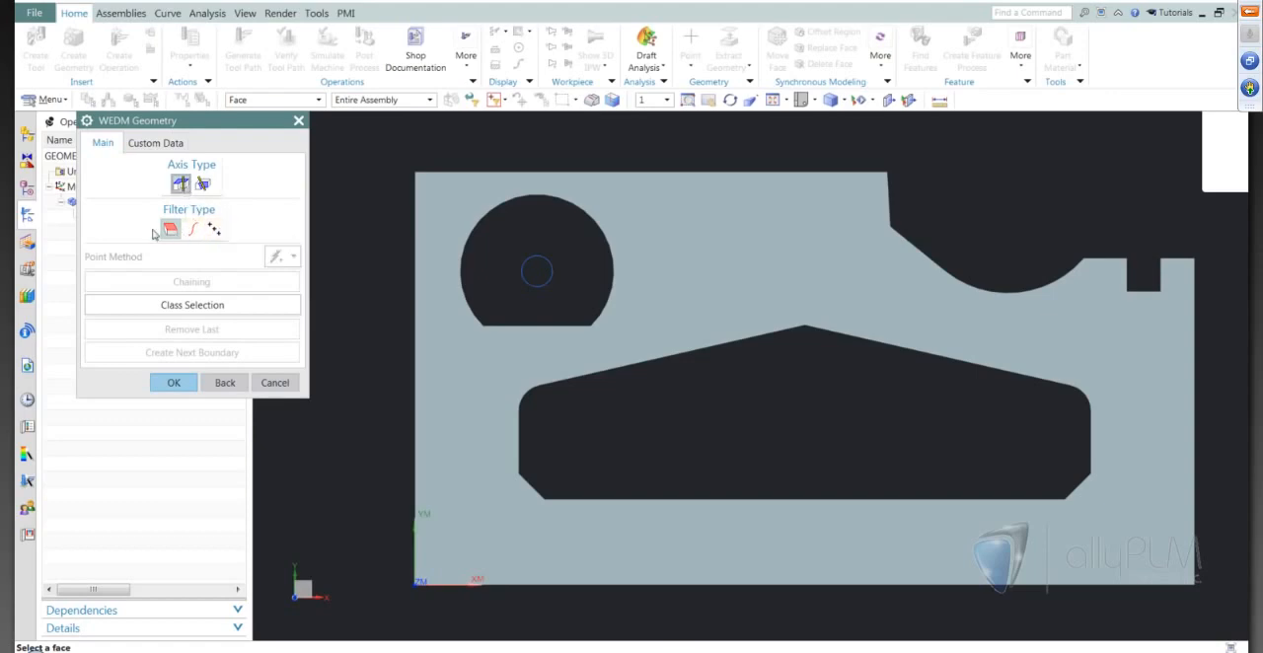
click(193, 230)
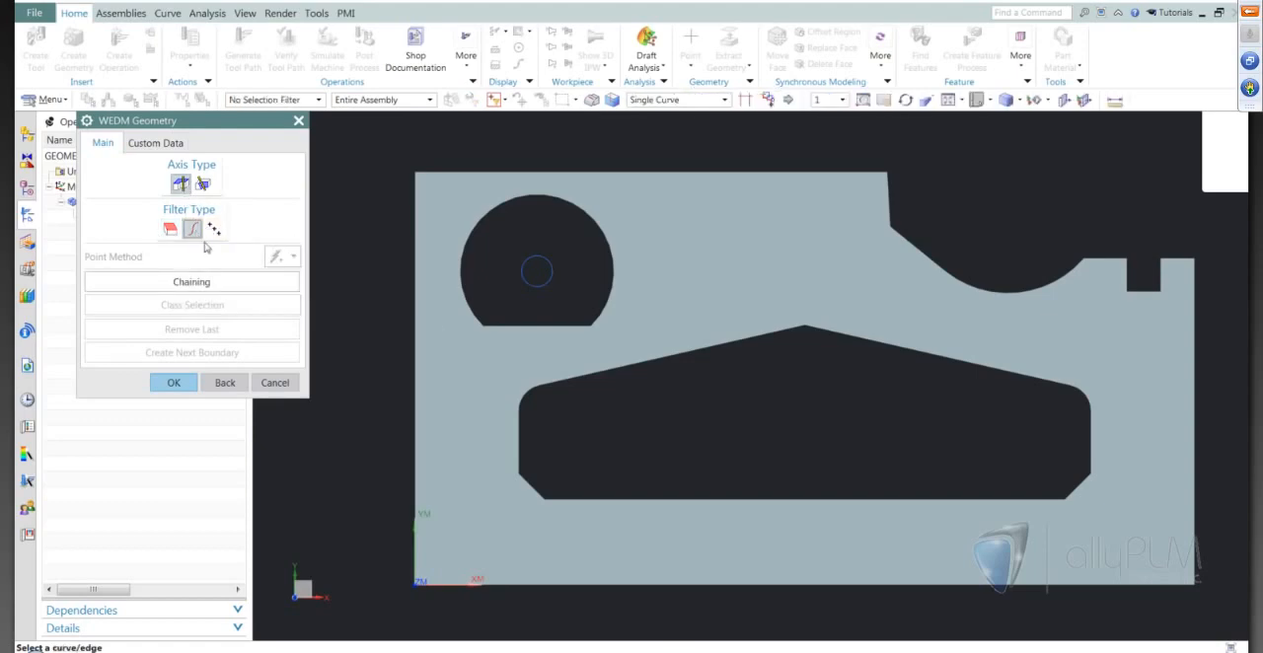
key(Home)
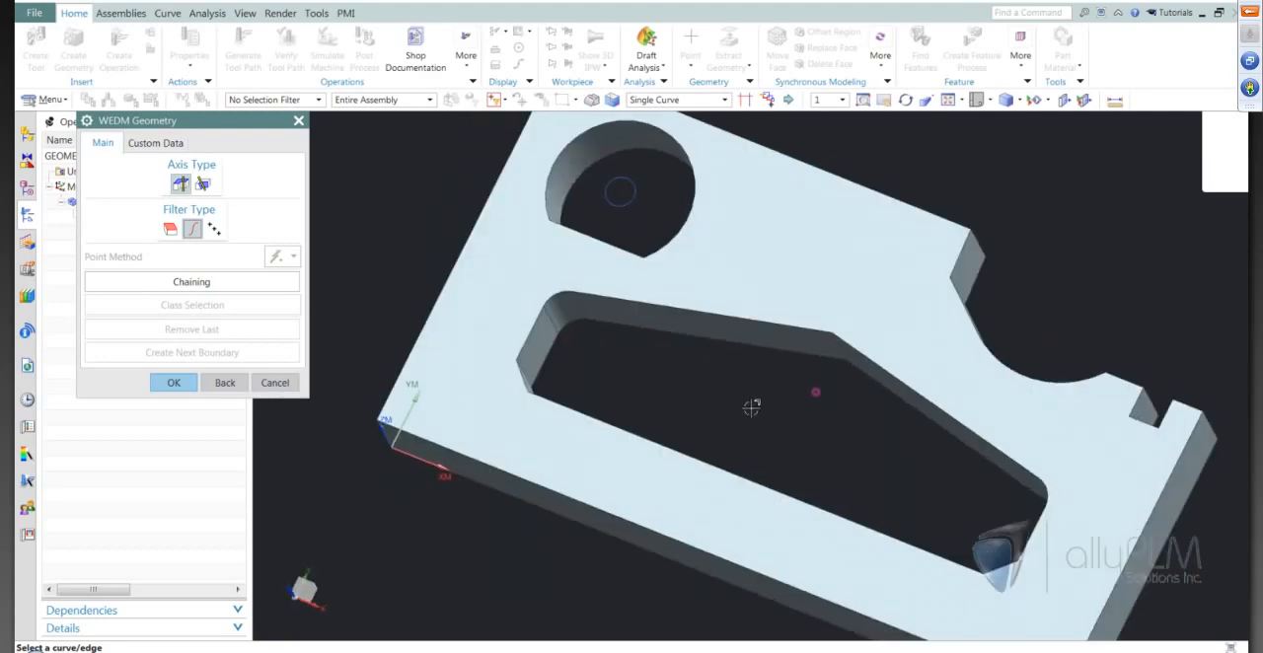
click(673, 339)
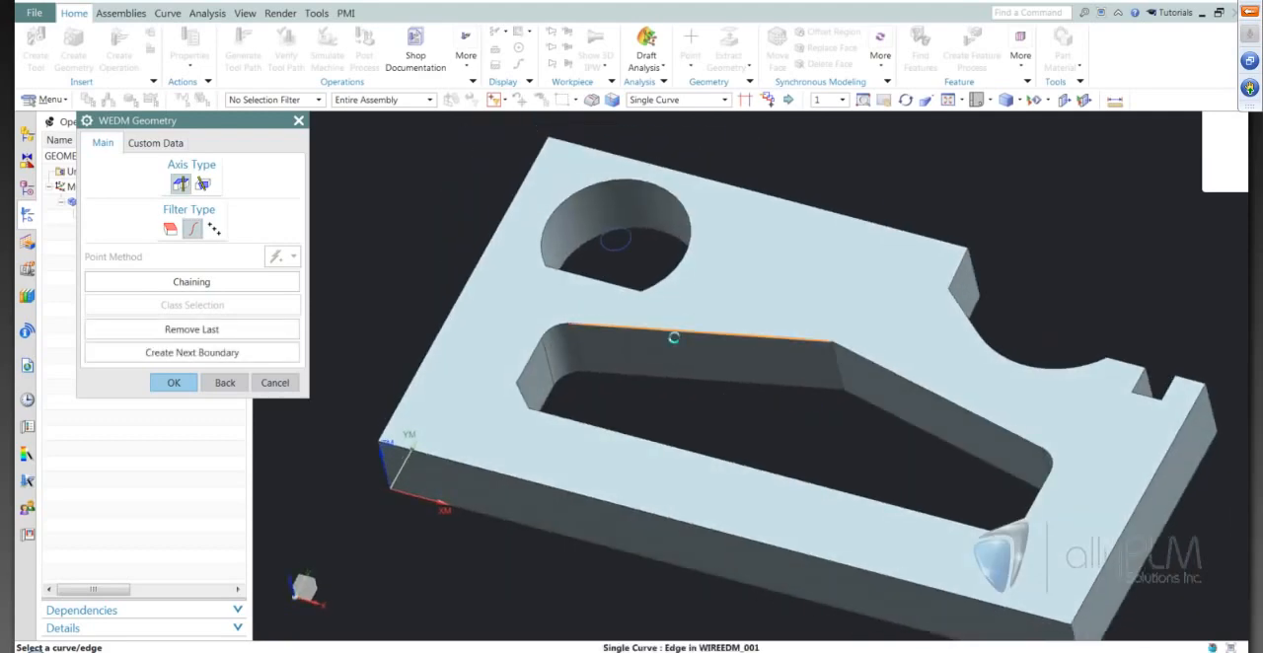
click(525, 385)
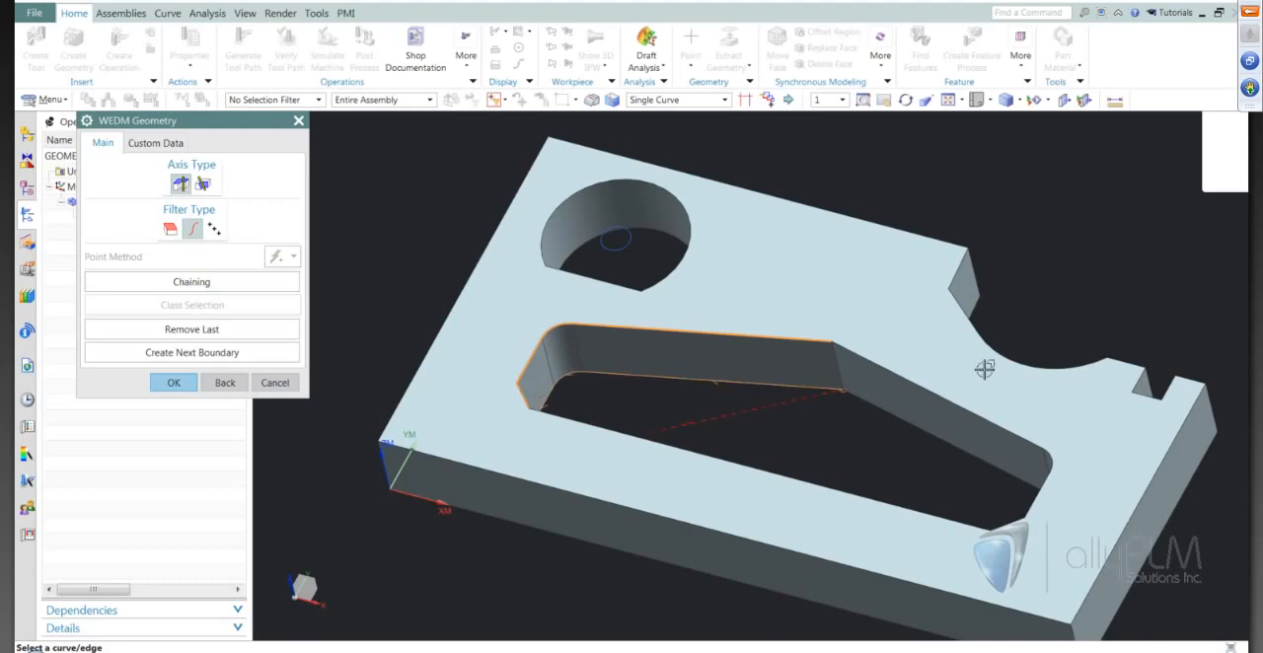
scroll(915, 448, up, 5)
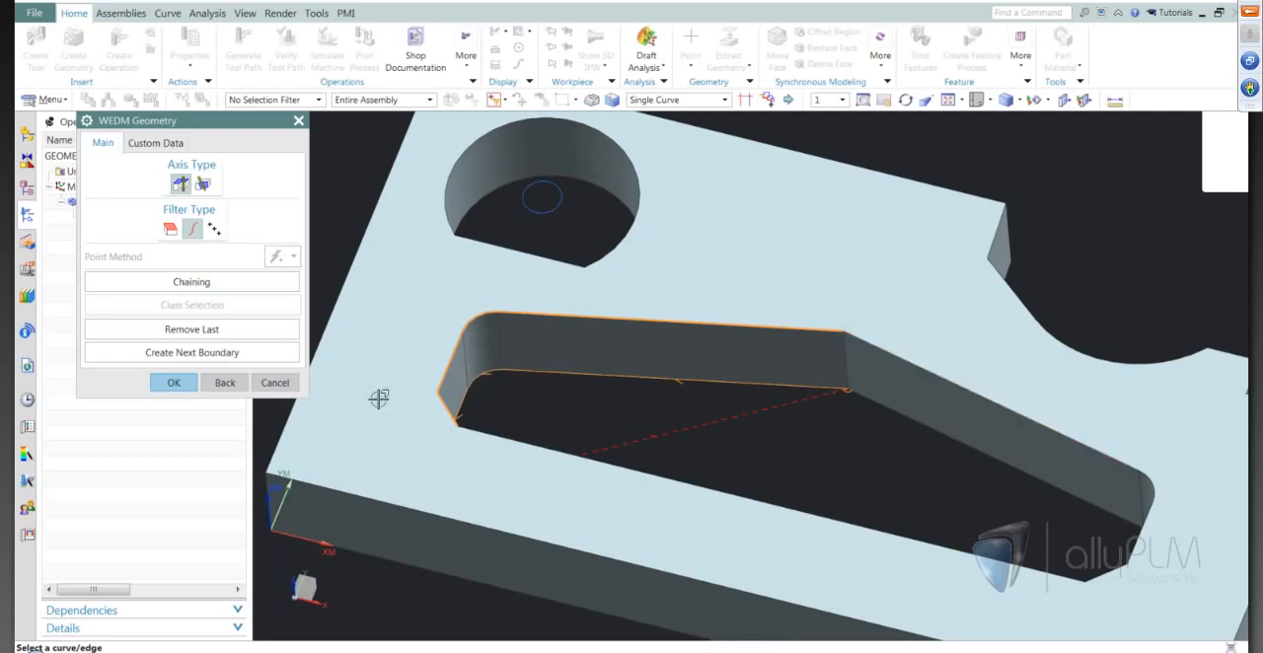
click(224, 383)
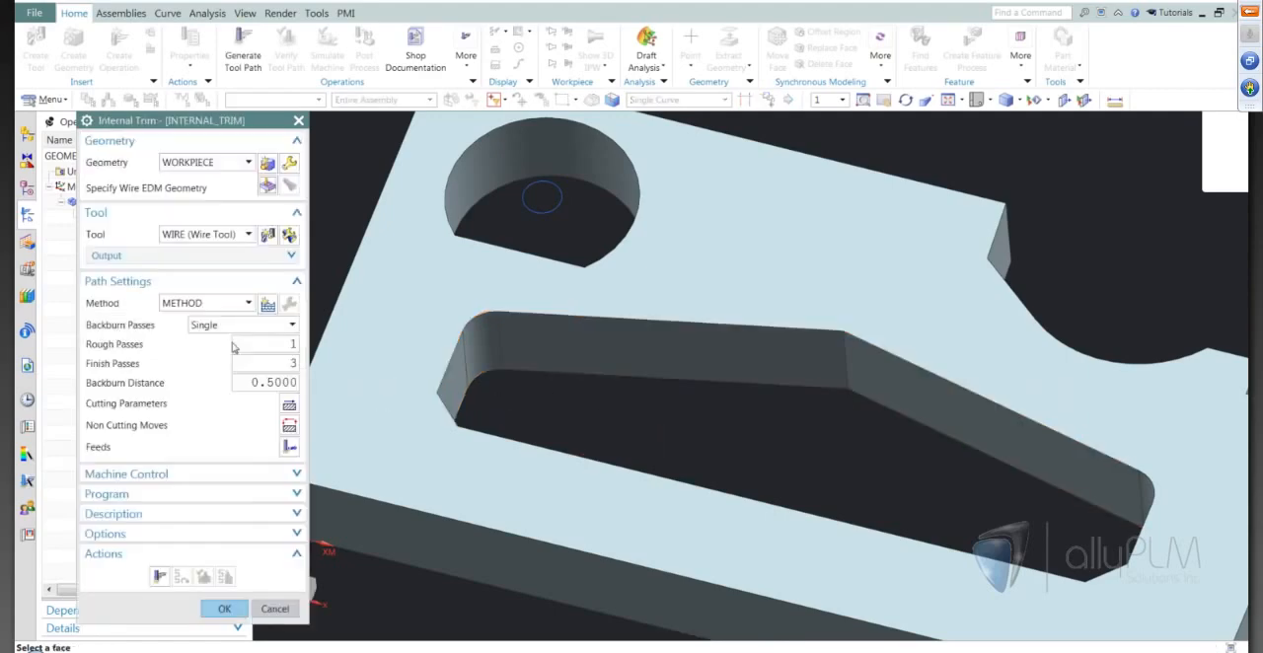
Specify the large pentagonal pocket's upper edge loop as the wire EDM geometry by chaining its curves, and accept it.
click(267, 188)
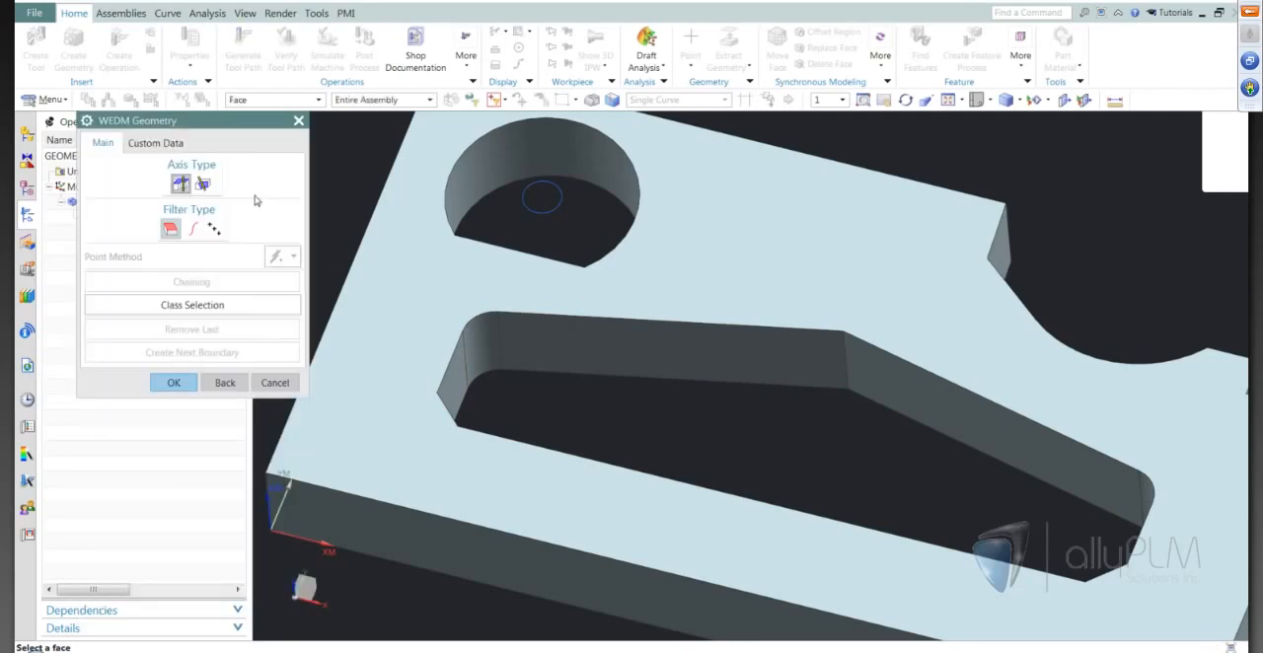
click(193, 228)
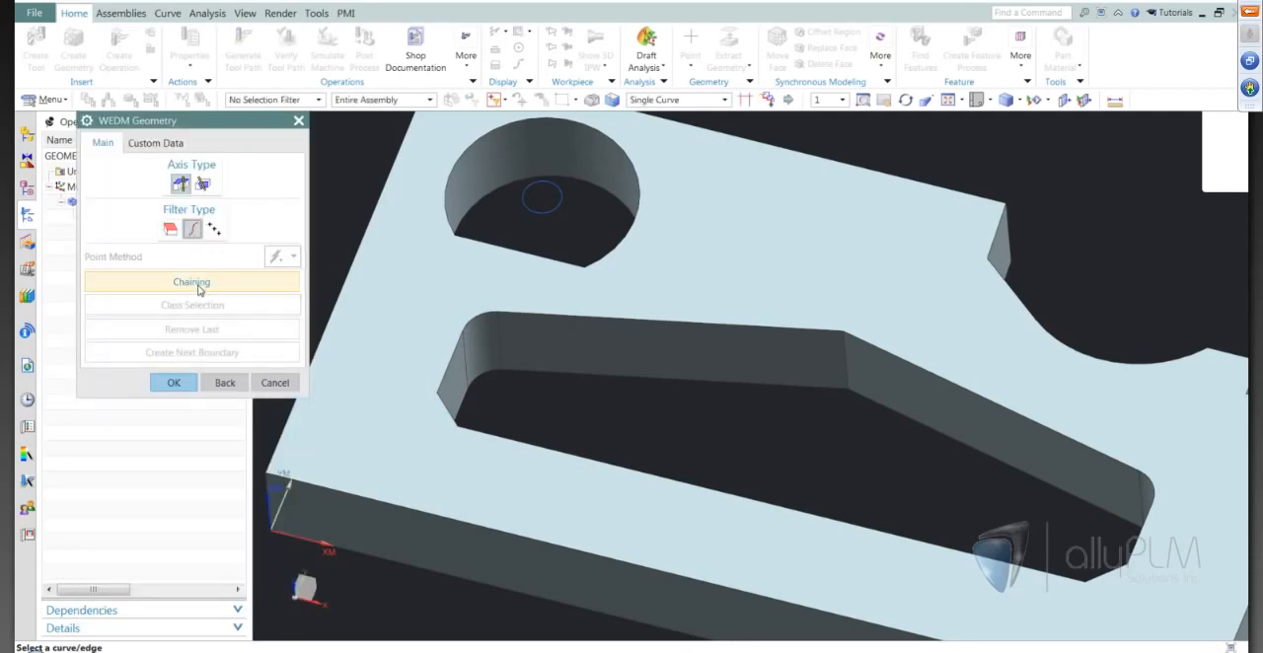
click(201, 290)
middle_drag(601, 389, 608, 404)
scroll(607, 403, up, 1)
middle_drag(750, 422, 743, 437)
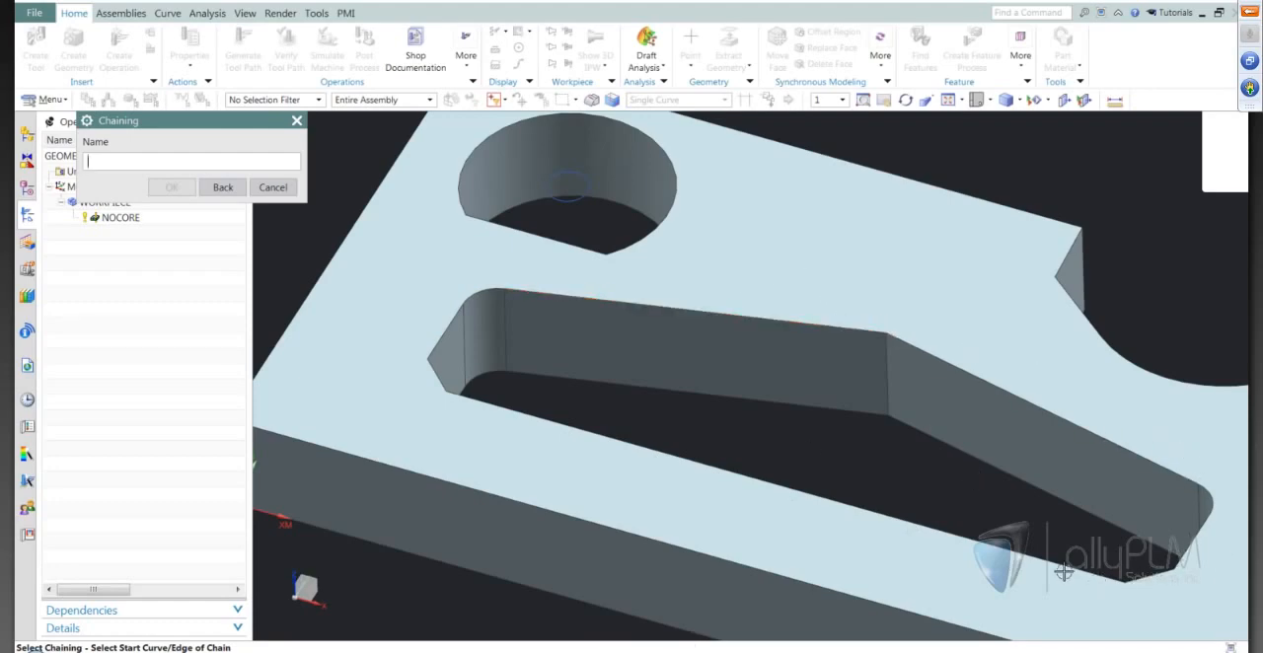
click(525, 291)
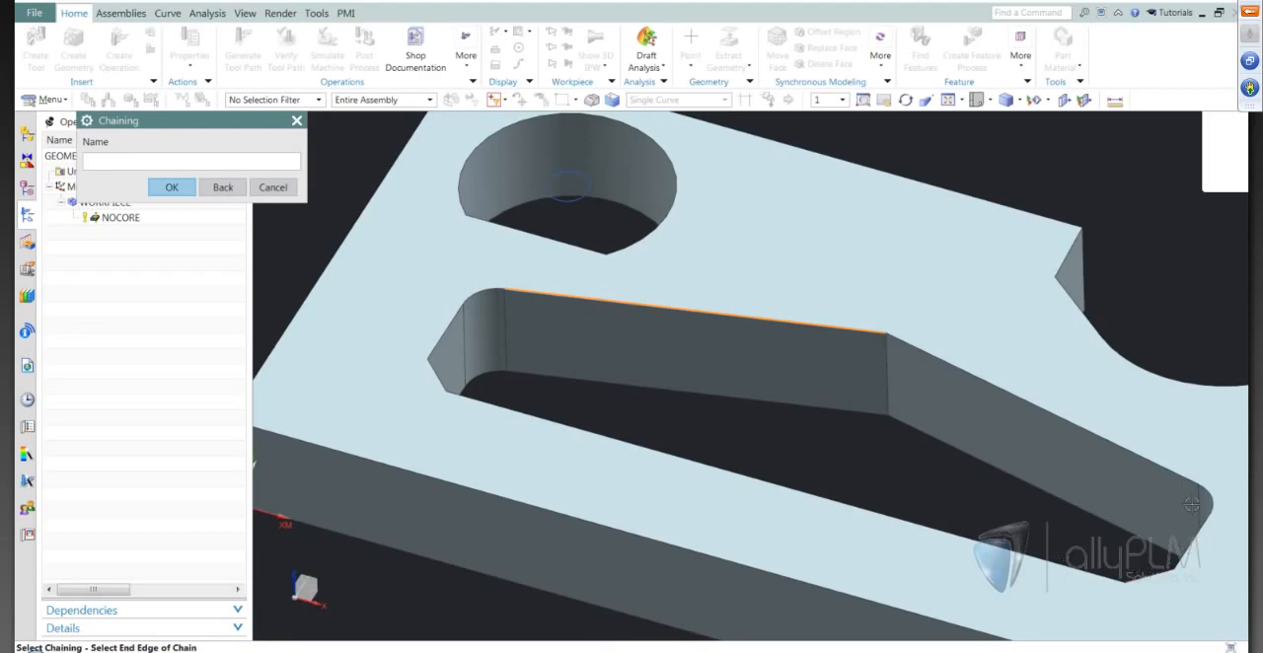
click(904, 345)
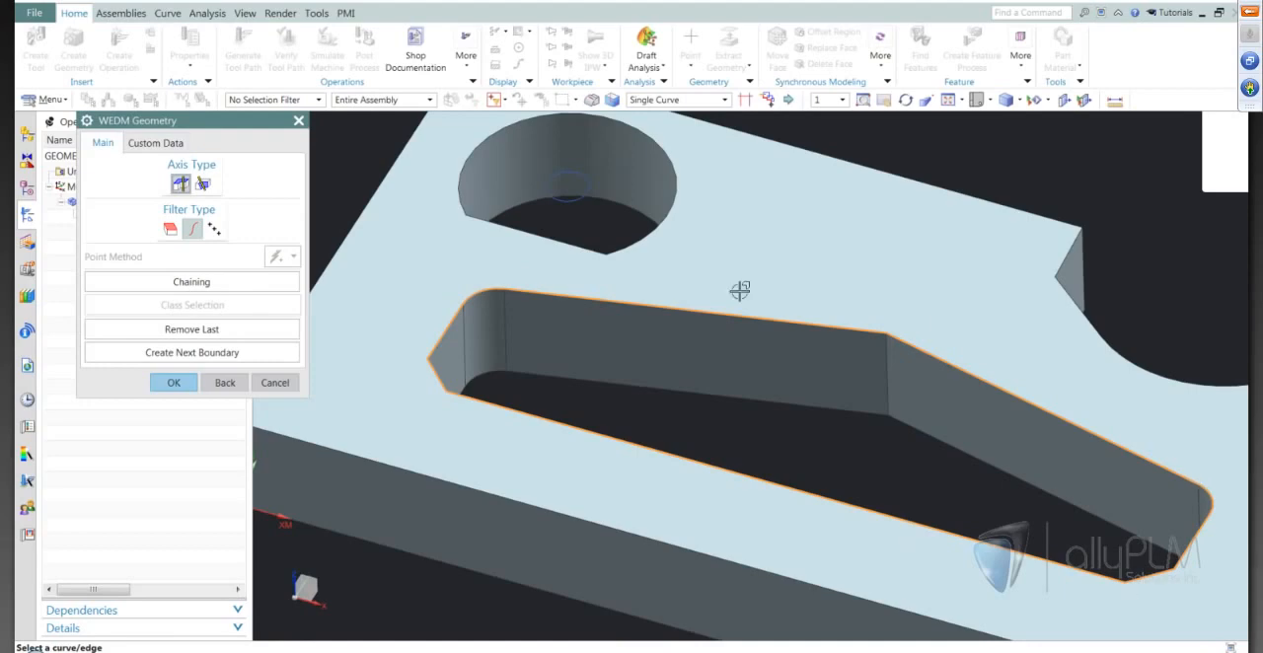
middle_drag(938, 435, 896, 466)
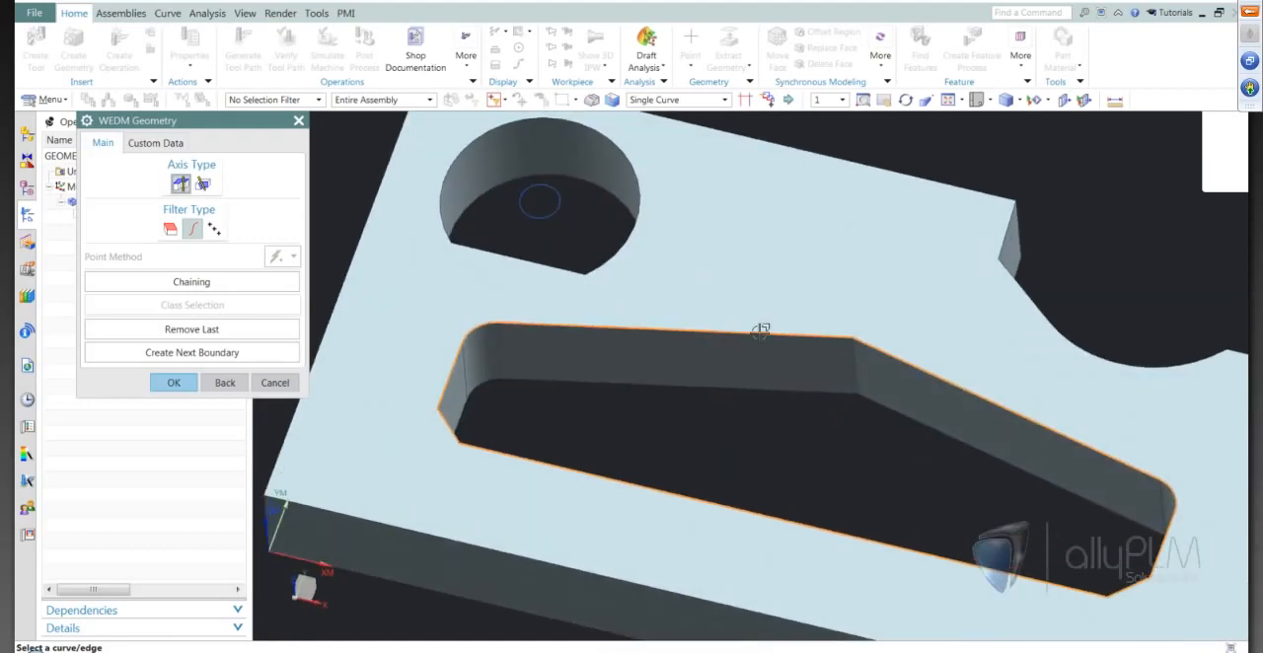
click(174, 383)
Set the Internal Trim operation to 0 rough passes and 1 finish pass.
mouse_move(609, 424)
middle_down()
mouse_move(654, 423)
mouse_move(444, 402)
middle_up()
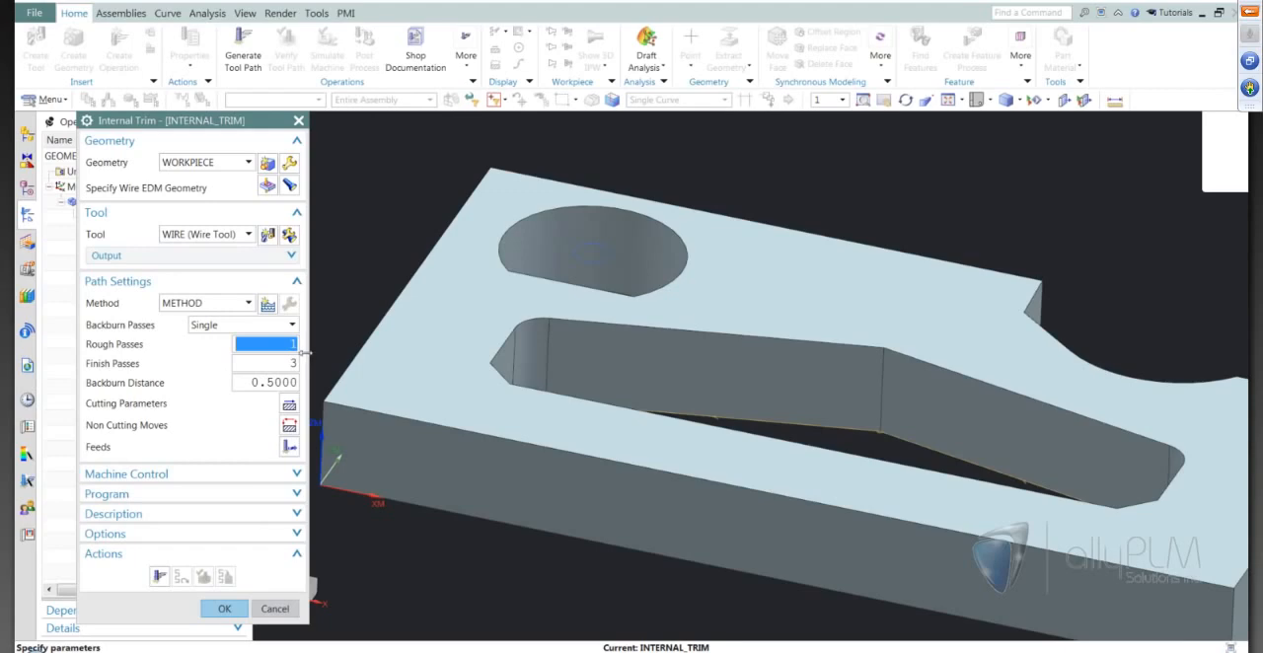
text(0)
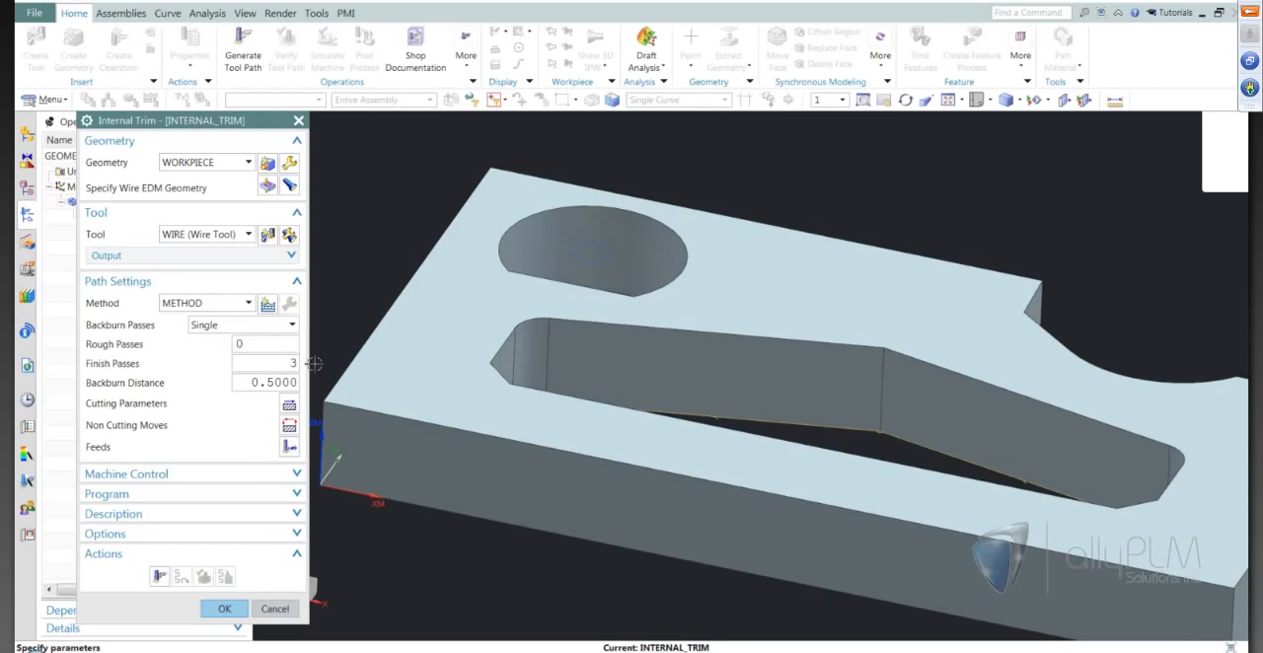
key(Tab)
text(1)
middle_drag(691, 366, 679, 408)
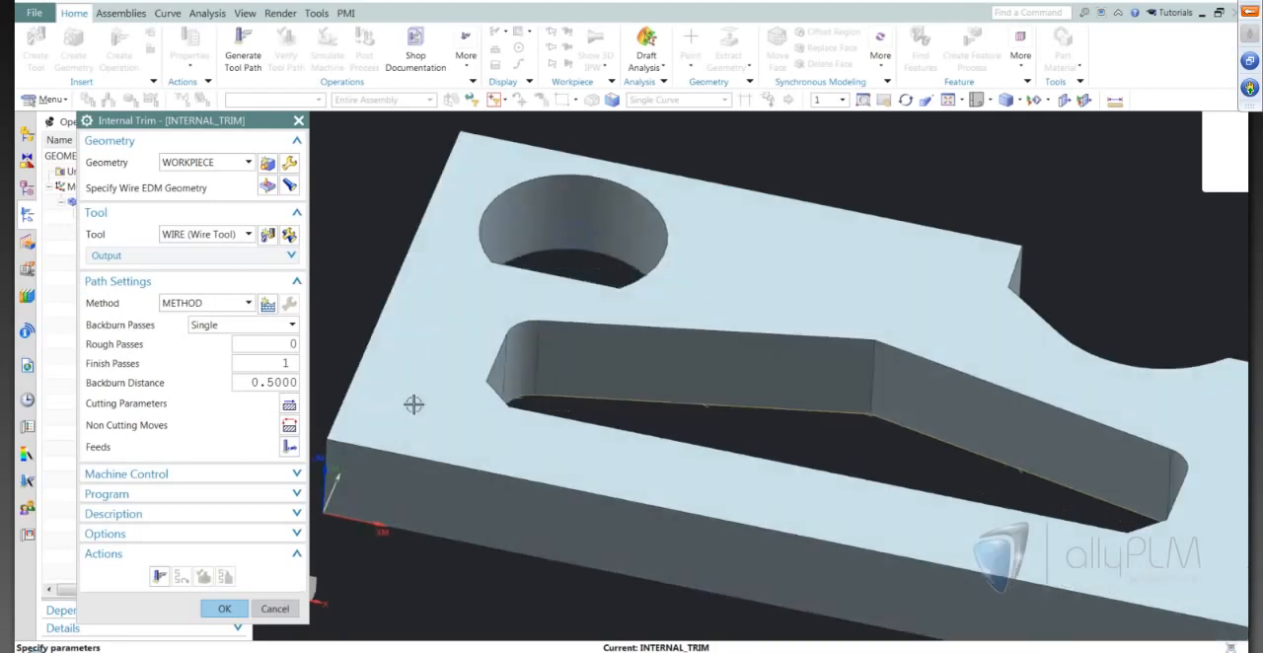
In the cutting parameters, set the Upper Plane ZM to 30 and choose the Alternate cut direction.
click(289, 405)
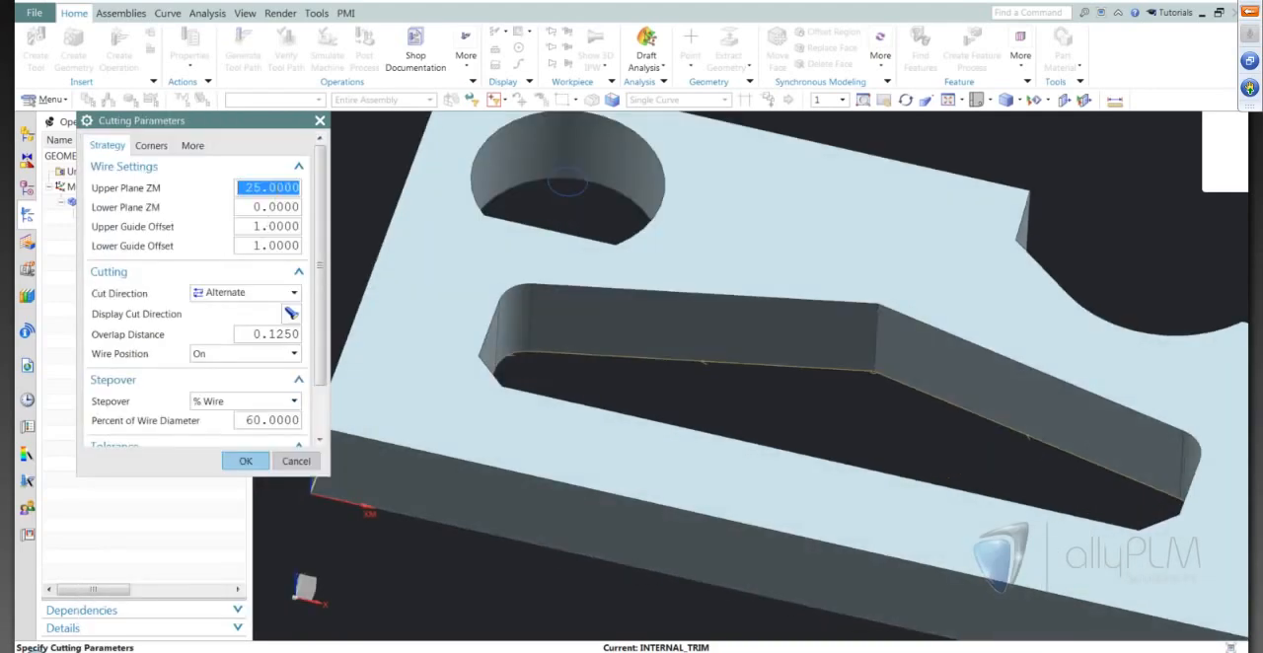
text(30)
key(Tab)
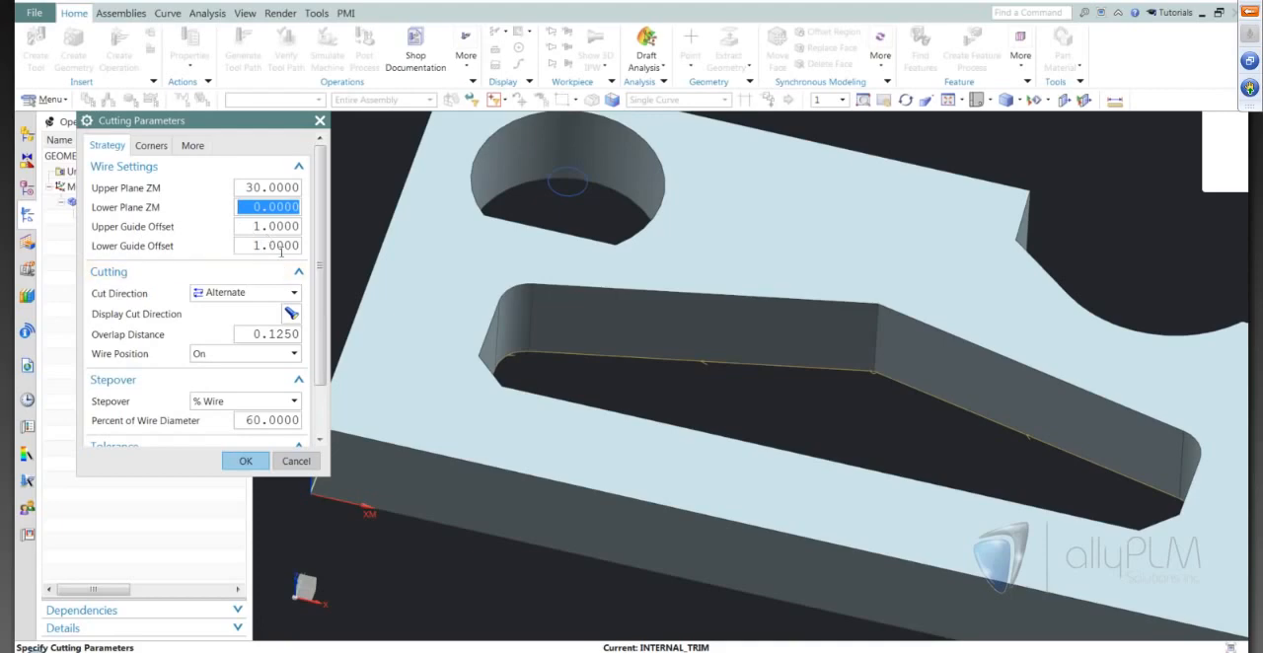
click(227, 294)
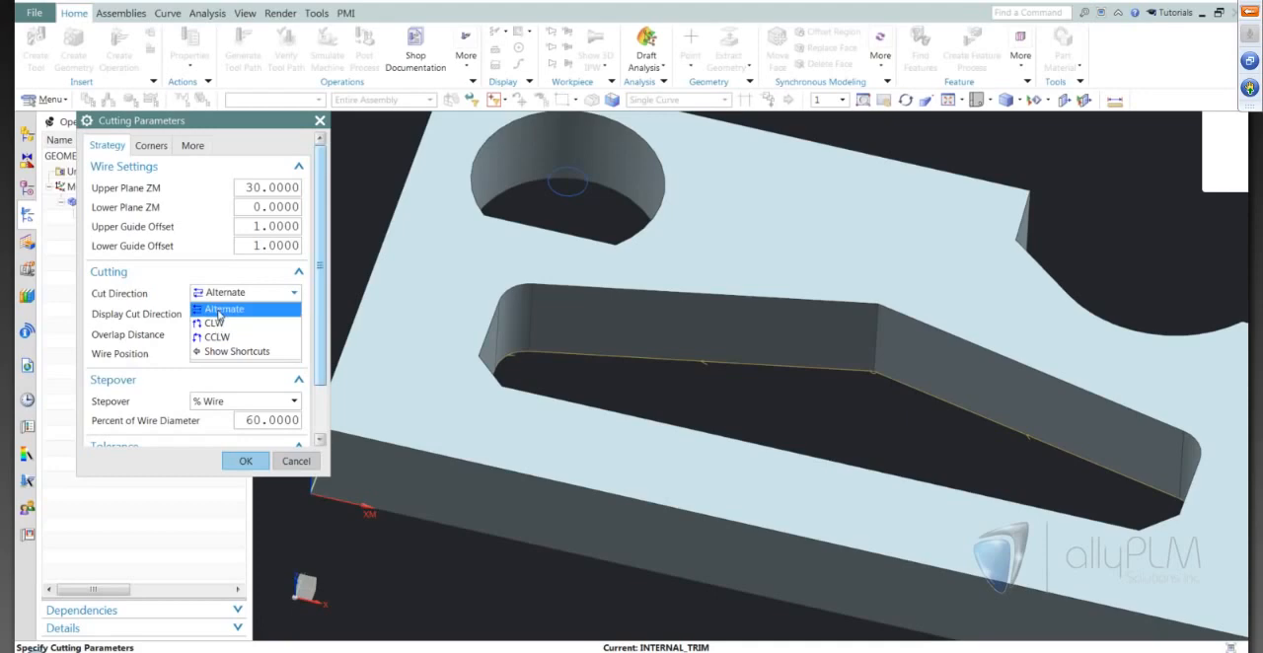
click(219, 309)
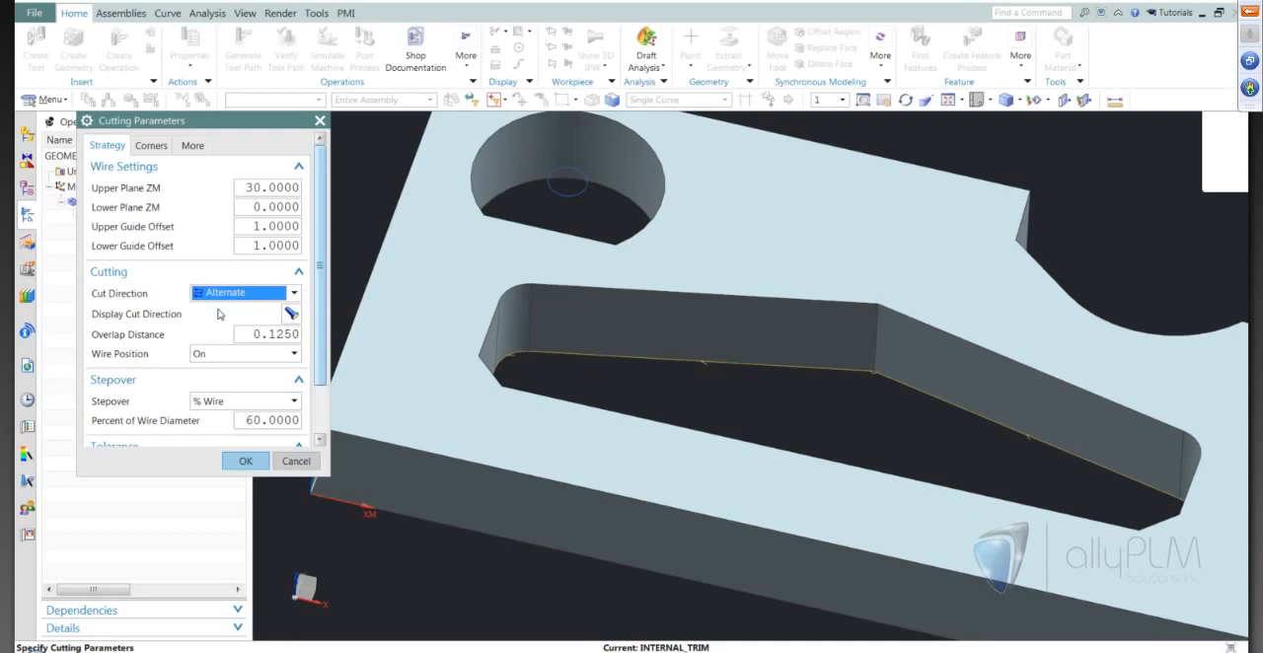
Set the overlap distance to 3 and the wire position to Tanto, and accept the cutting parameters.
middle_drag(661, 364, 421, 362)
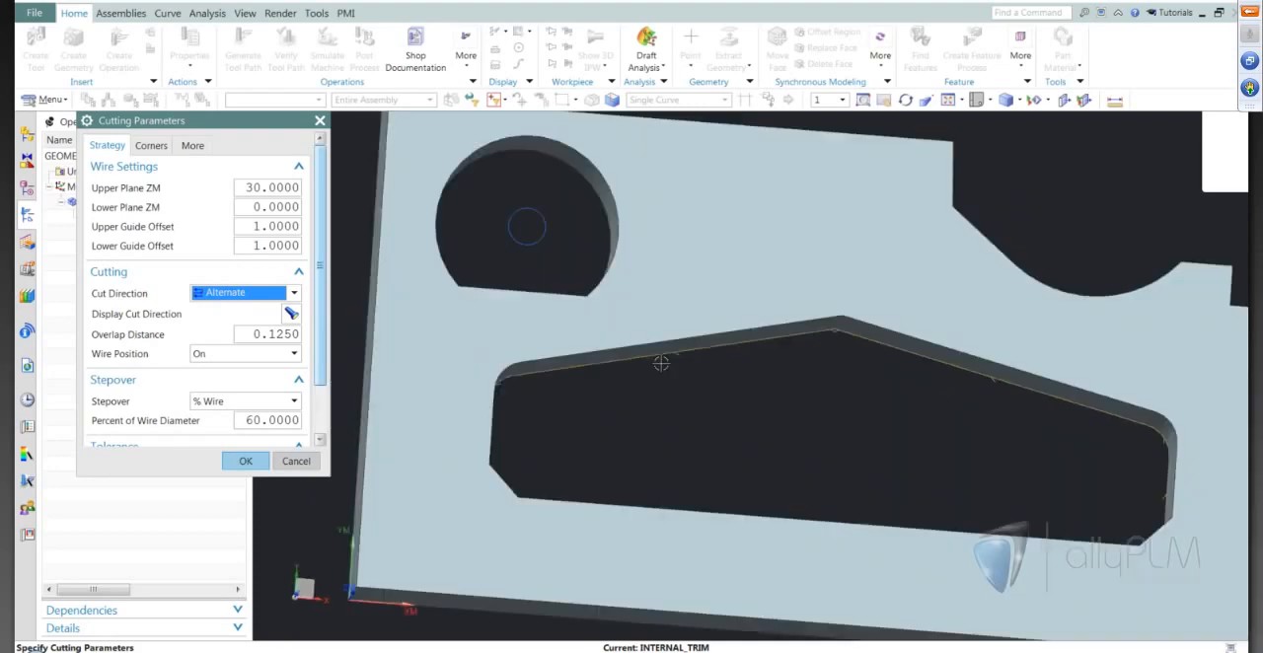
double_click(284, 335)
text(3)
key(Tab)
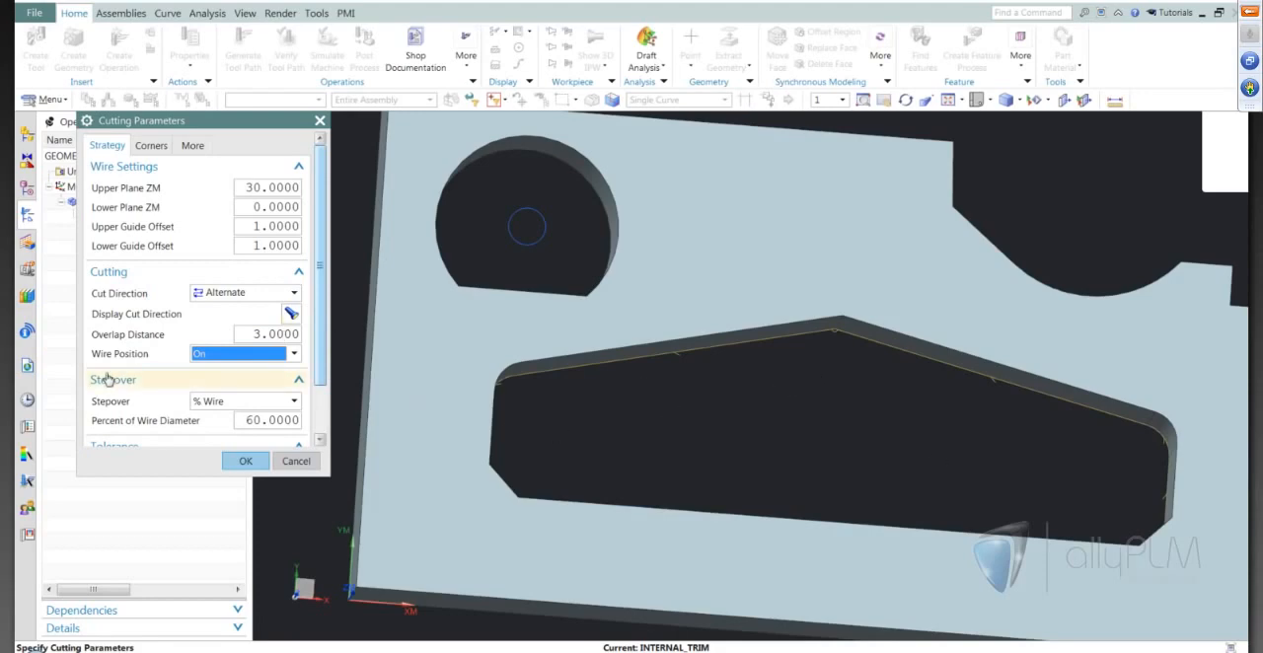
click(249, 353)
click(221, 384)
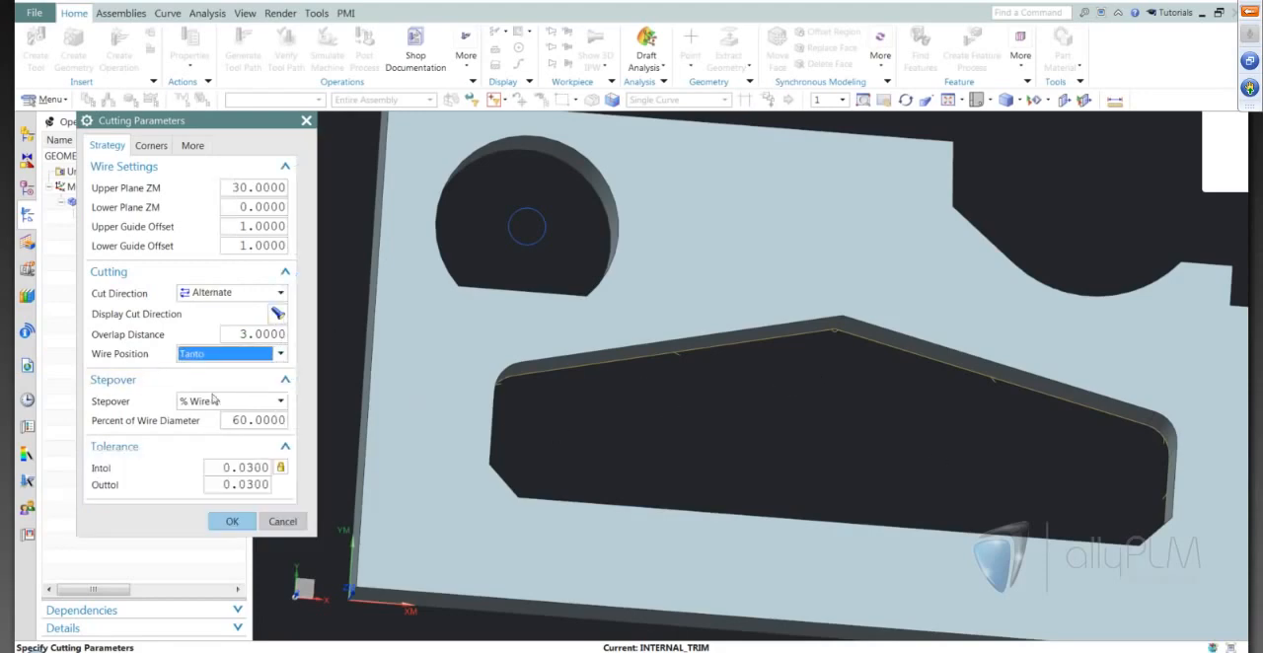
click(216, 521)
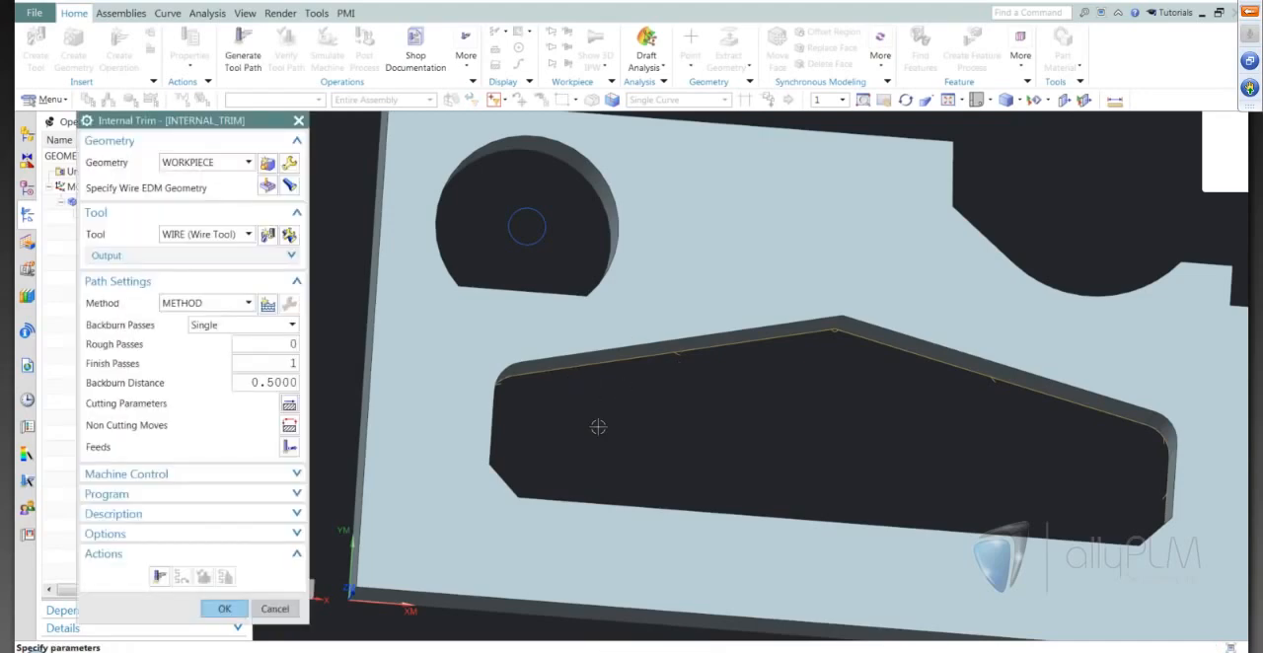
Generate the Internal Trim tool path and inspect its entry and exit moves at the pocket's peak.
middle_drag(598, 427, 590, 409)
click(159, 576)
middle_drag(867, 444, 867, 444)
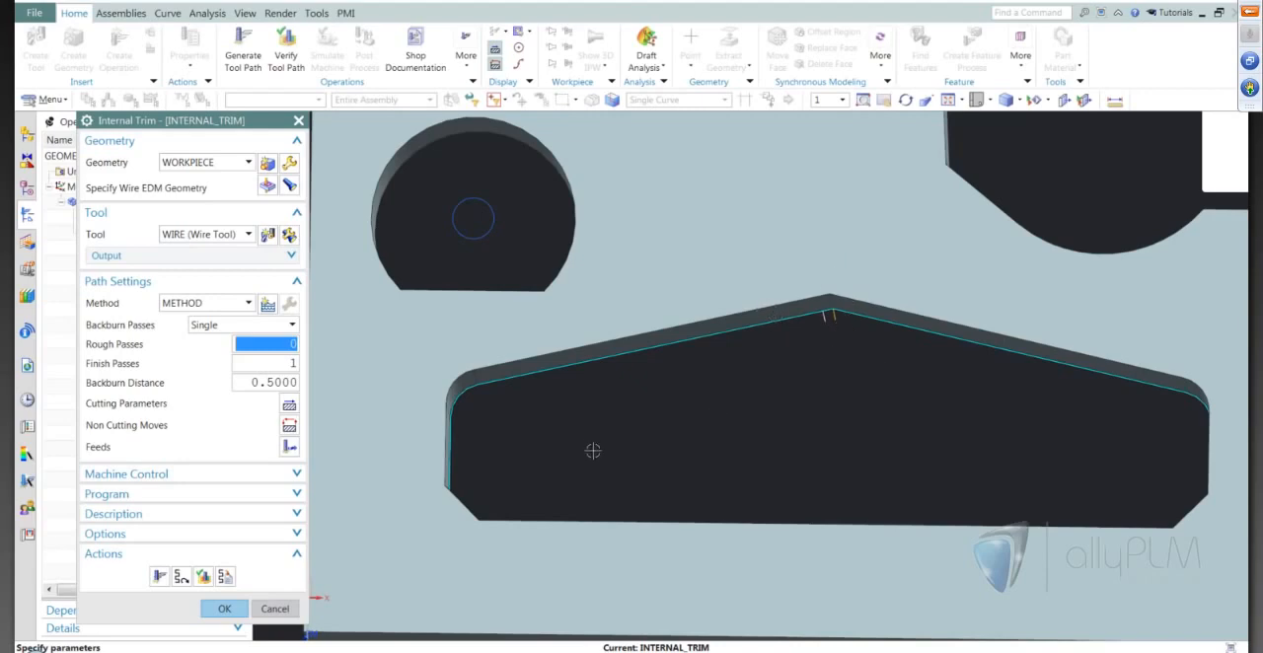
middle_drag(631, 459, 613, 475)
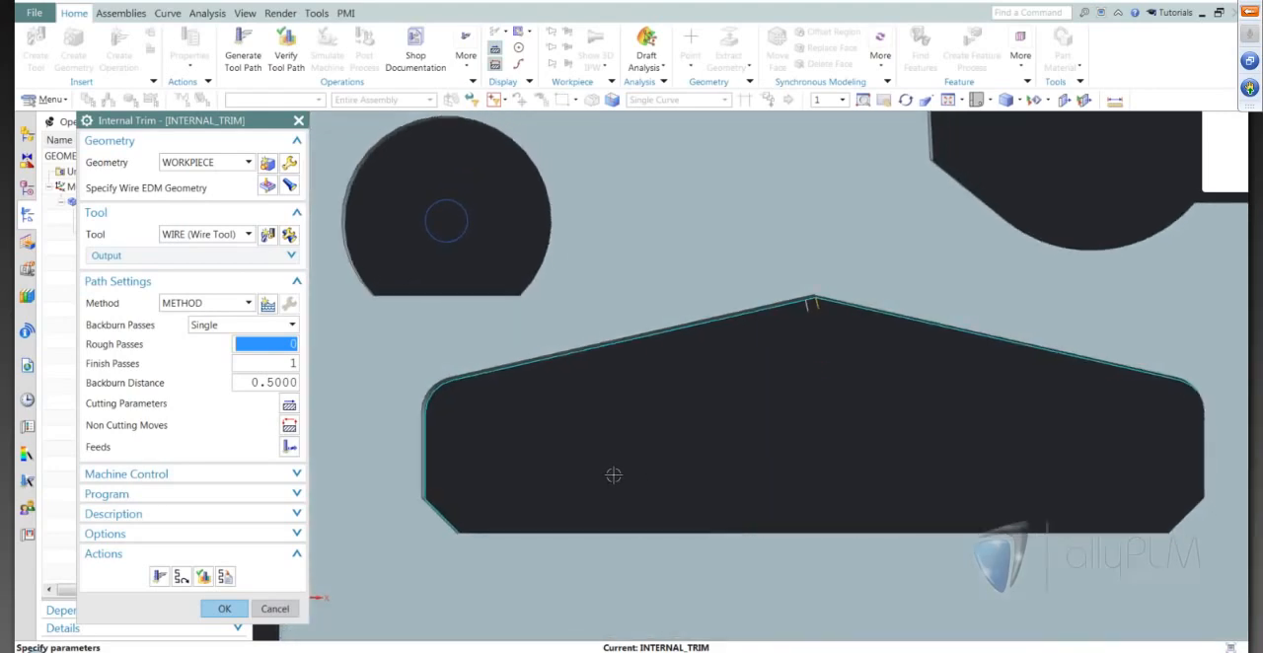
scroll(613, 475, up, 2)
scroll(747, 316, up, 5)
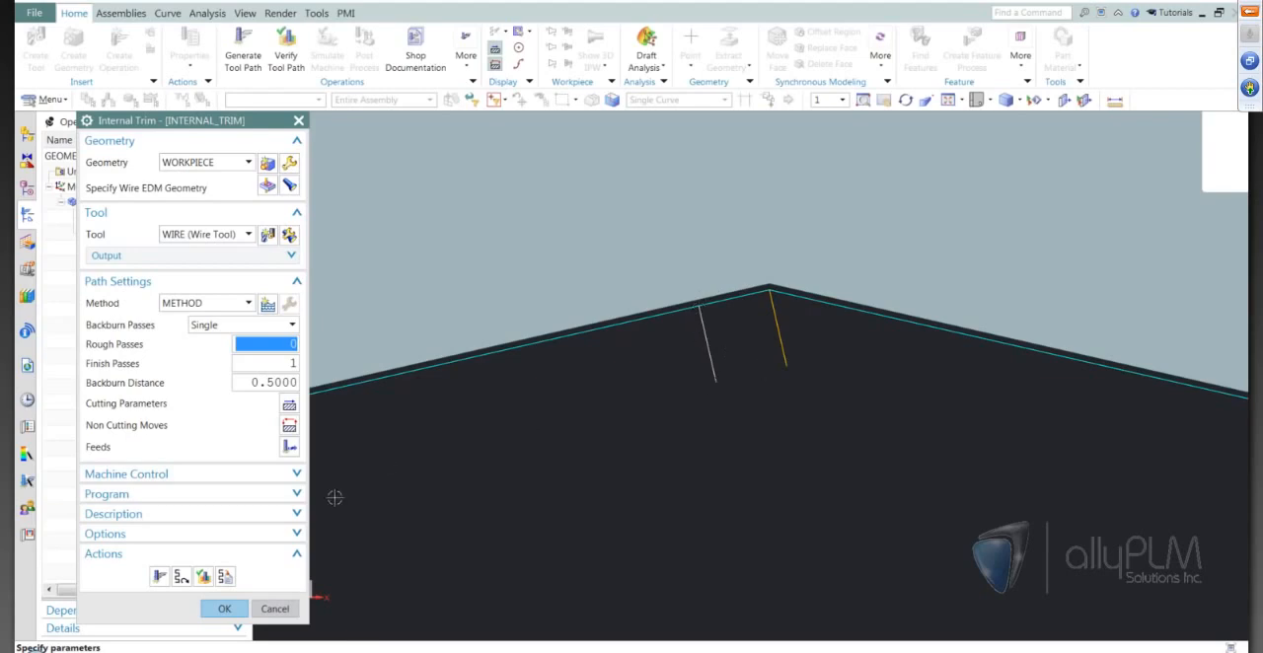
Verify the Internal Trim tool path by stepping through its wire motions around the large pocket.
click(202, 578)
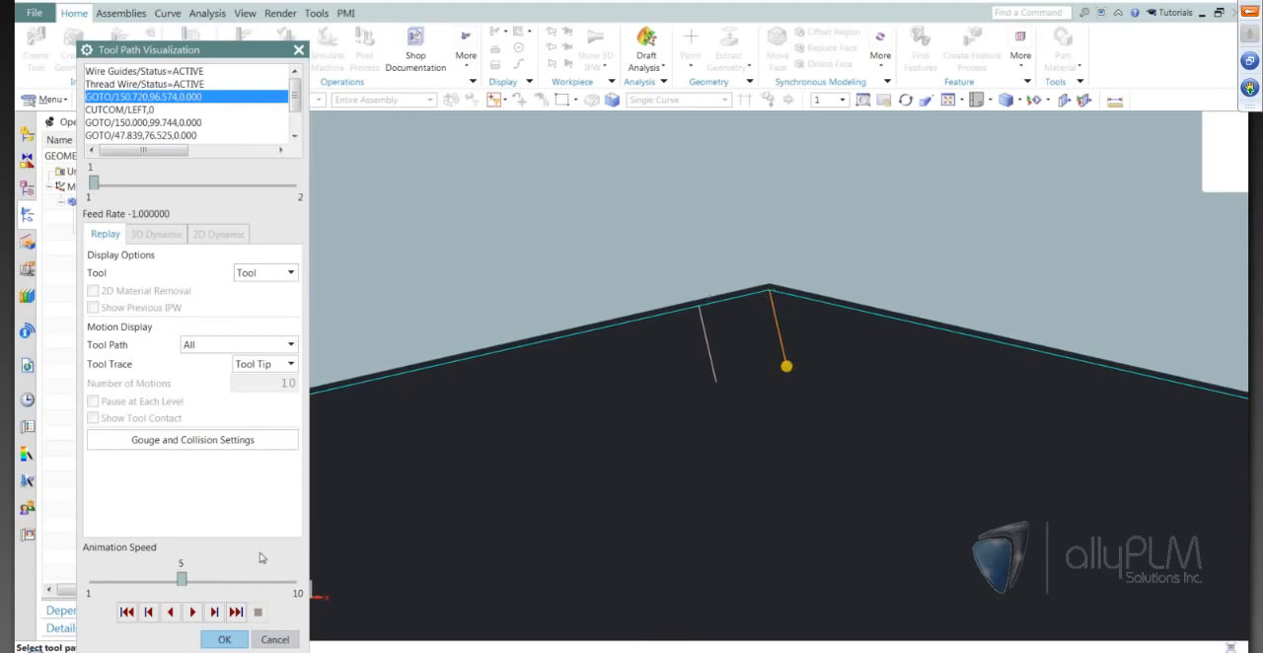
click(213, 613)
click(214, 617)
scroll(773, 333, down, 10)
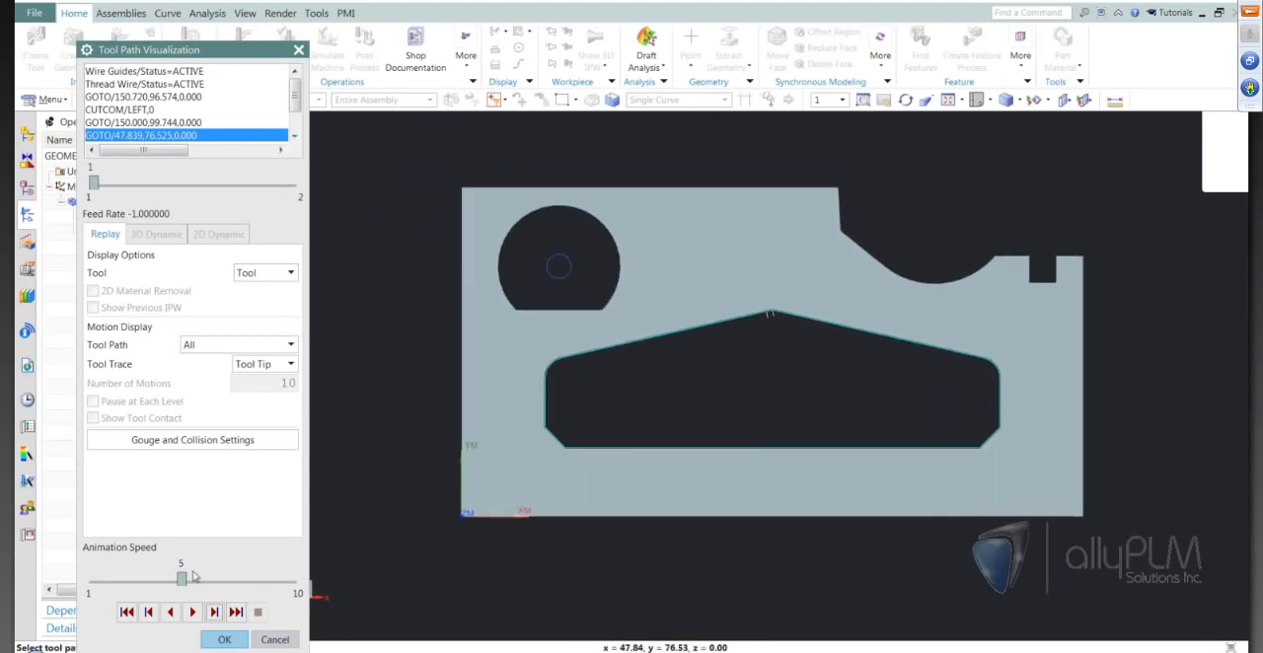
click(213, 611)
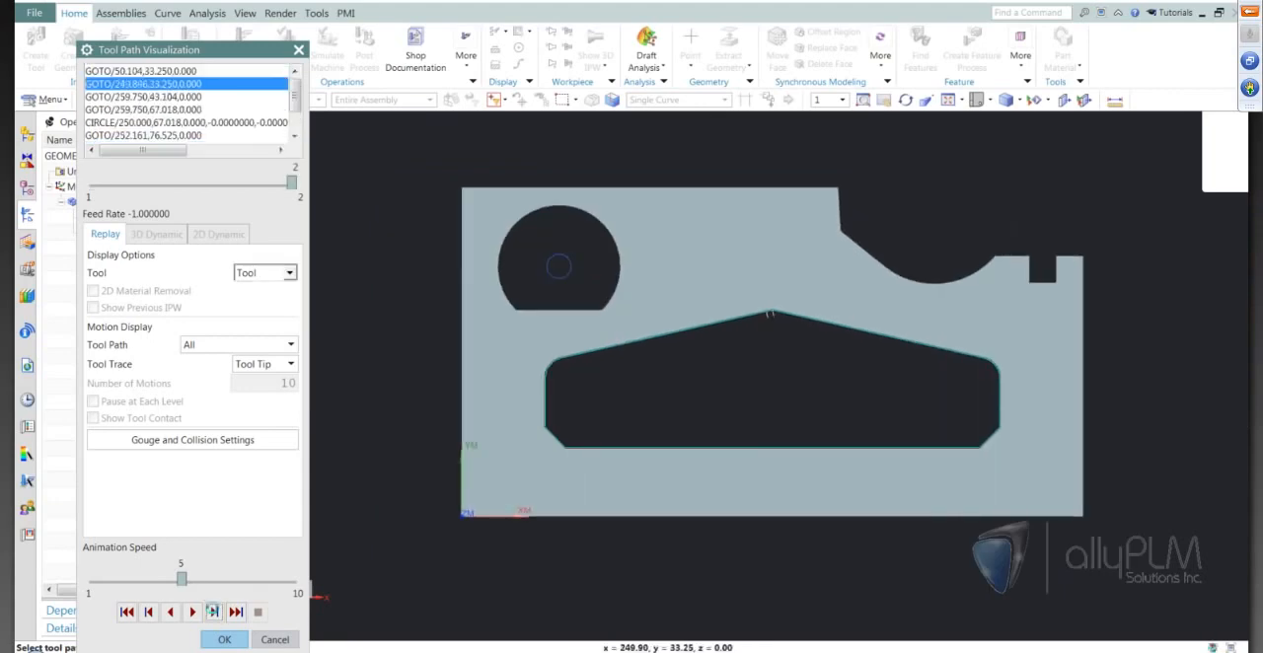
Examine the wire's position and exit move at the pocket's peak, step through the remaining motions, and close the operation.
scroll(828, 322, up, 1)
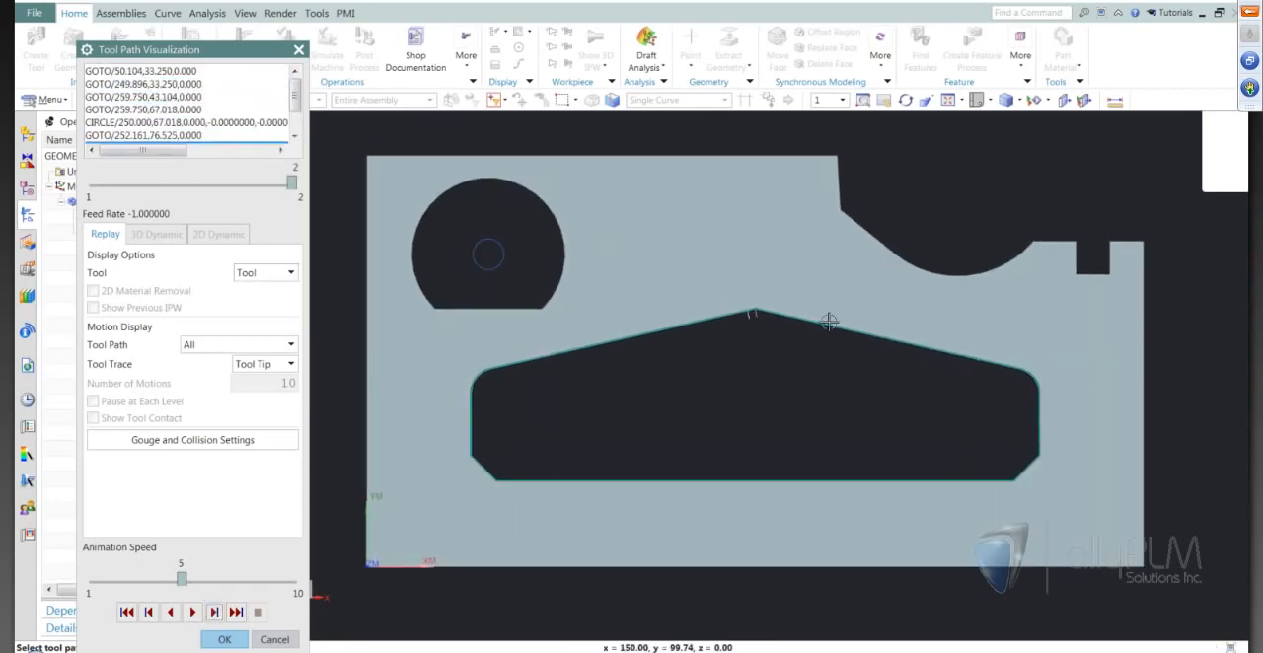
scroll(828, 321, up, 2)
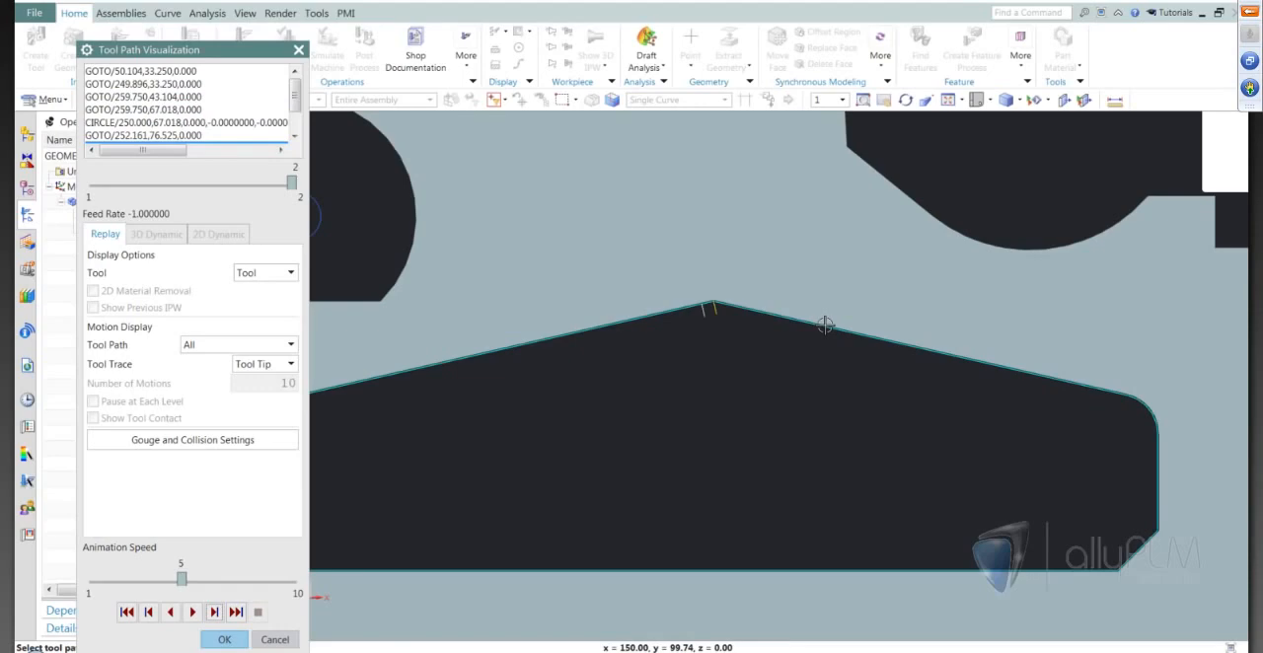
scroll(824, 325, up, 1)
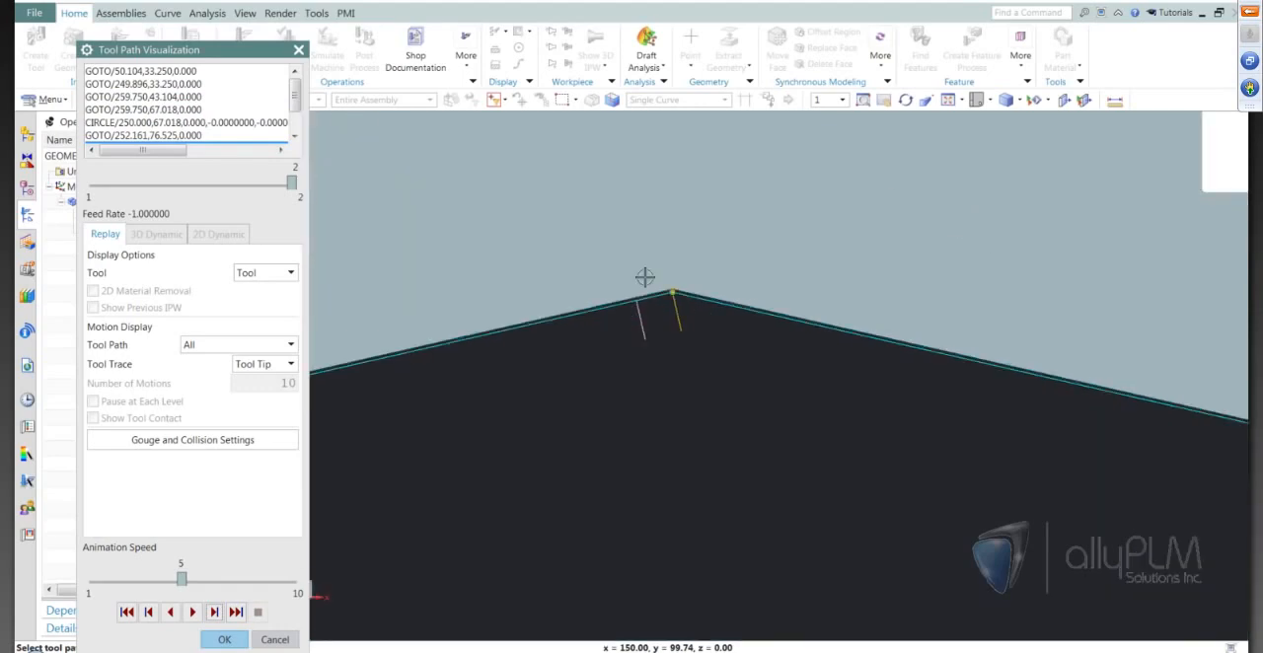
scroll(645, 277, up, 1)
scroll(647, 277, up, 5)
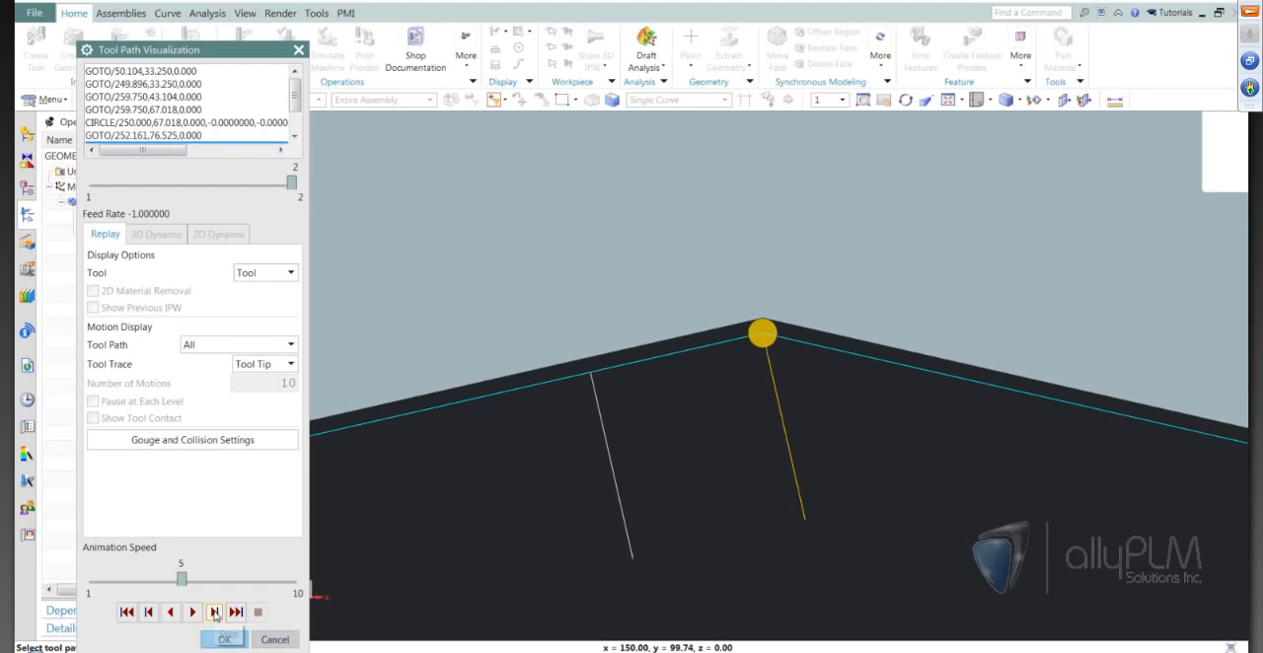
click(215, 612)
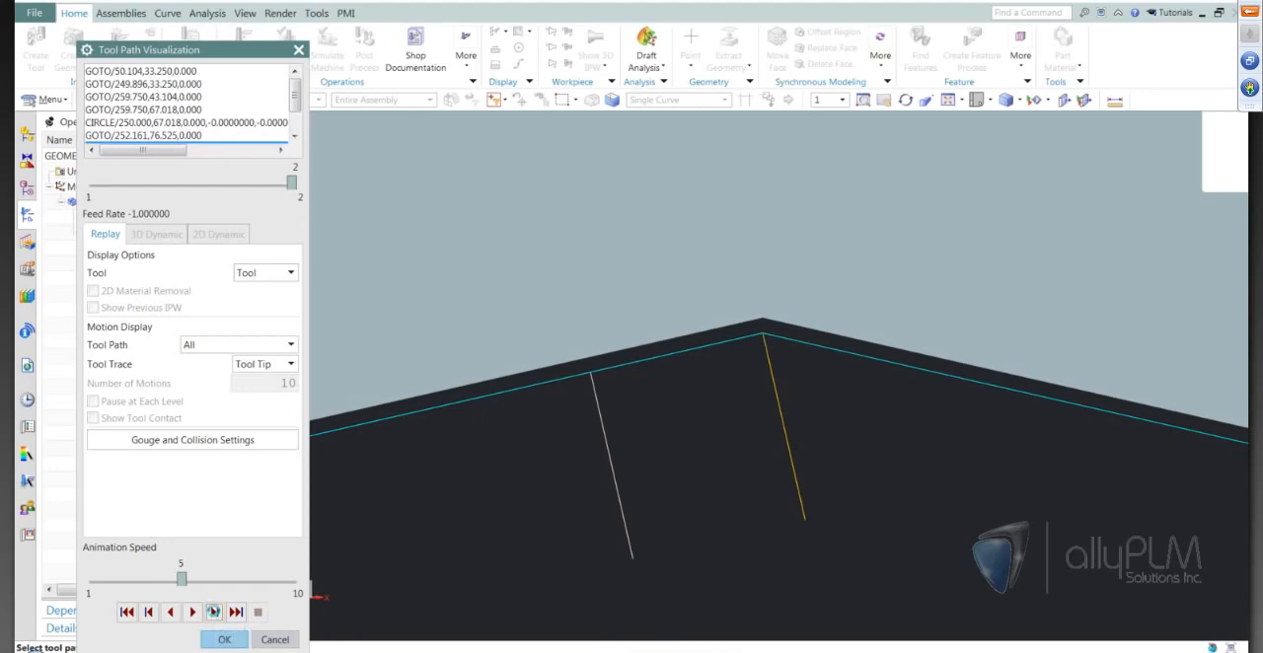
click(215, 613)
click(215, 613)
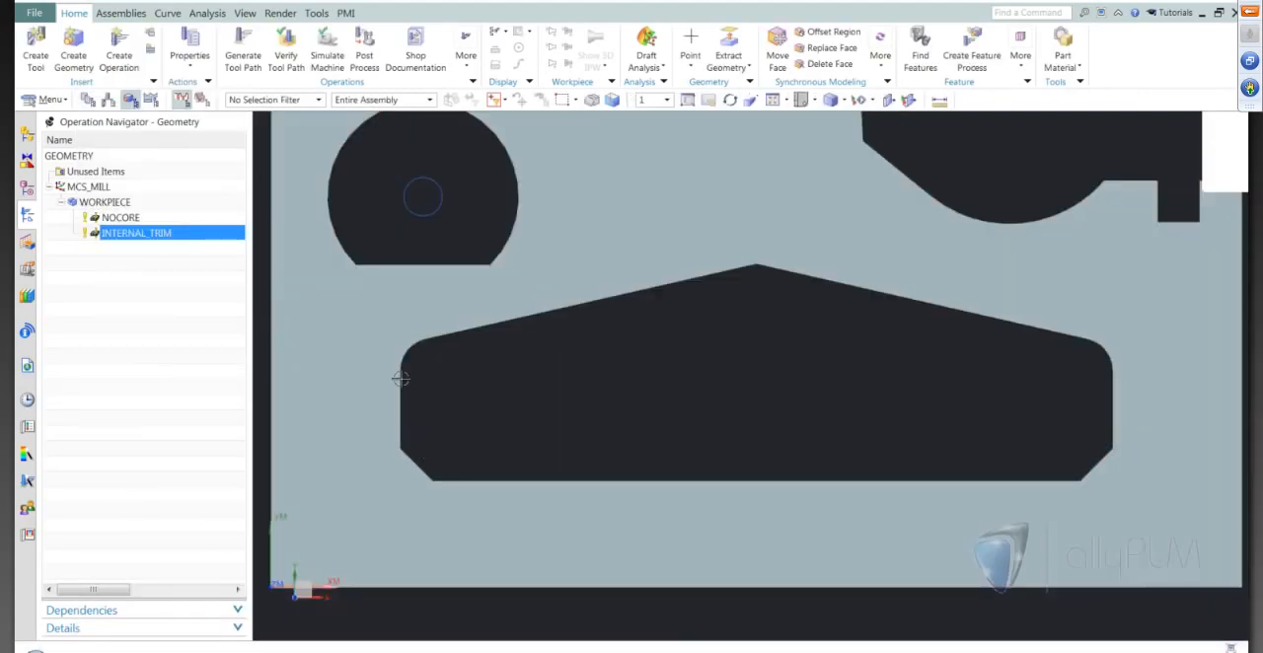
Reopen the INTERNAL_TRIM operation and specify its lead-in point at the midpoint of the pocket's lower-left chamfer edge.
double_click(165, 237)
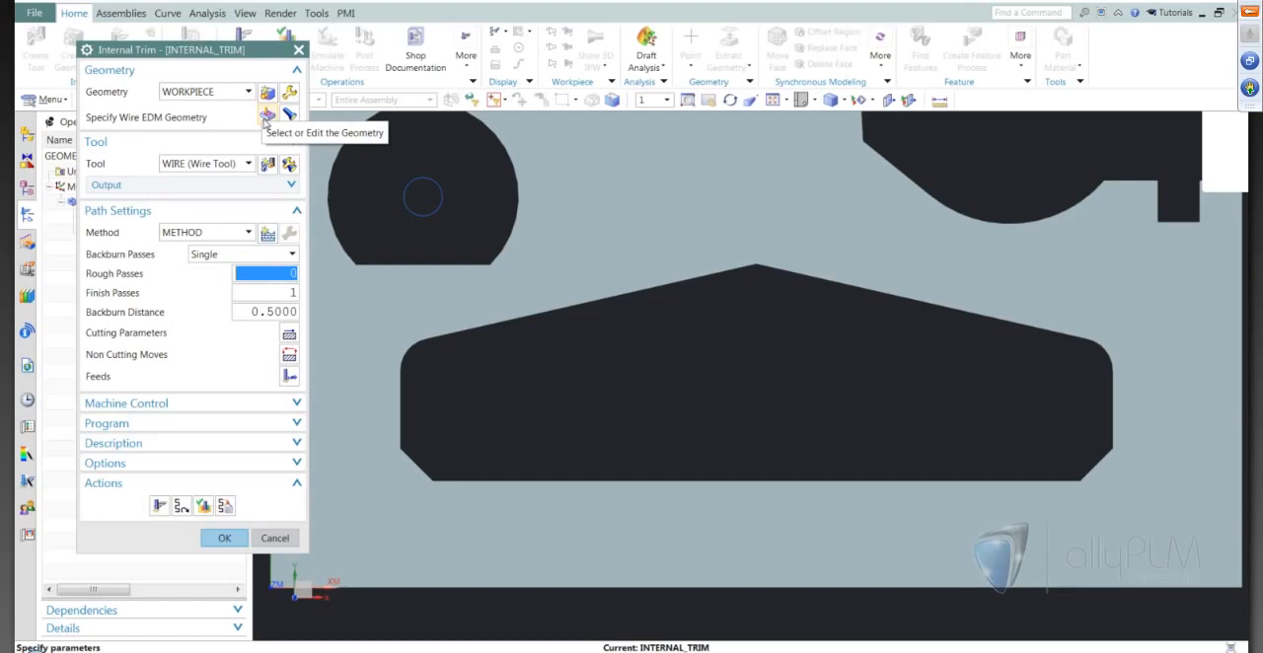
click(266, 117)
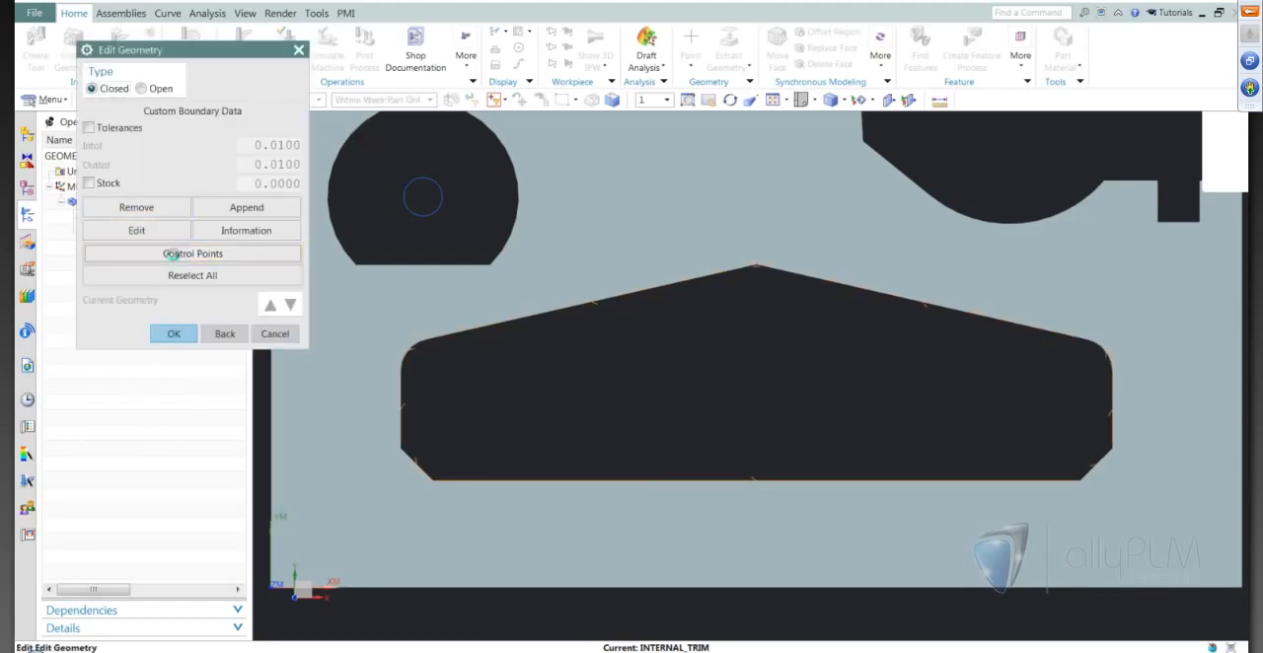
click(173, 255)
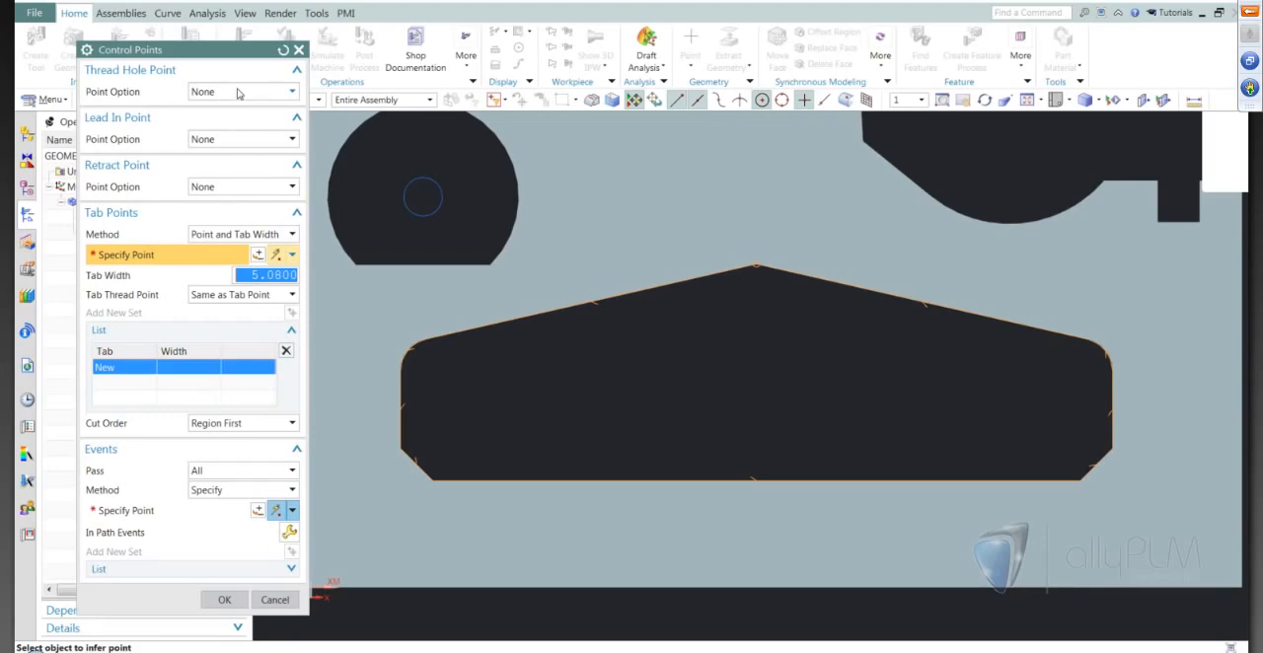
click(237, 139)
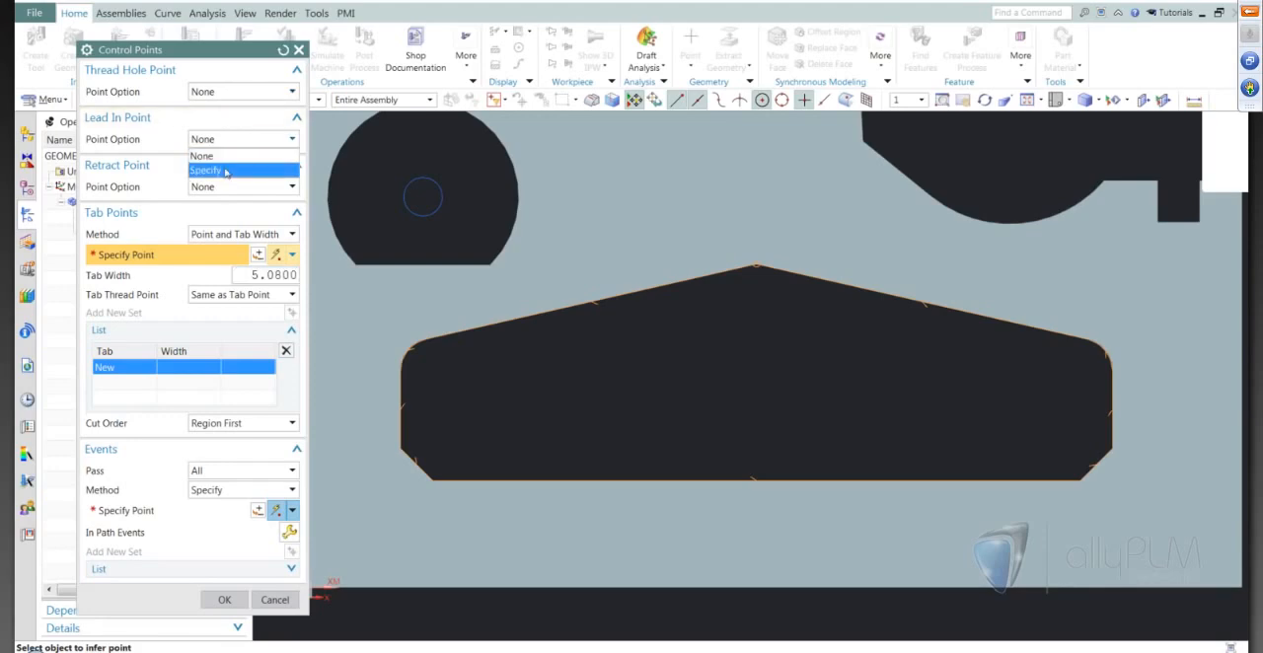
click(225, 171)
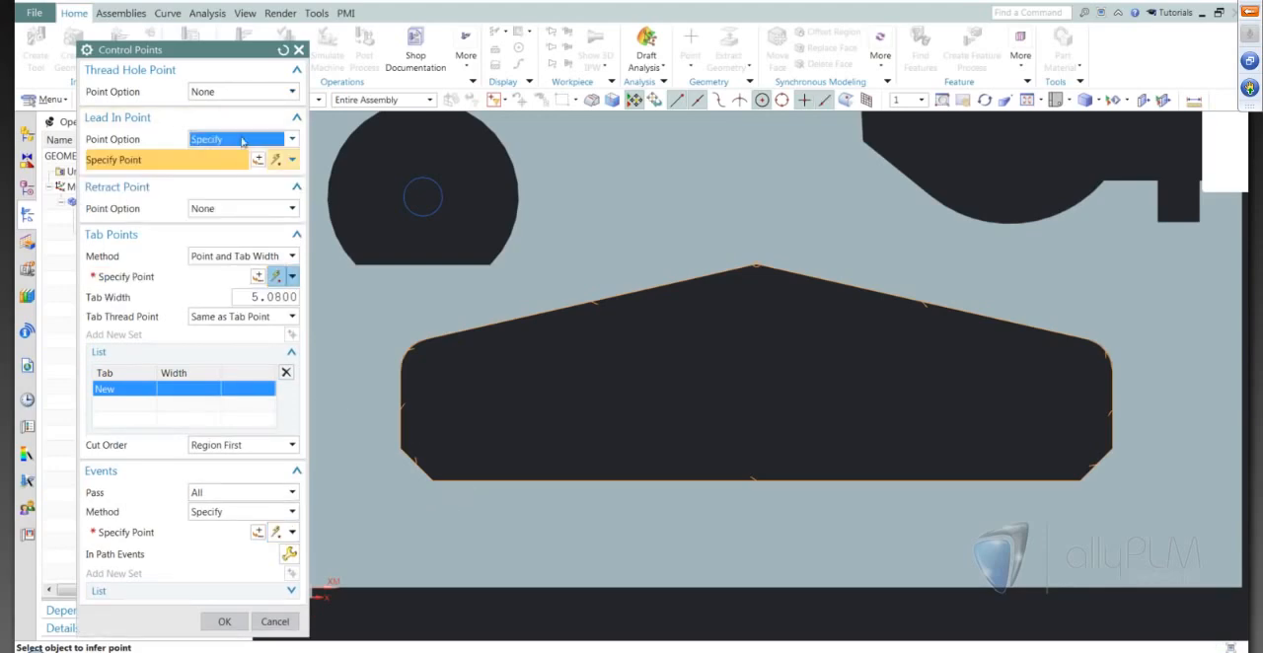
scroll(349, 489, up, 3)
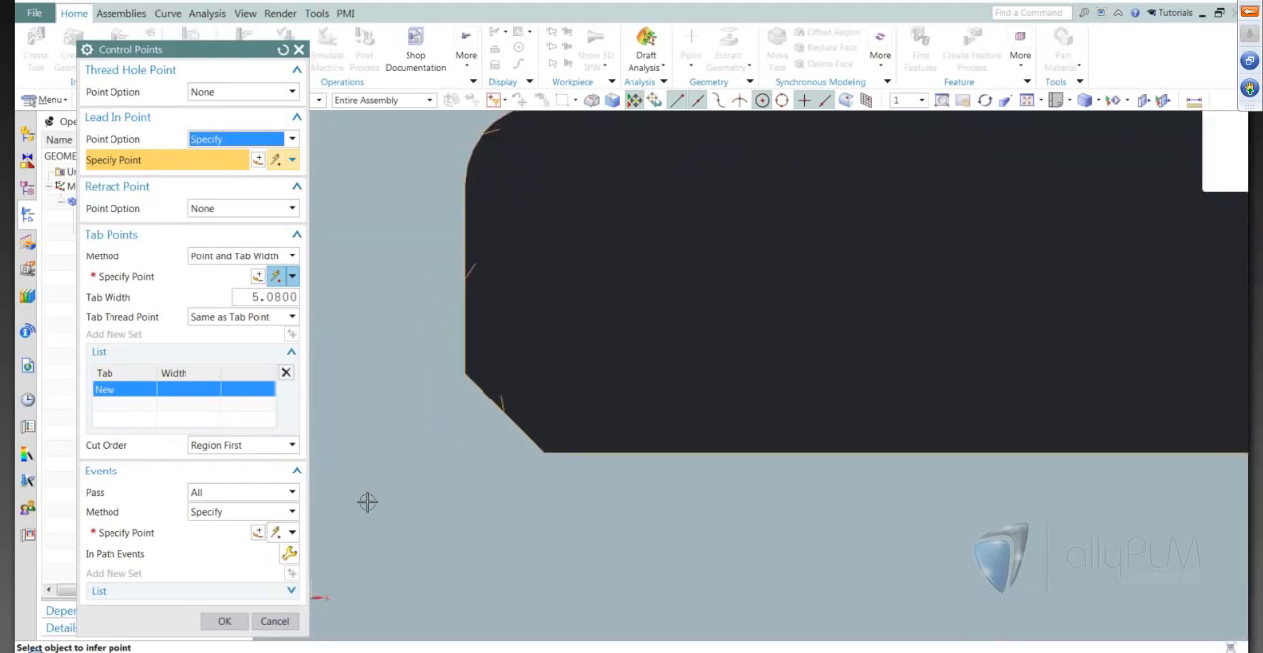
click(500, 410)
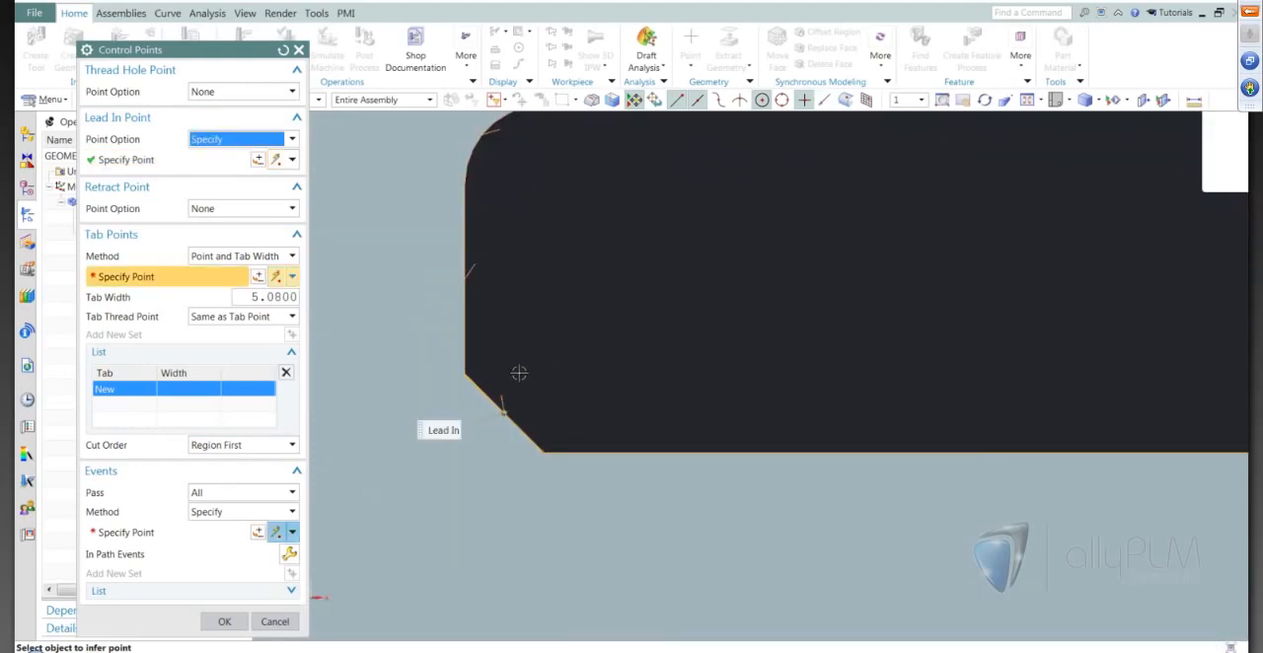
click(224, 621)
click(172, 333)
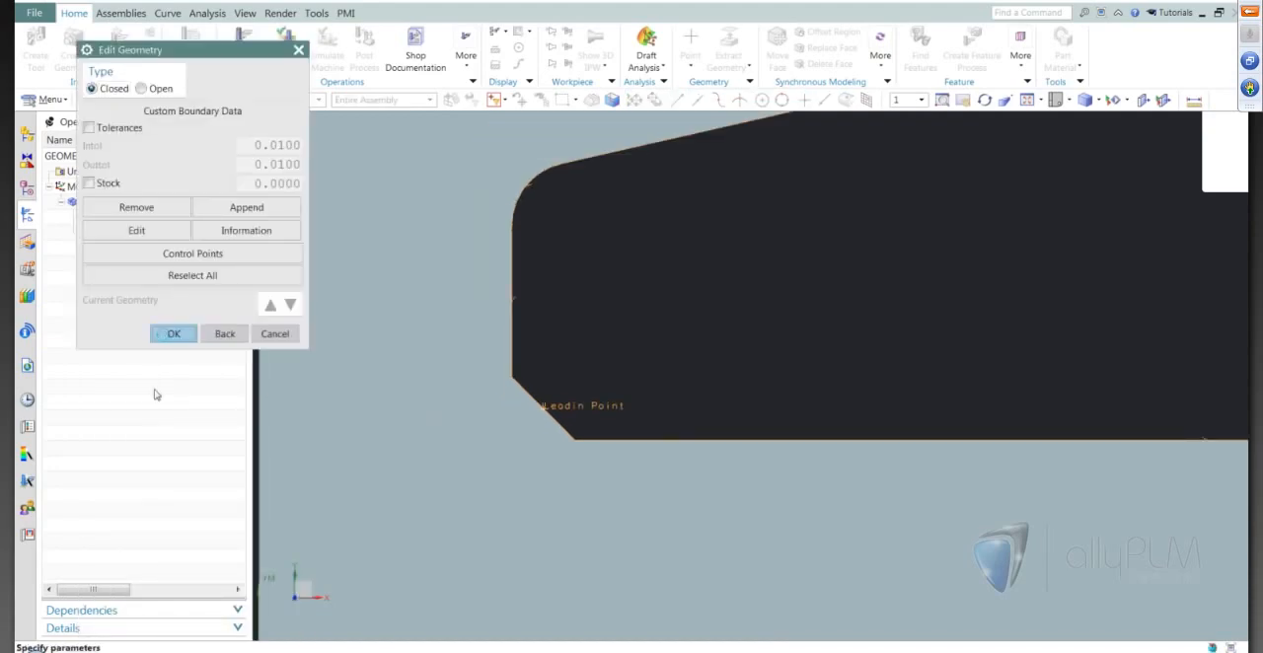
Generate the Internal Trim tool path and inspect the entry and exit moves at the pocket's lower-left chamfer.
click(158, 507)
scroll(558, 395, up, 2)
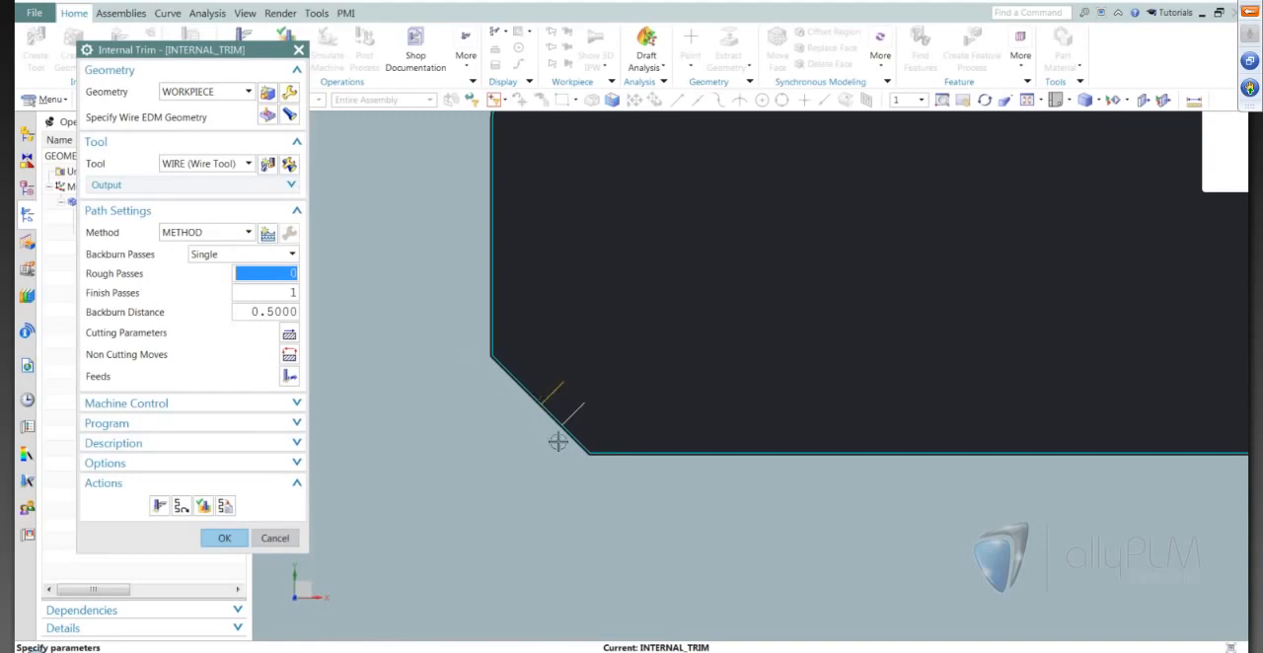
scroll(609, 357, down, 4)
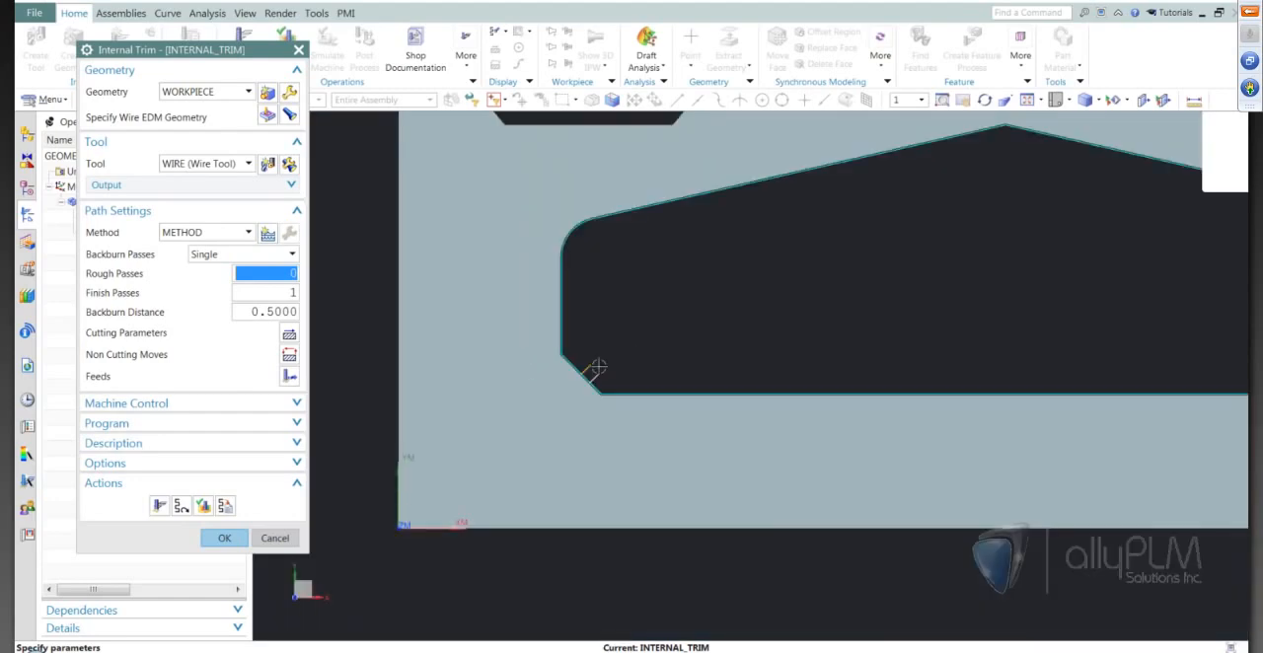
scroll(693, 304, down, 3)
scroll(740, 296, up, 1)
scroll(742, 350, down, 1)
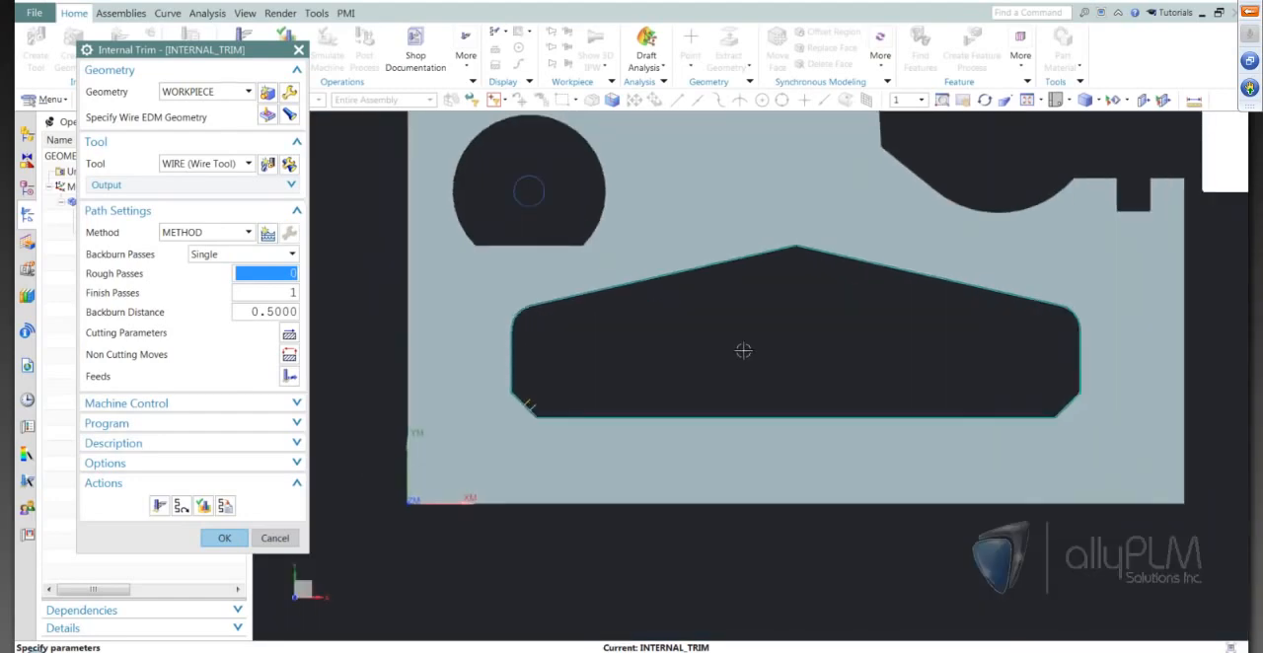
scroll(743, 350, up, 1)
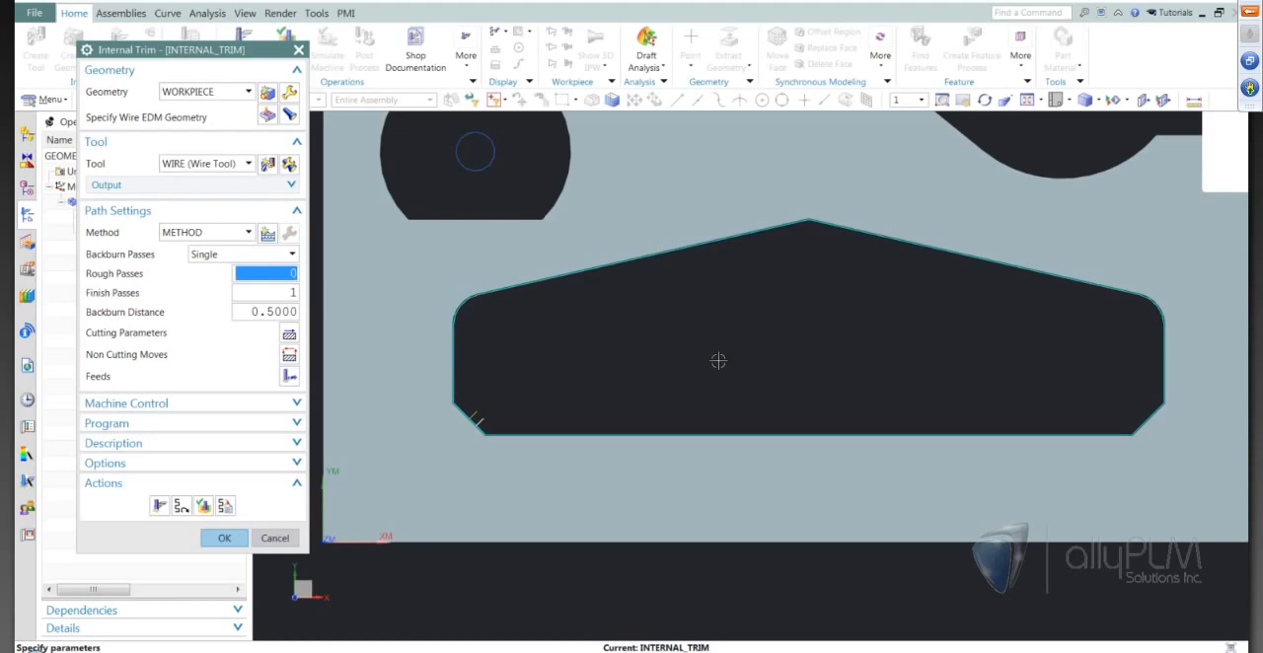
scroll(718, 361, down, 1)
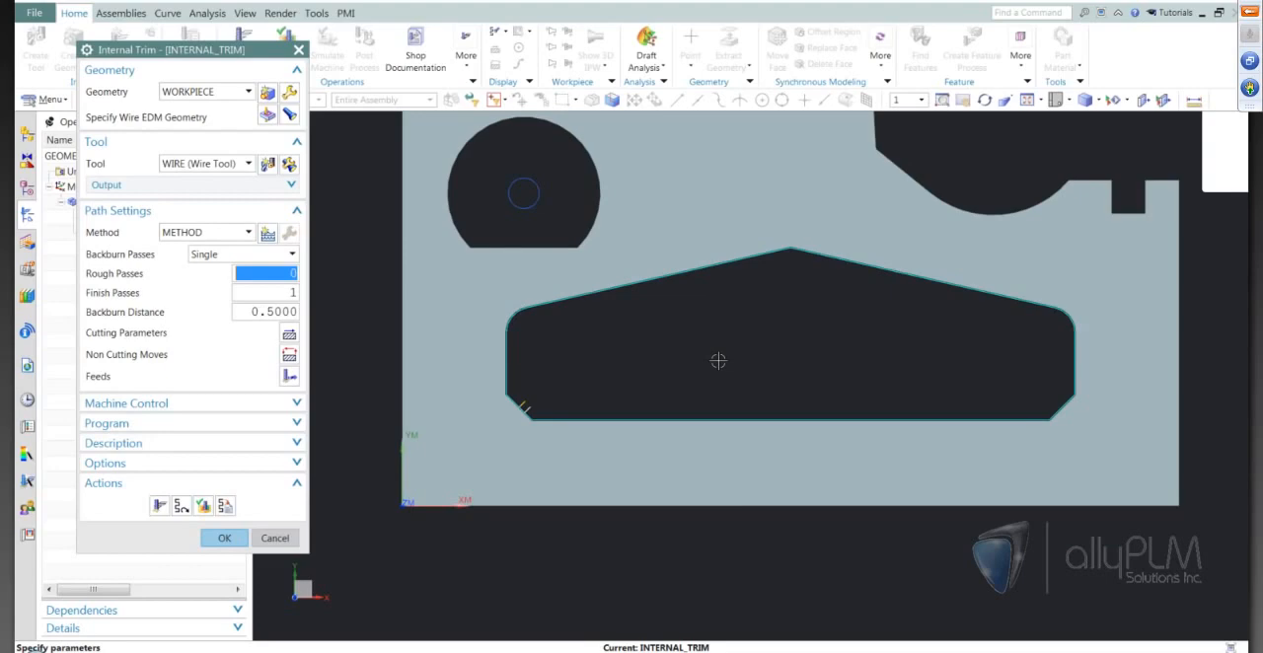
scroll(719, 362, up, 1)
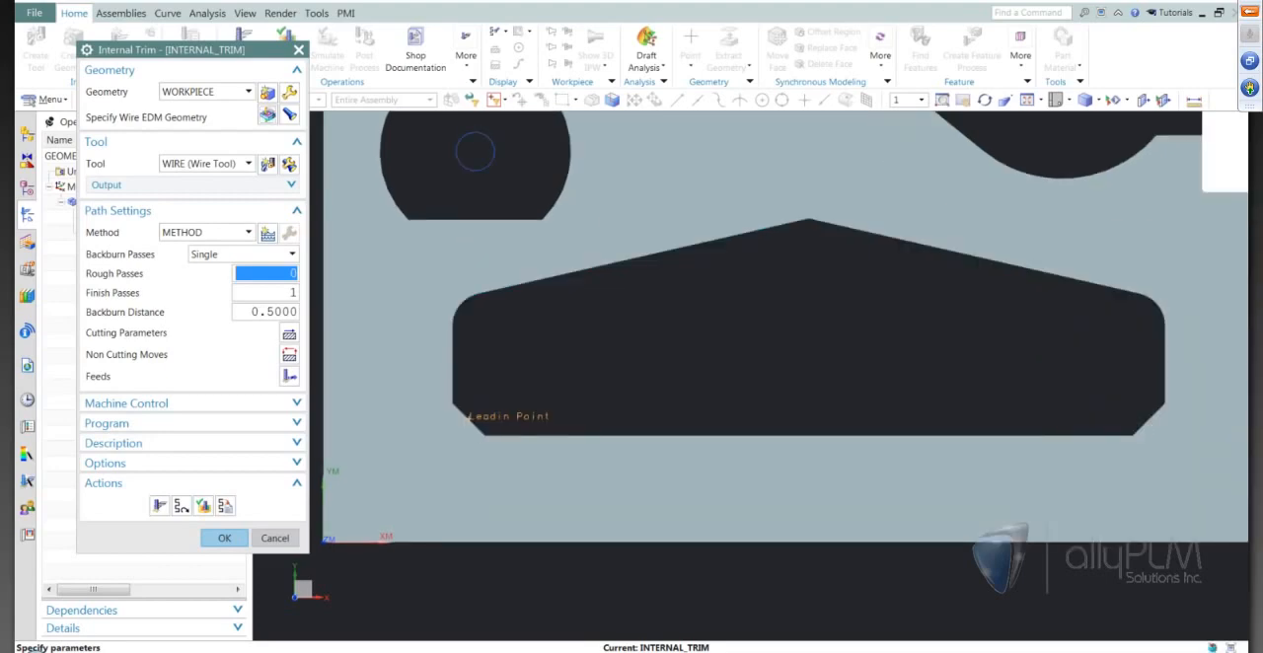
Specify a thread hole point inside the pocket near the lower-left chamfer, at about X 49.2 and Y 42.5 mm.
click(267, 115)
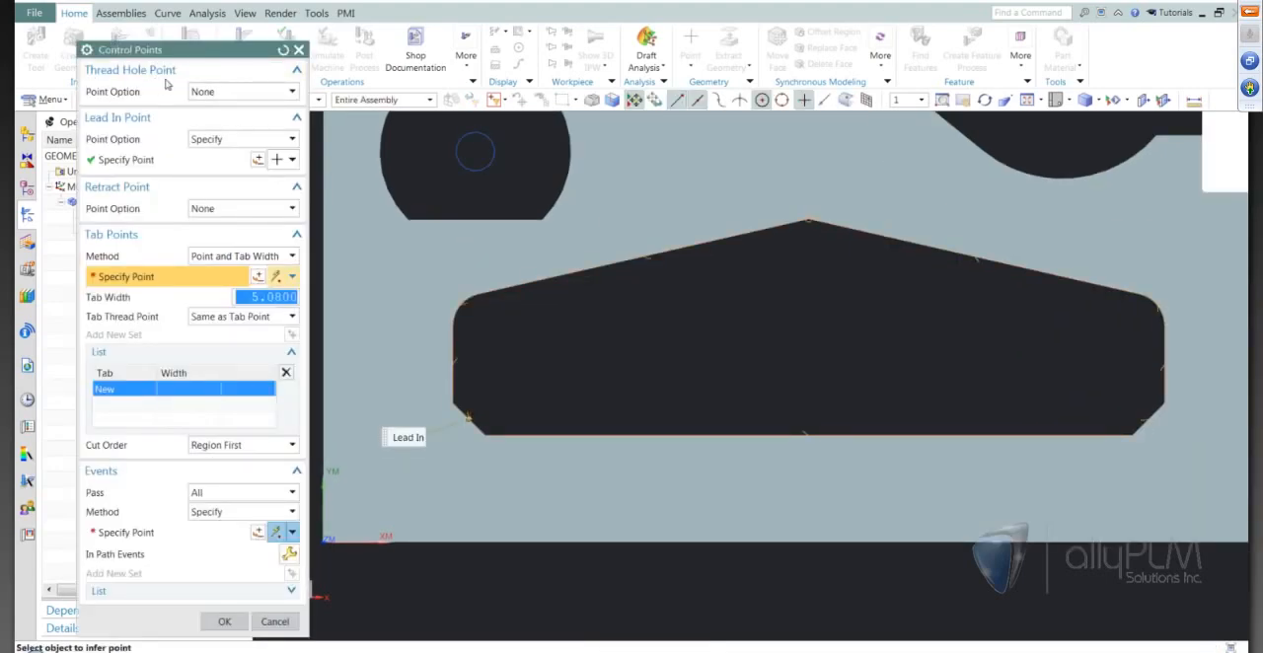
click(213, 93)
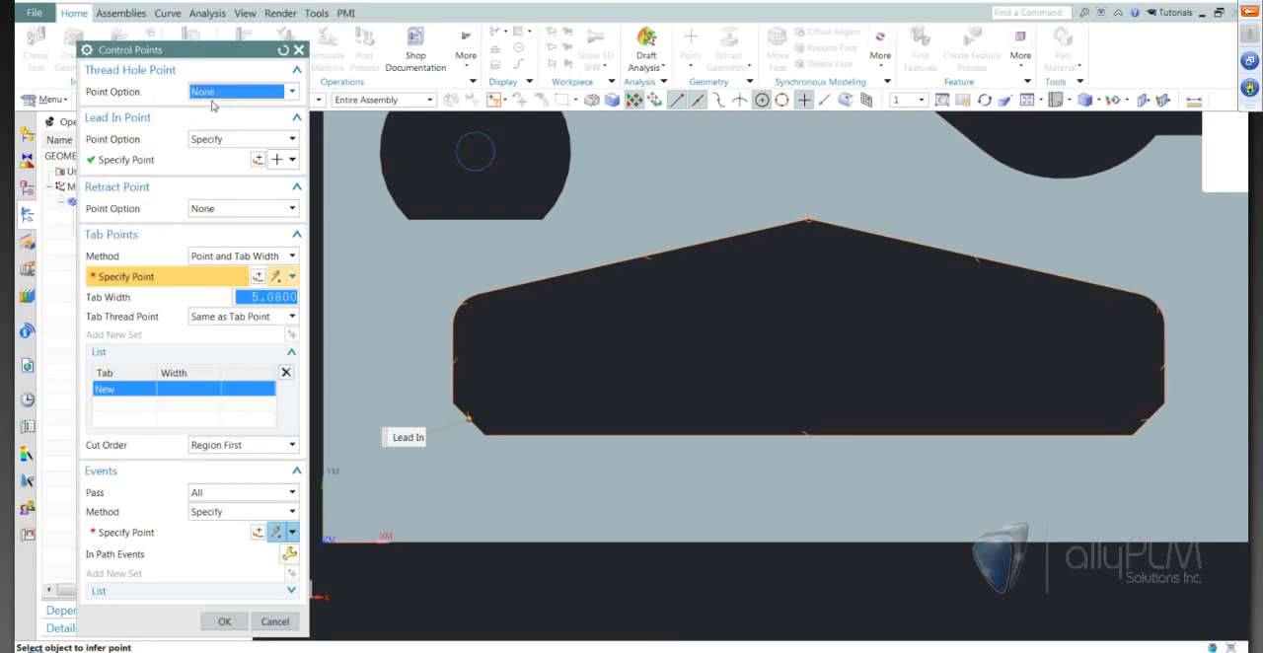
click(208, 123)
click(258, 111)
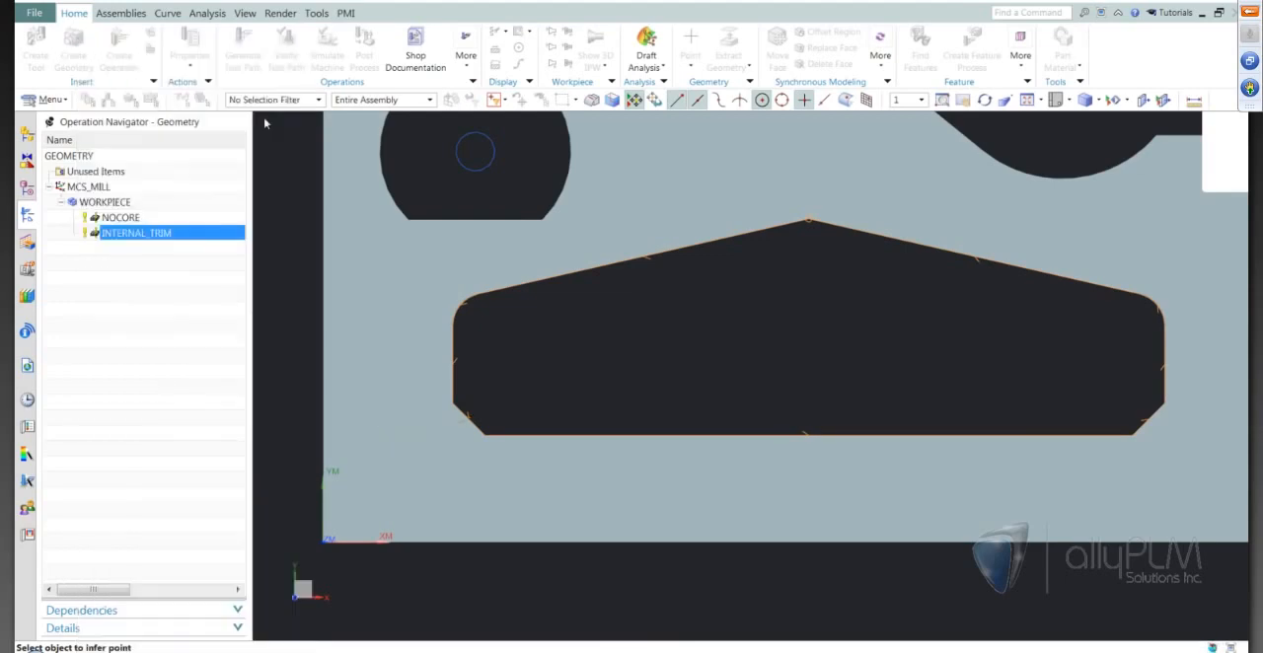
click(482, 404)
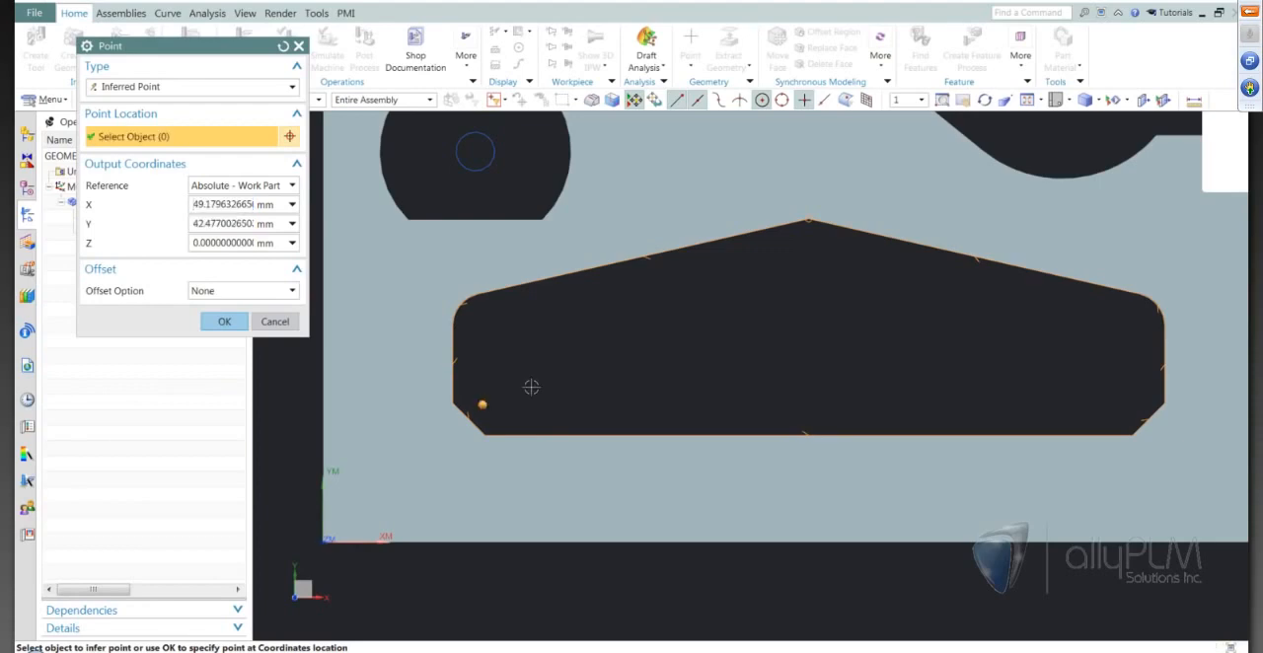
scroll(524, 397, up, 2)
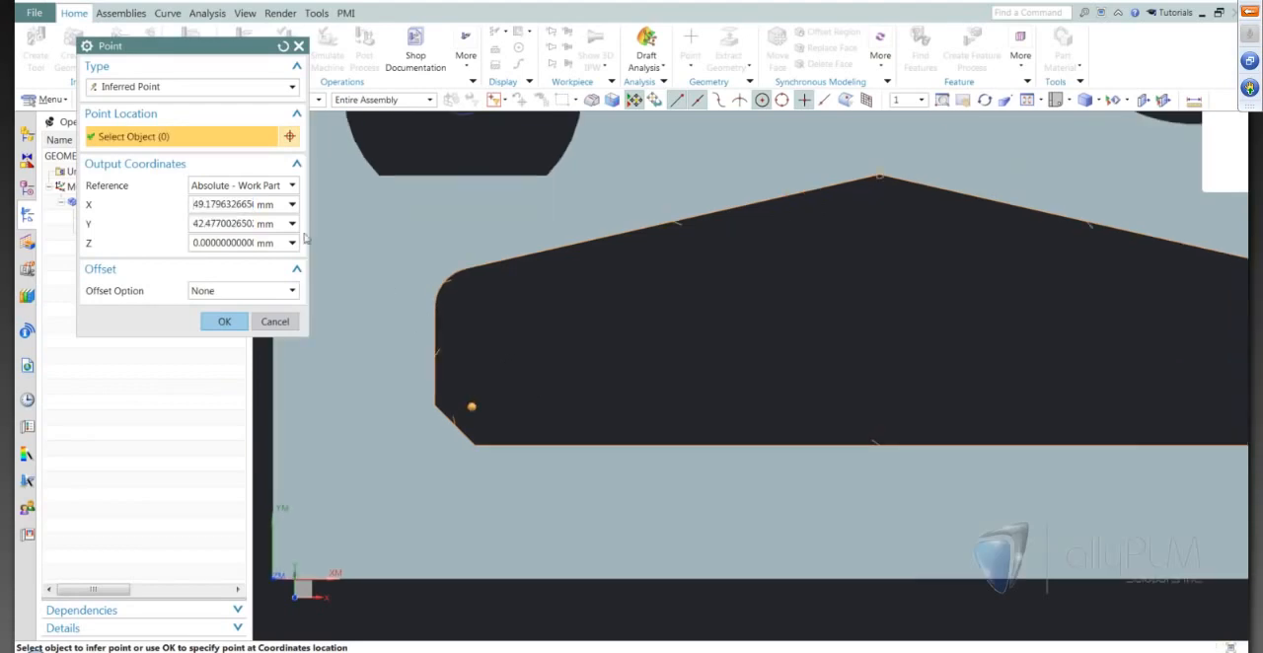
Set the thread hole point's coordinates to X 50 and Y 42 mm, and accept the pocket's control points.
double_click(219, 205)
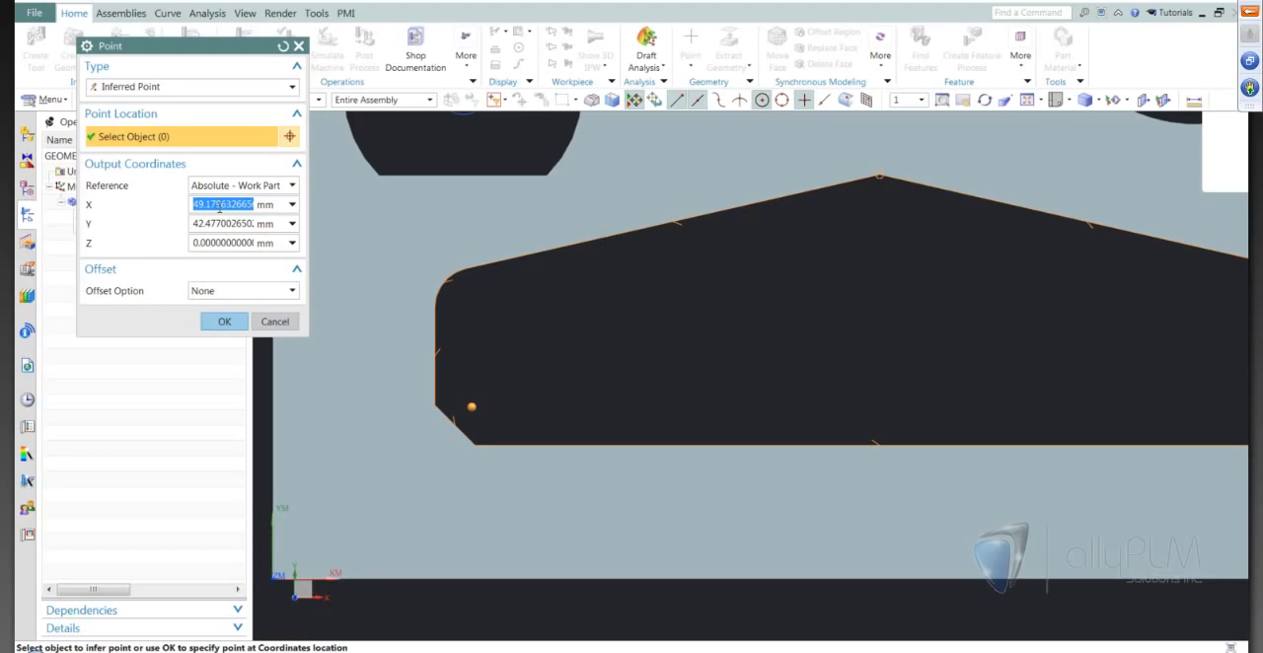
text(50)
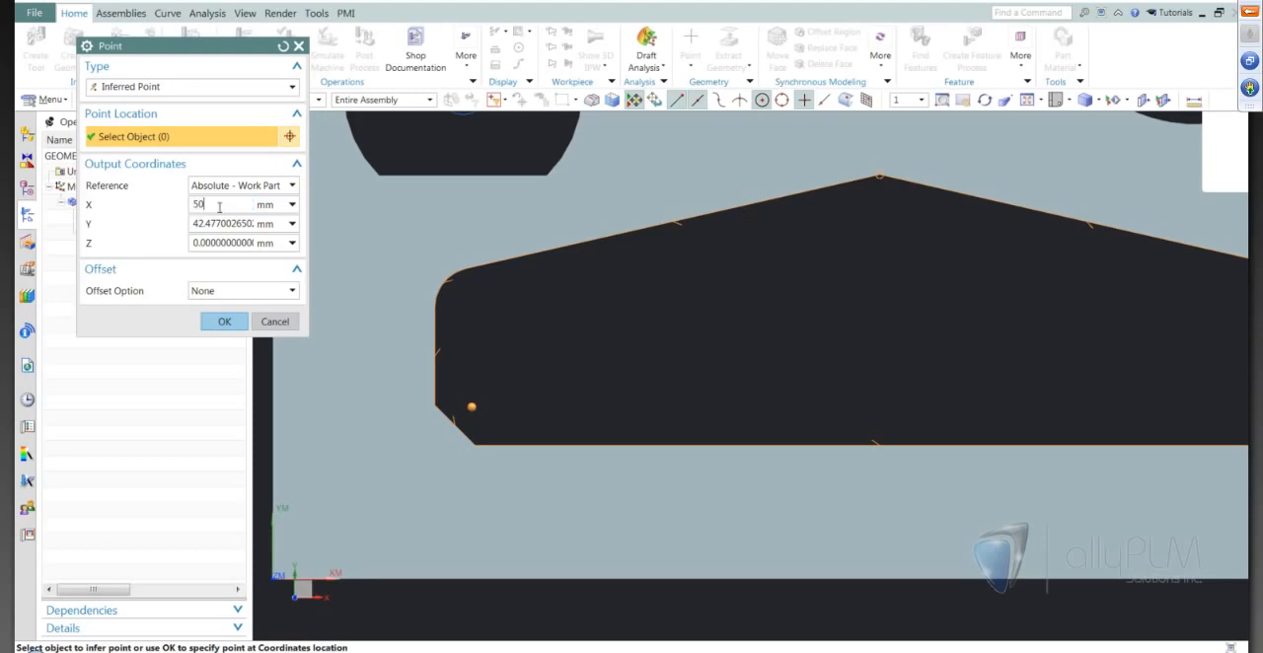
key(Tab)
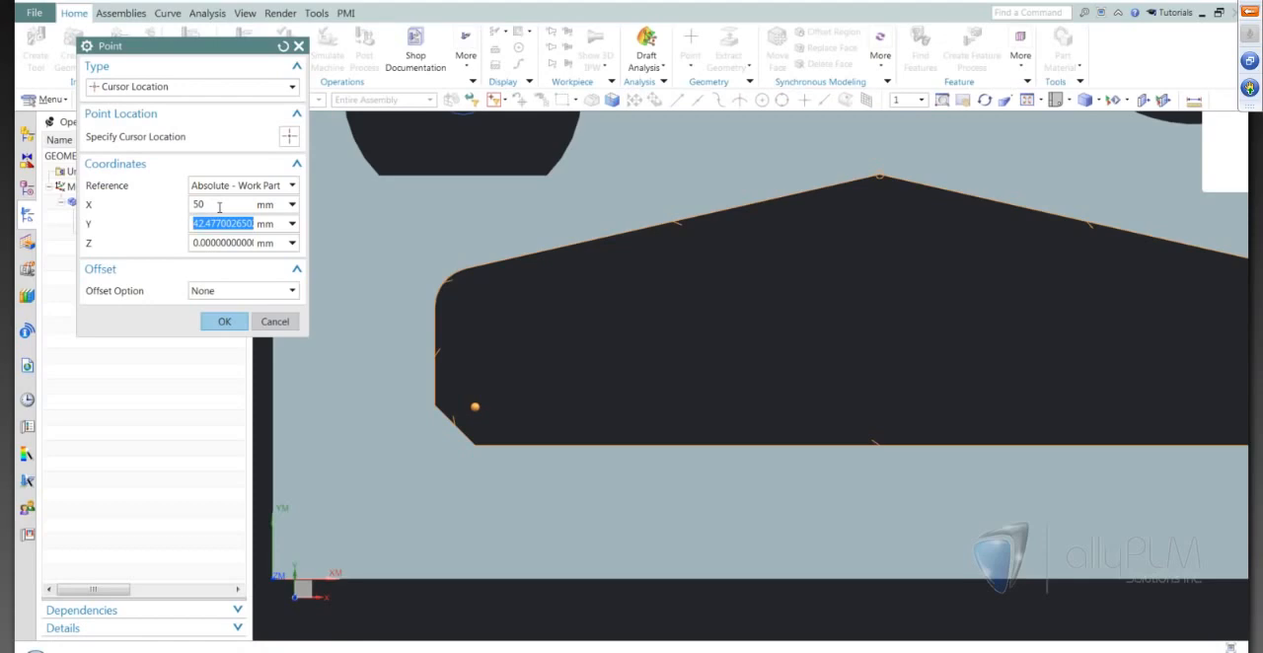
text(42)
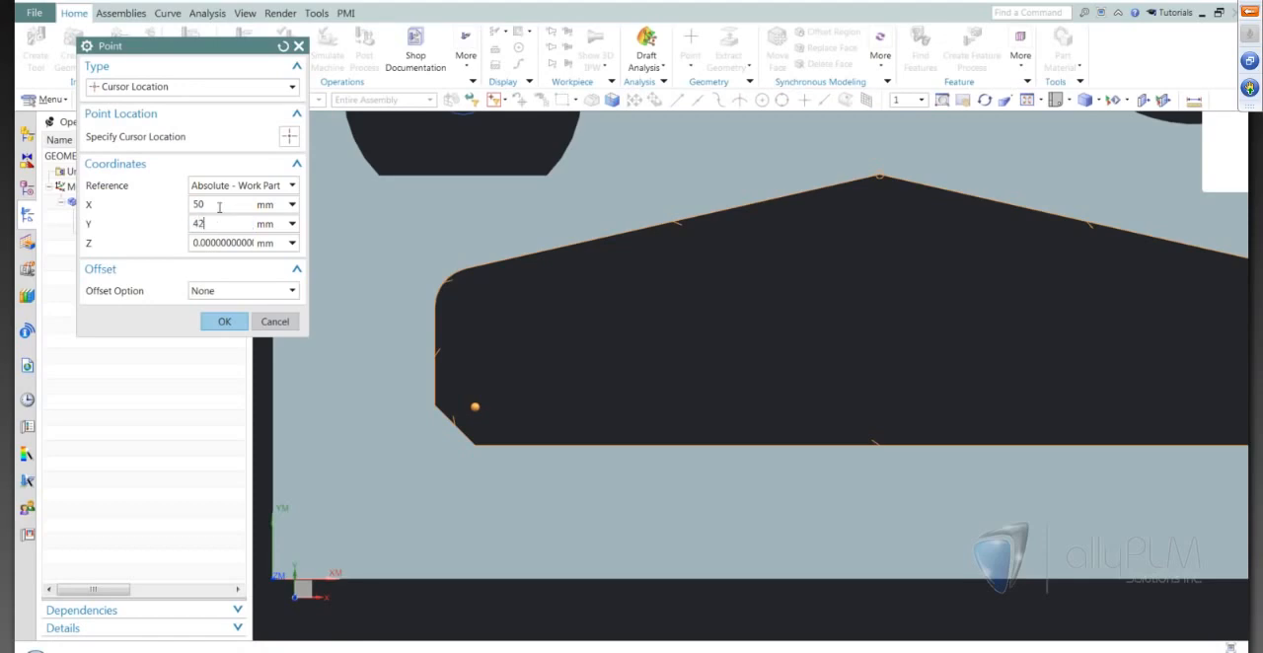
key(Tab)
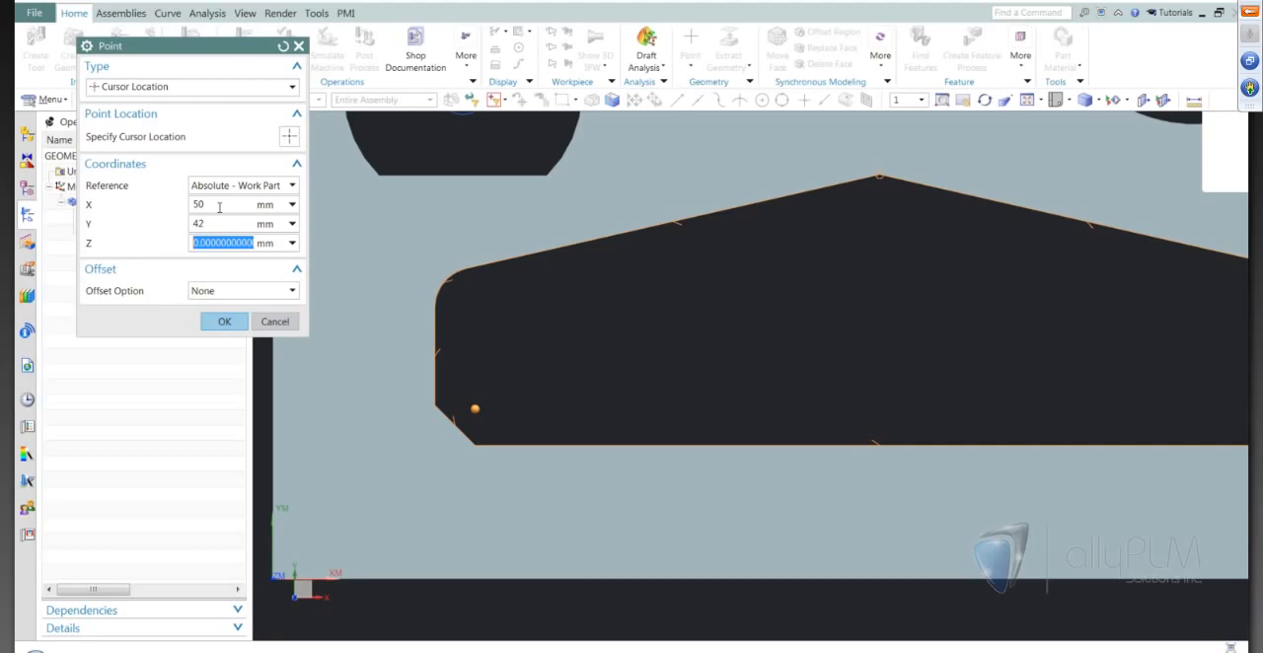
click(223, 321)
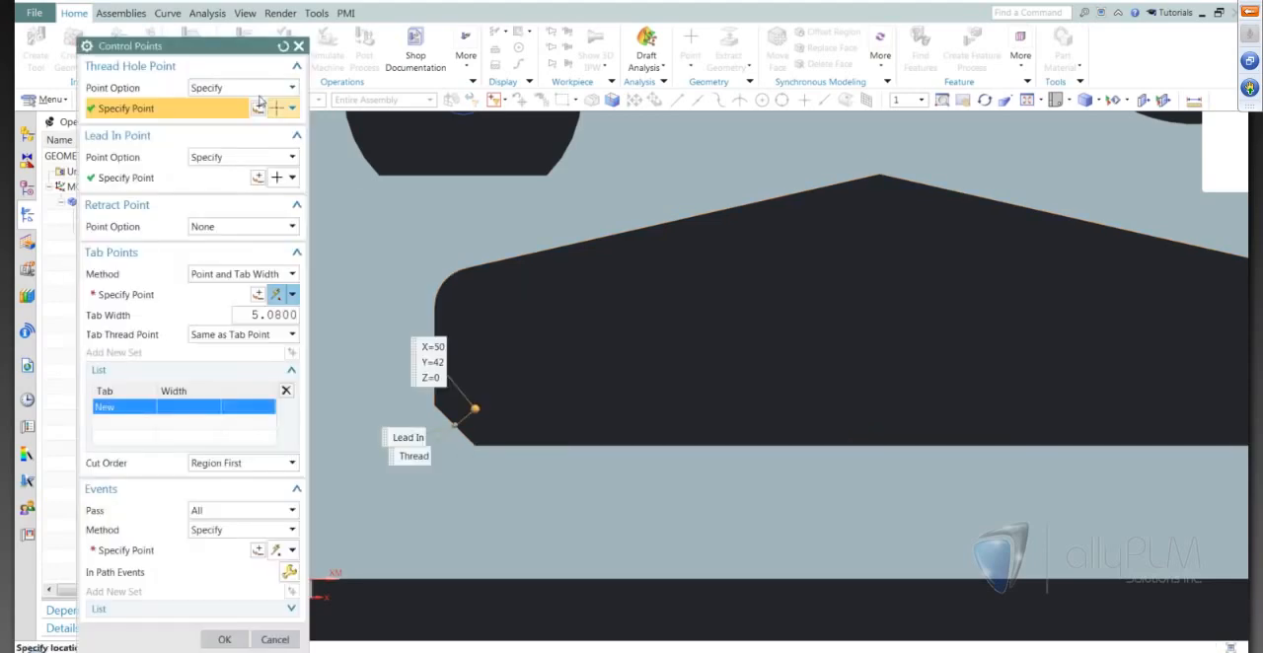
click(219, 640)
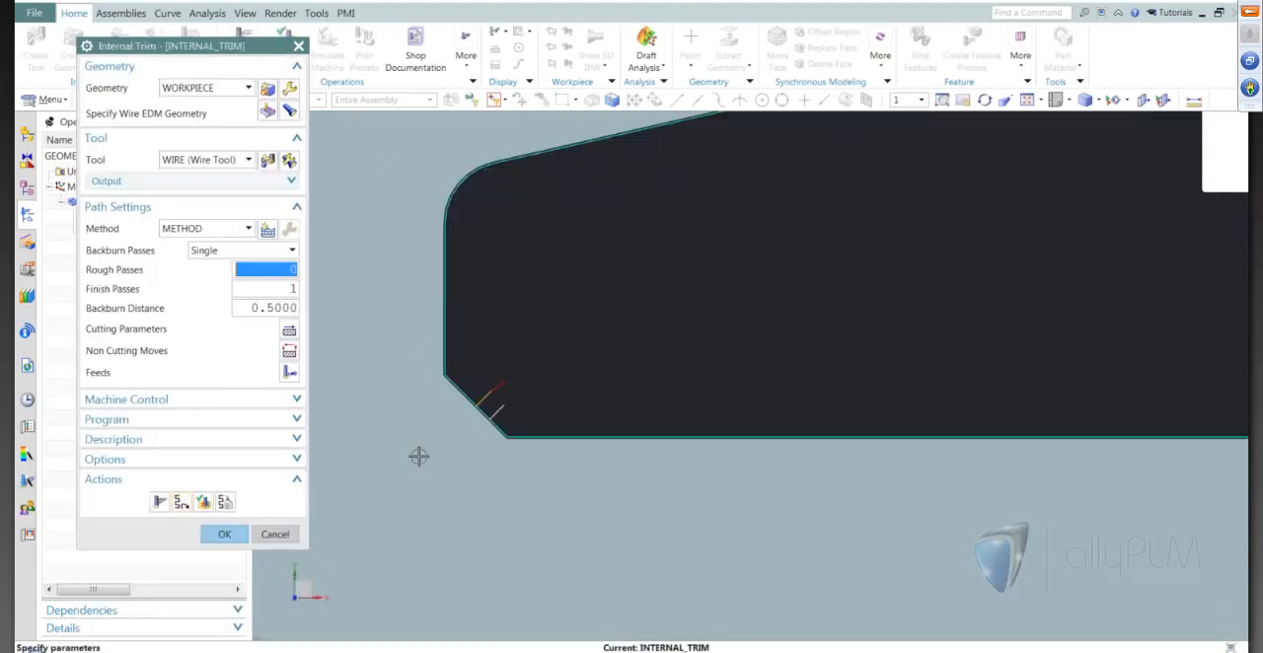
Regenerate the Internal Trim tool path and examine its entry and exit moves at the pocket's lower-left chamfer.
scroll(418, 456, up, 4)
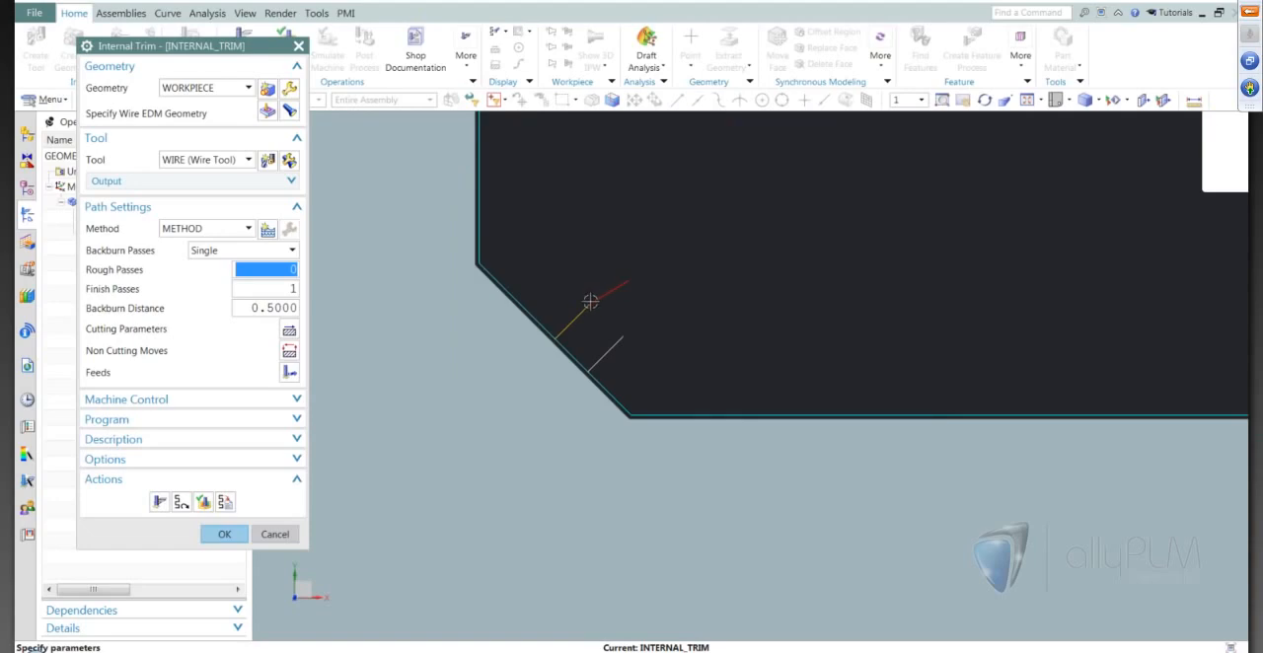
scroll(582, 374, down, 5)
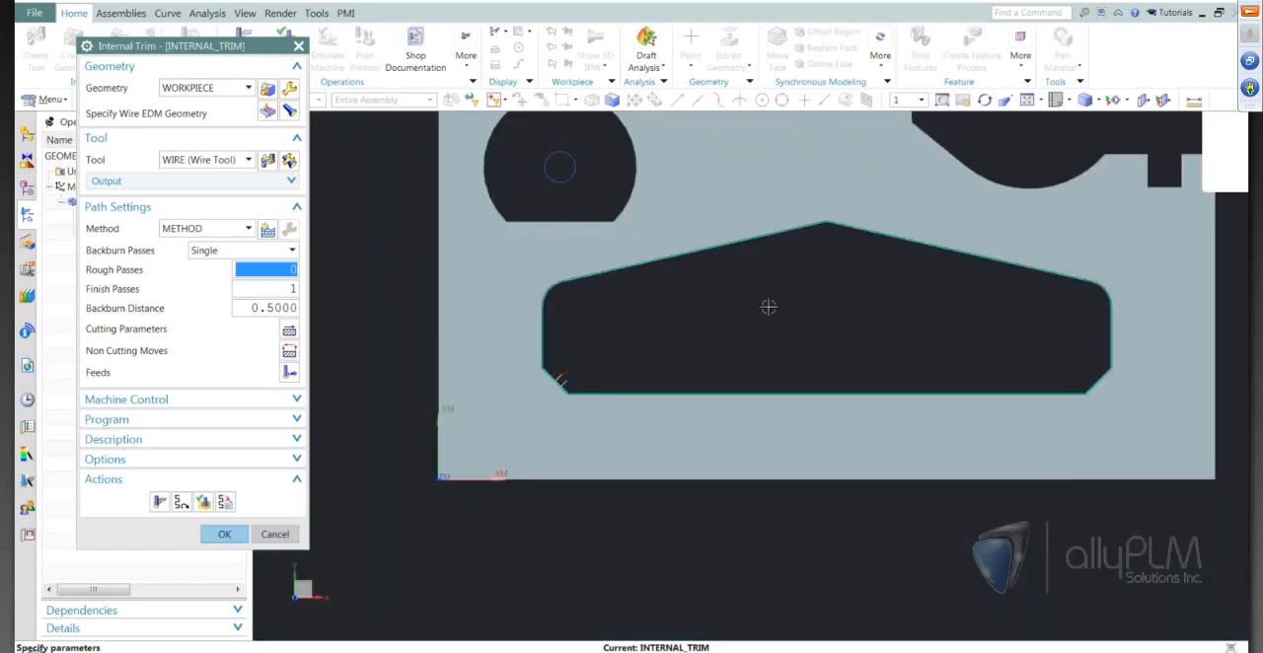
scroll(803, 304, up, 1)
scroll(803, 304, down, 1)
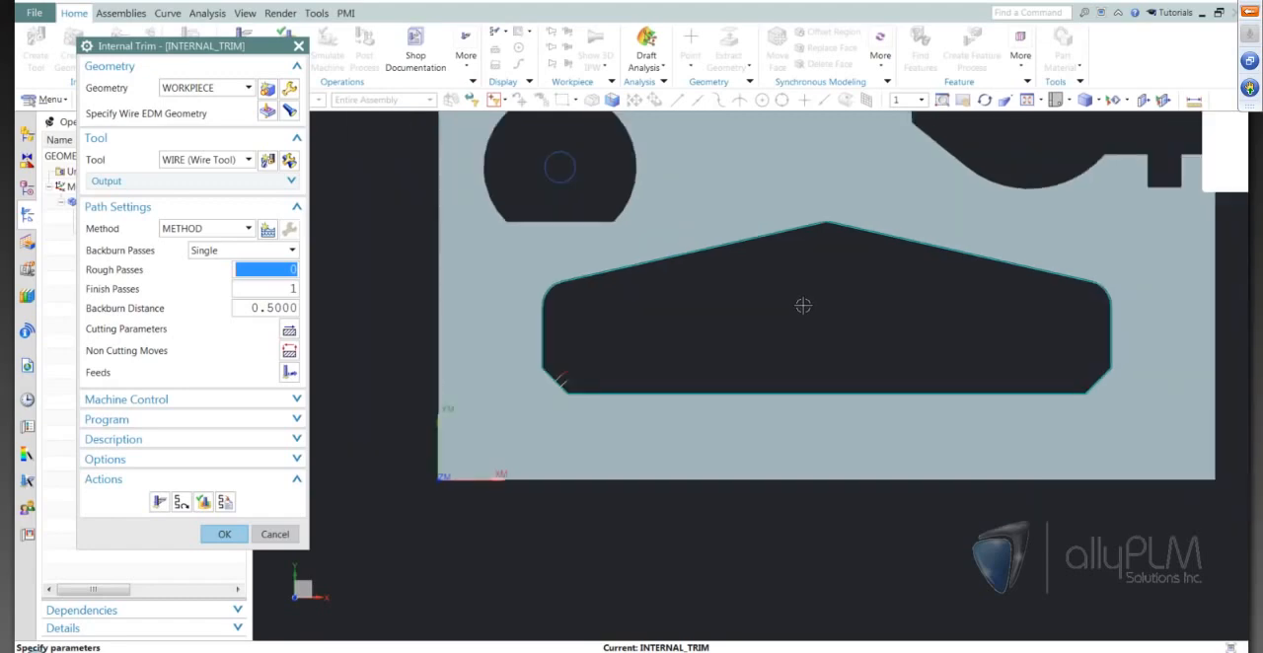
scroll(802, 304, up, 1)
scroll(803, 302, up, 1)
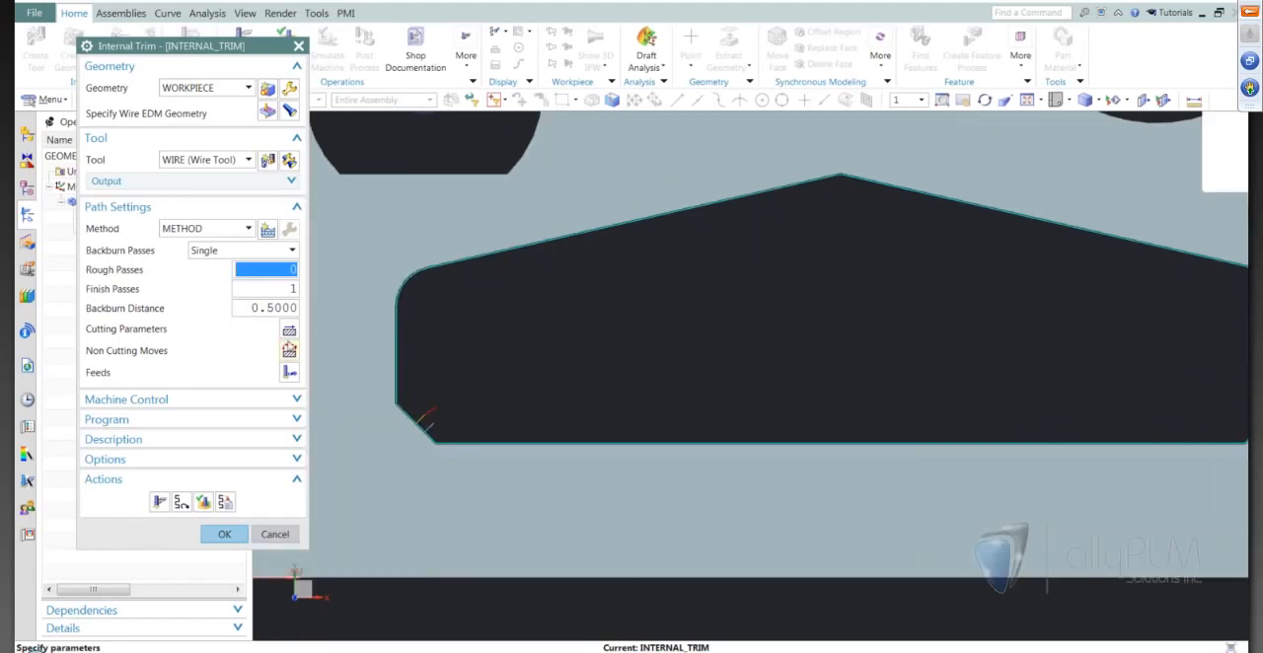
Set the cutting overlap distance to 0, regenerate the Internal Trim tool path and check its start and end moves.
click(290, 333)
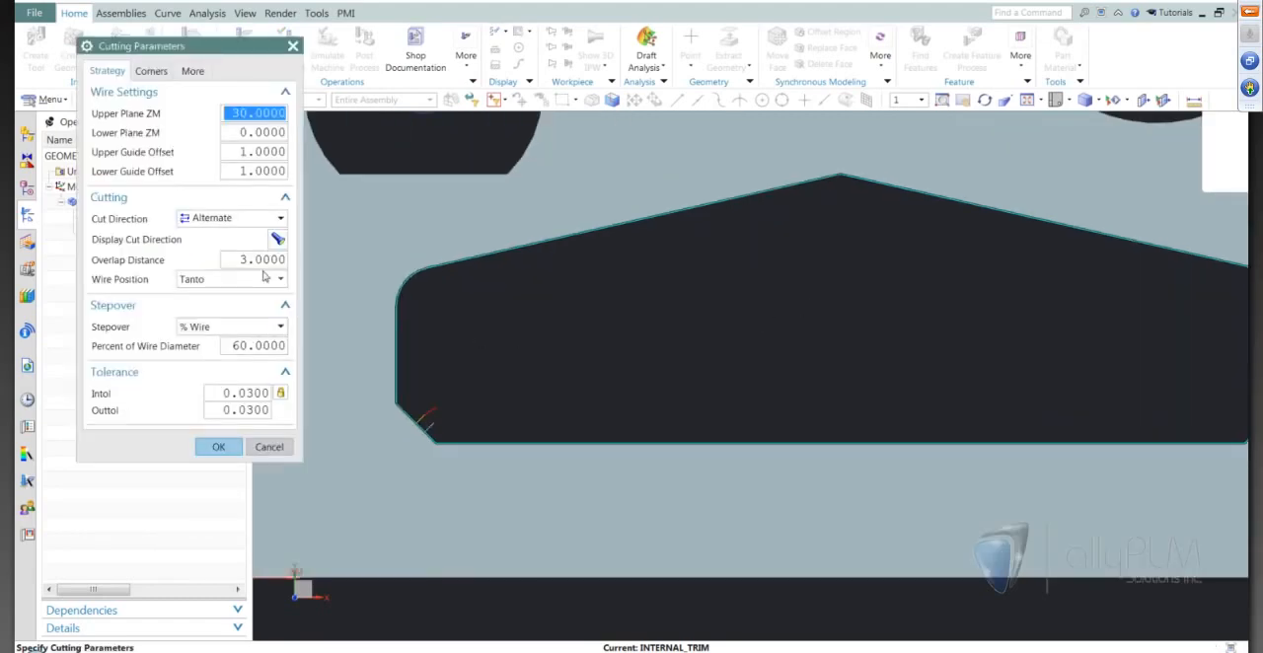
double_click(264, 260)
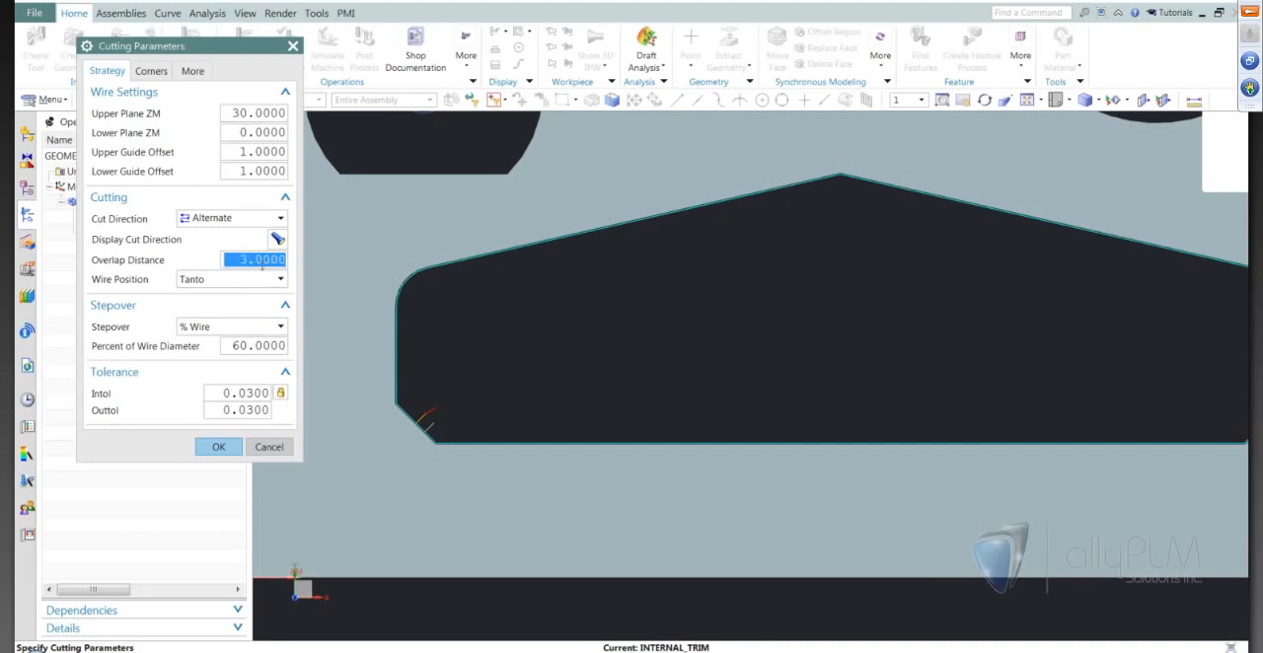
text(0)
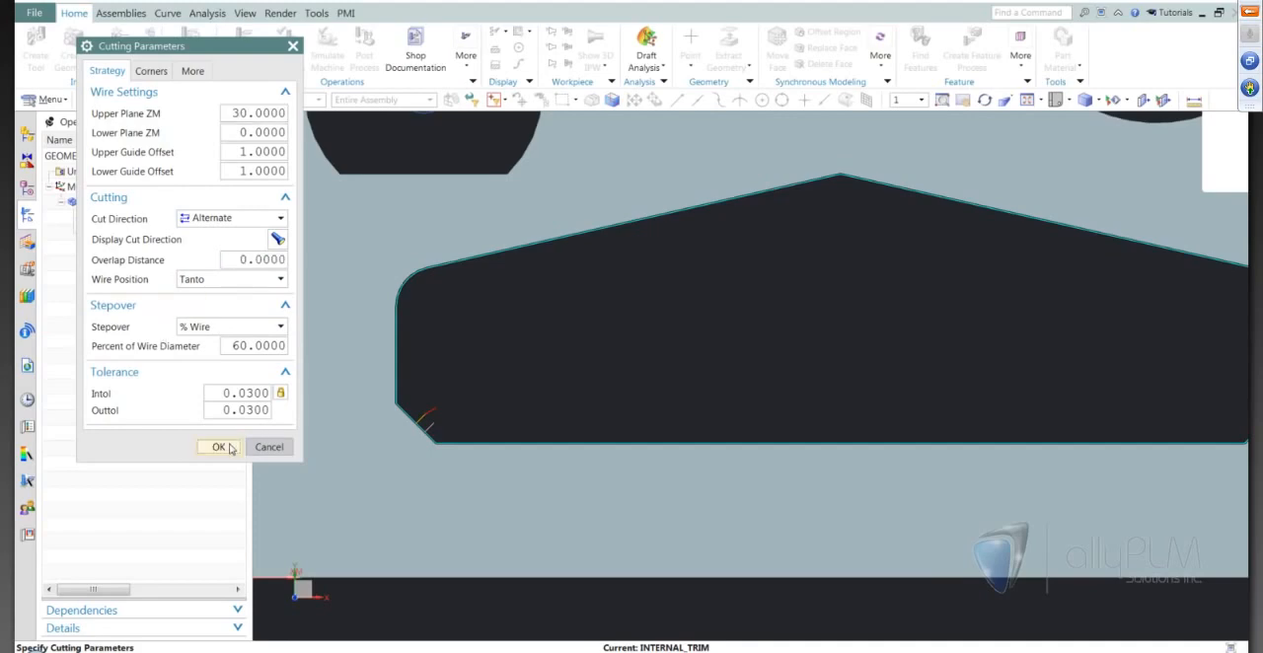
click(219, 446)
click(159, 502)
scroll(409, 442, up, 2)
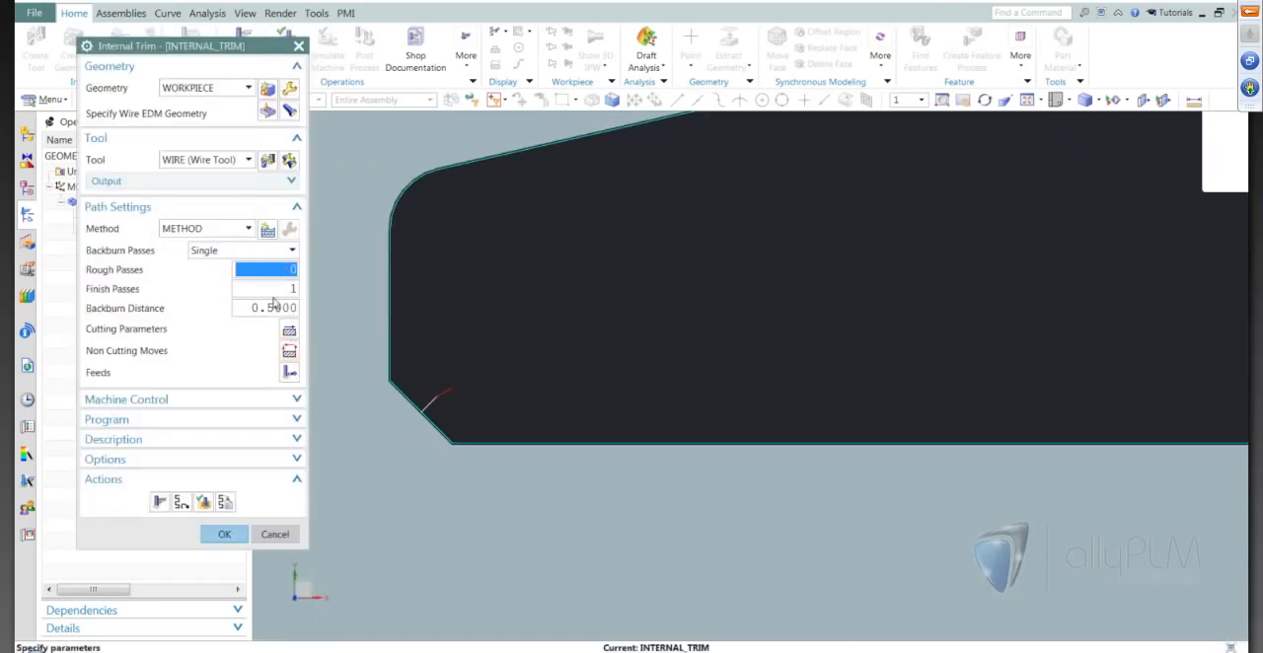
scroll(523, 409, down, 5)
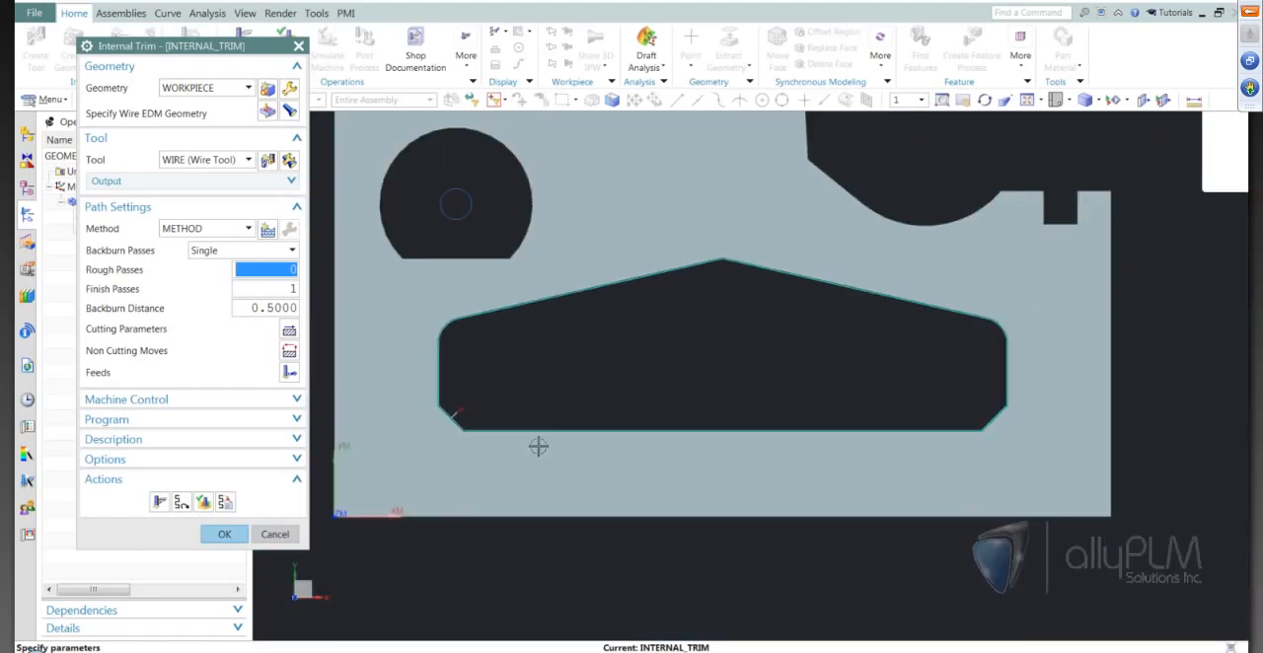
Set 3 rough passes and a backburn distance of 1, and regenerate the Internal Trim tool path to inspect the chamfer passes.
scroll(576, 353, up, 1)
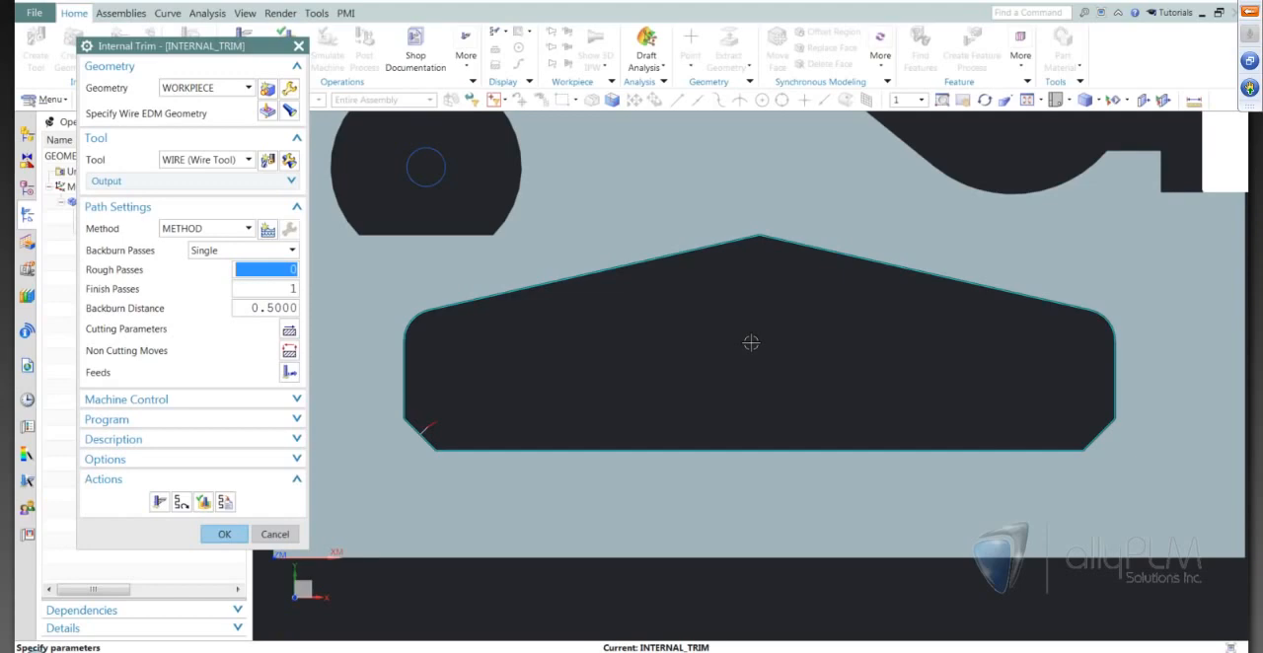
text(3)
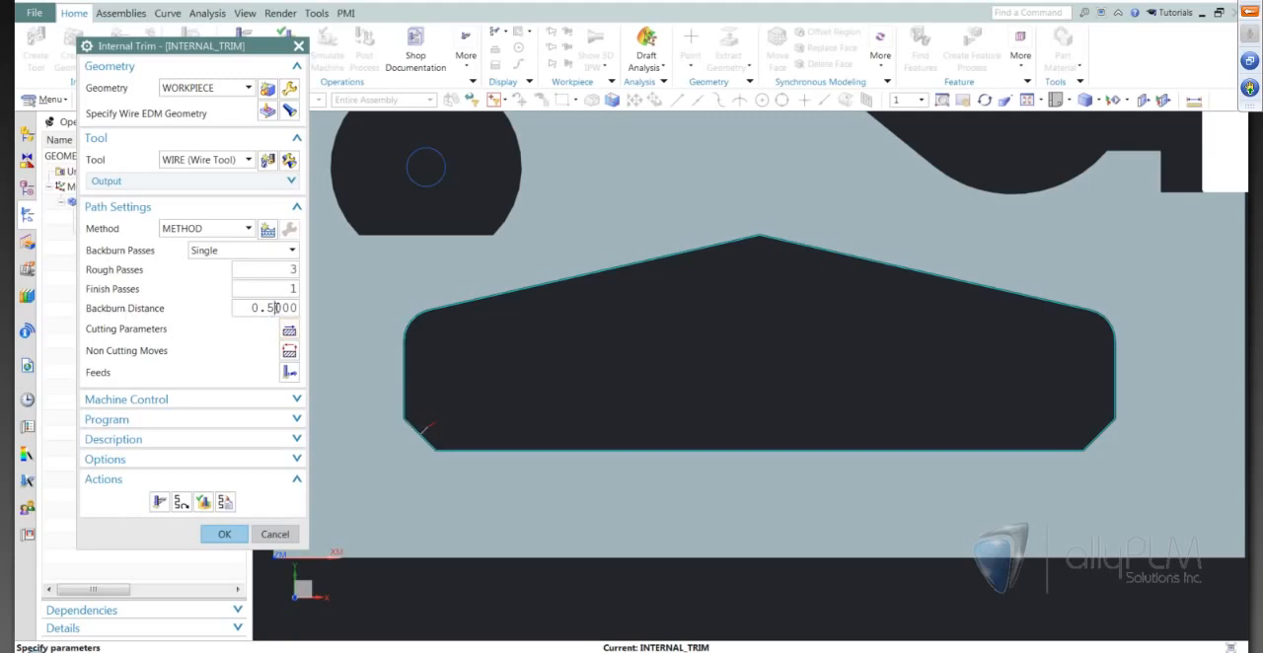
double_click(275, 307)
text(1)
click(159, 504)
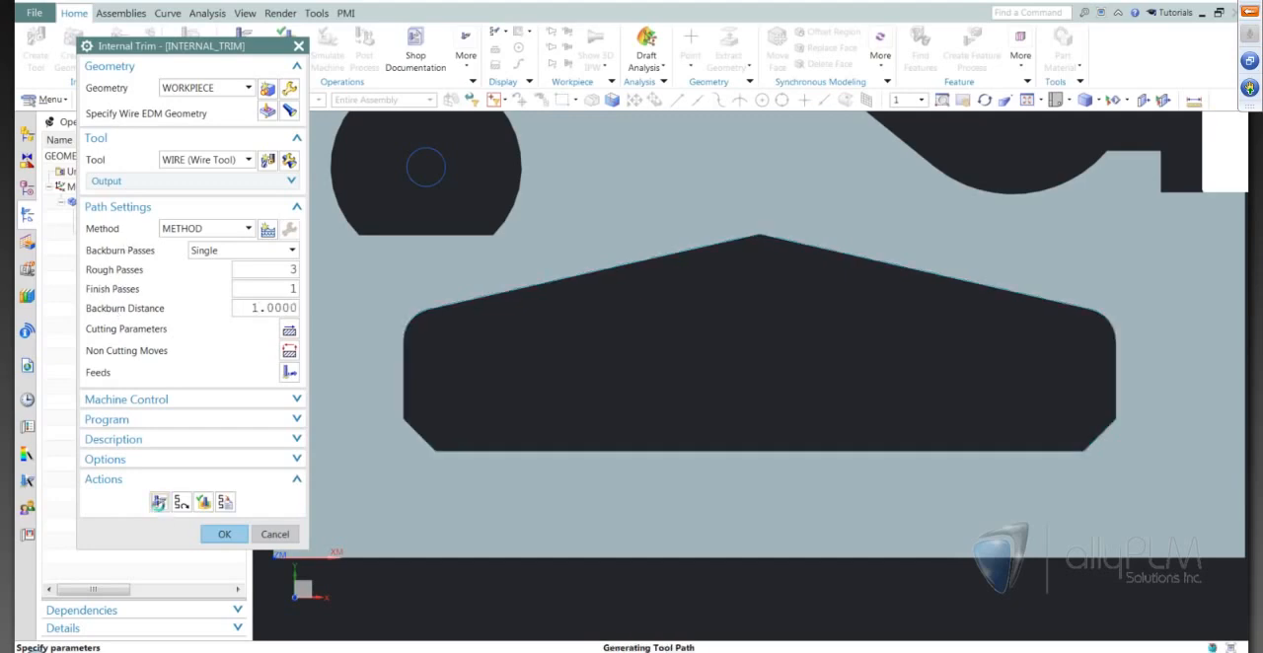
scroll(401, 425, up, 1)
scroll(441, 404, up, 3)
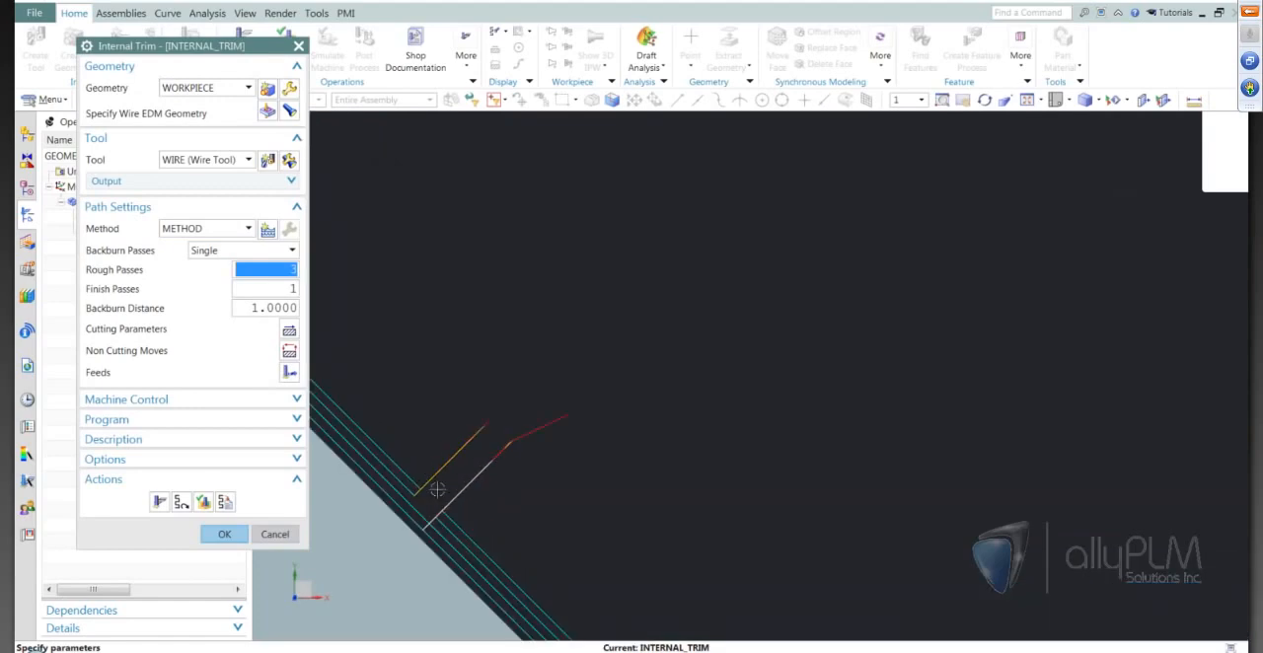
Set the backburn distance to 6, regenerate the tool path and inspect where the passes end along the lower-left chamfer.
double_click(290, 307)
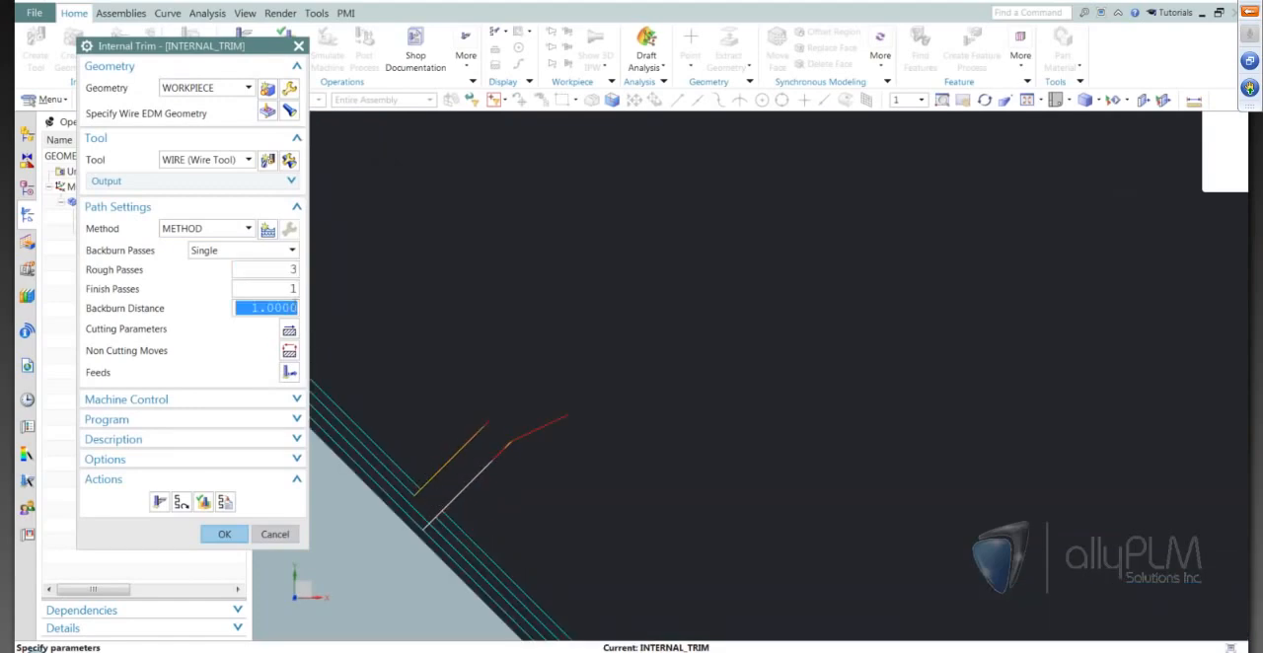
text(6)
click(160, 502)
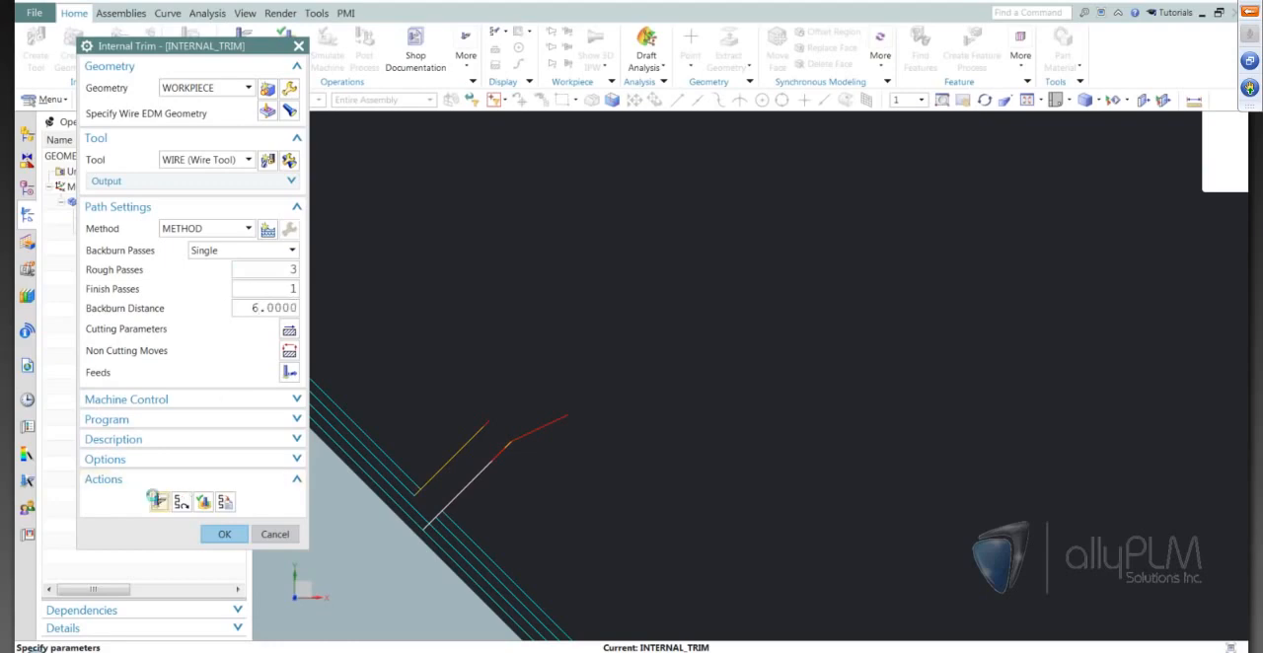
scroll(678, 370, down, 3)
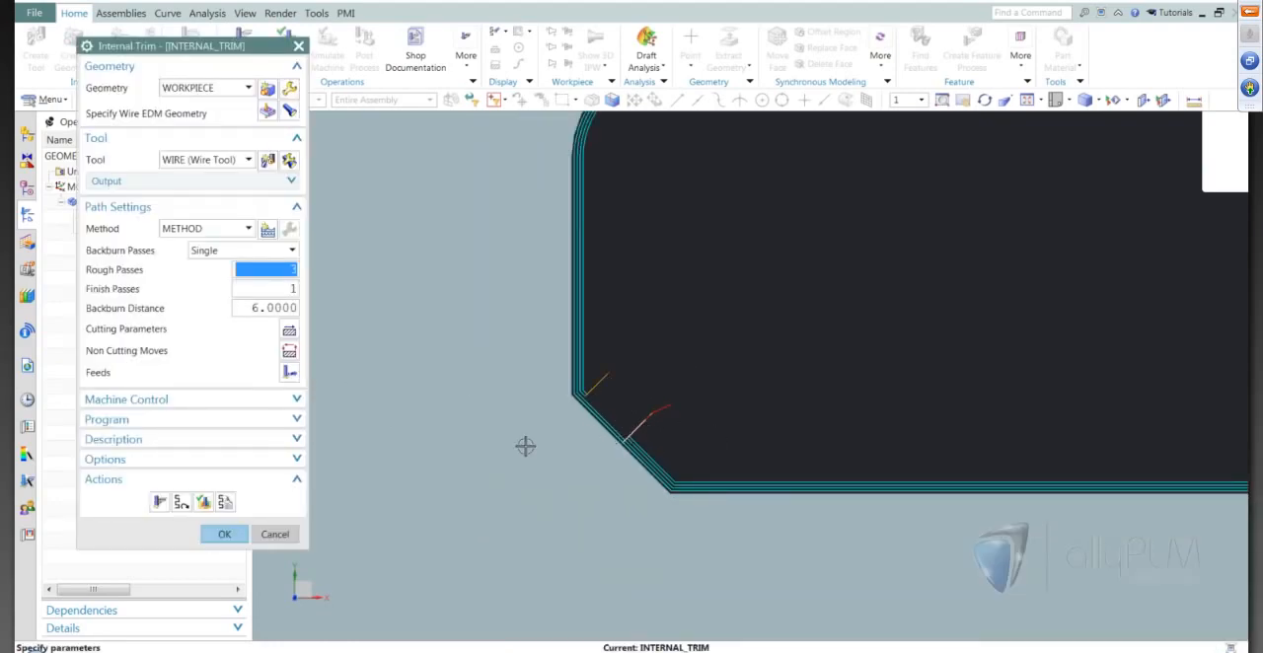
middle_drag(524, 445, 615, 431)
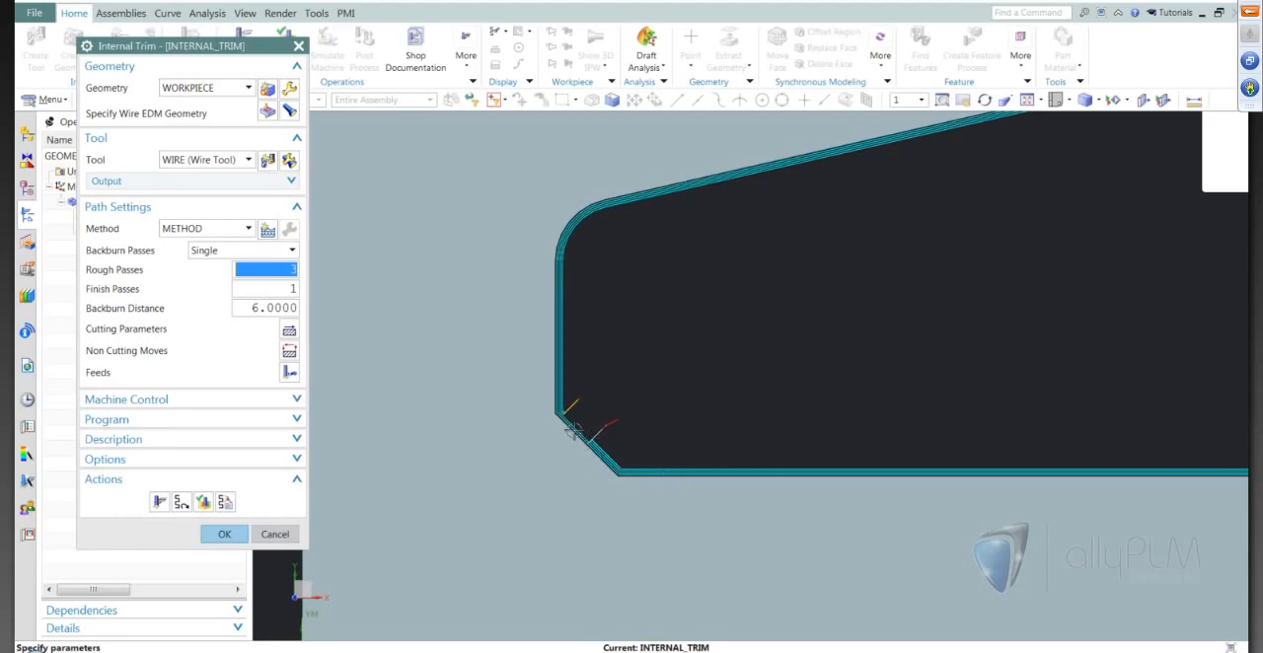
scroll(582, 440, down, 5)
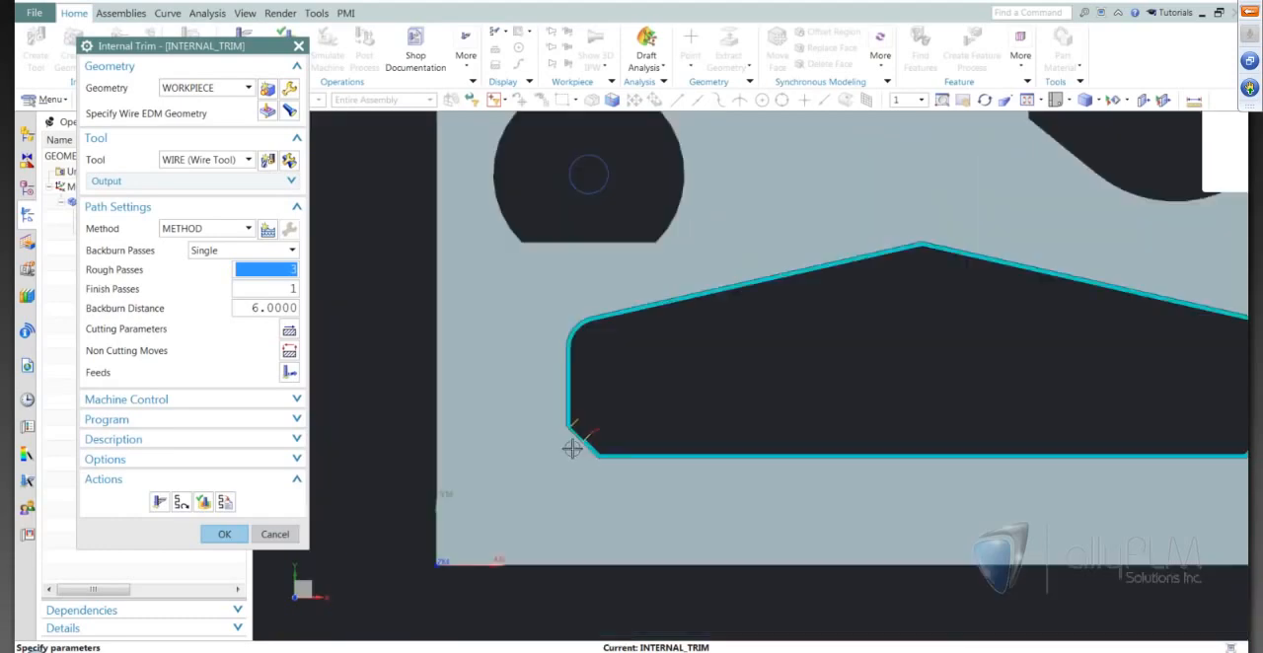
scroll(799, 414, up, 2)
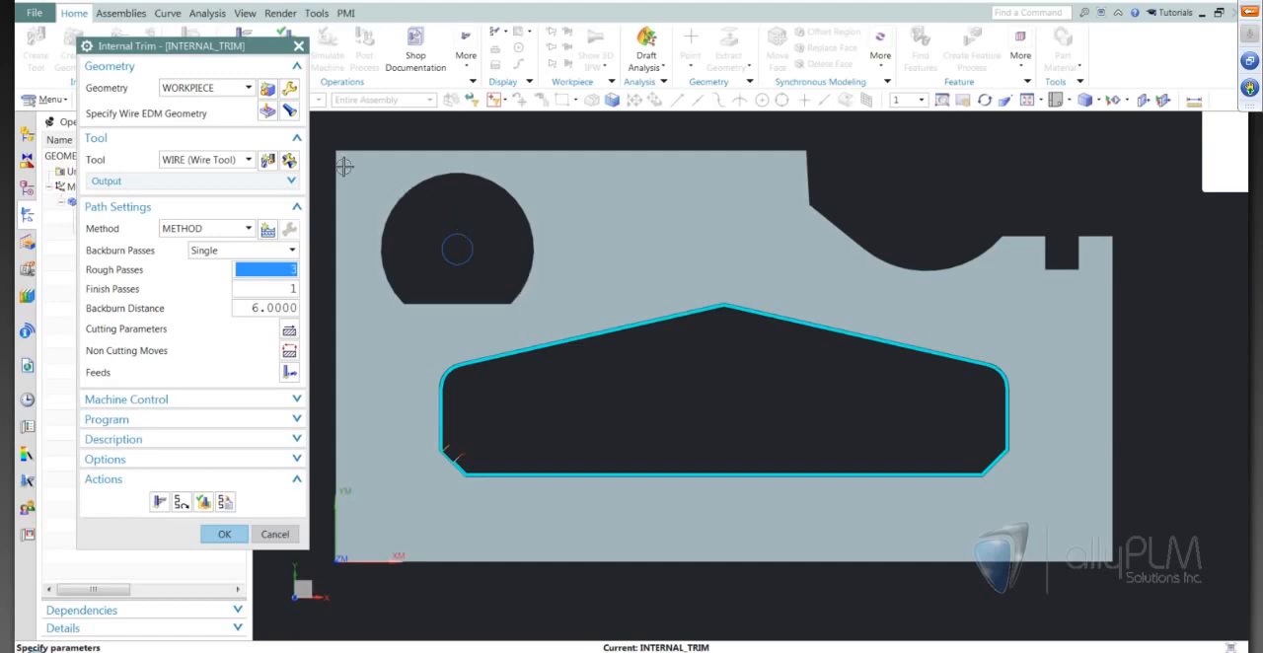
Define a tab point on the pocket's lower-right chamfer edge using Point and Tab Width, with a tab width of 6 mm.
click(268, 113)
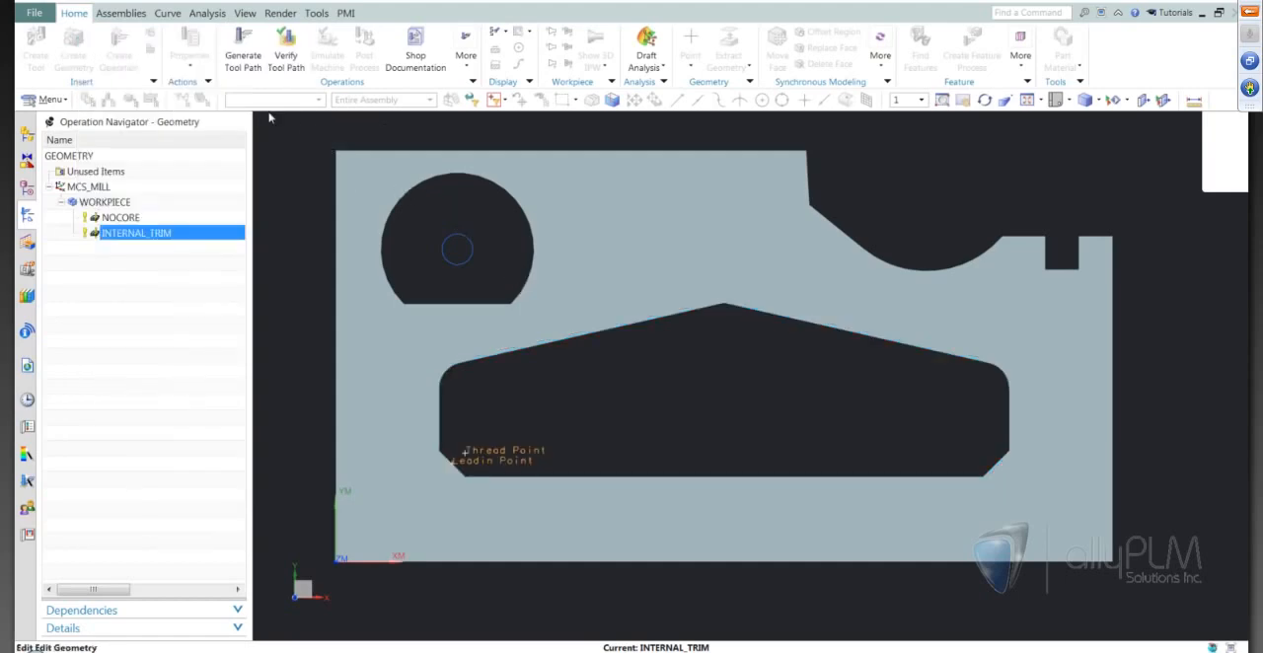
click(205, 252)
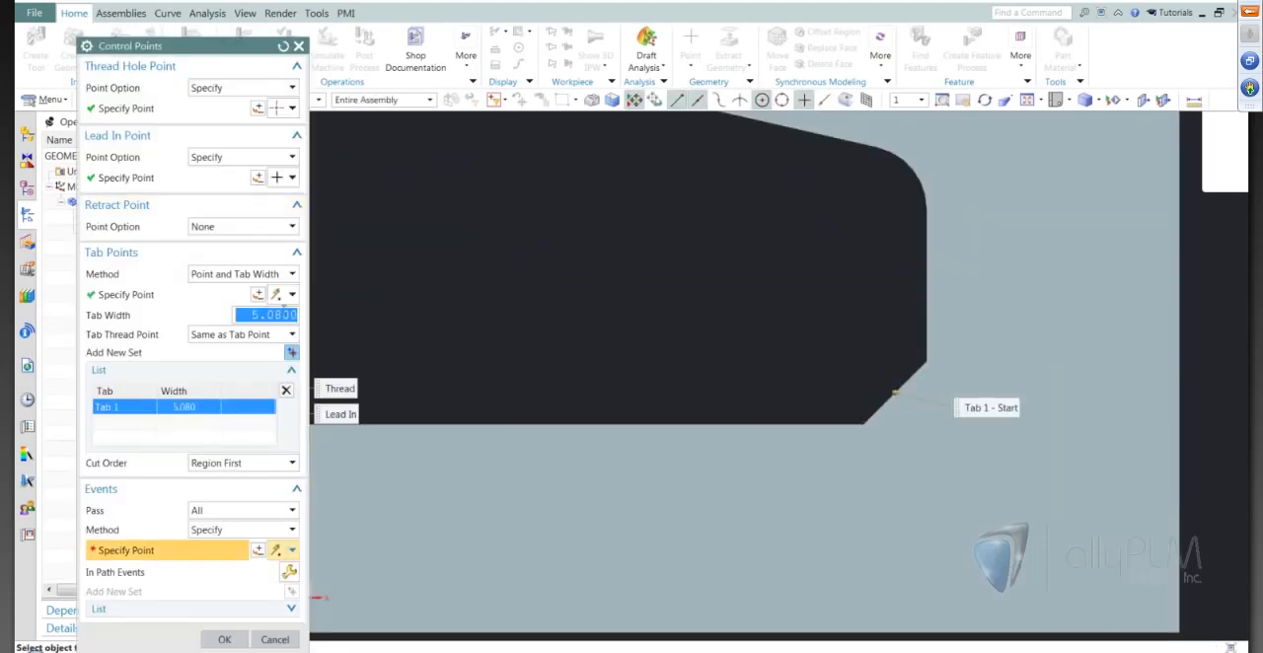
text(6)
key(Tab)
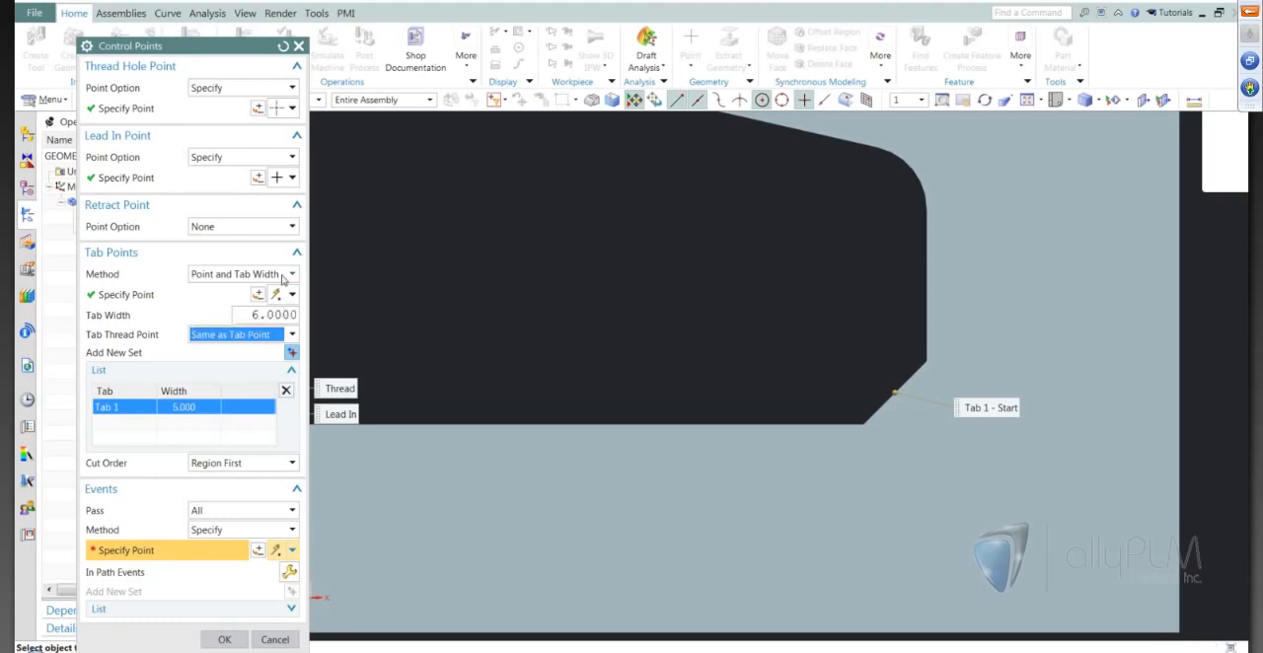
scroll(955, 387, down, 3)
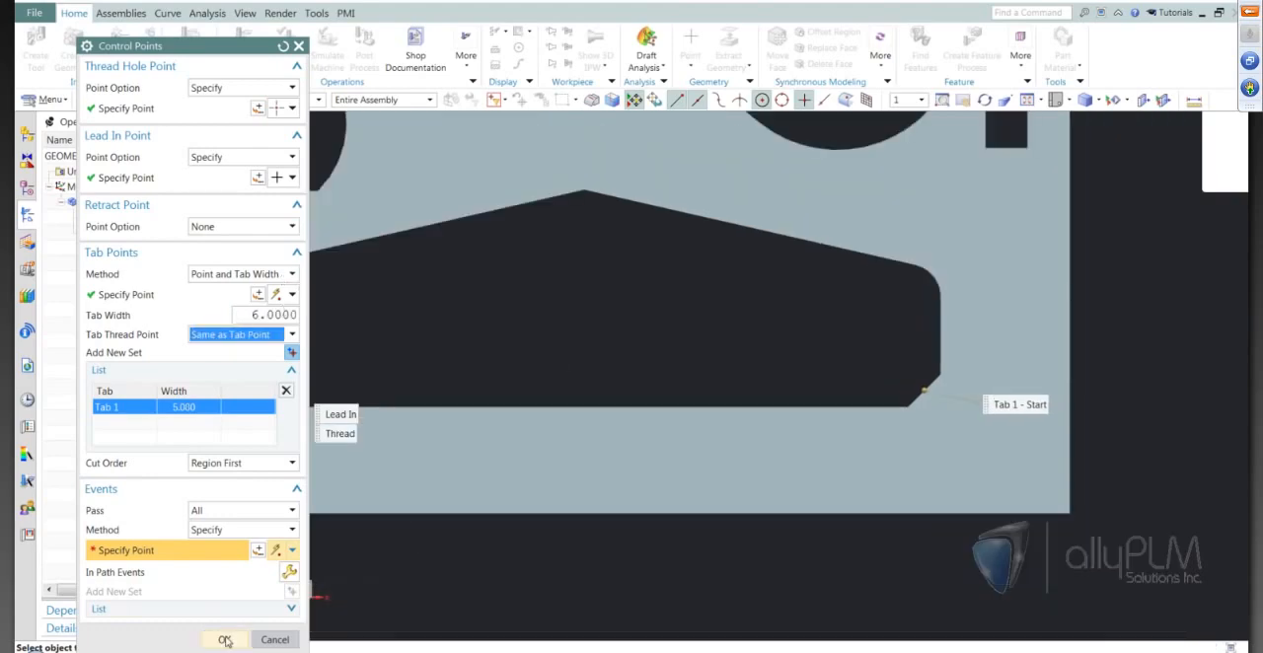
click(225, 641)
Accept the geometry, regenerate the Internal Trim tool path, inspect the moves at both lower chamfers and accept the operation.
click(169, 330)
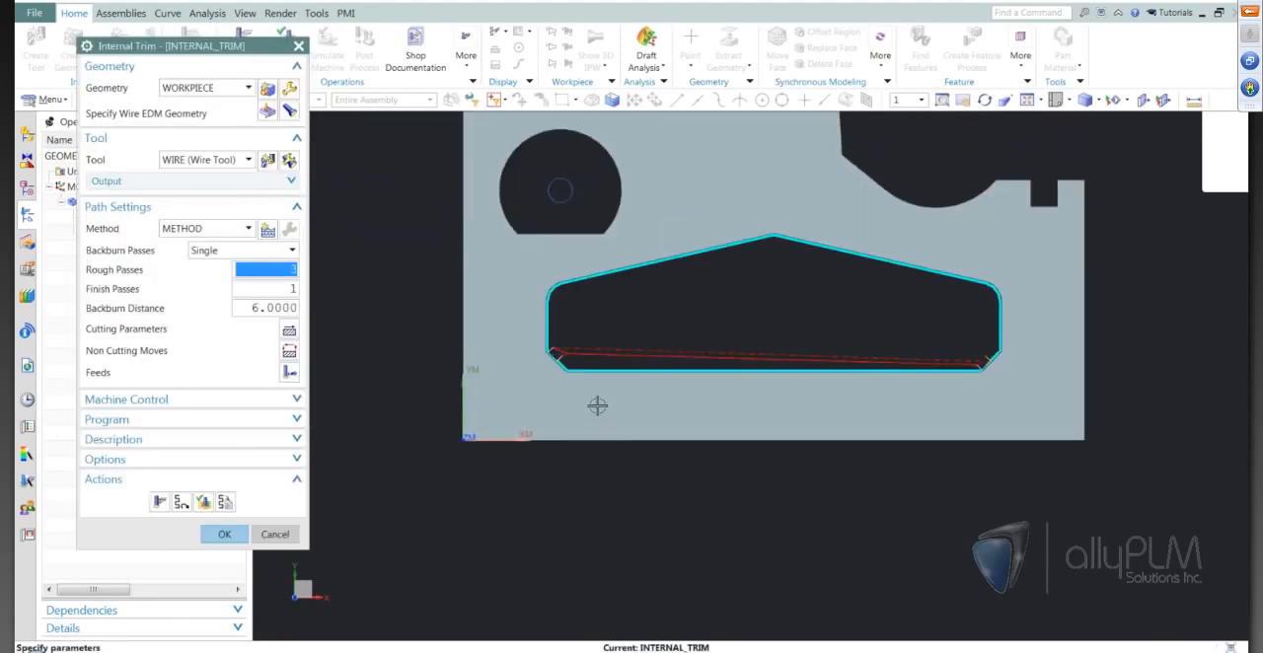
scroll(596, 406, up, 5)
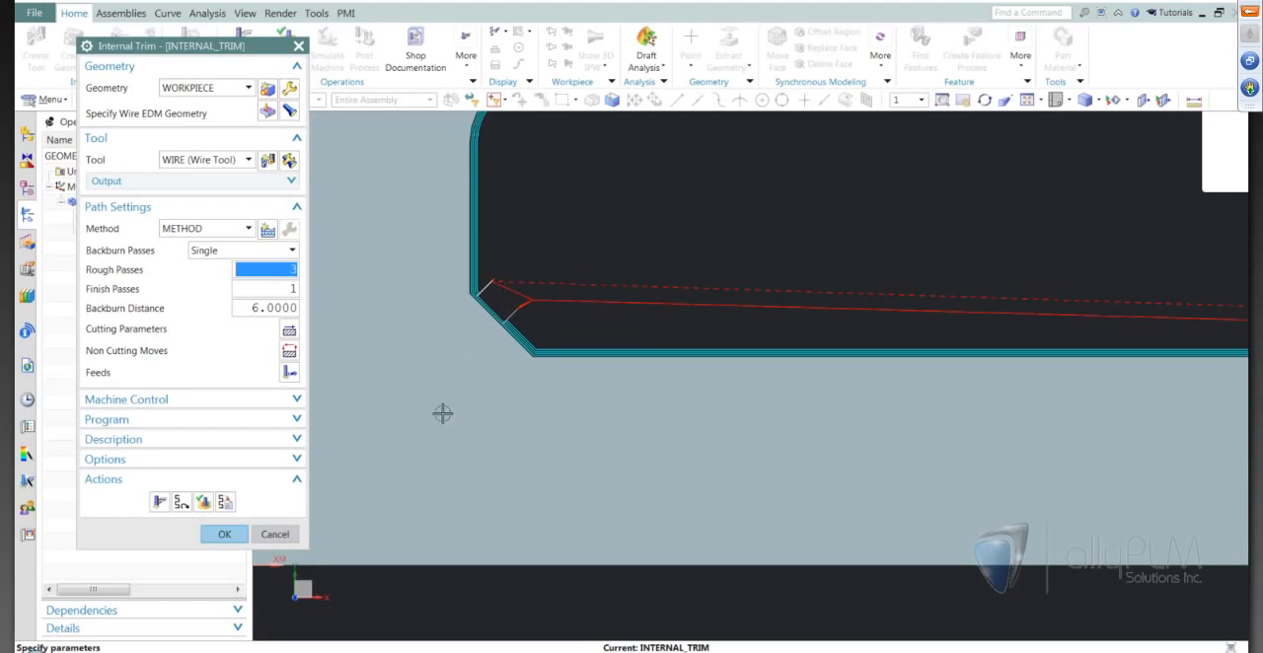
scroll(443, 412, down, 5)
scroll(1154, 395, up, 5)
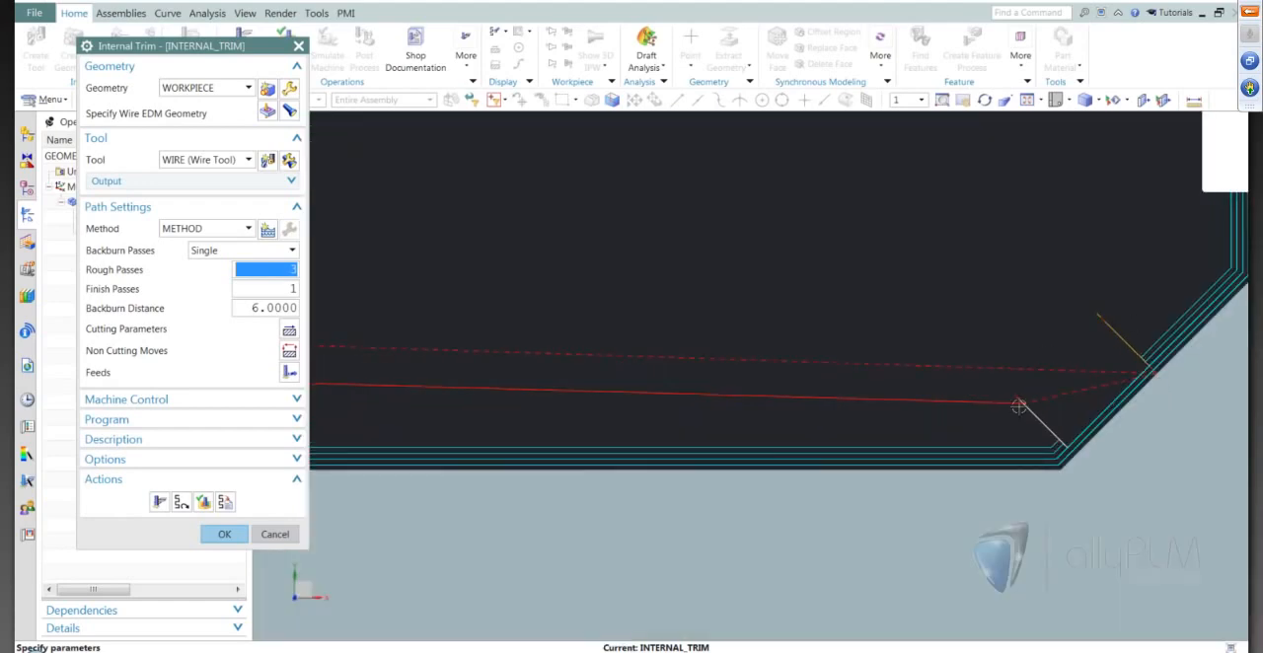
scroll(978, 358, down, 5)
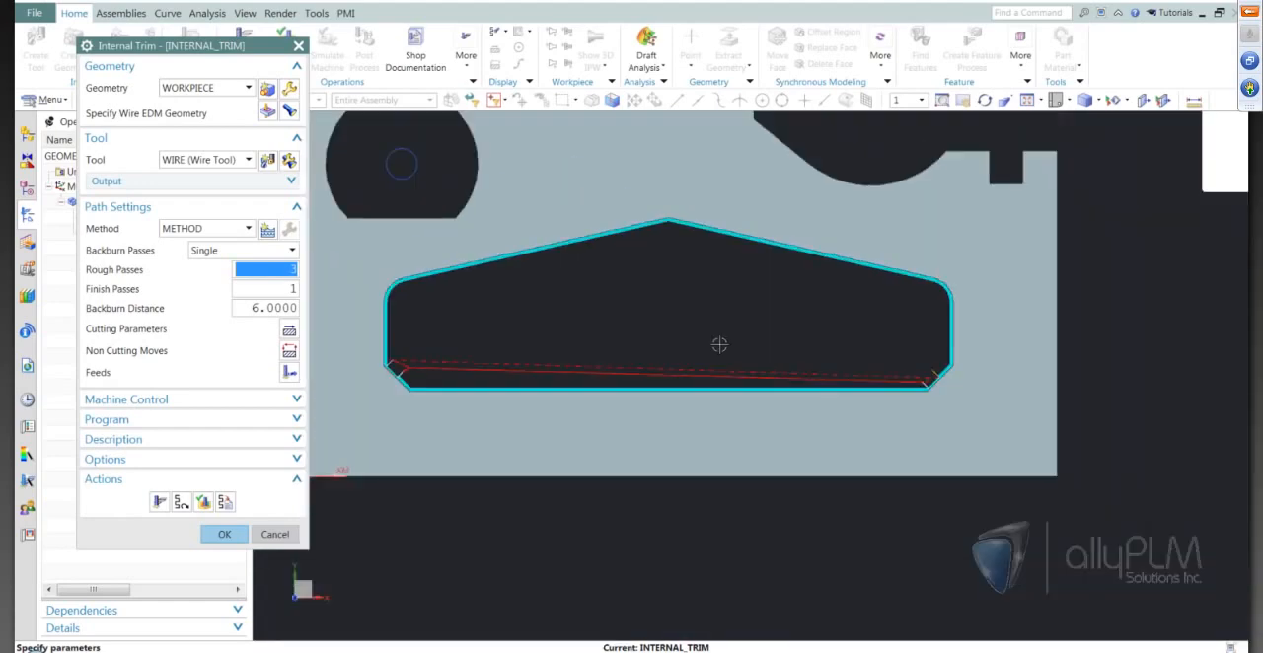
scroll(1056, 332, up, 3)
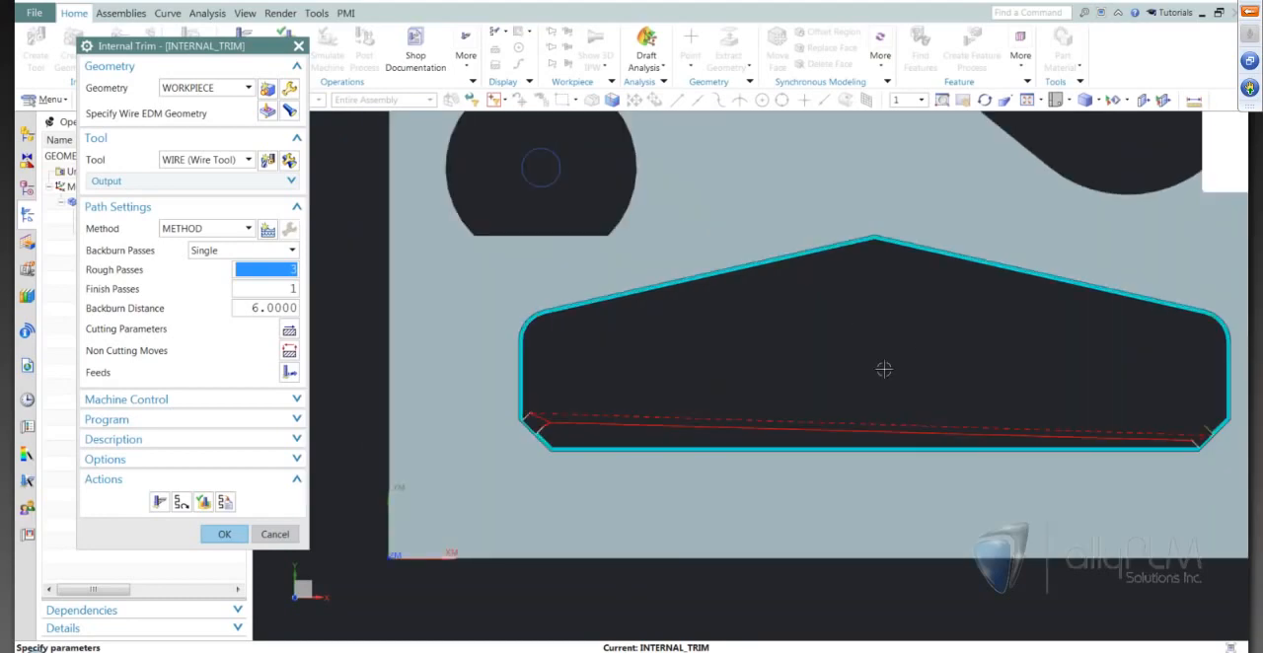
scroll(739, 397, down, 4)
scroll(690, 390, up, 4)
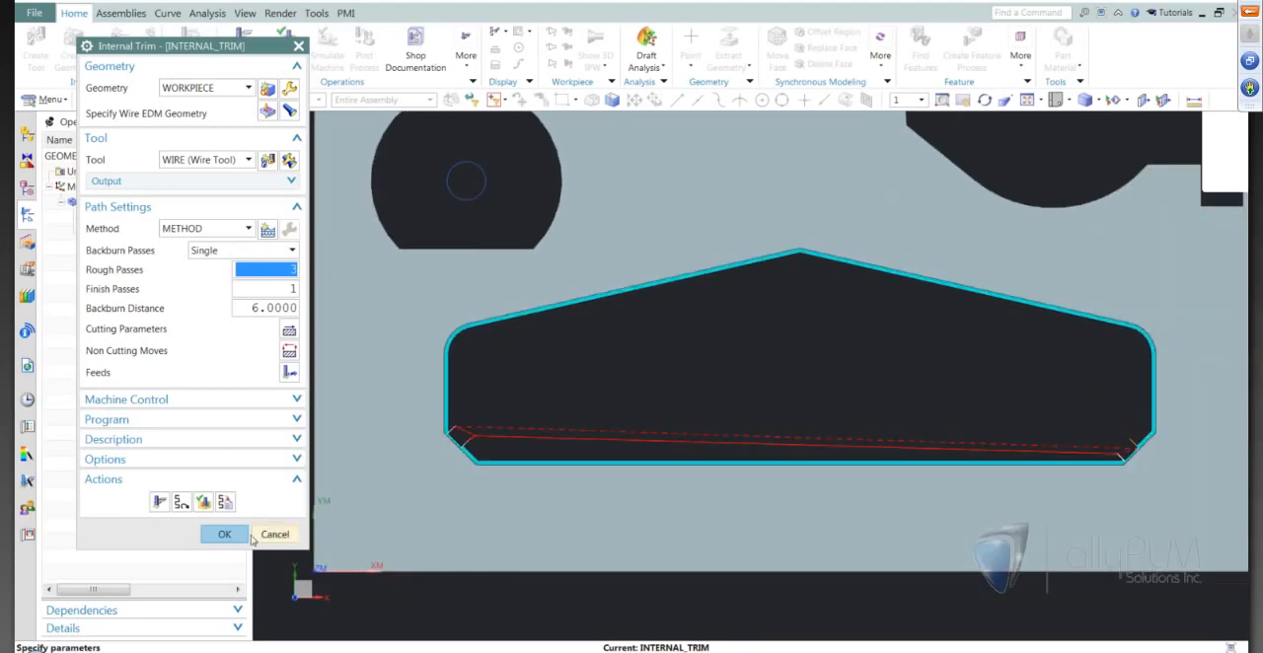
click(225, 533)
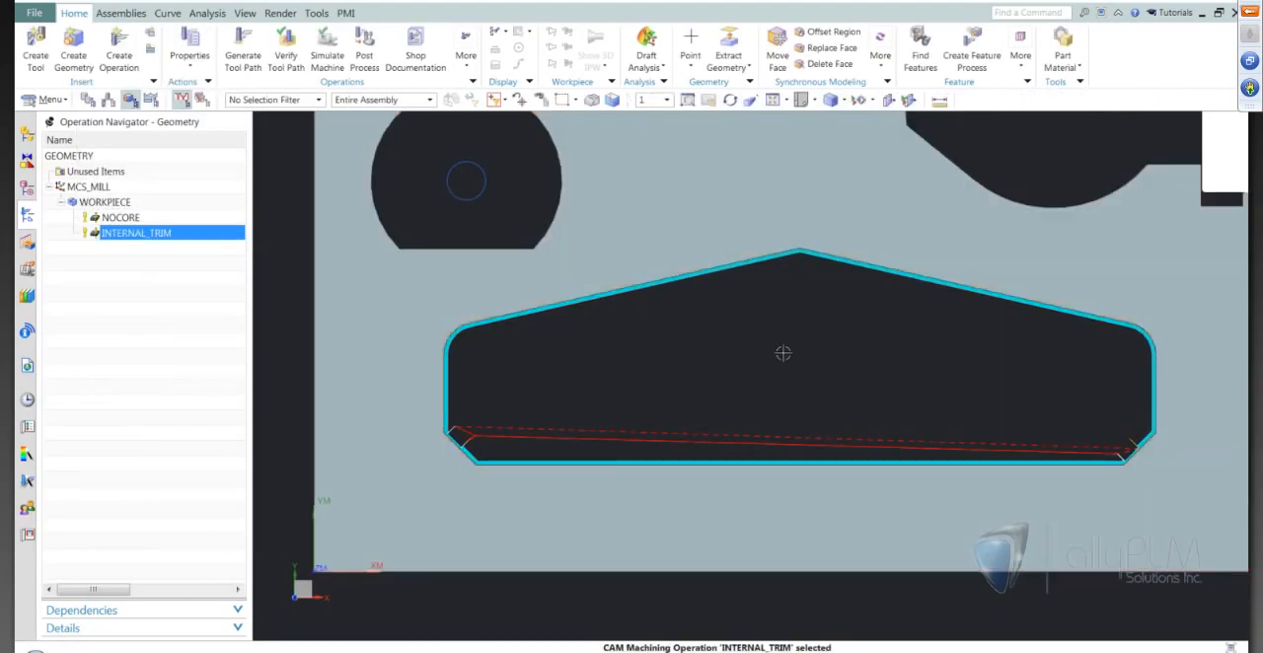
Create an EXTERNAL_TRIM wire EDM operation in program 1234 with the WIRE tool, WORKPIECE geometry and METHOD.
scroll(863, 370, down, 1)
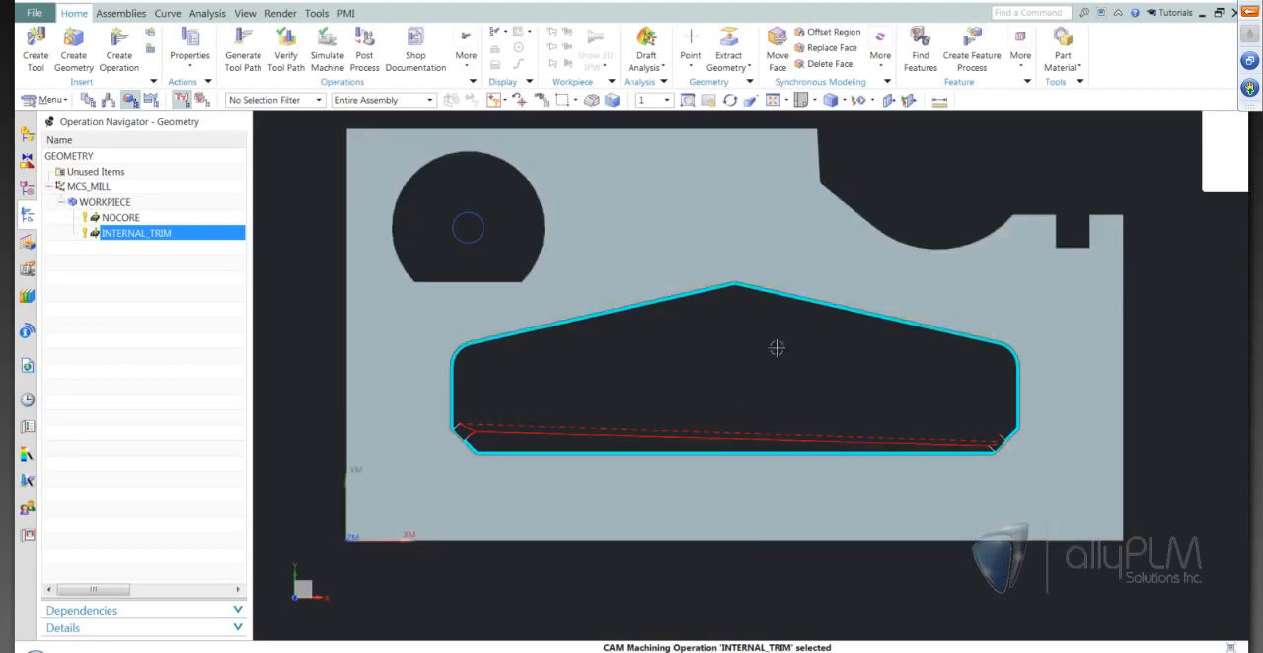
click(155, 295)
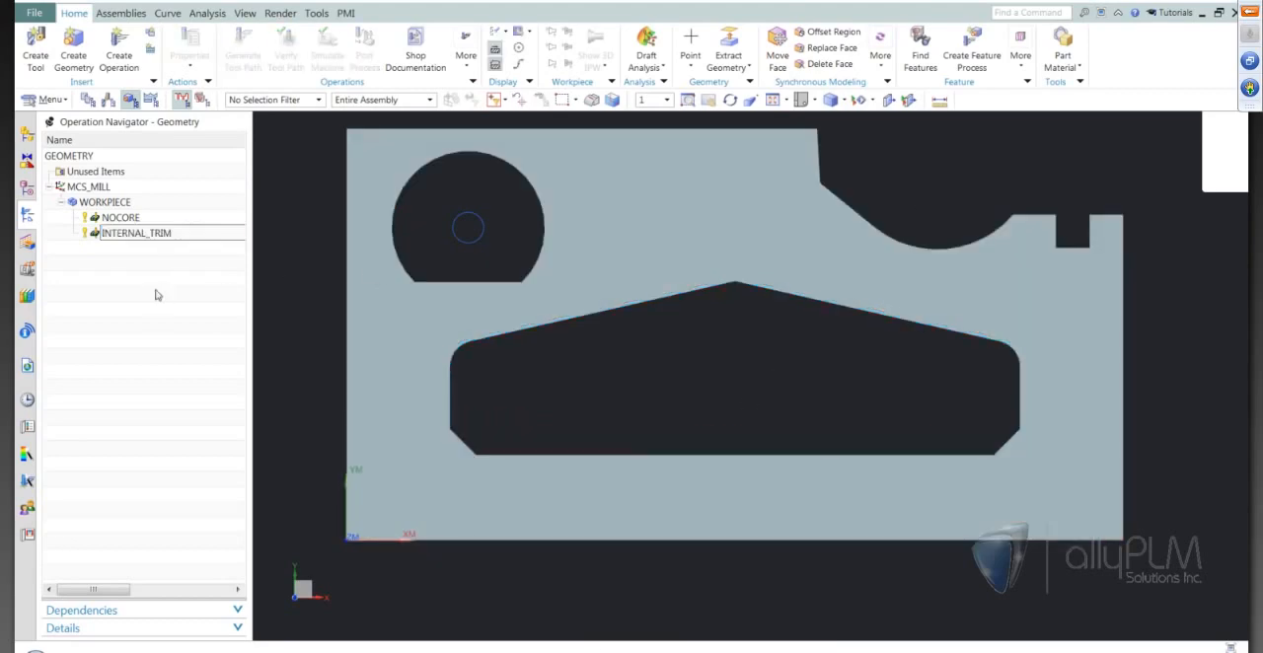
click(119, 56)
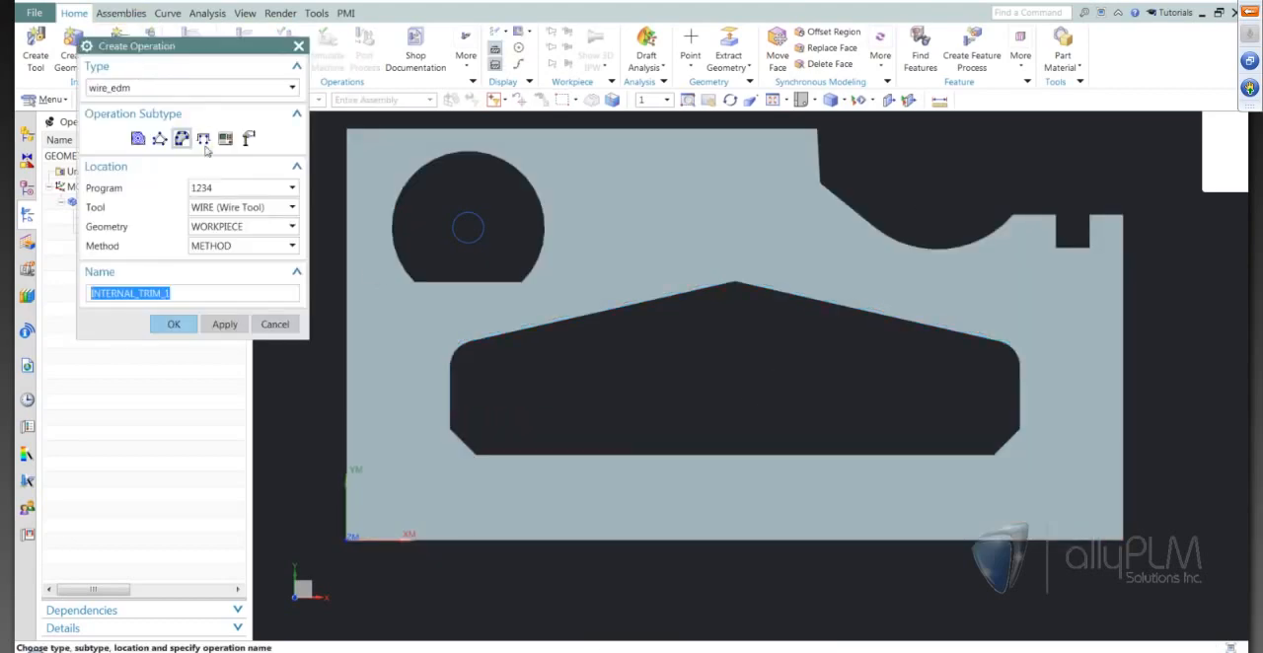
click(159, 138)
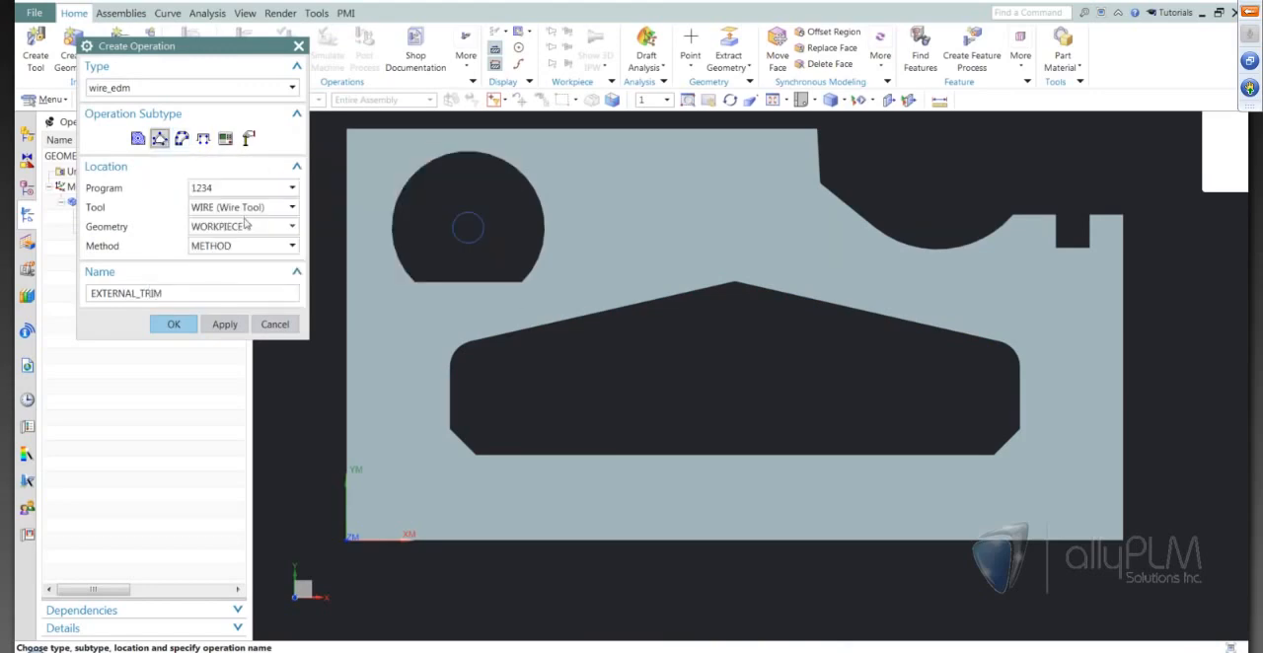
click(170, 325)
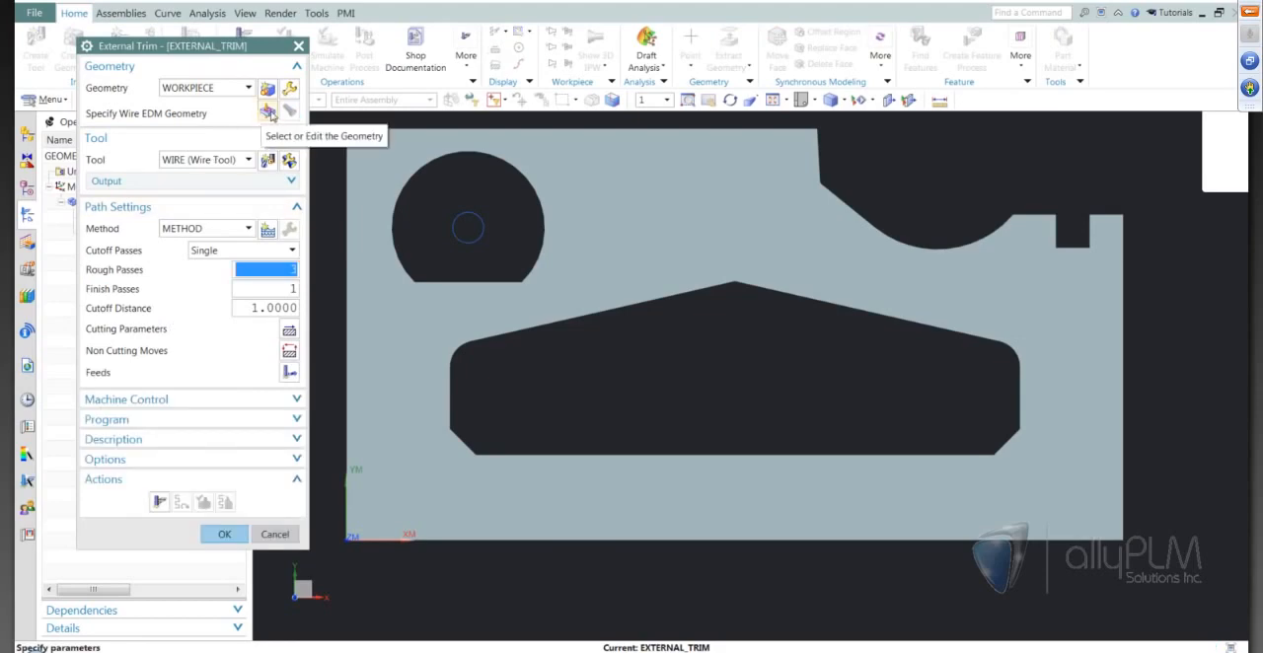
Define the External Trim geometry by chaining the plate's outer edges from the long upper edge to the adjoining short edge.
click(265, 114)
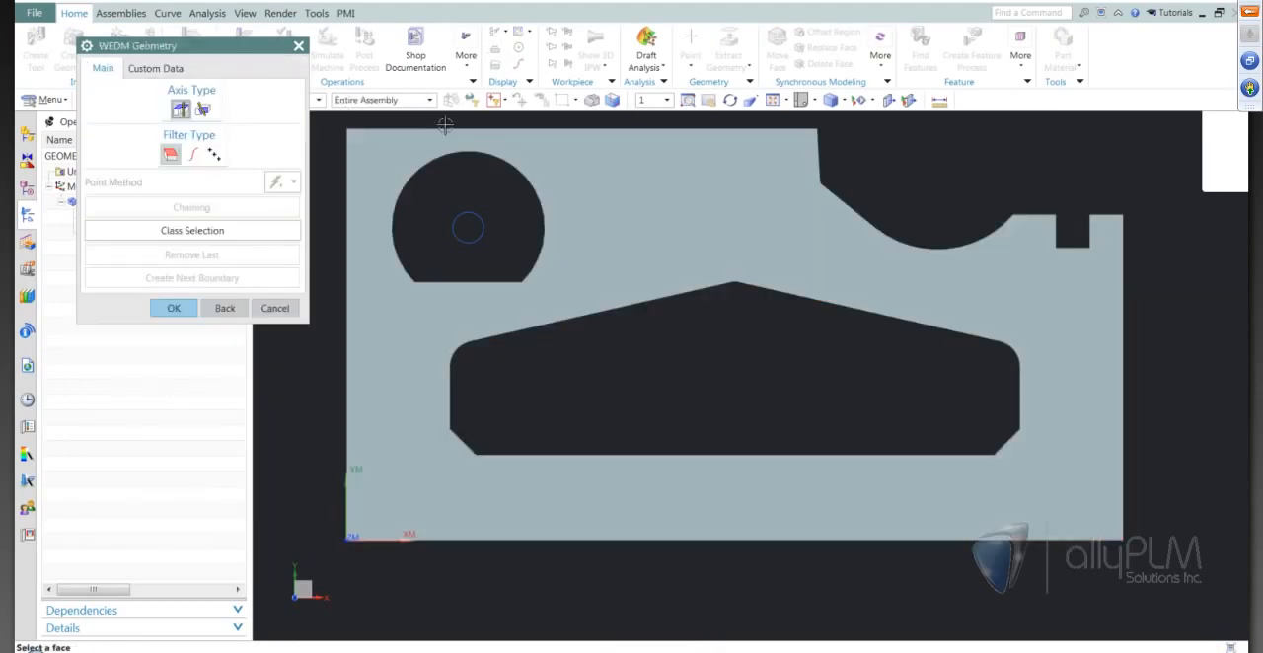
click(192, 154)
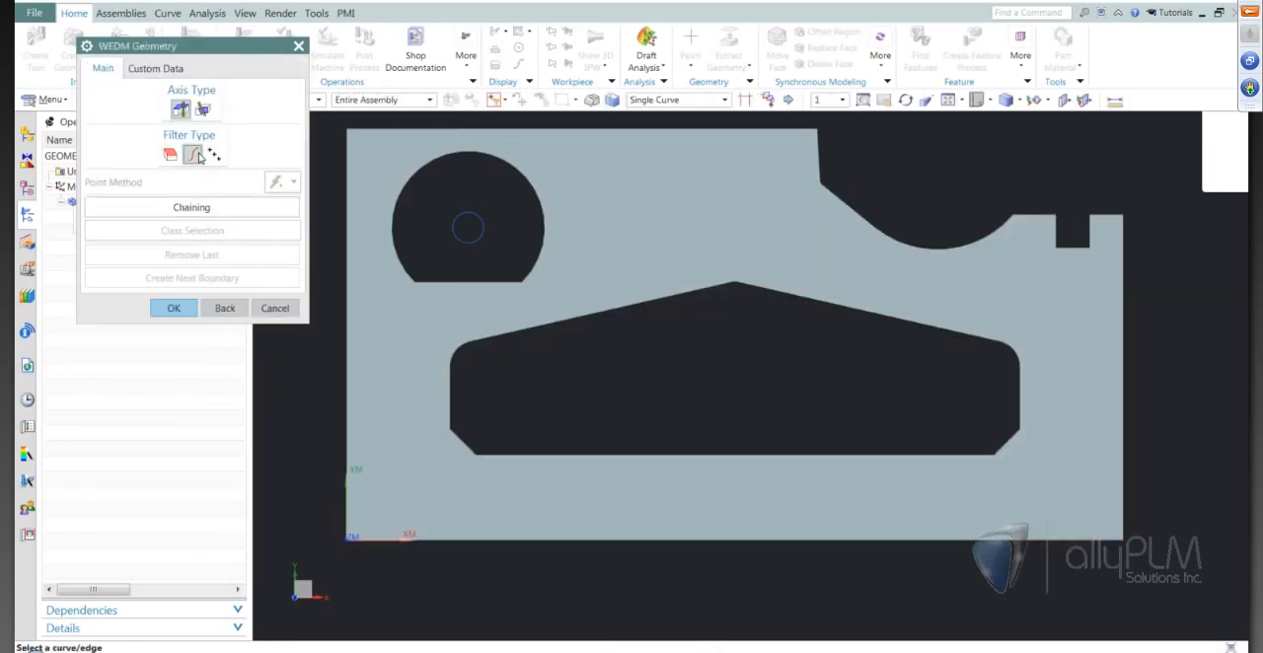
click(197, 207)
middle_drag(767, 451, 651, 338)
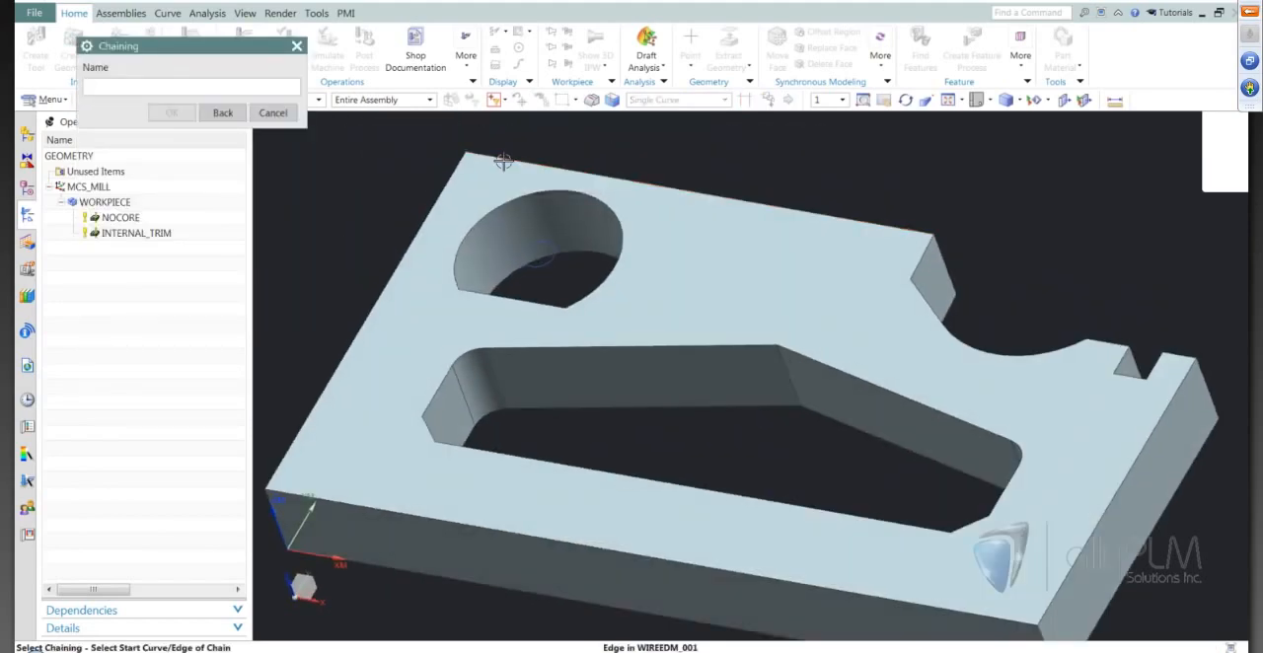
click(499, 155)
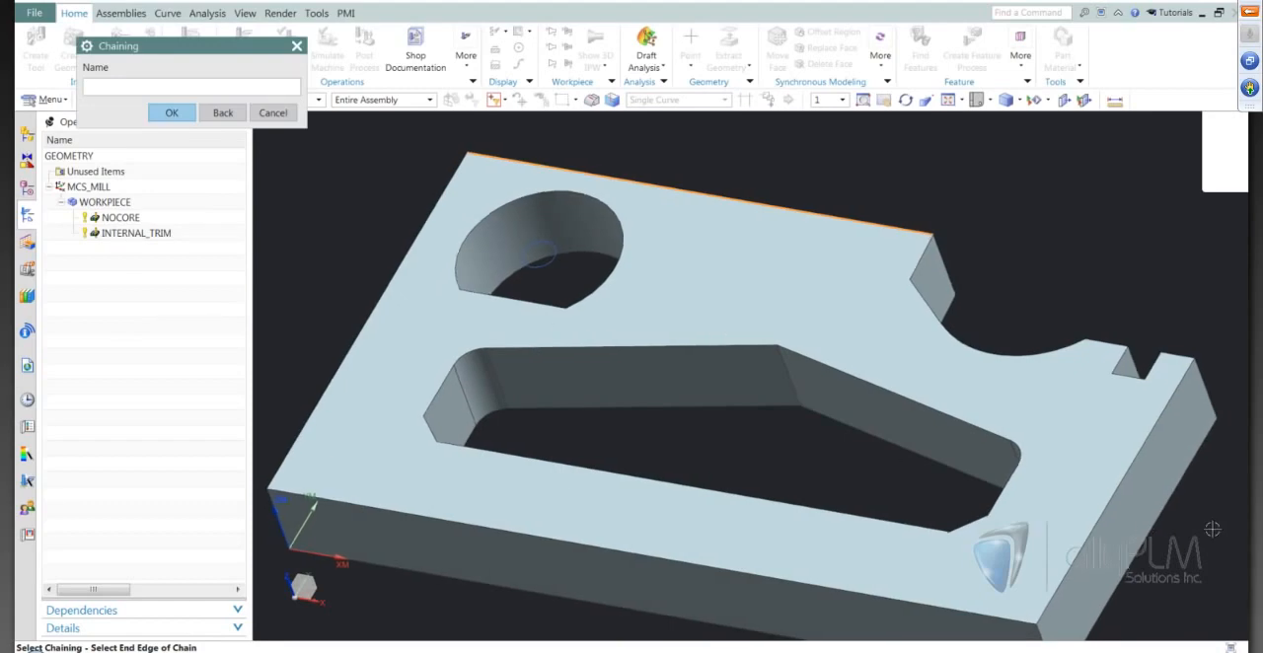
click(927, 254)
click(174, 308)
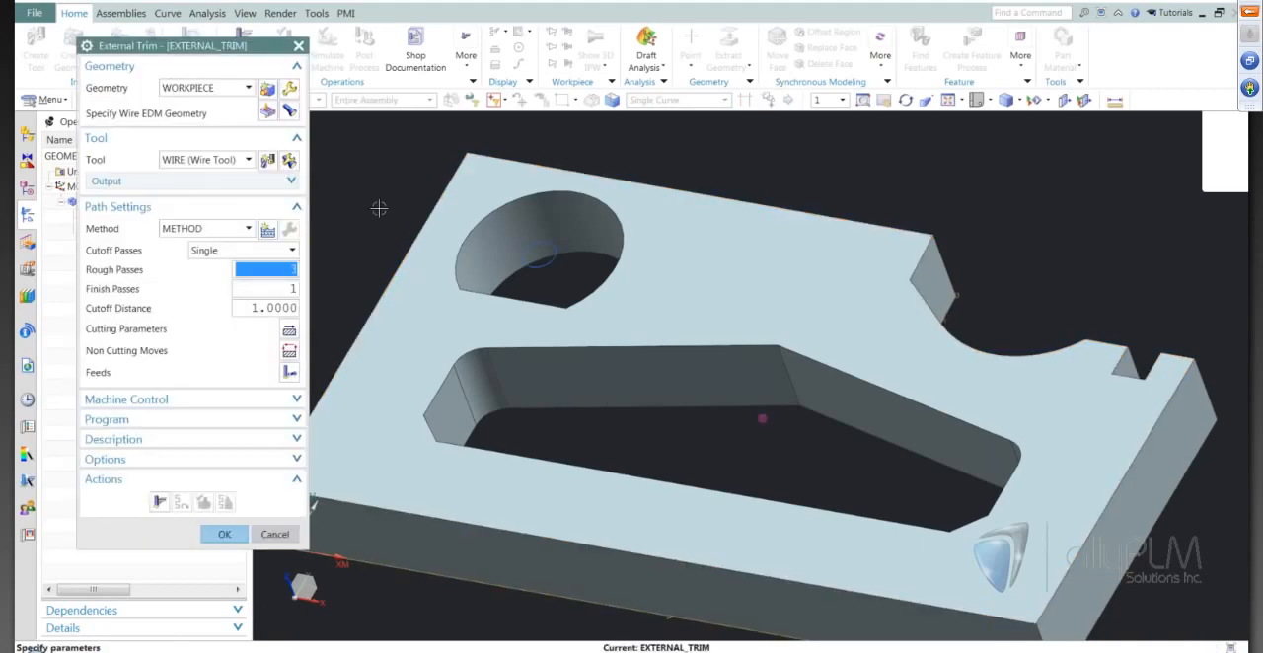
Set rough passes to 0 and, in the cutting parameters, the upper plane ZM to 30 and the wire position to Tanto.
middle_drag(379, 208, 342, 224)
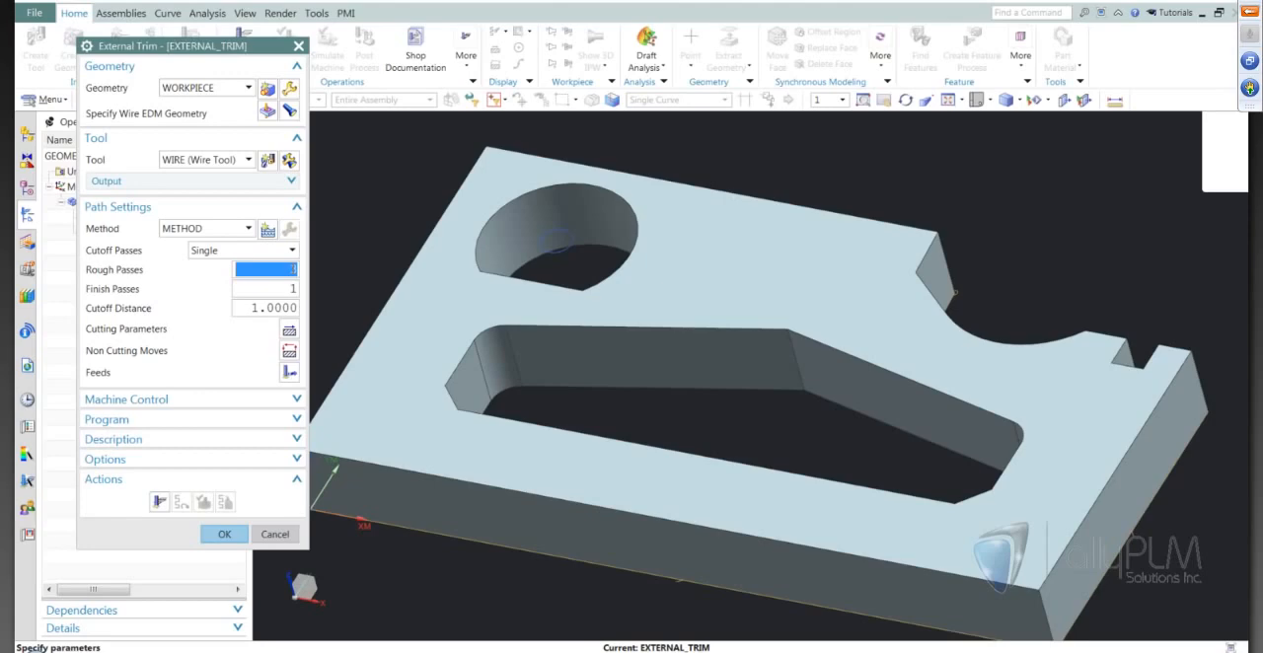
text(0)
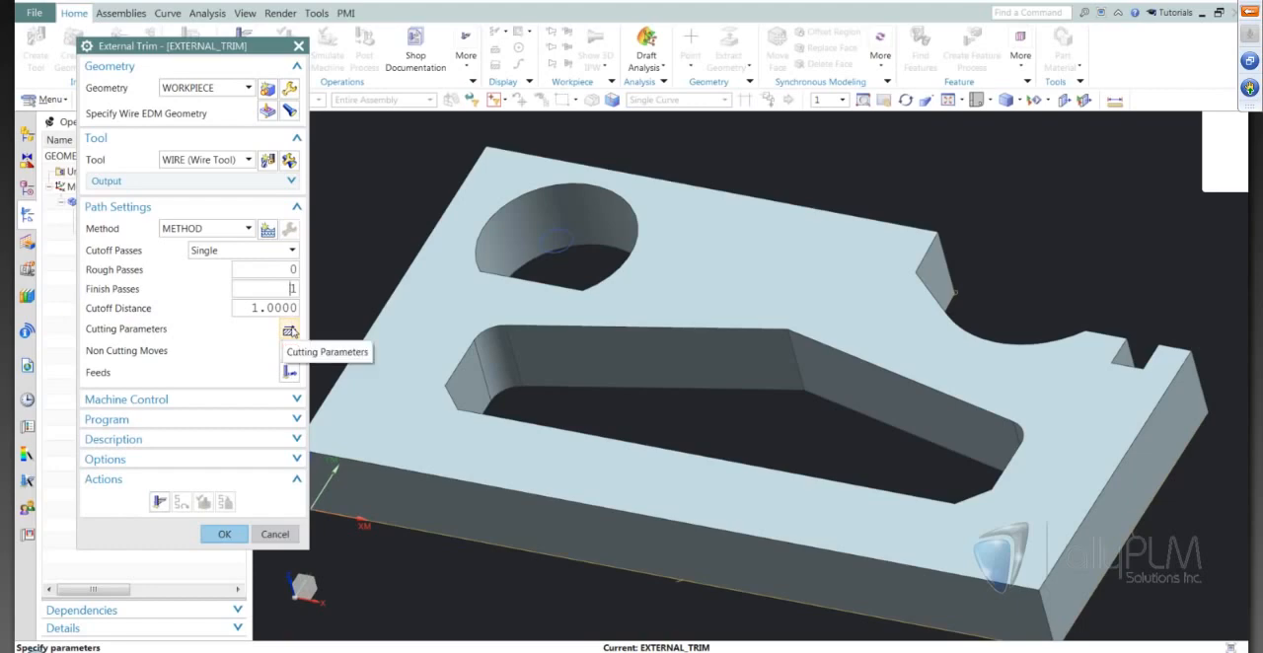
click(290, 332)
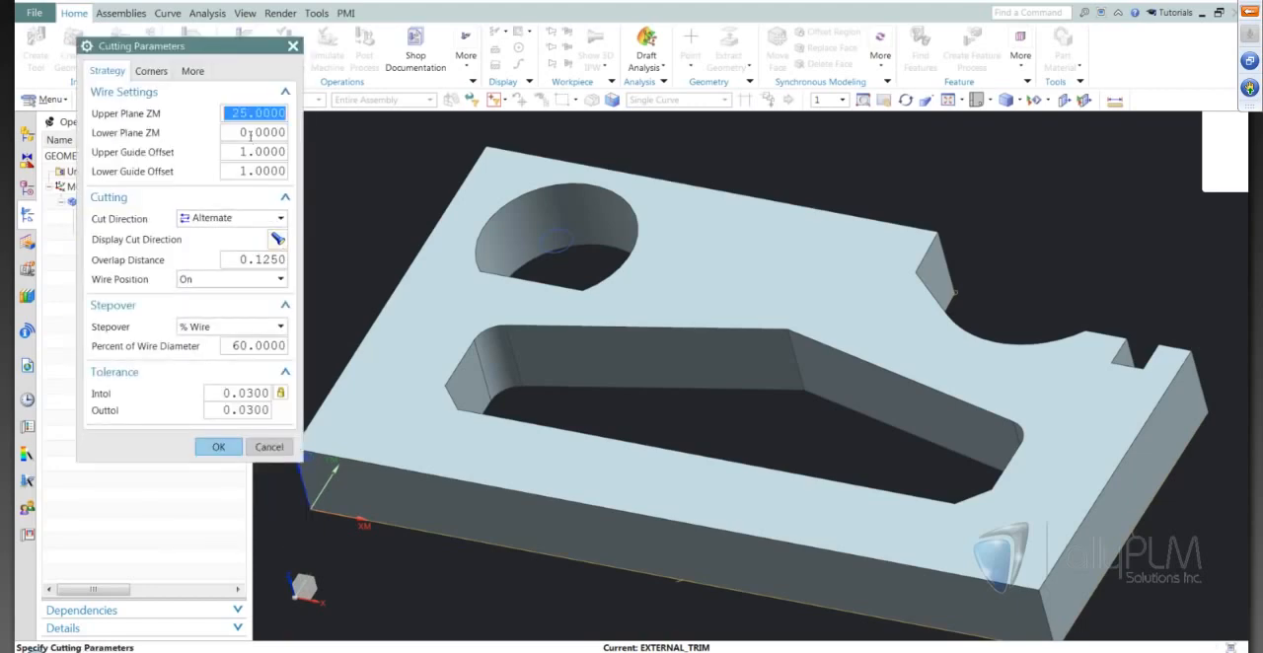
text(30)
click(276, 149)
click(206, 283)
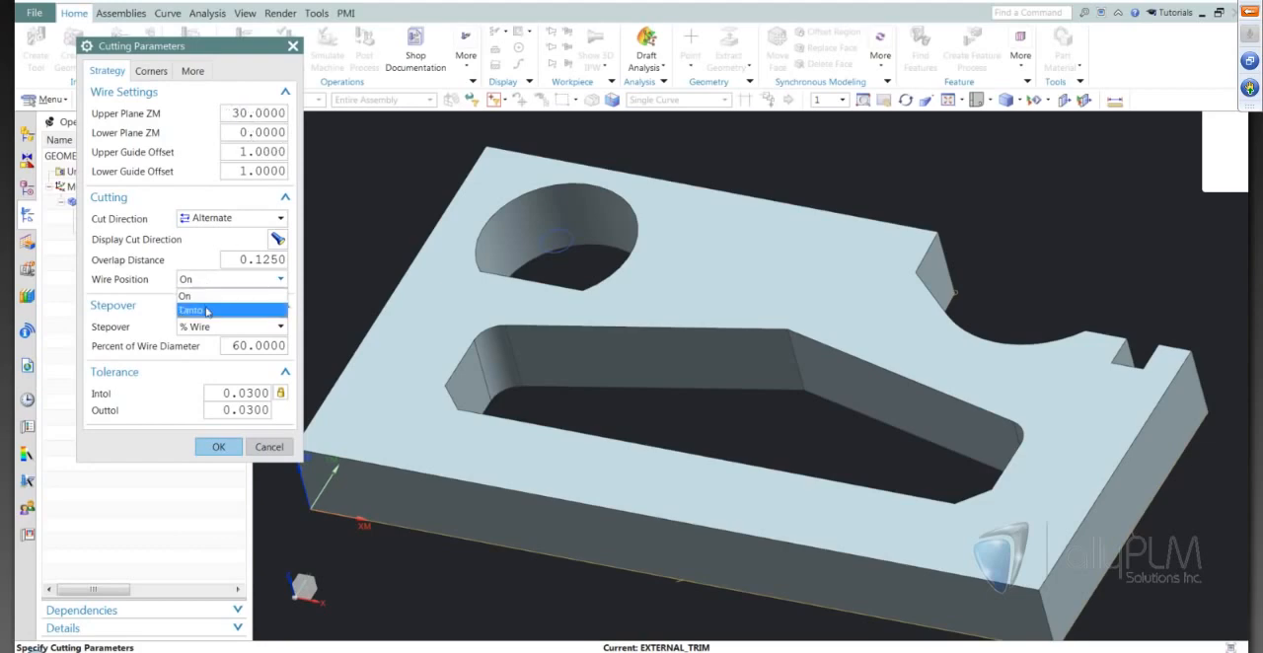
click(202, 310)
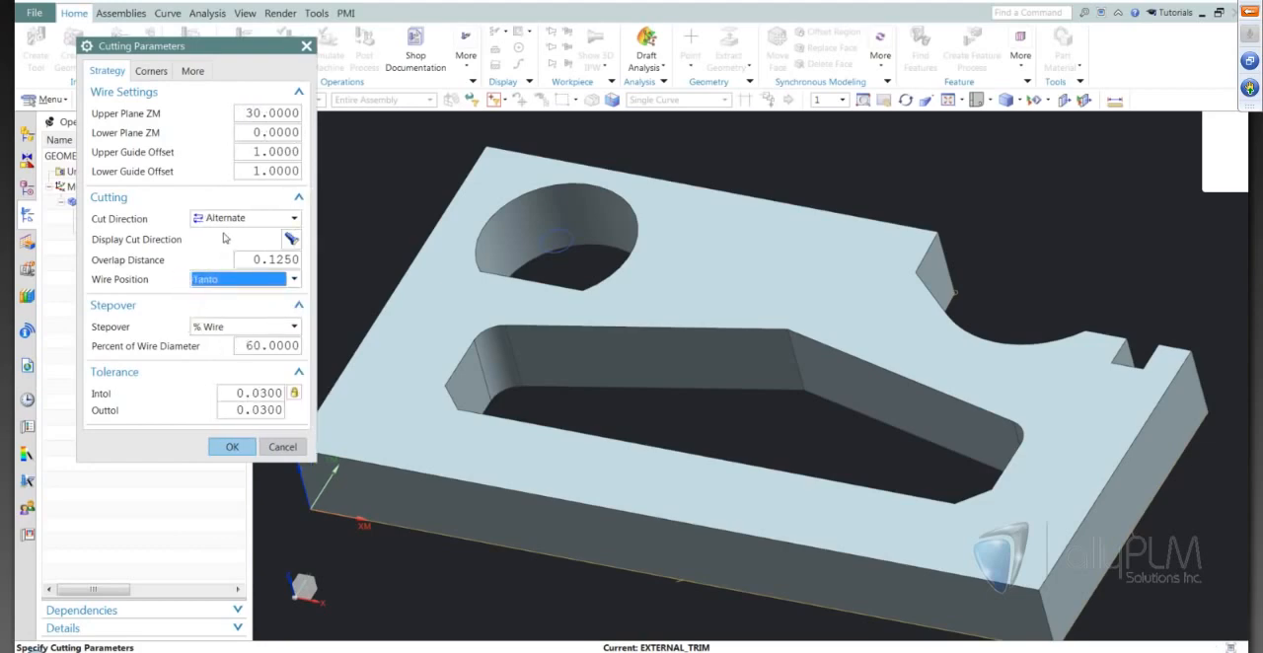
click(226, 452)
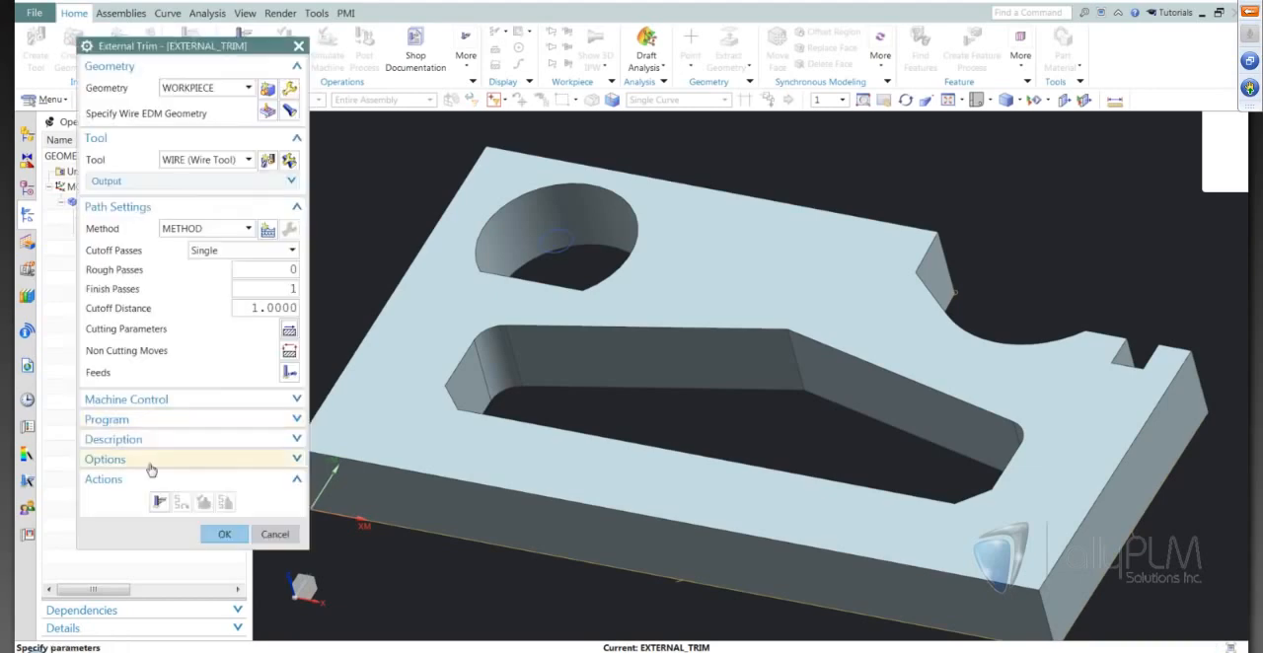
Generate the External Trim tool path and inspect its lead-in at the corner of the plate's upper edge.
click(160, 502)
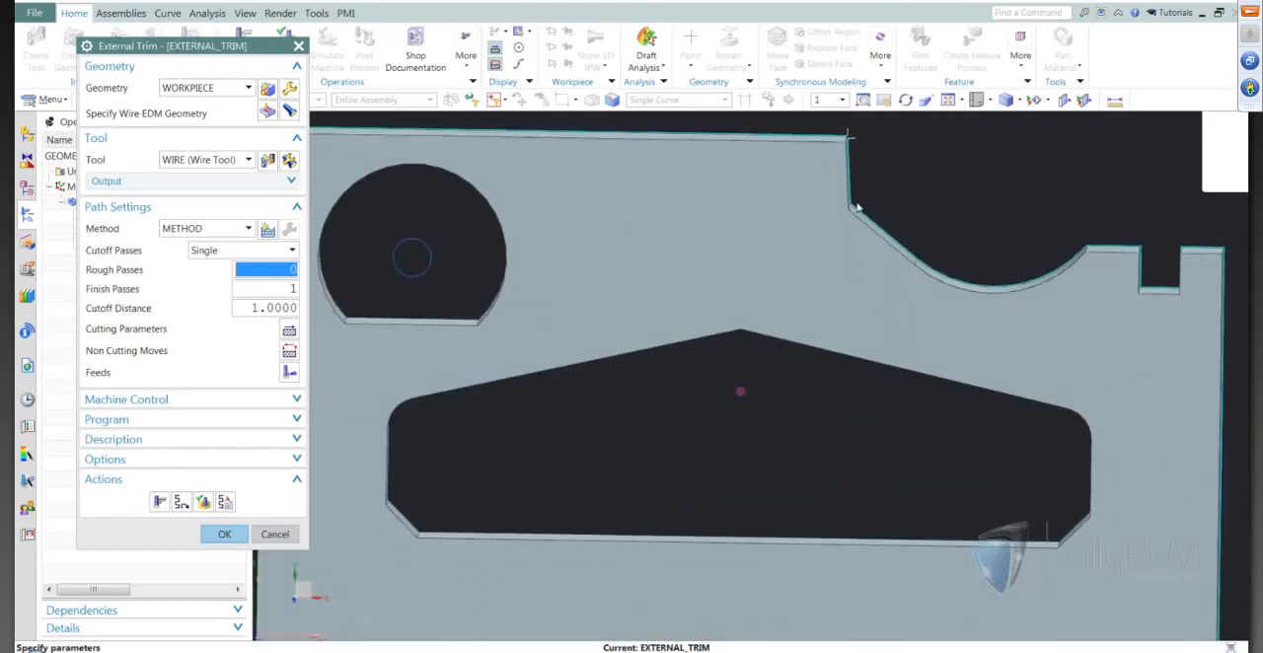
scroll(873, 144, up, 3)
shift+middle_drag(877, 144, 925, 341)
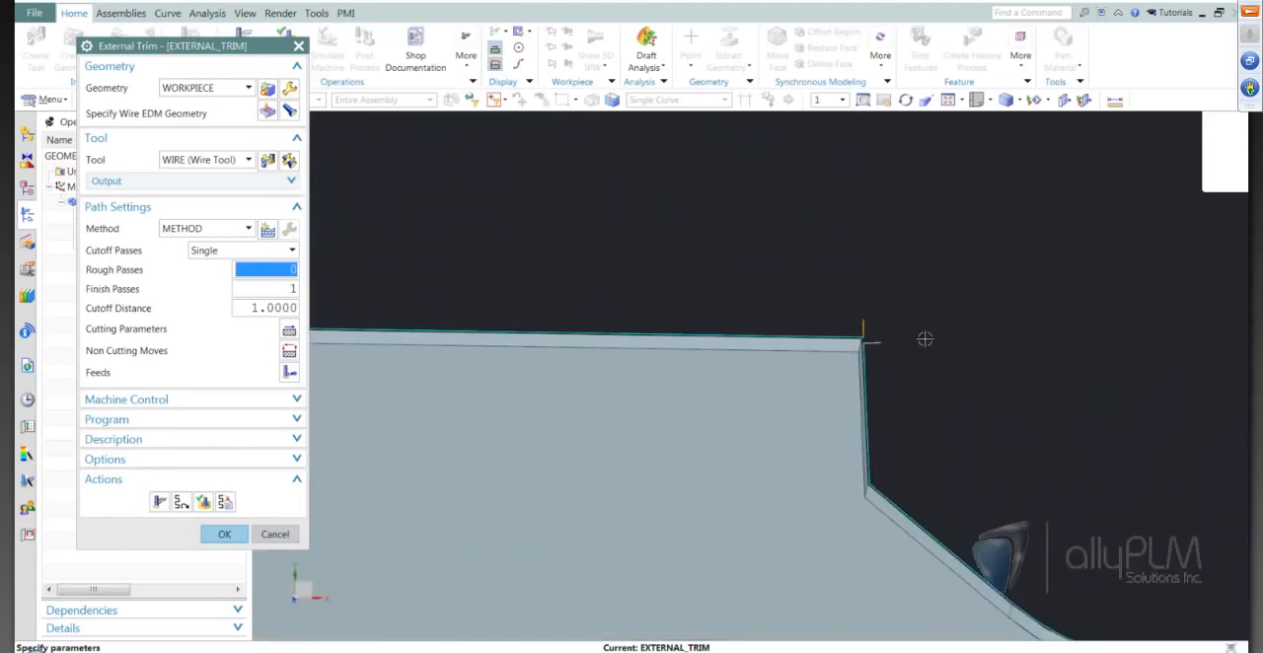
scroll(925, 337, down, 5)
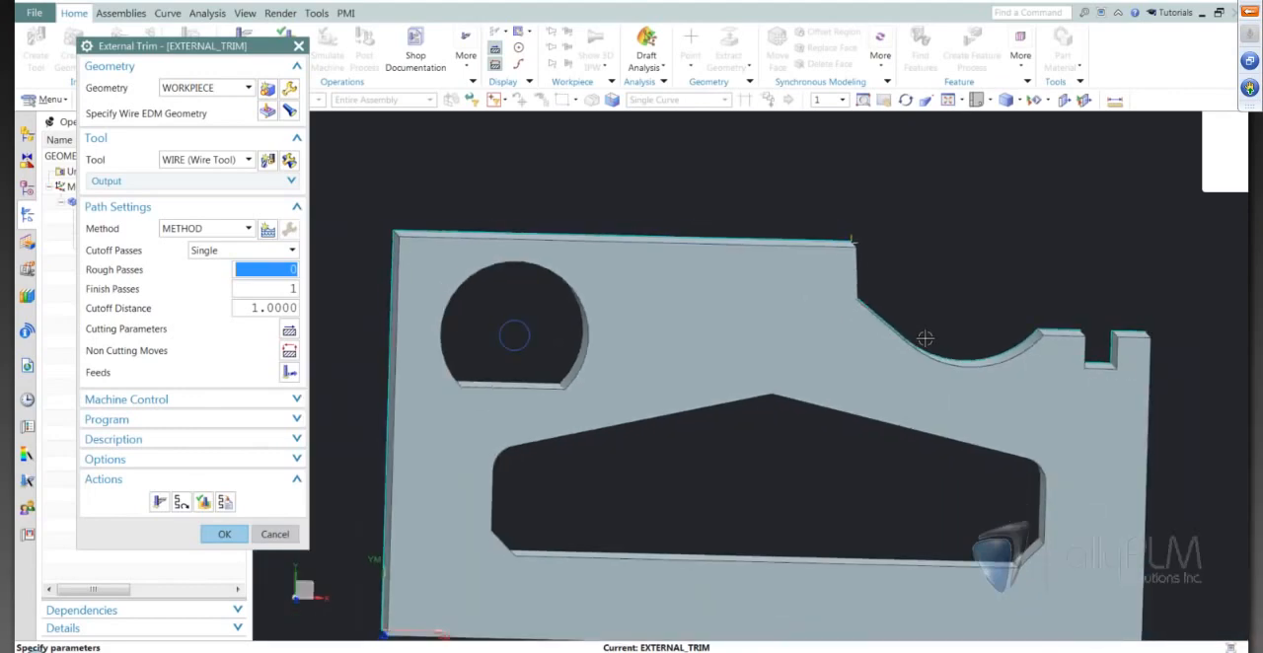
key(F8)
key(ctrl+f)
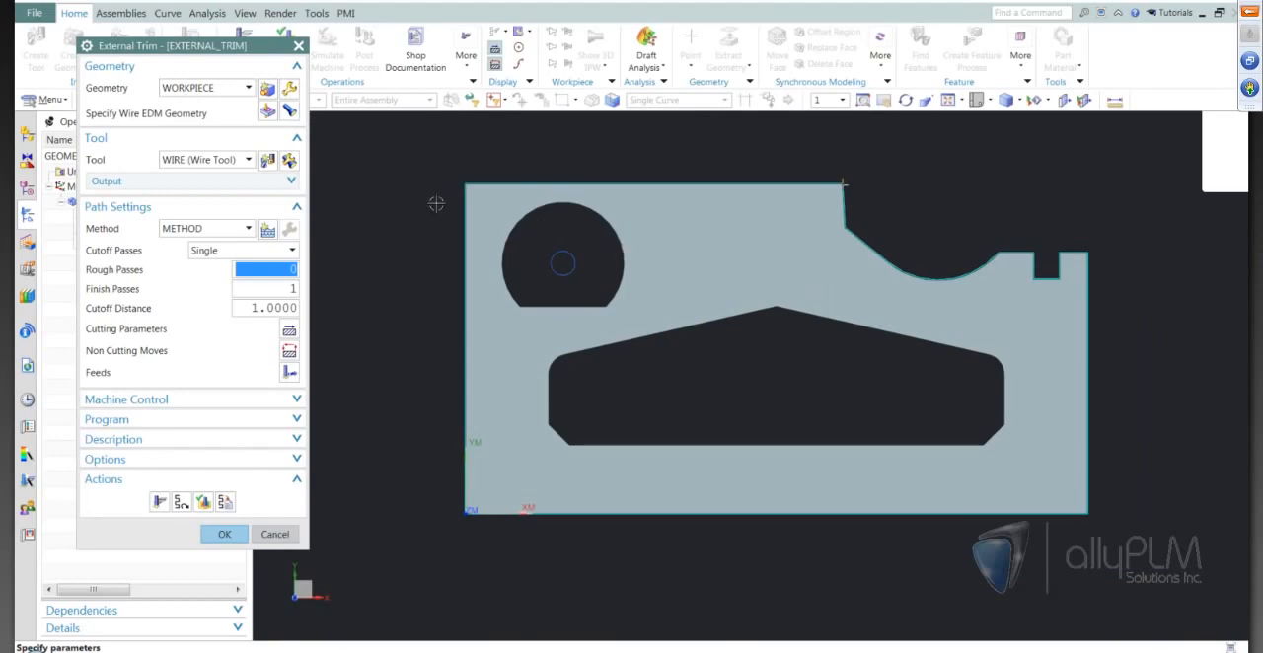
Edit the boundary's control points to start the External Trim path on the plate's right side edge.
click(266, 112)
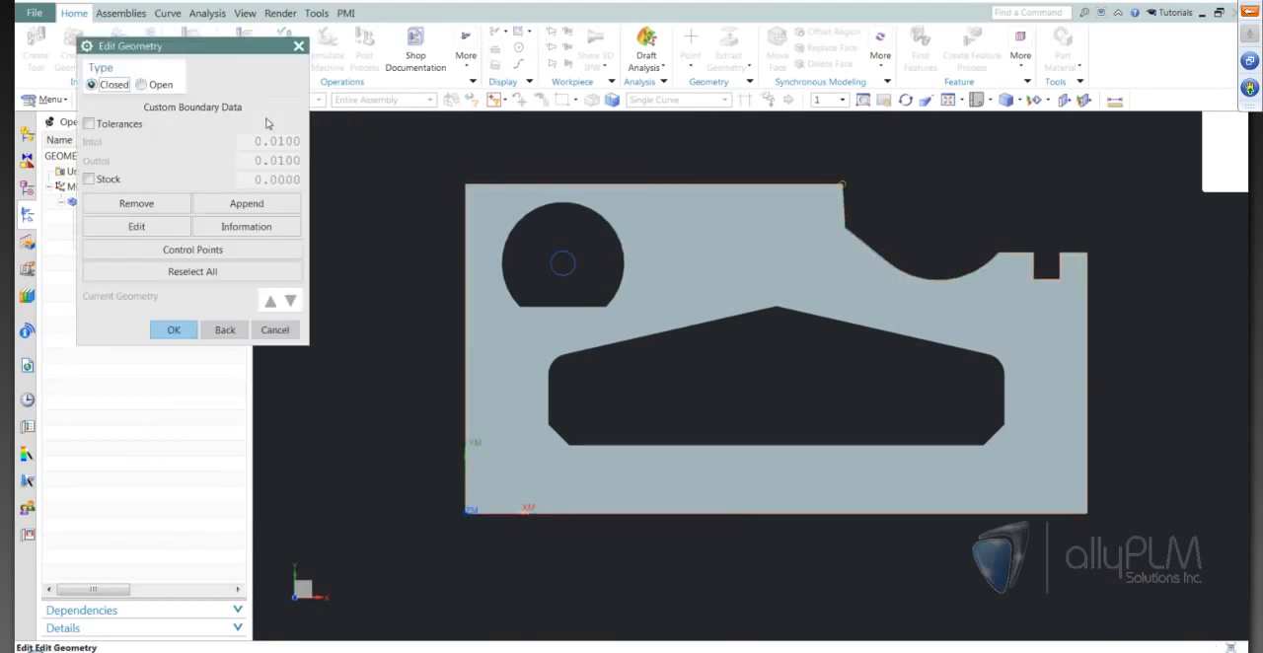
click(185, 252)
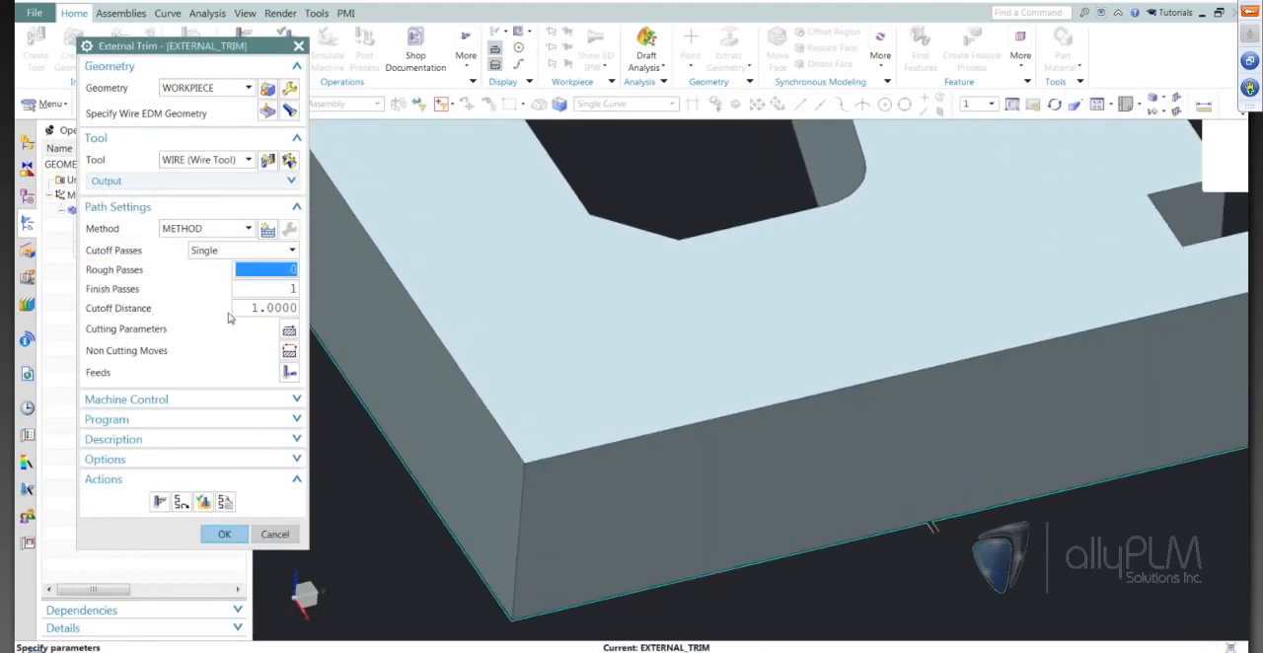
Try a cutoff distance of 5 and regenerate the External Trim tool path.
click(283, 313)
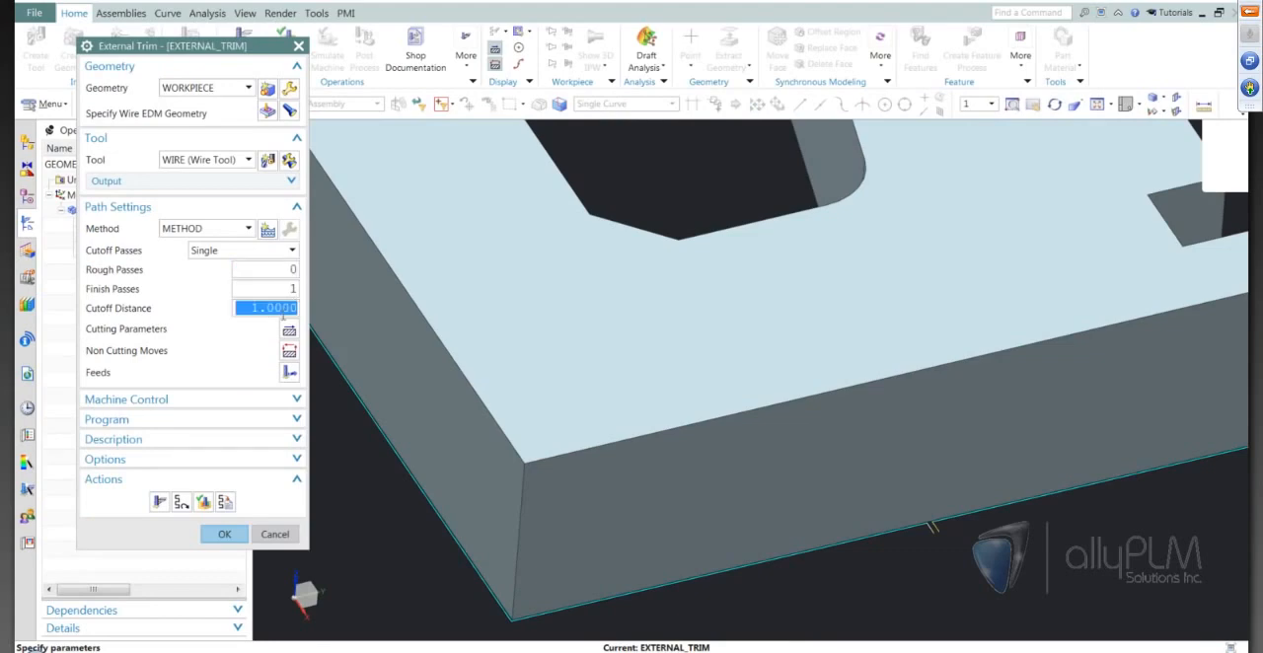
text(5)
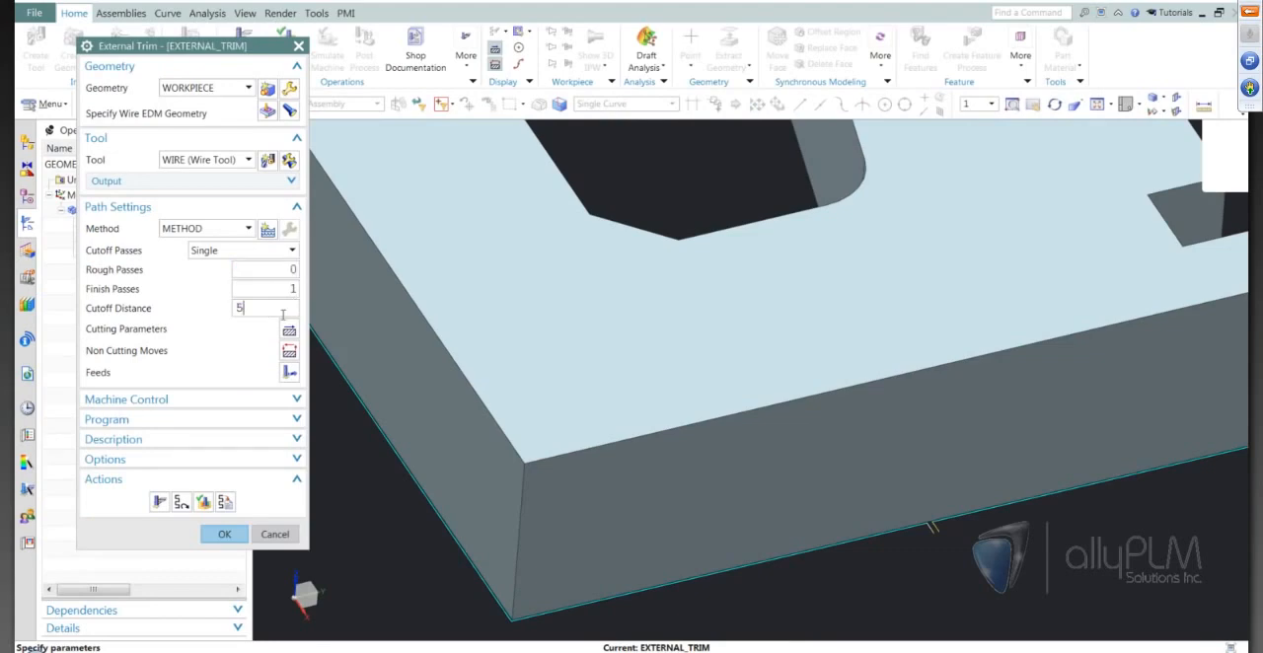
click(201, 502)
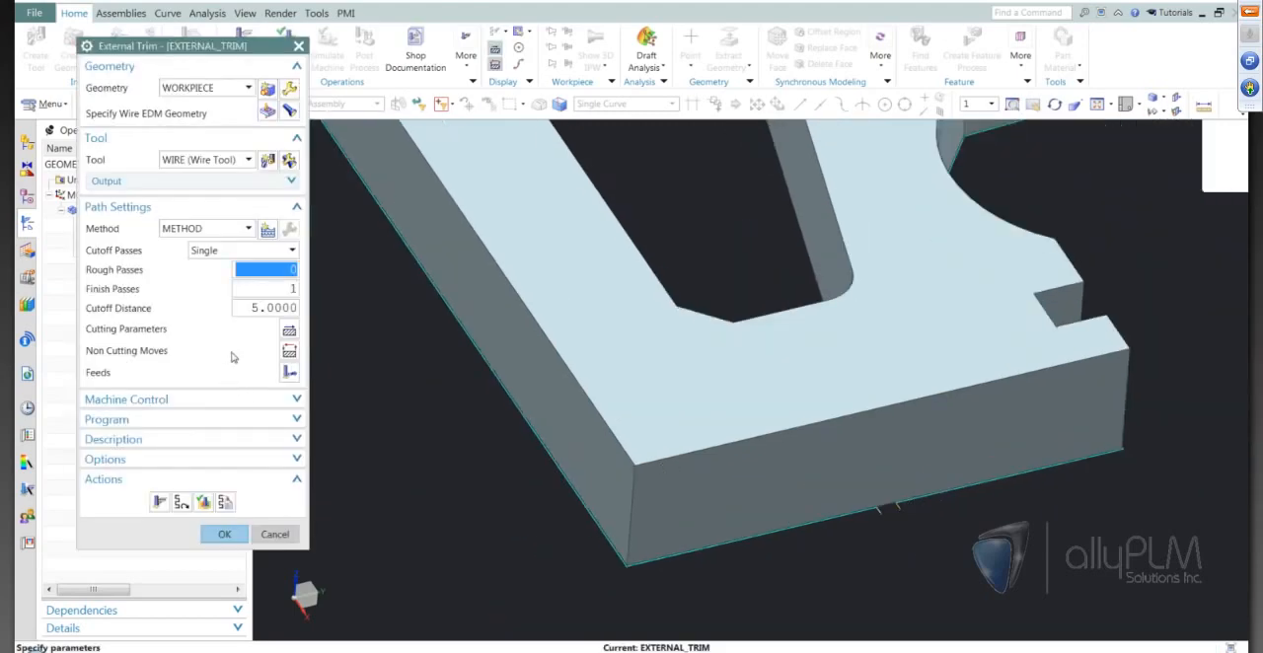
Set the cutoff distance to 0 and regenerate the External Trim tool path.
click(273, 308)
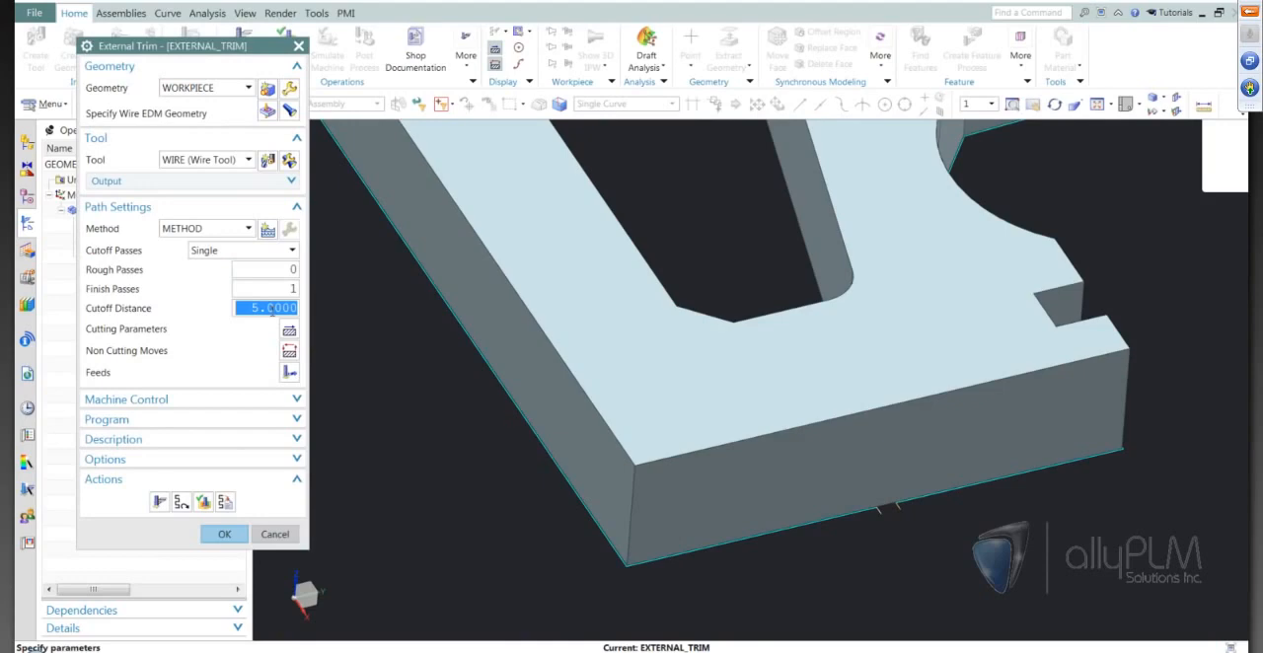
text(0)
click(158, 502)
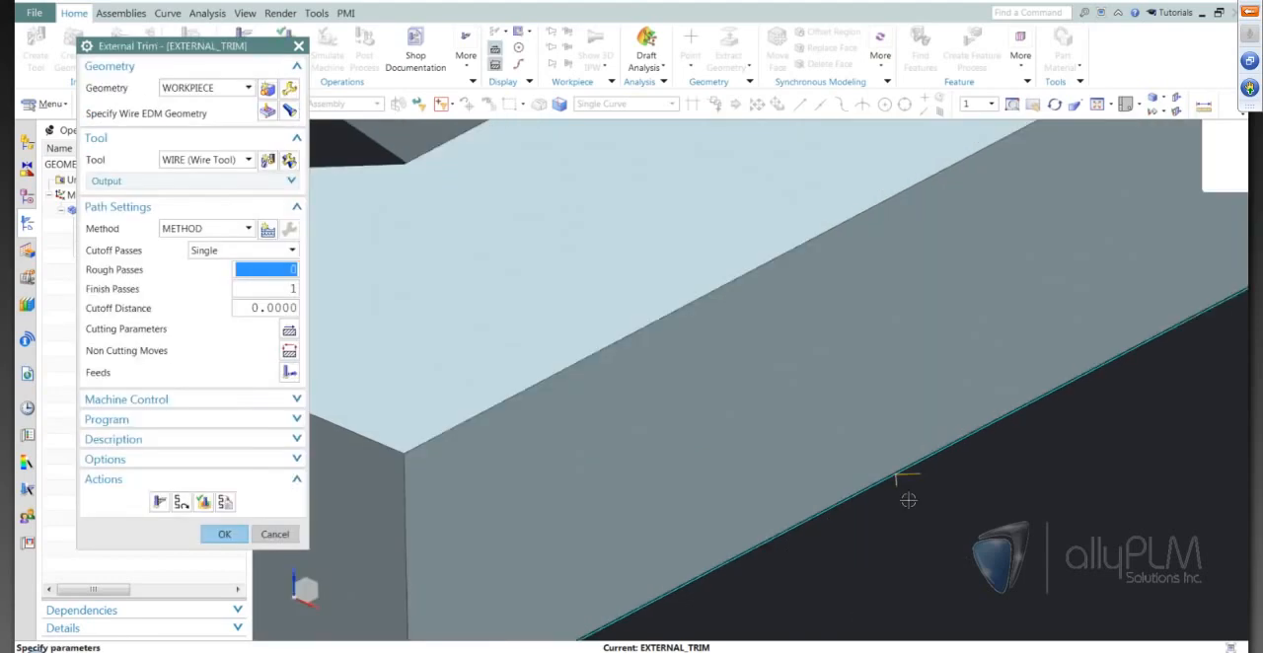
Set the lead-in method to Circular with an arc radius of 4, regenerate the tool path and accept the External Trim operation.
click(290, 353)
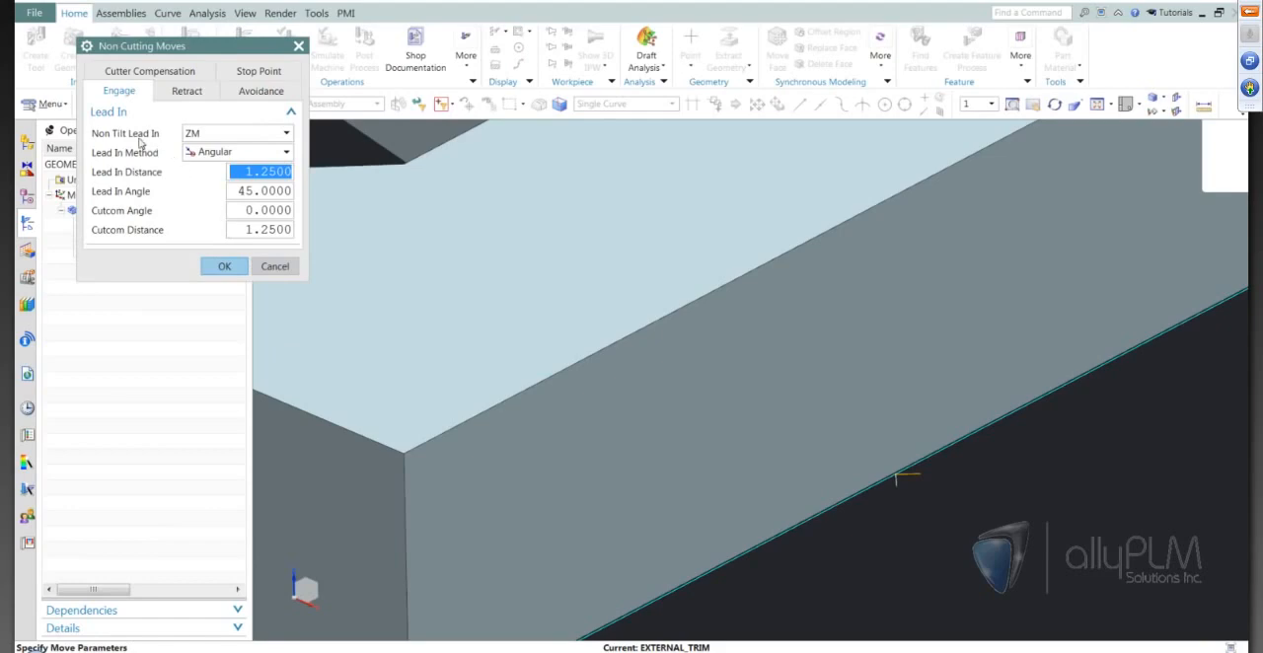
click(251, 153)
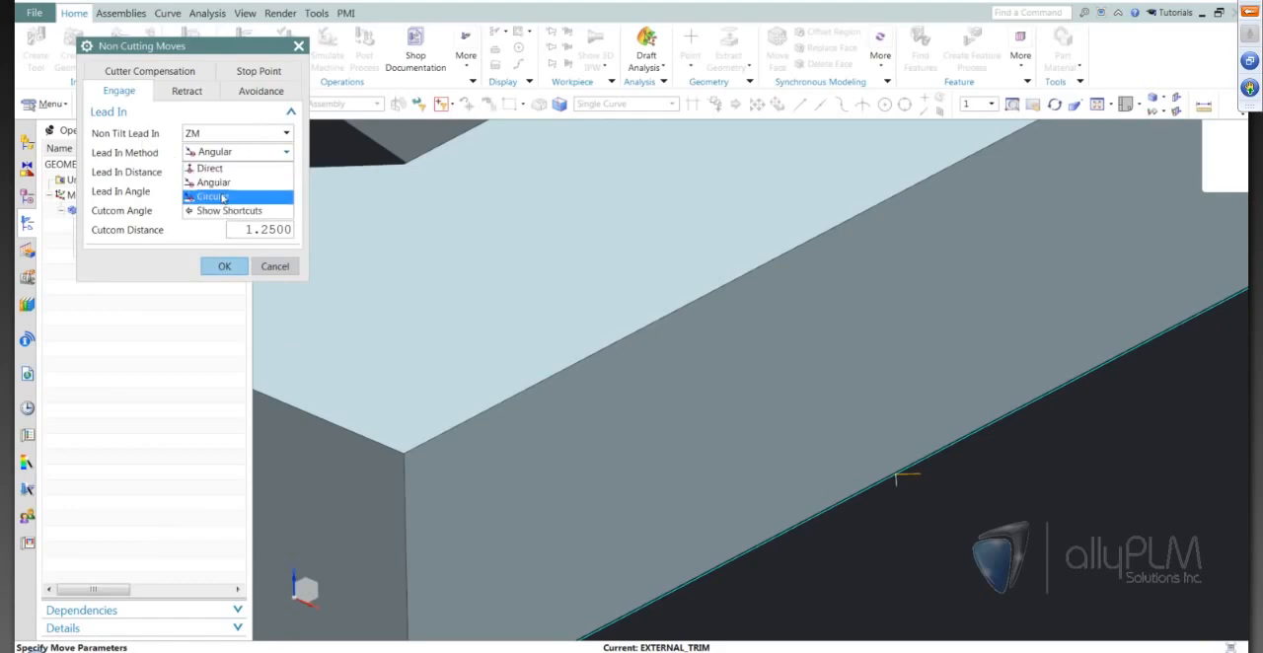
click(223, 197)
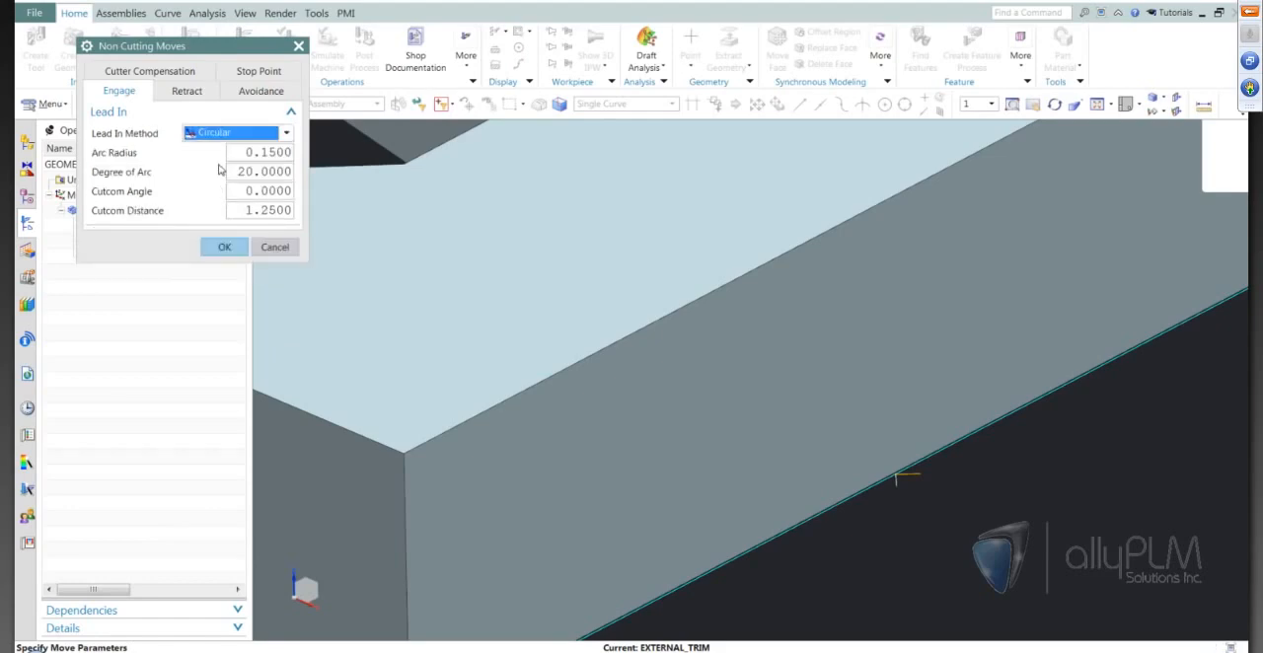
double_click(283, 154)
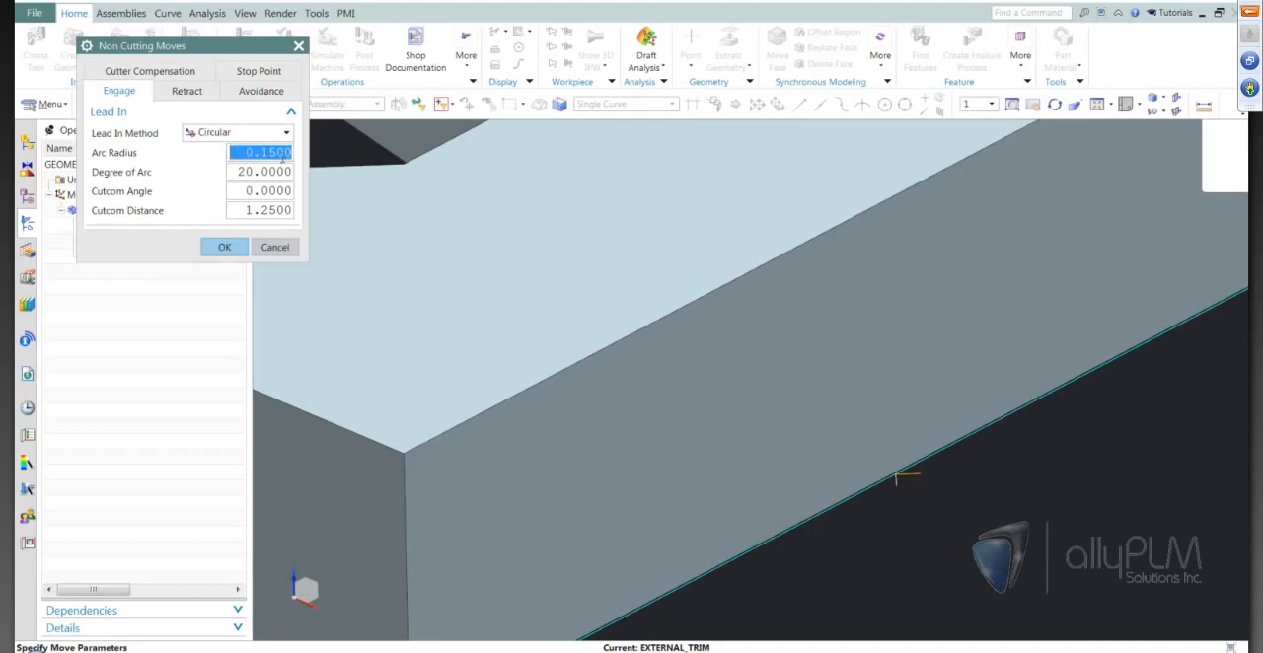
text(4)
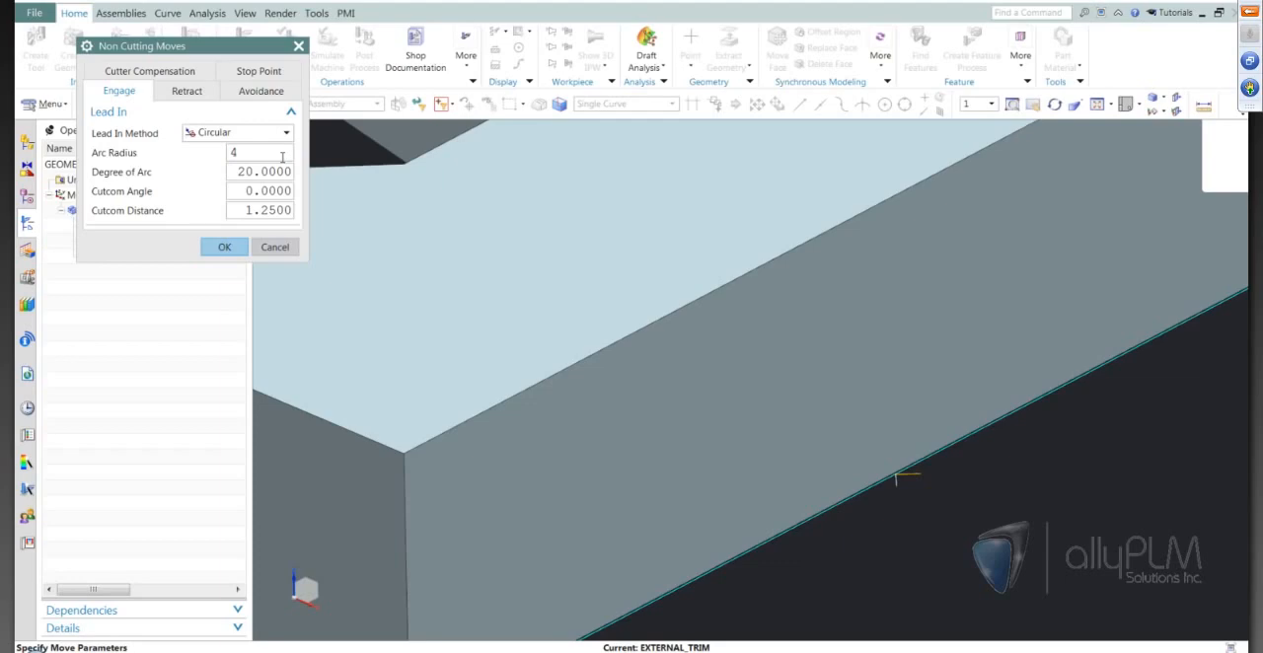
click(225, 246)
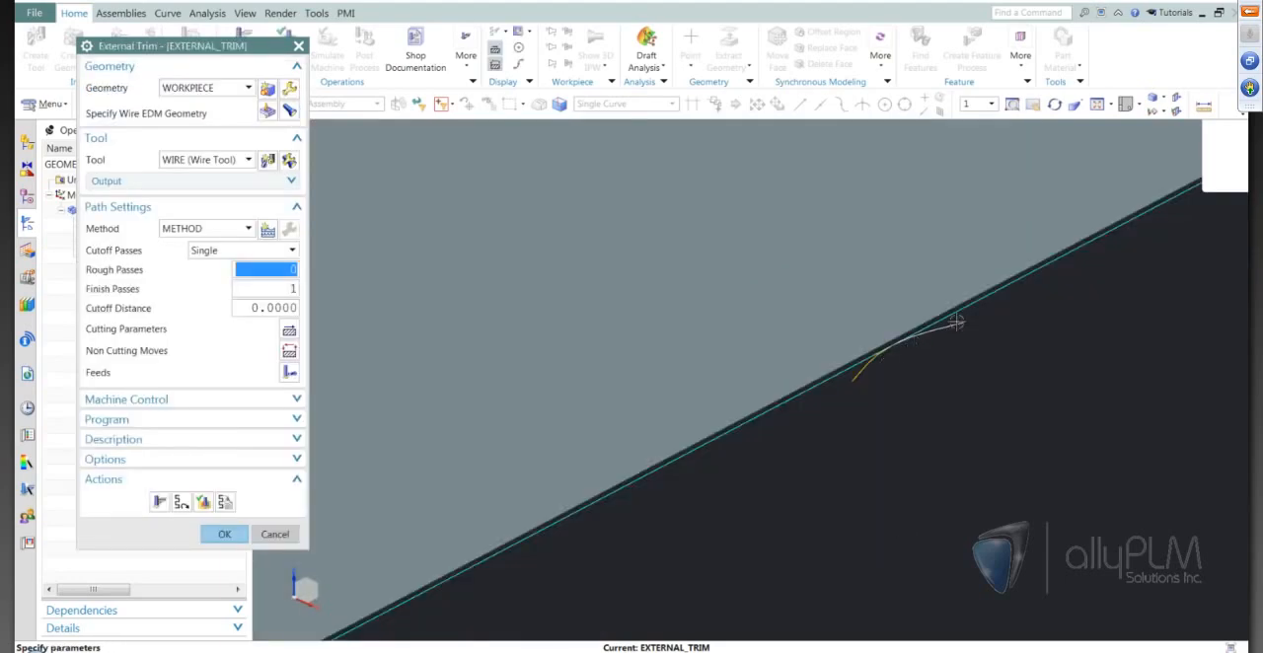
click(225, 534)
Examine the plate's open upper-right profile with the concave arc and the square notch from the top view.
scroll(807, 410, down, 3)
scroll(807, 410, down, 7)
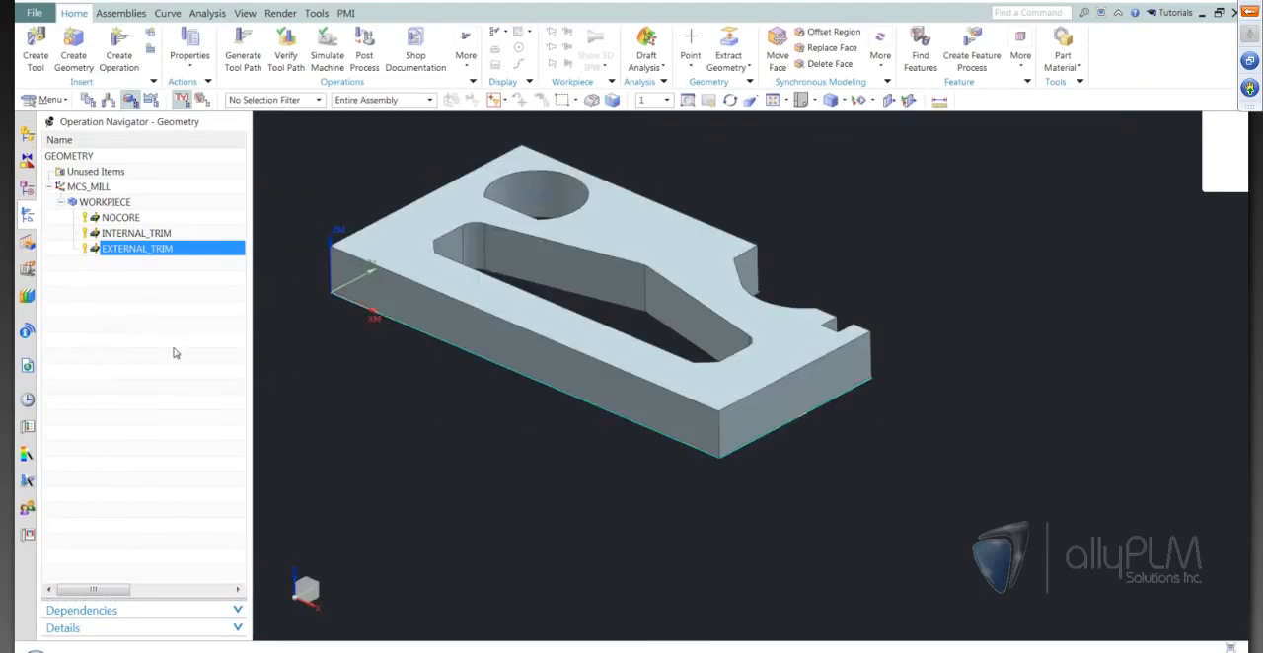
click(176, 353)
scroll(861, 471, up, 5)
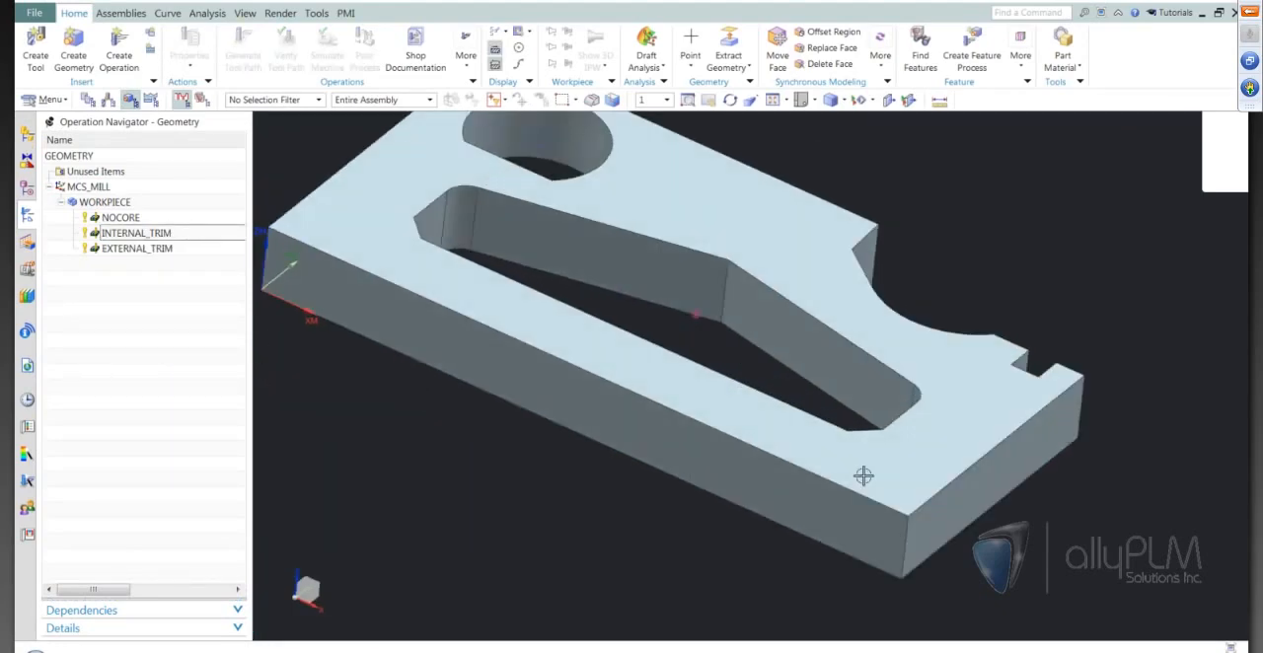
scroll(863, 476, up, 2)
key(F8)
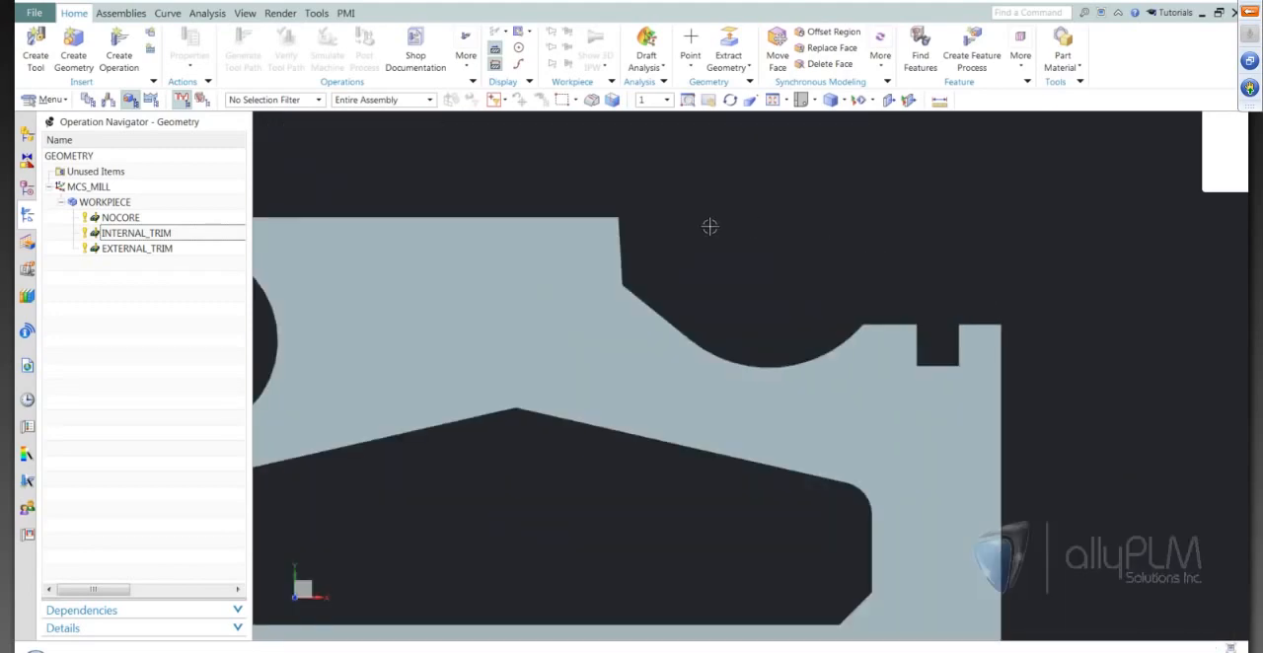
scroll(921, 217, down, 3)
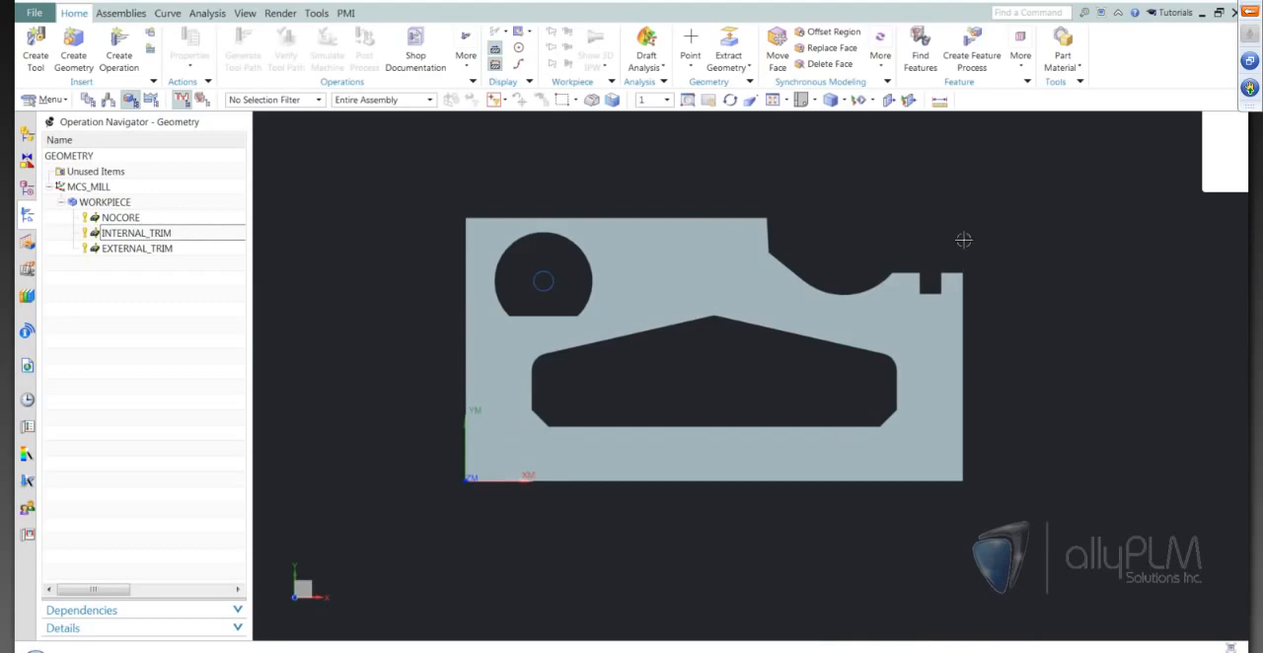
scroll(979, 223, up, 3)
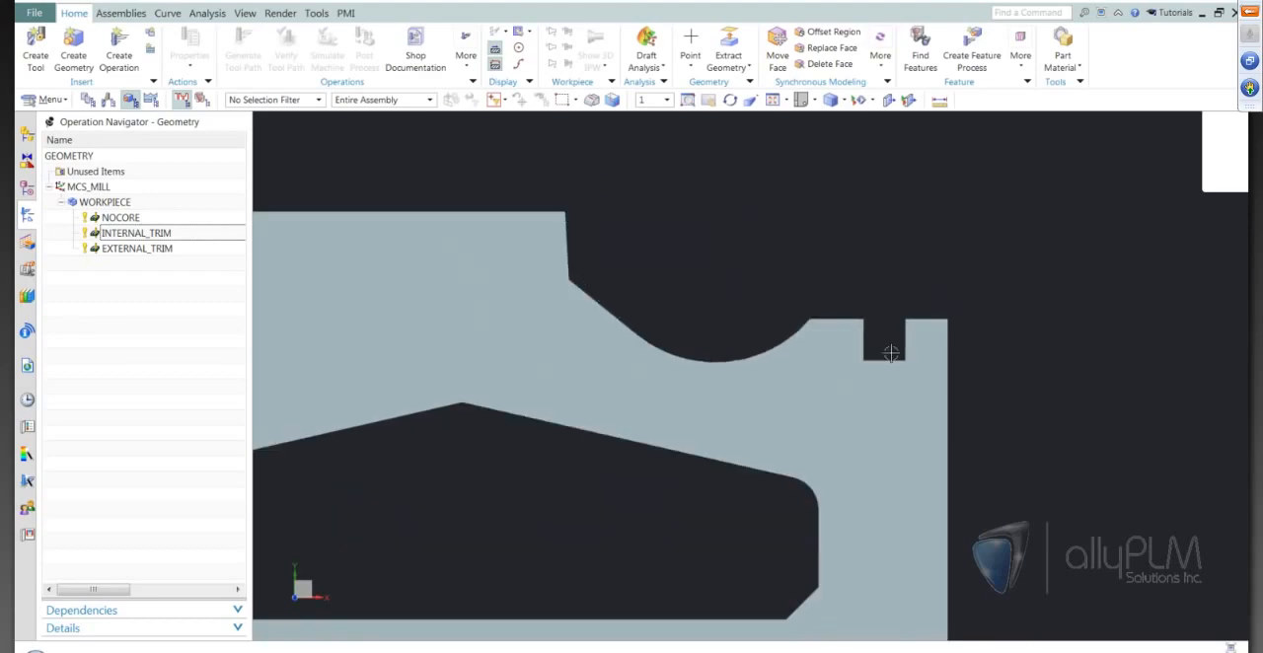
scroll(714, 255, down, 1)
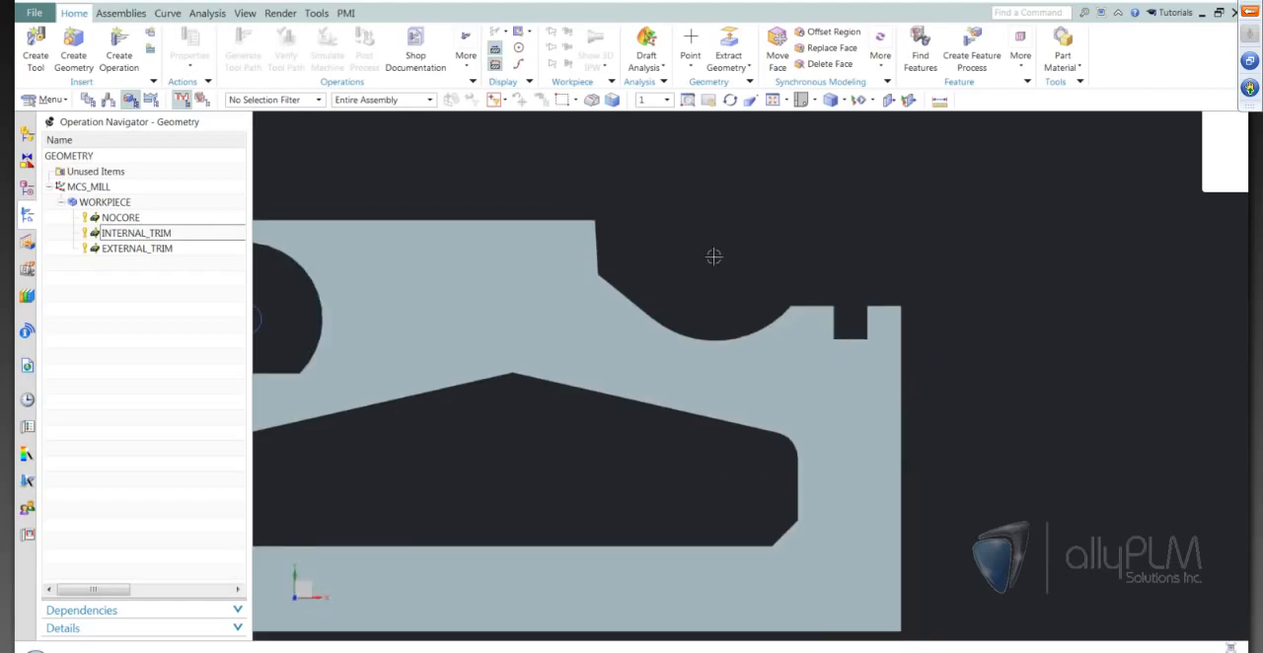
Create an Open Profile wire EDM operation in program 1234 with the WIRE tool and WORKPIECE geometry, and open its wire EDM geometry definition.
click(118, 54)
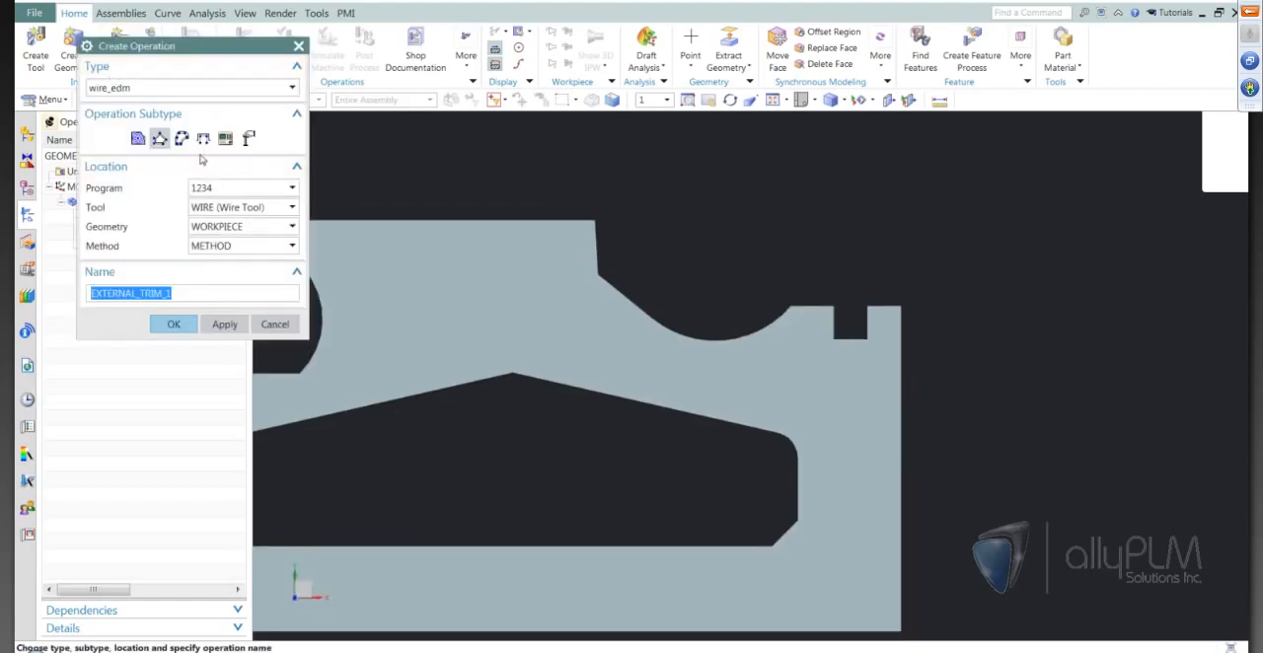
click(204, 140)
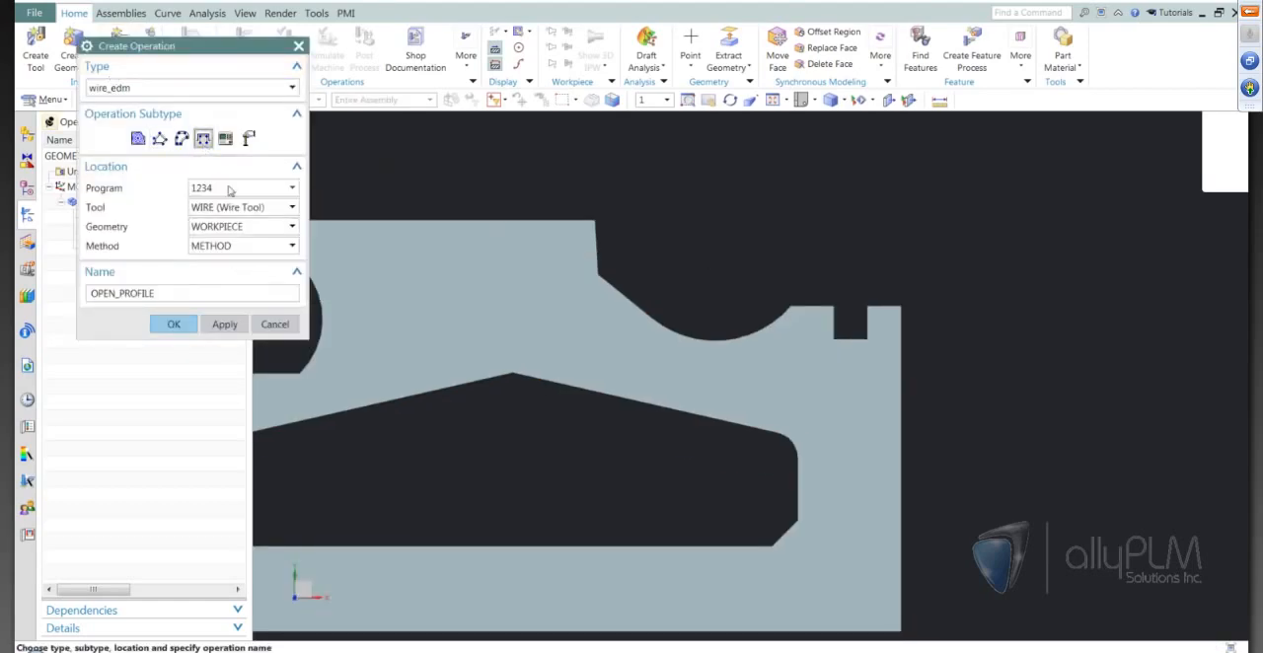
click(173, 323)
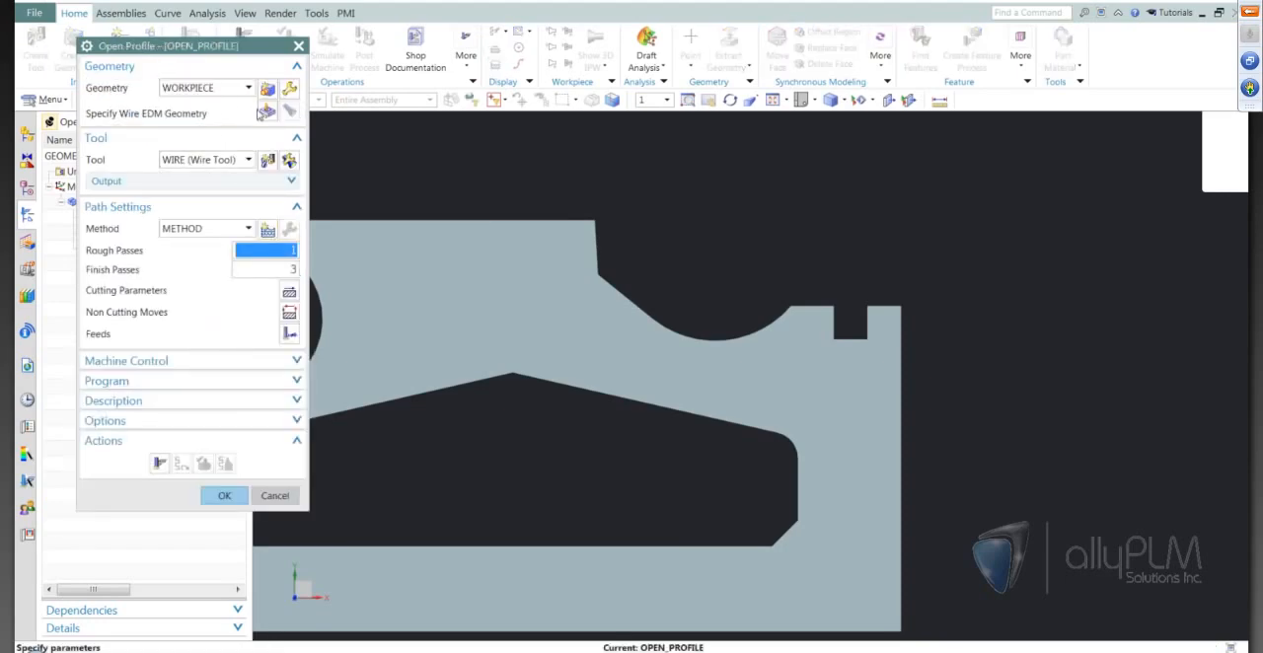
click(267, 112)
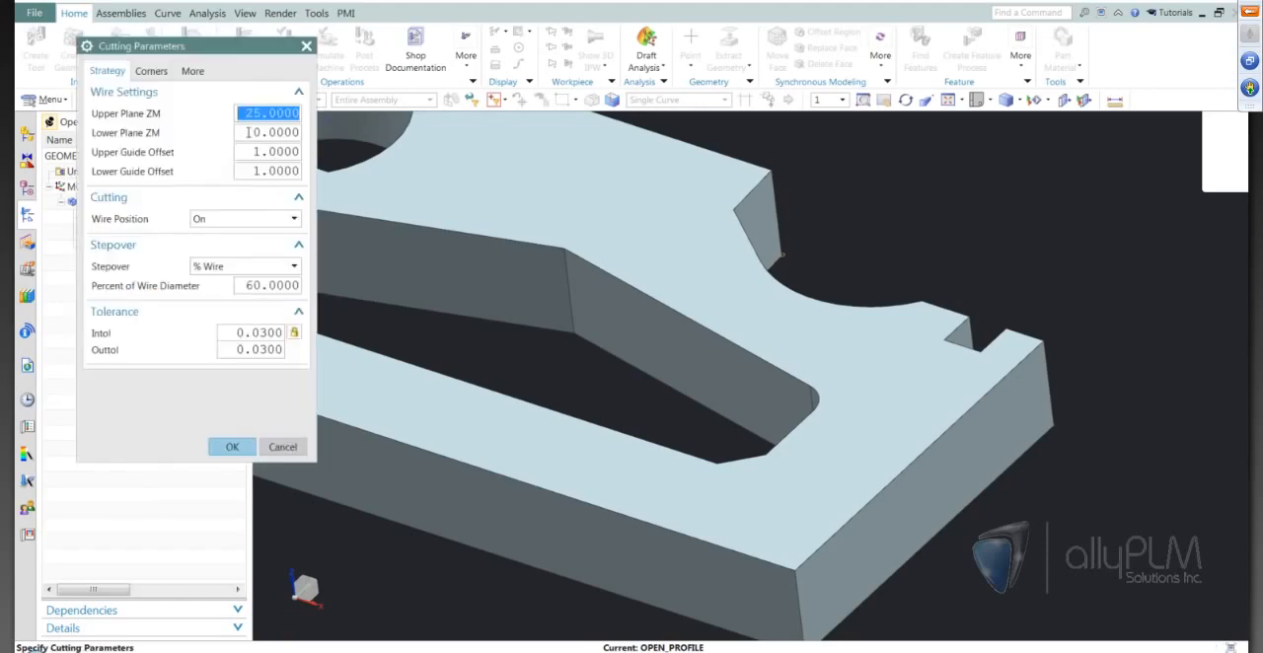
Set the Open Profile's Upper Plane ZM to 30 and wire position to Tanto, and generate the tool path.
text(30)
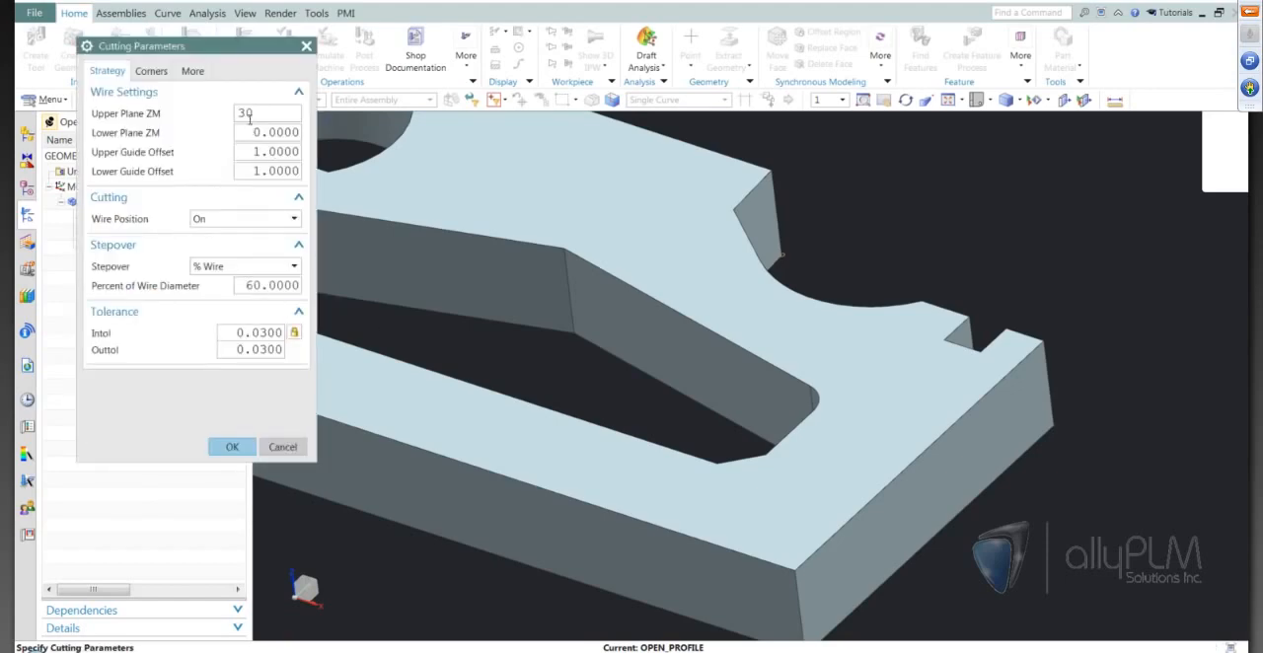
click(260, 219)
click(243, 250)
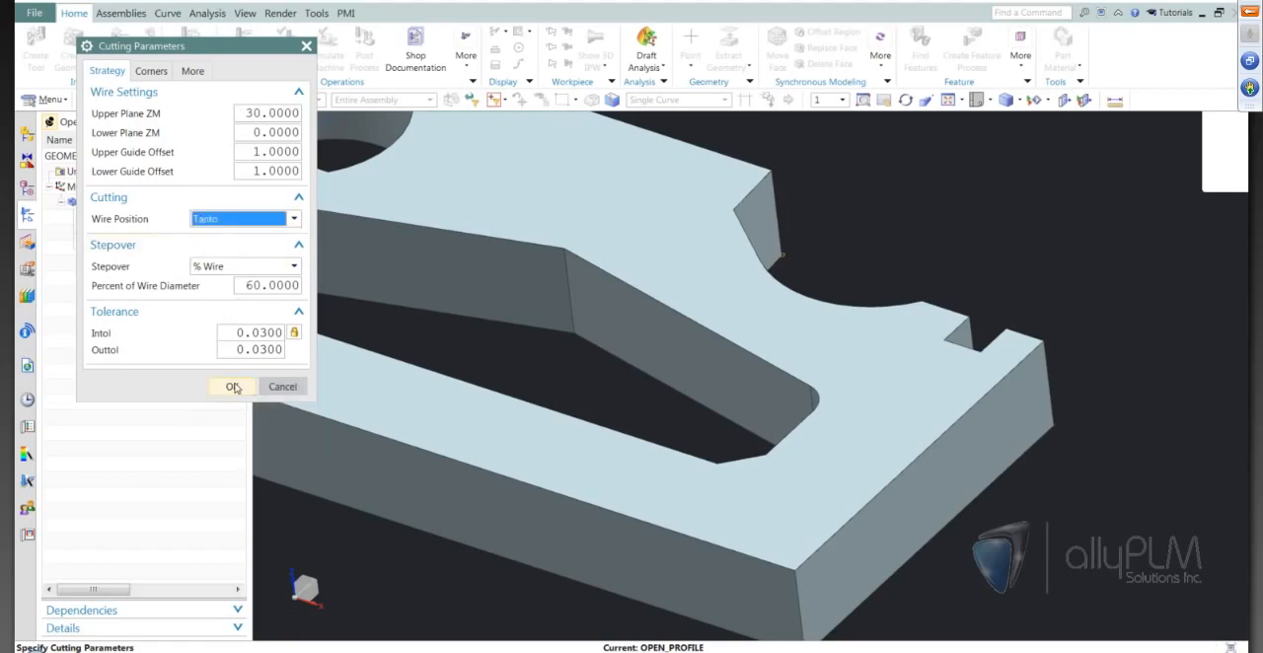
click(232, 447)
click(162, 465)
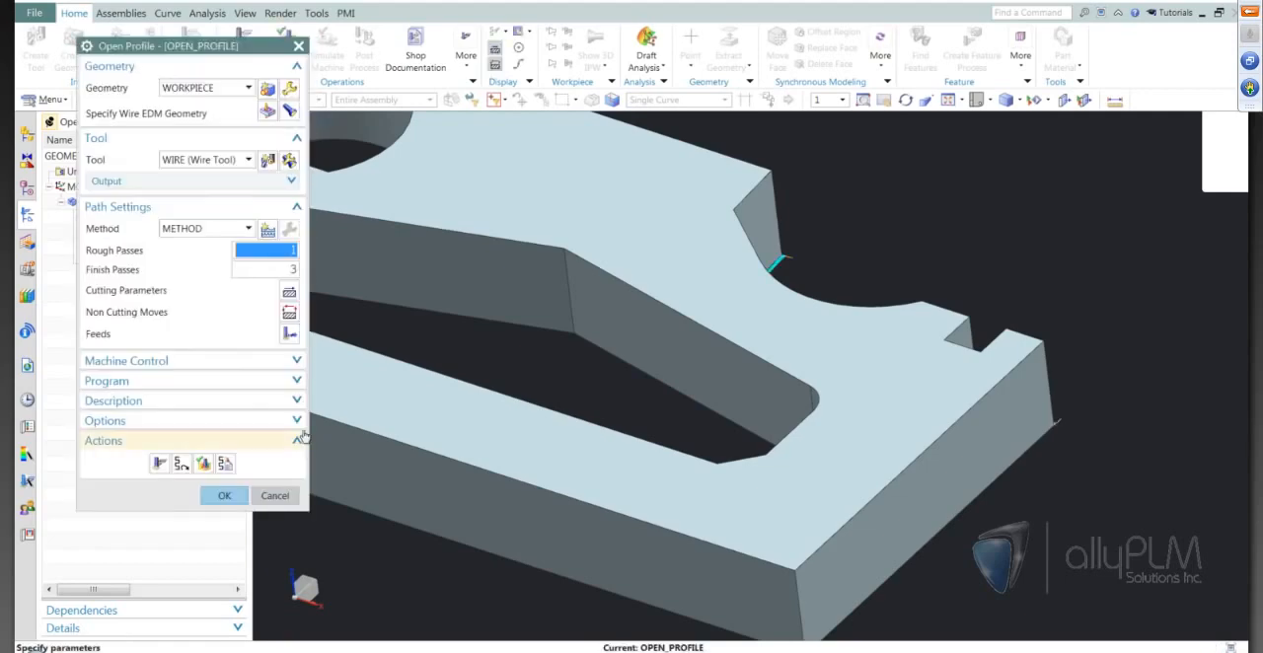
Examine the generated Open Profile tool path along the plate's arc and square notch, close up and over the whole part.
scroll(747, 456, down, 3)
middle_drag(747, 457, 818, 512)
scroll(813, 511, up, 3)
scroll(817, 511, up, 2)
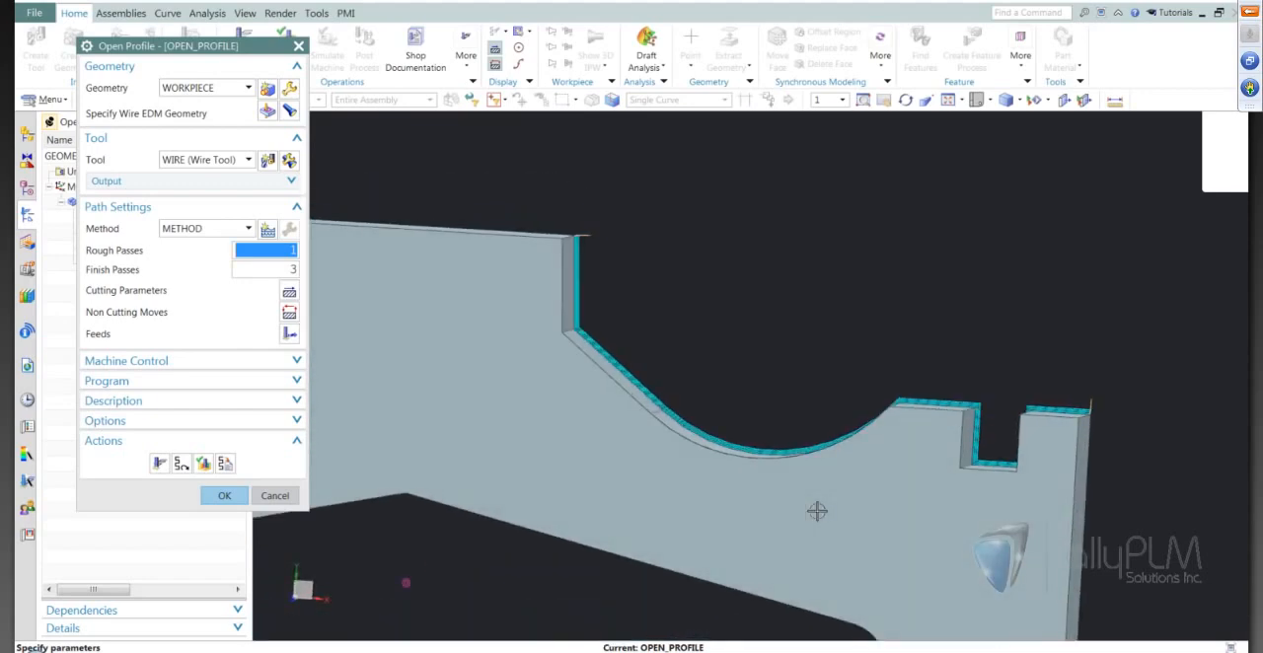
key(F8)
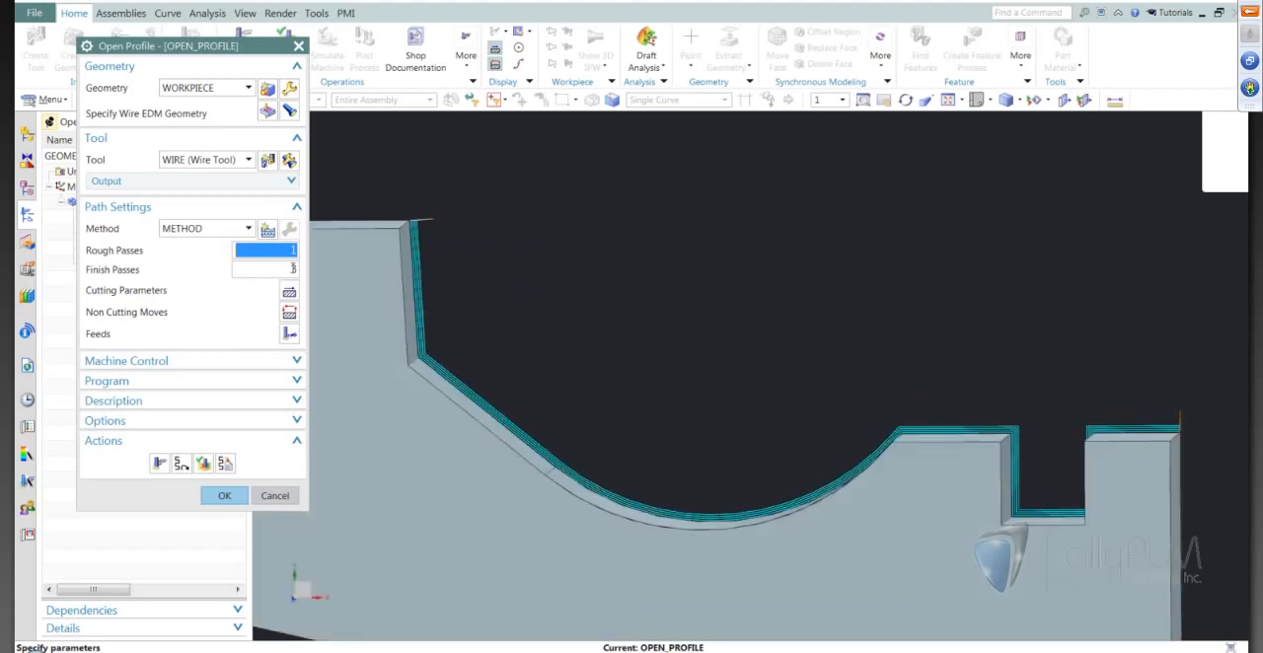
scroll(602, 340, down, 1)
middle_drag(602, 340, 602, 341)
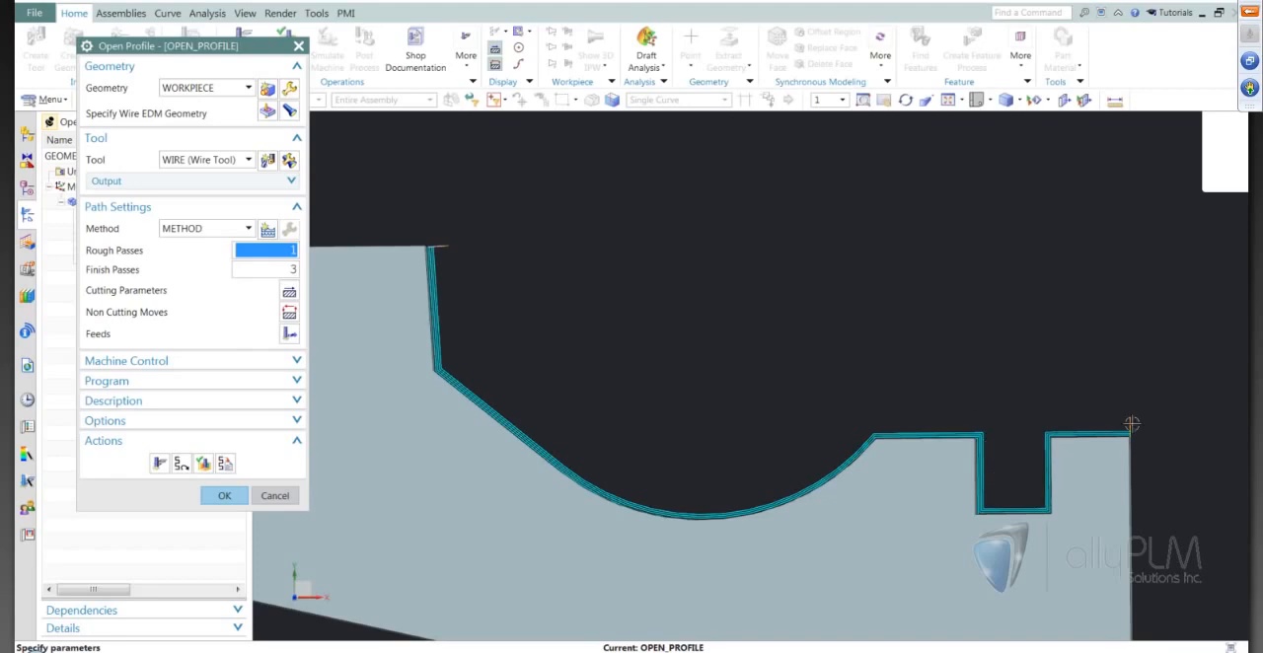
scroll(942, 261, down, 5)
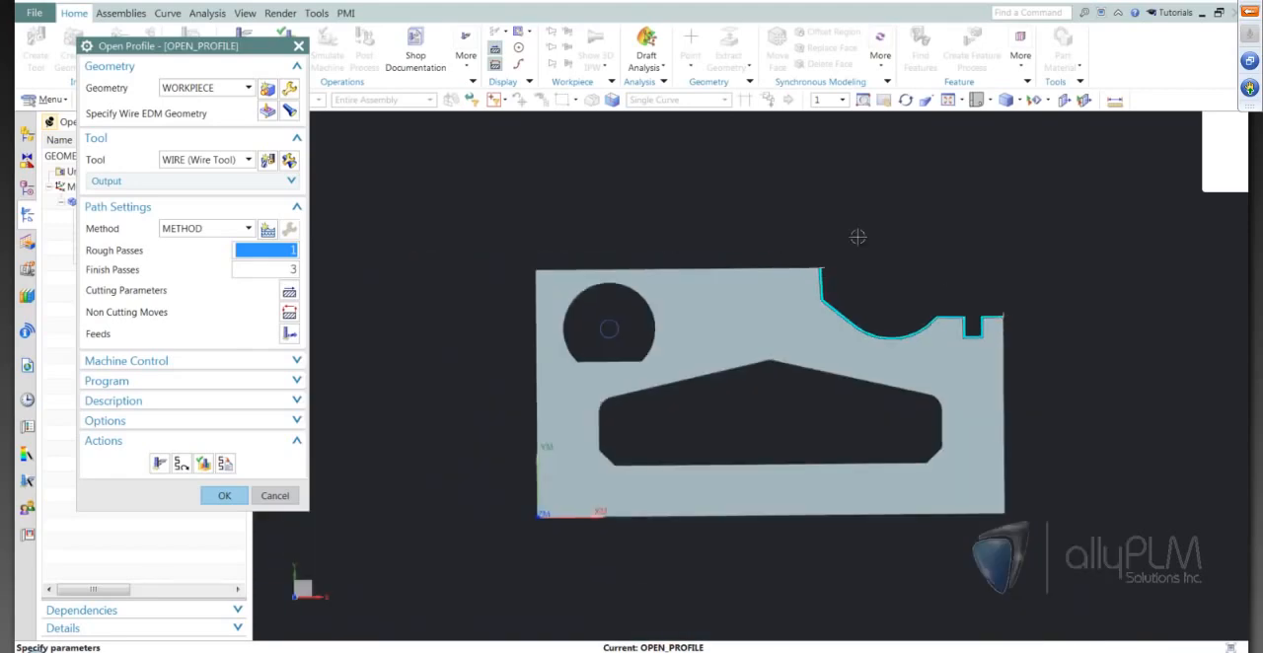
middle_drag(1094, 405, 765, 393)
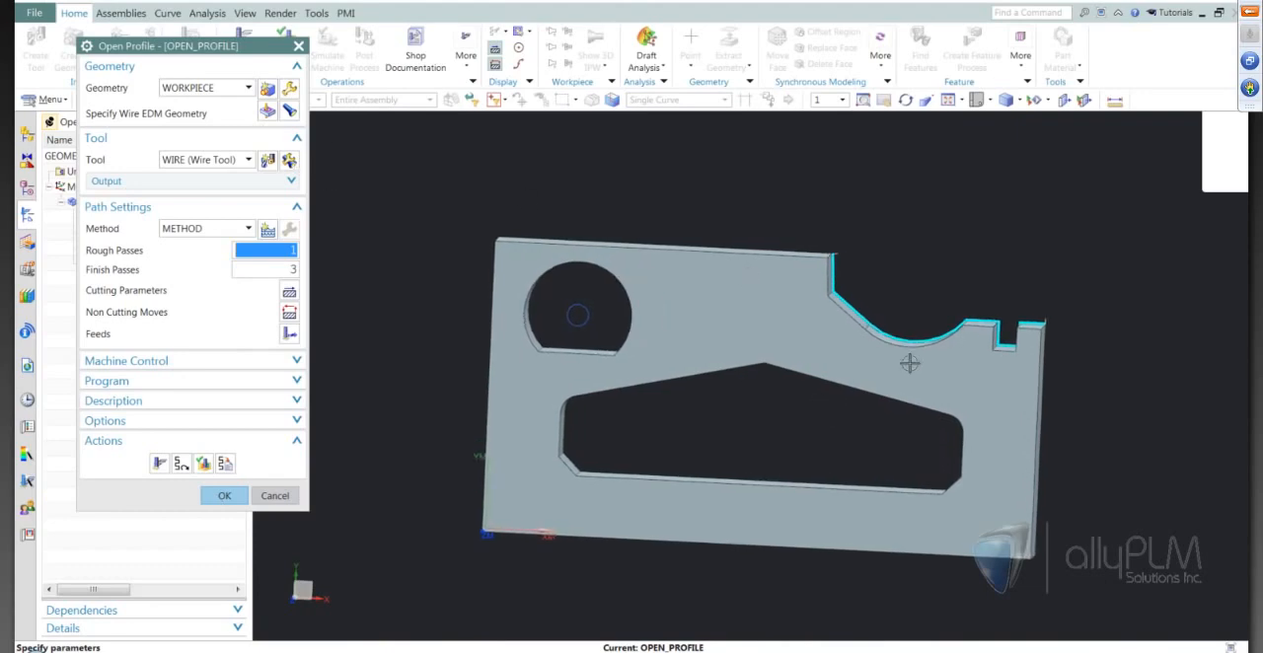
middle_drag(759, 406, 807, 398)
key(F8)
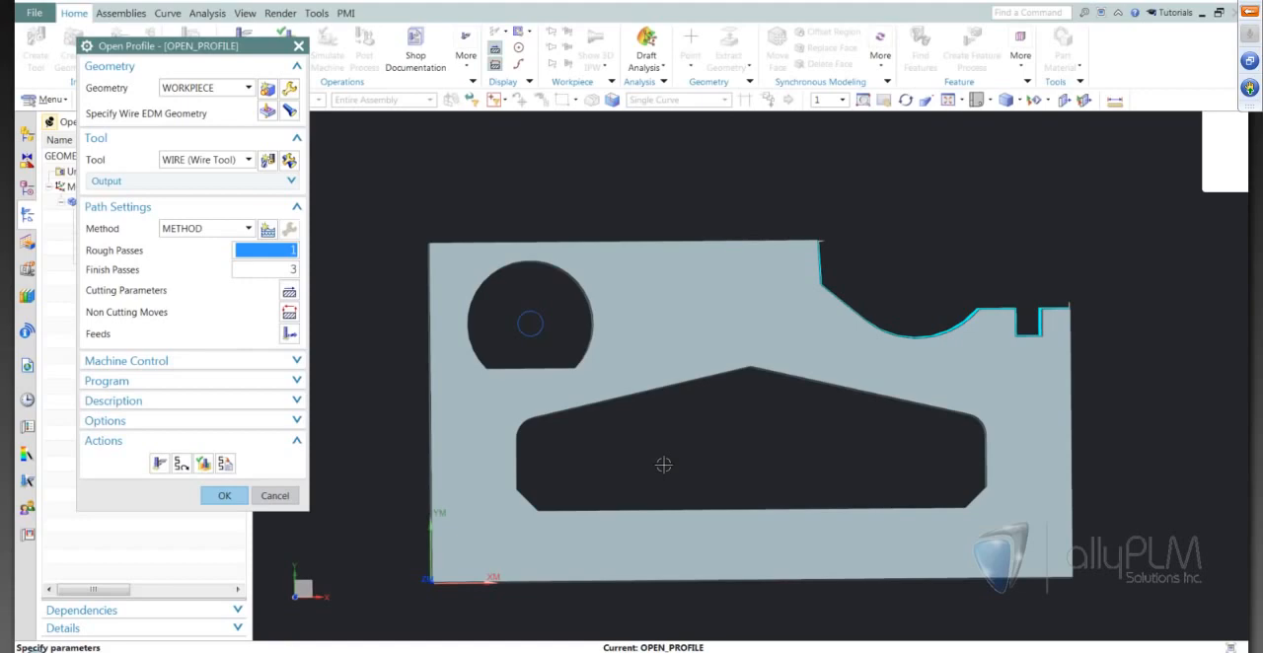
key(F8)
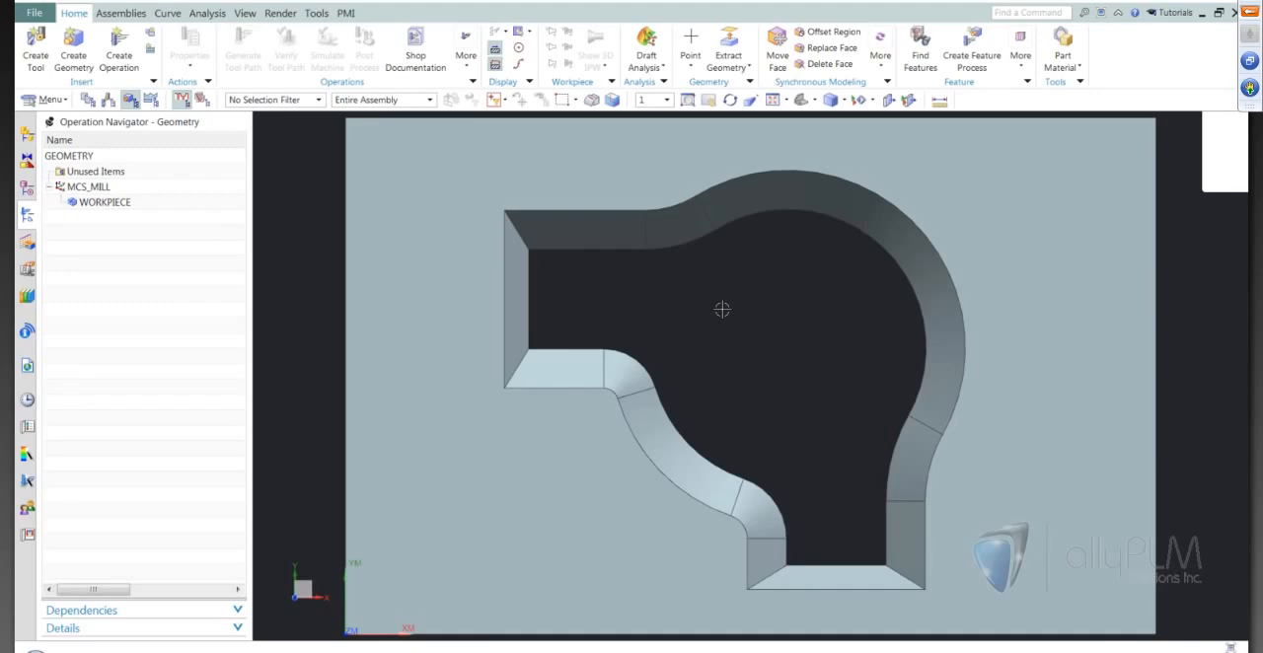
Specify the solid body with the tapered opening as the part geometry of WORKPIECE.
double_click(118, 203)
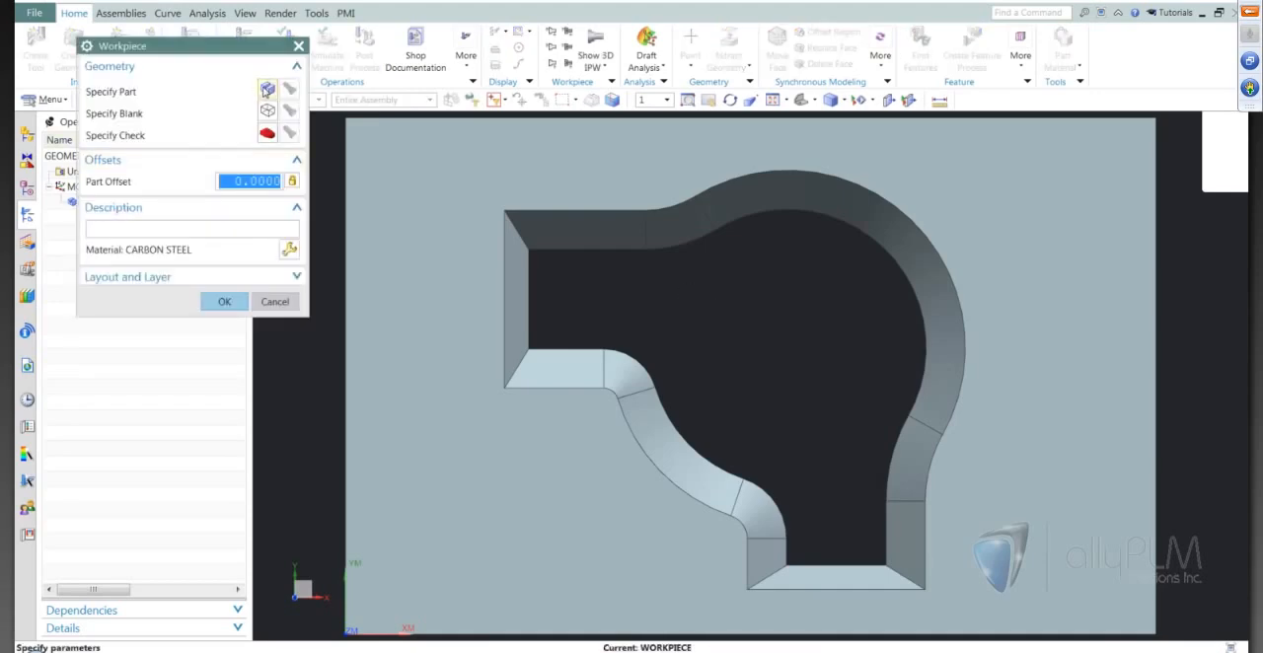
click(268, 88)
click(419, 218)
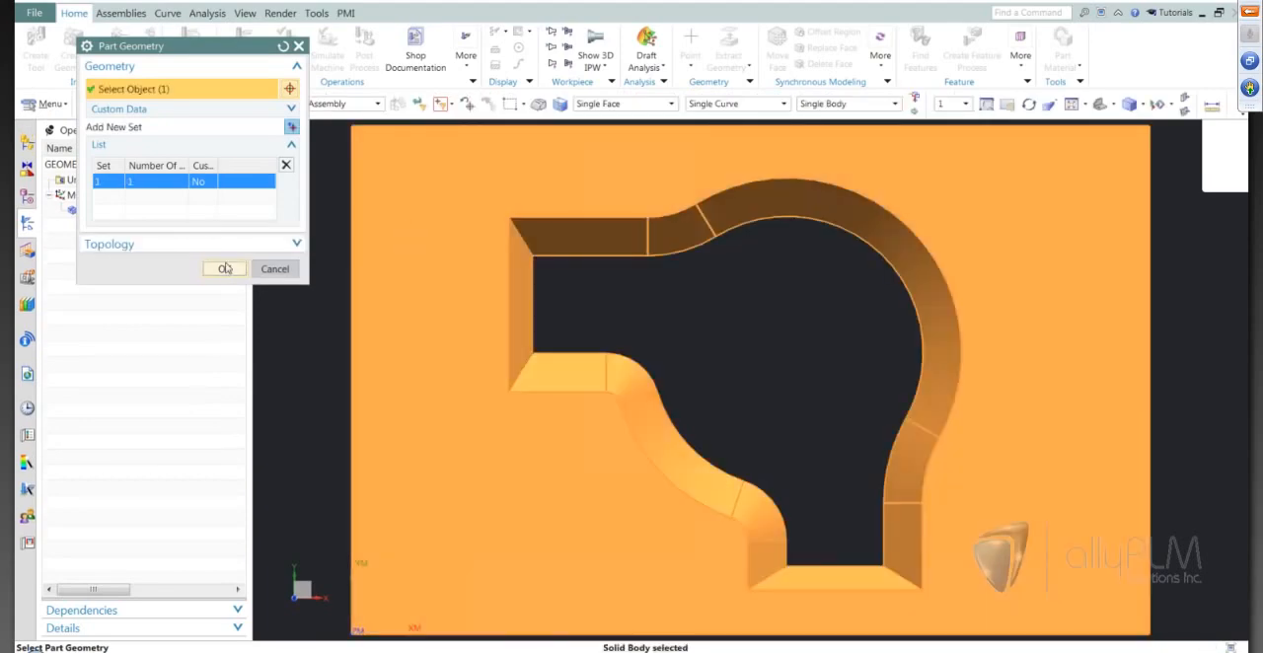
click(225, 263)
click(224, 302)
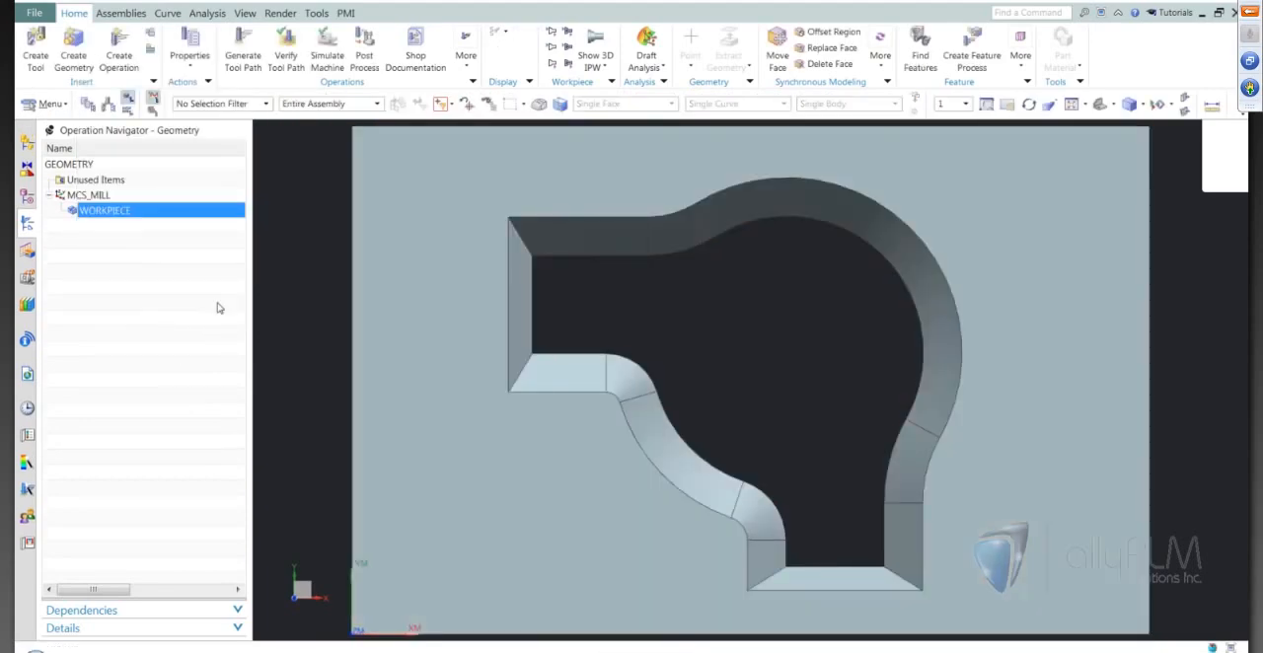
Create an Internal Trim wire EDM operation in program 1234 under WORKPIECE, with the tool left at NONE.
click(119, 55)
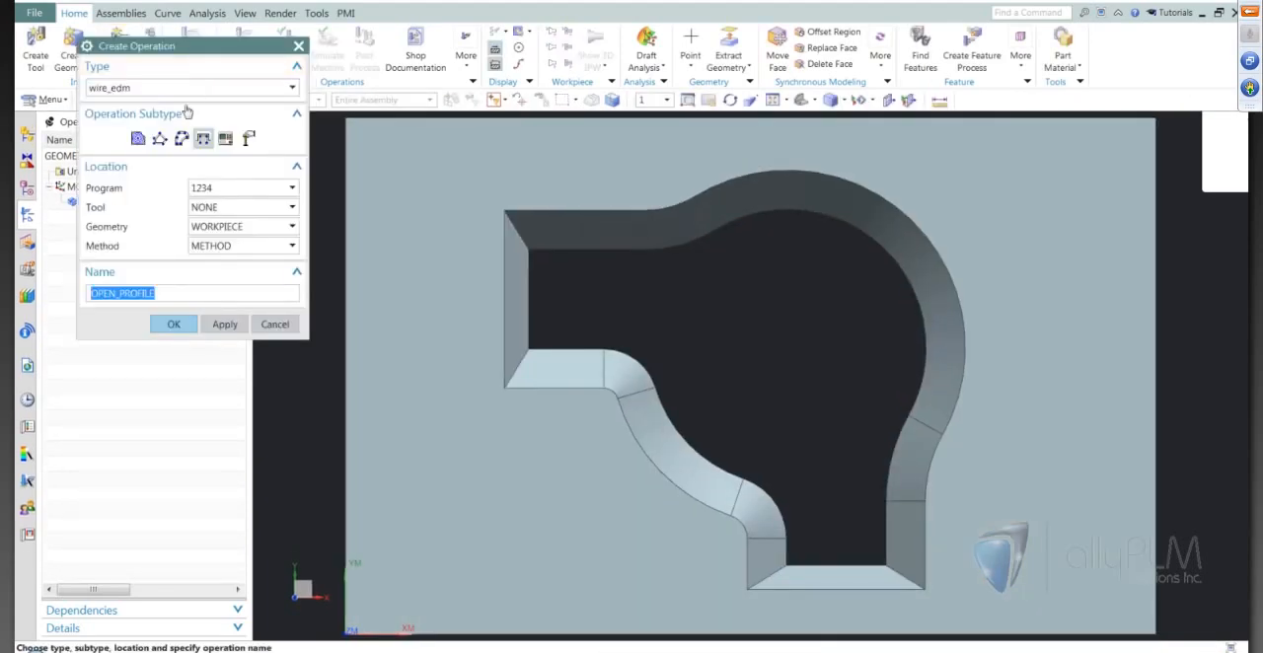
mouse_move(182, 141)
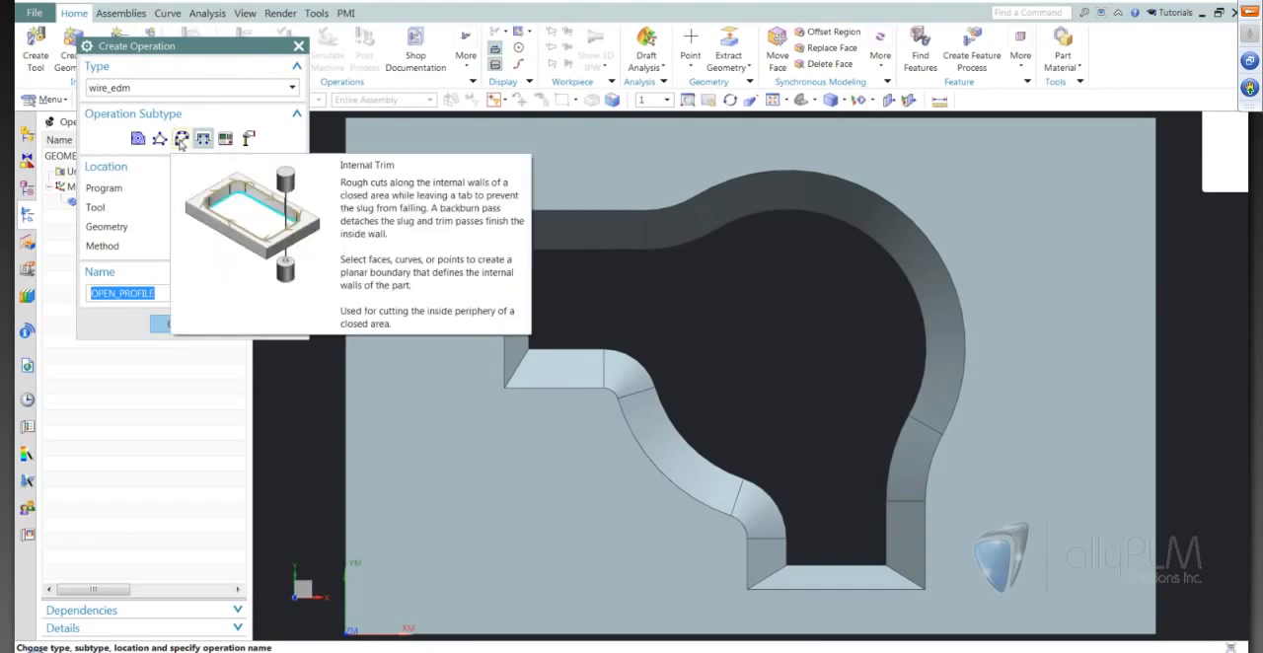
click(182, 139)
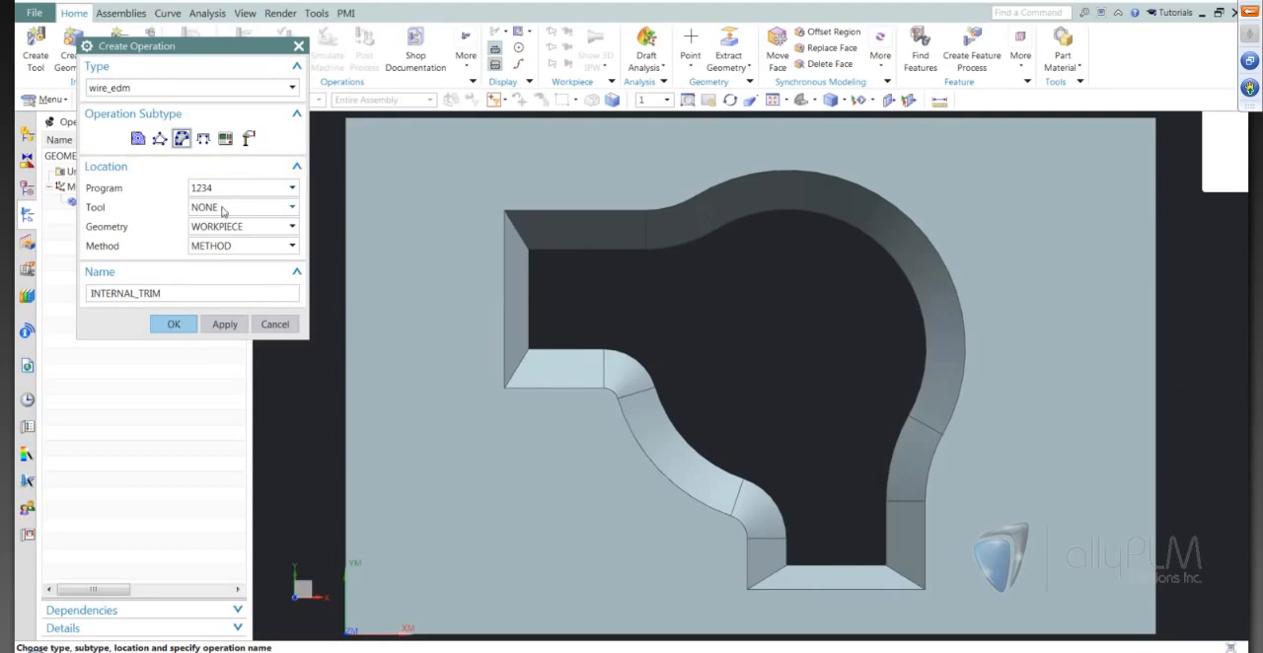
click(170, 324)
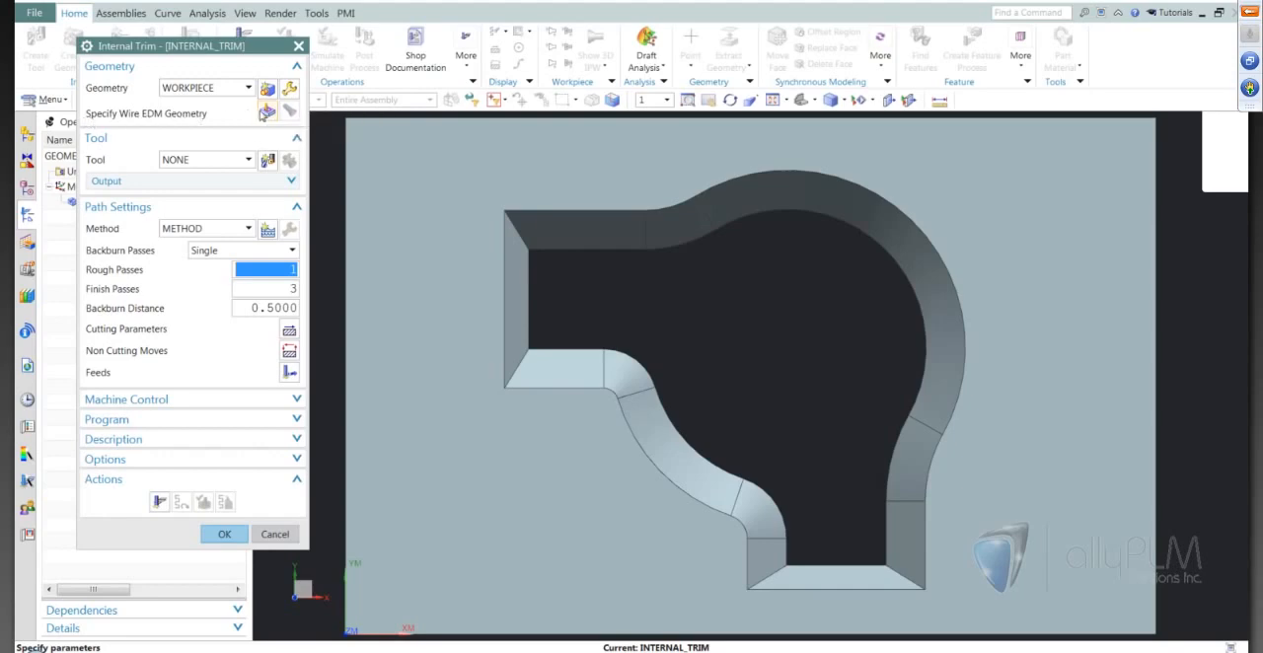
Set the wire EDM geometry to 4-Axis and select three adjoining tapered side faces around the opening's upper-left corner.
click(266, 114)
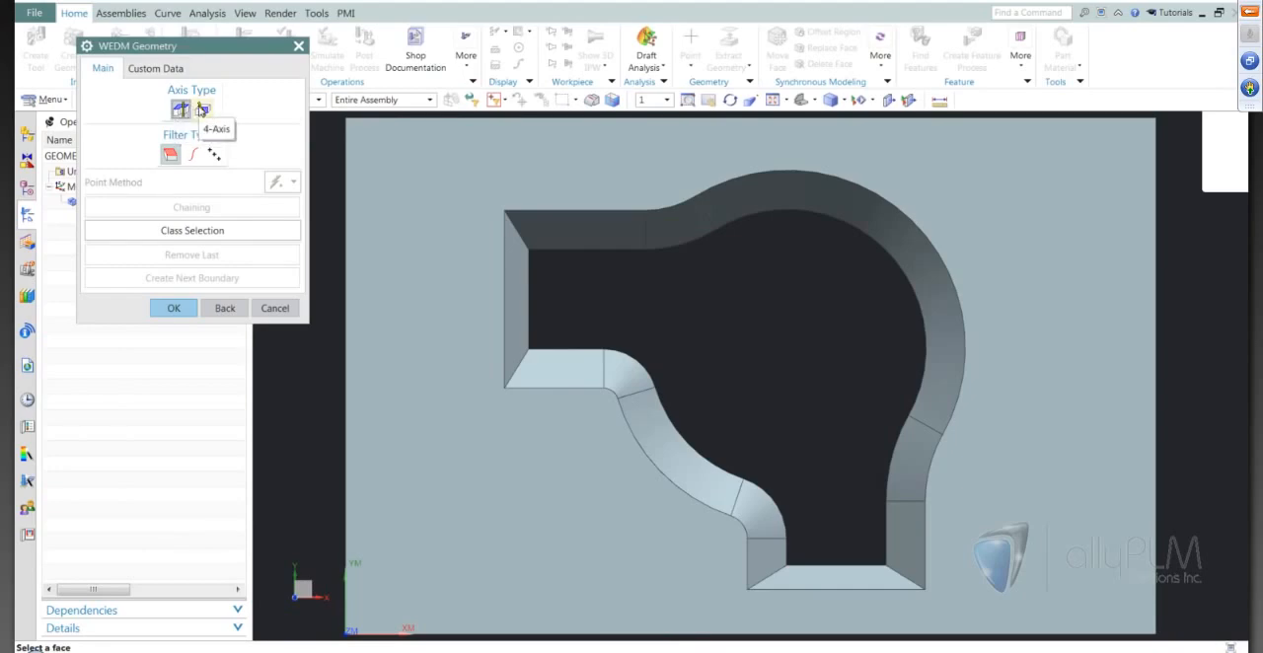
click(202, 110)
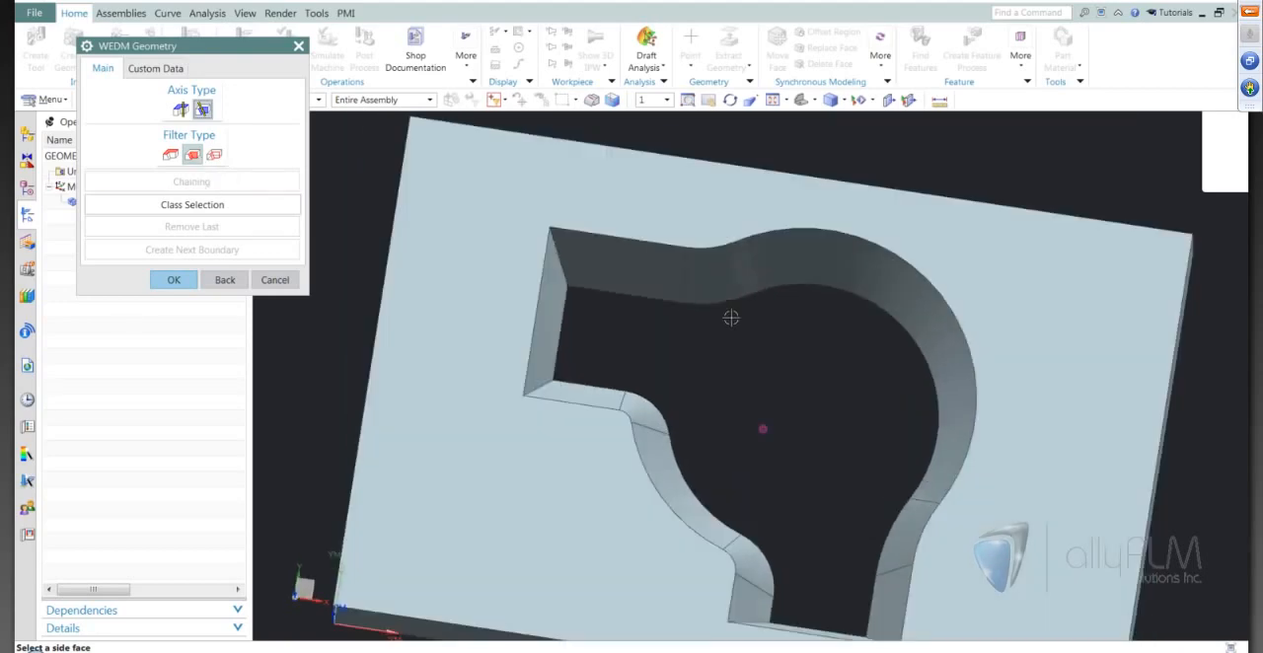
click(752, 319)
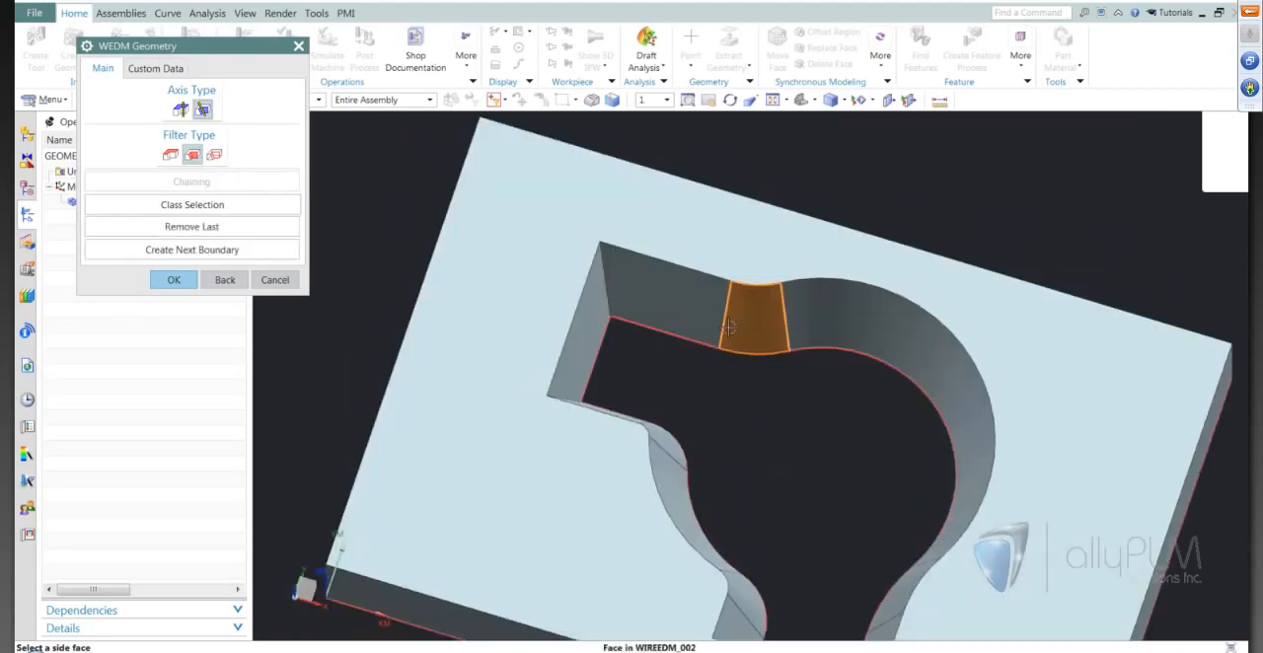
click(667, 305)
click(590, 340)
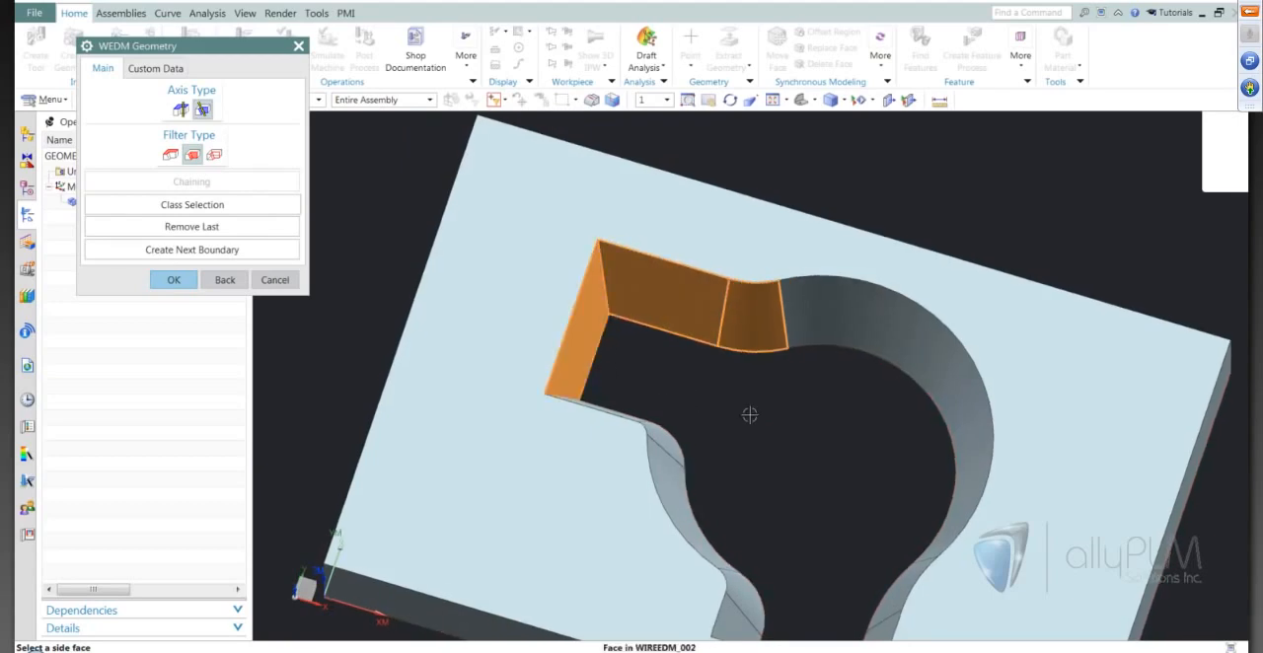
Add all remaining side faces of the tapered opening through Class Selection and accept the wire EDM geometry.
middle_drag(750, 415, 653, 333)
middle_drag(702, 371, 690, 360)
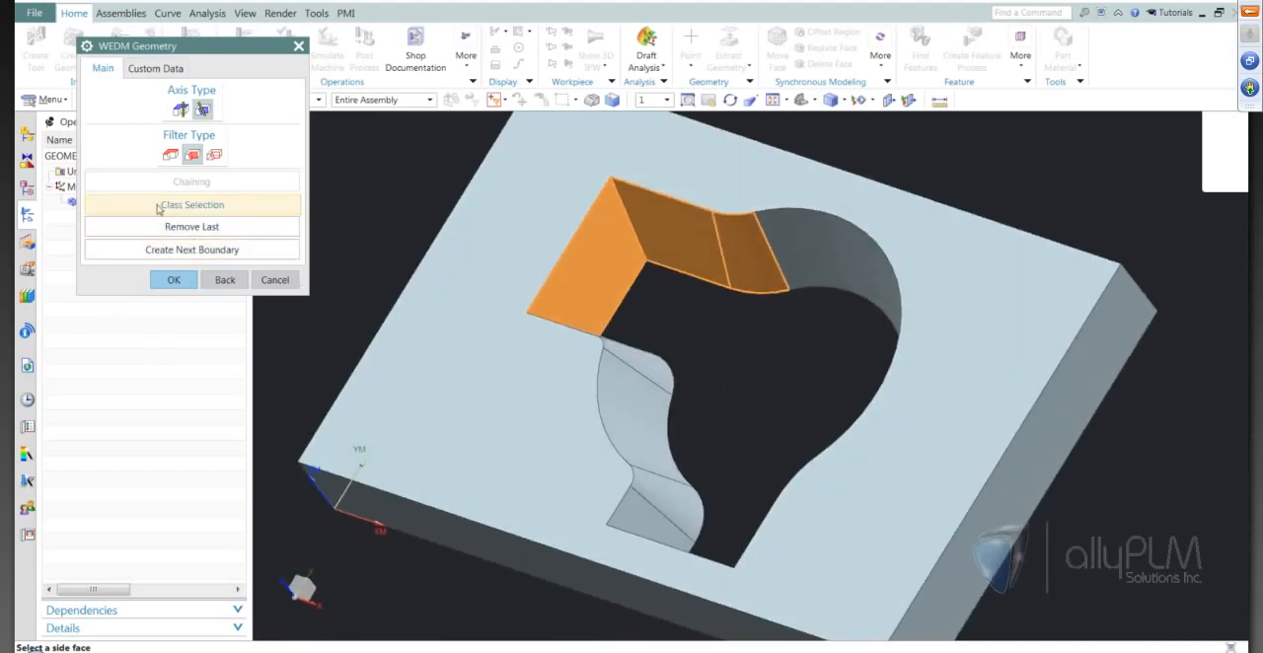
click(158, 206)
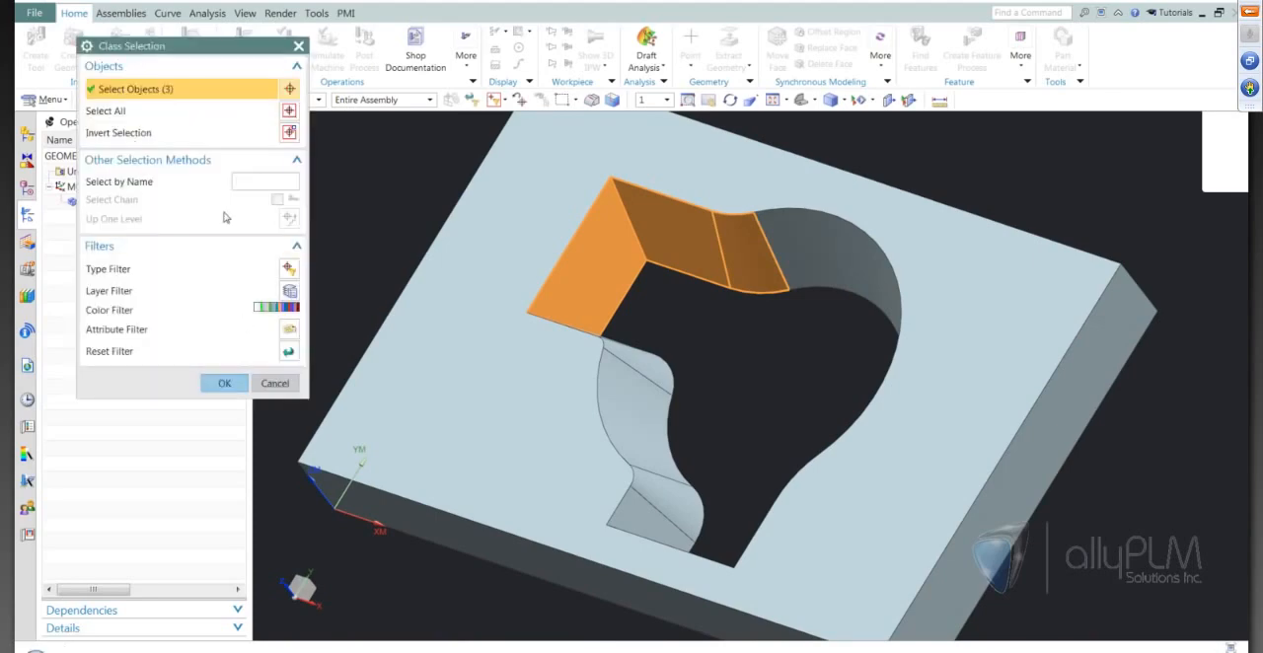
middle_drag(512, 421, 511, 429)
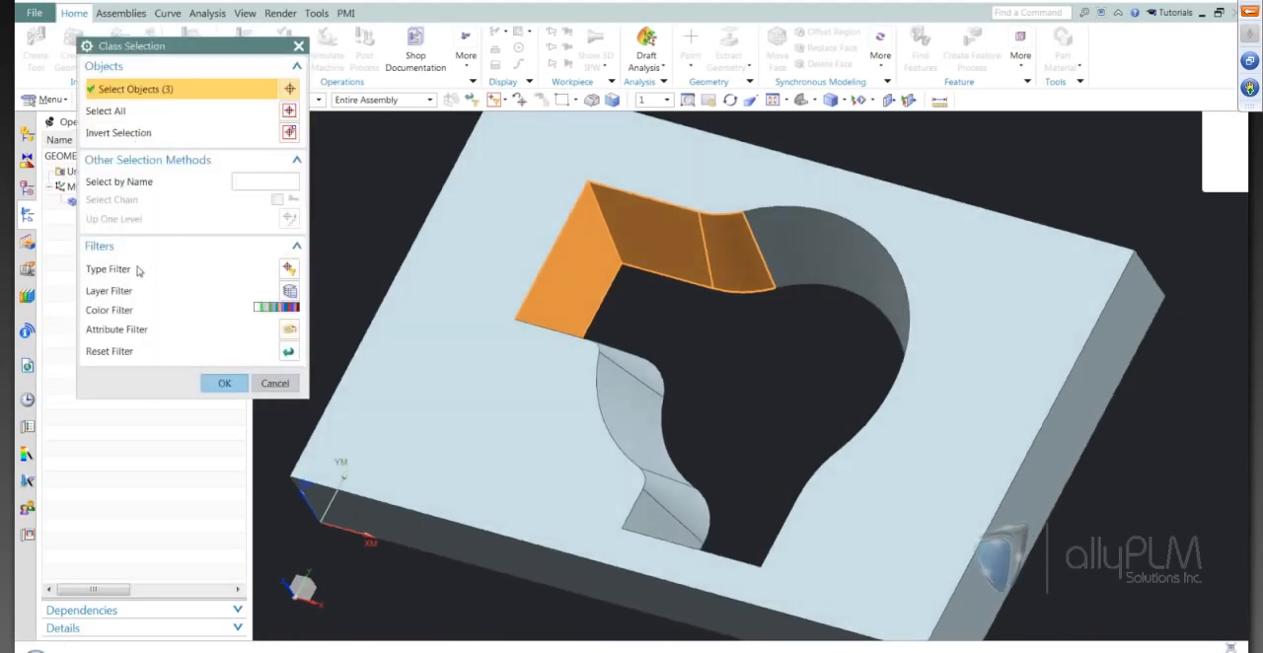
middle_drag(724, 386, 503, 582)
drag(503, 582, 880, 147)
middle_drag(779, 567, 651, 508)
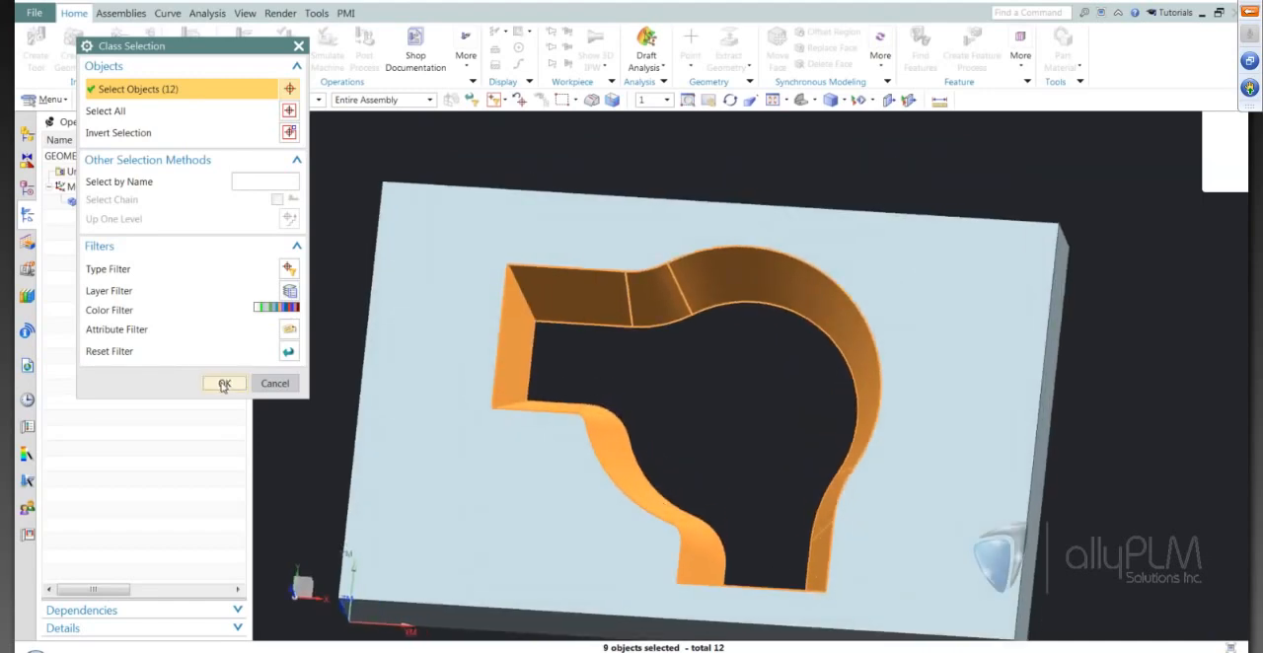
click(224, 383)
middle_drag(230, 411, 205, 347)
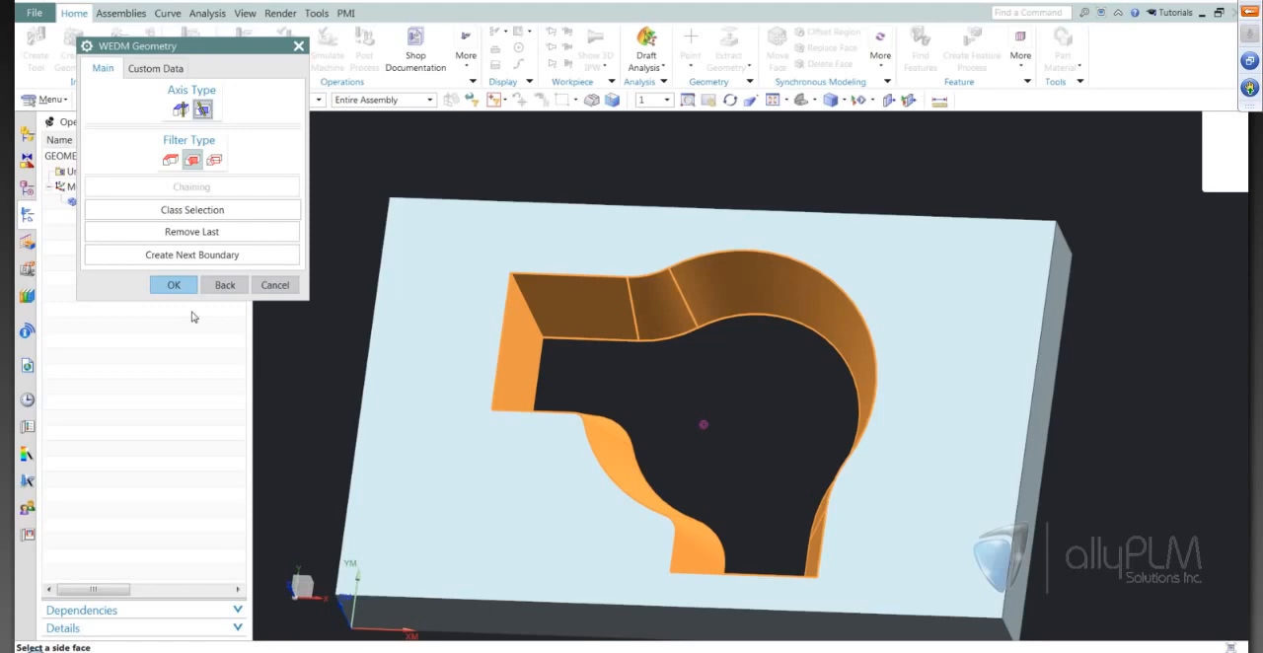
click(174, 284)
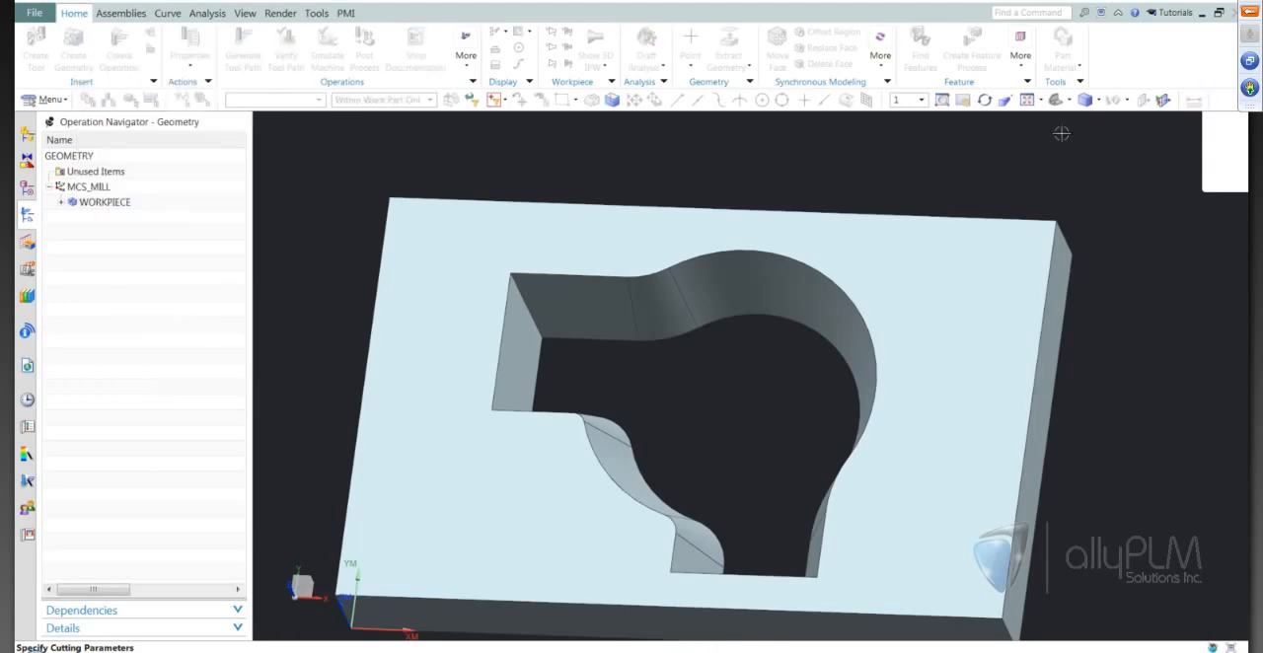
Try to measure the projected distance between the plate's top and bottom faces.
click(768, 333)
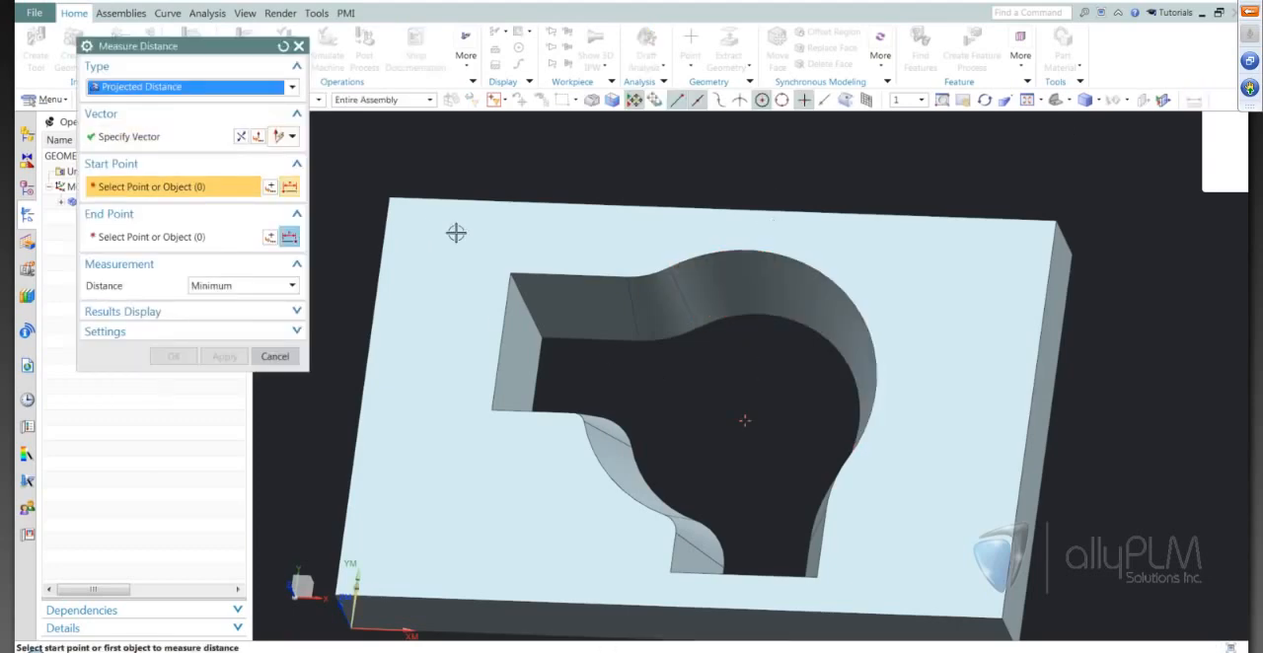
click(456, 233)
middle_drag(456, 234, 513, 471)
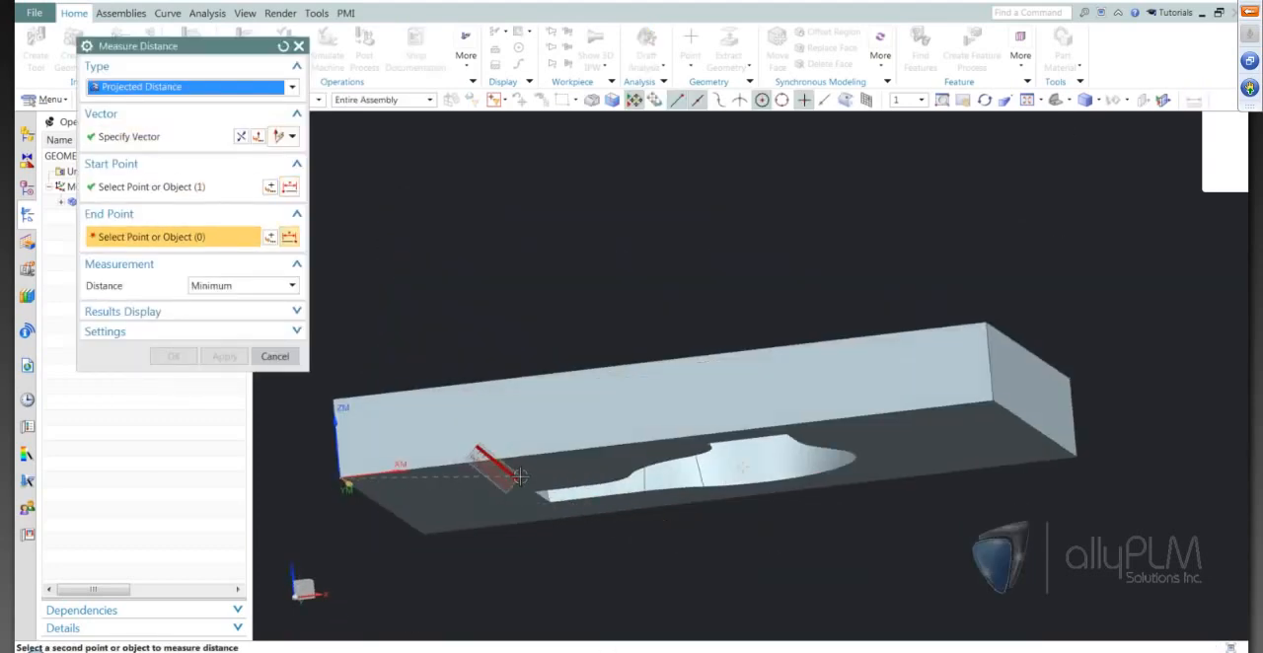
click(520, 476)
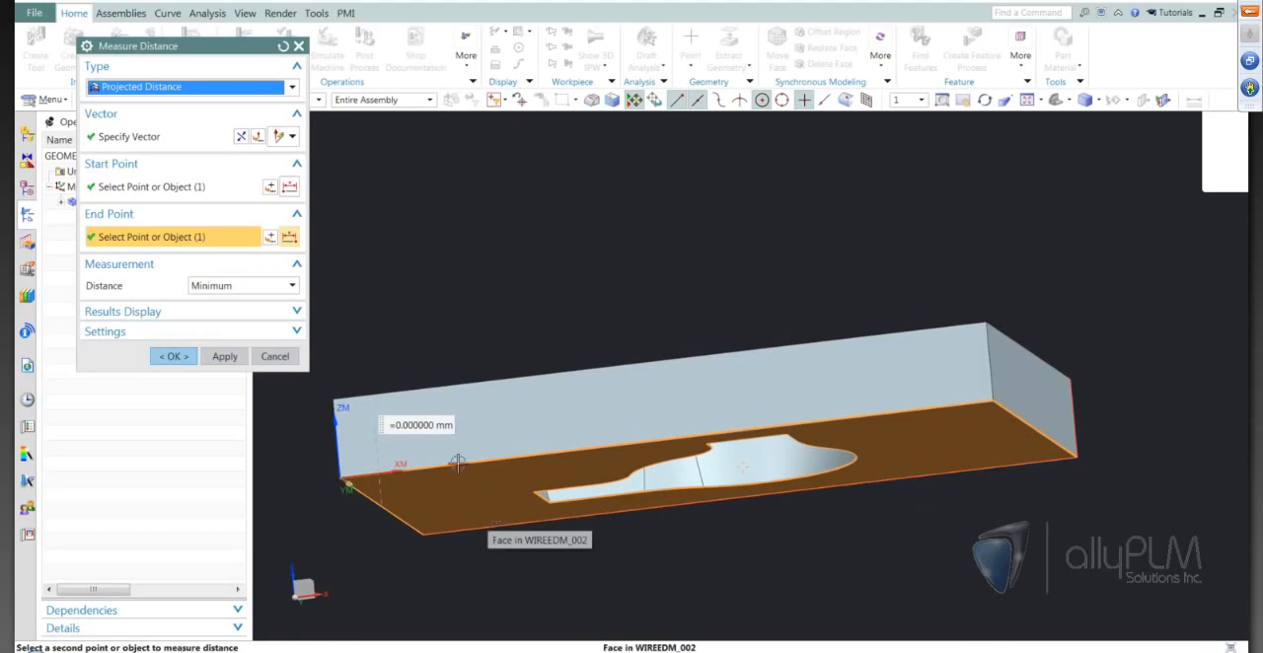
click(276, 88)
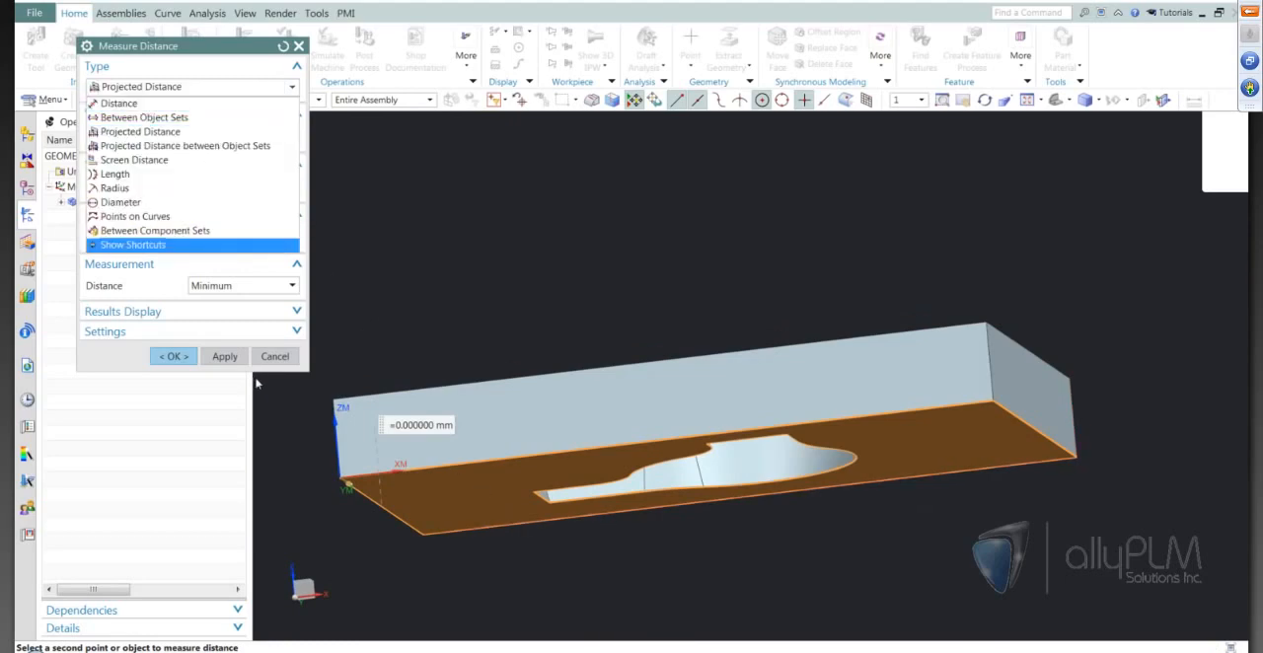
click(223, 362)
click(225, 357)
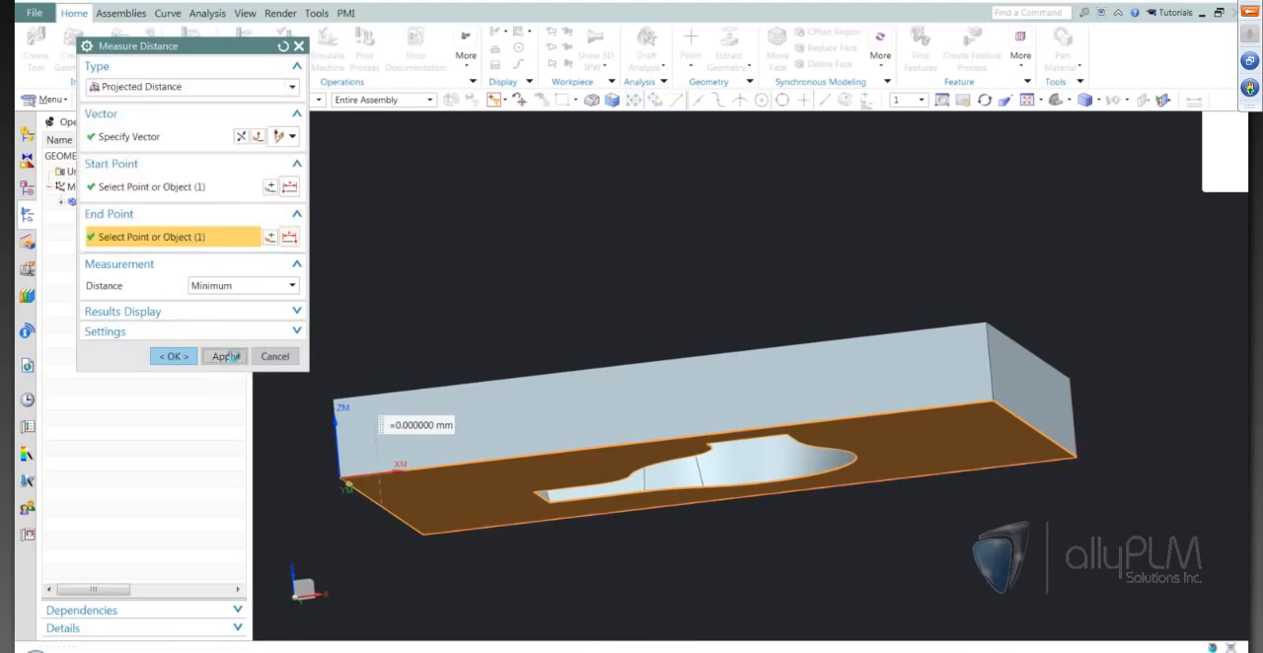
Measure the plate's thickness again as a projected distance along ZM, ending on the bottom face.
click(748, 345)
middle_drag(708, 296, 454, 463)
click(458, 391)
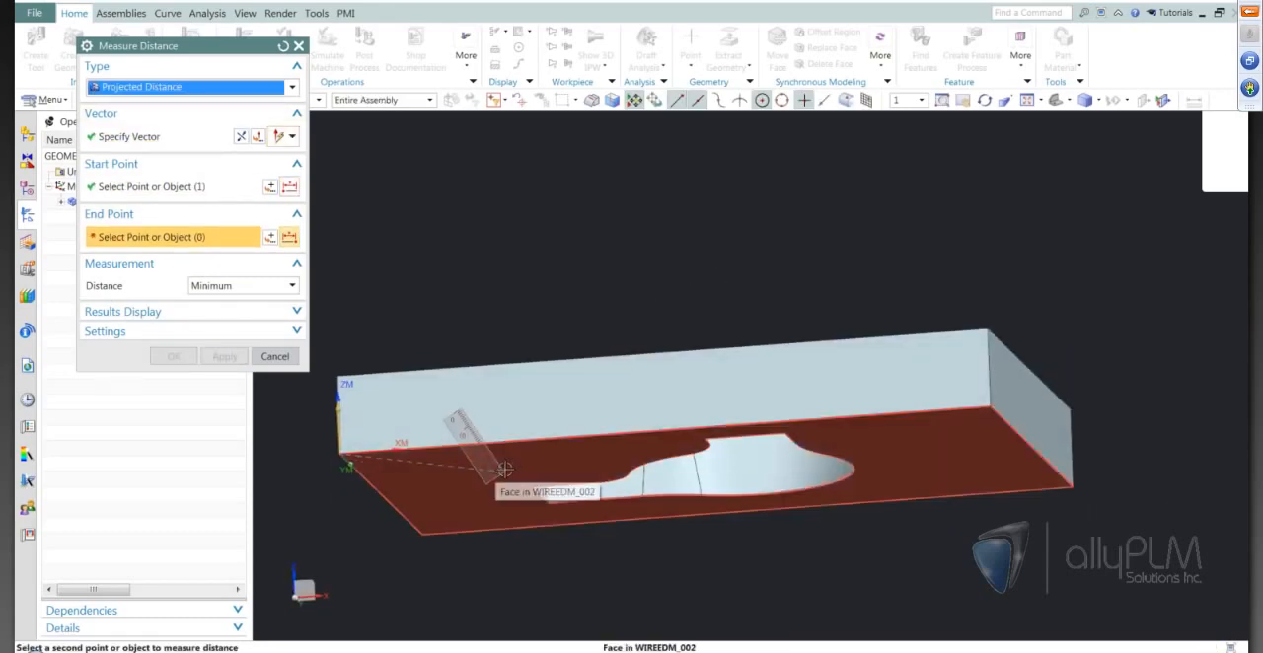
click(446, 532)
click(173, 356)
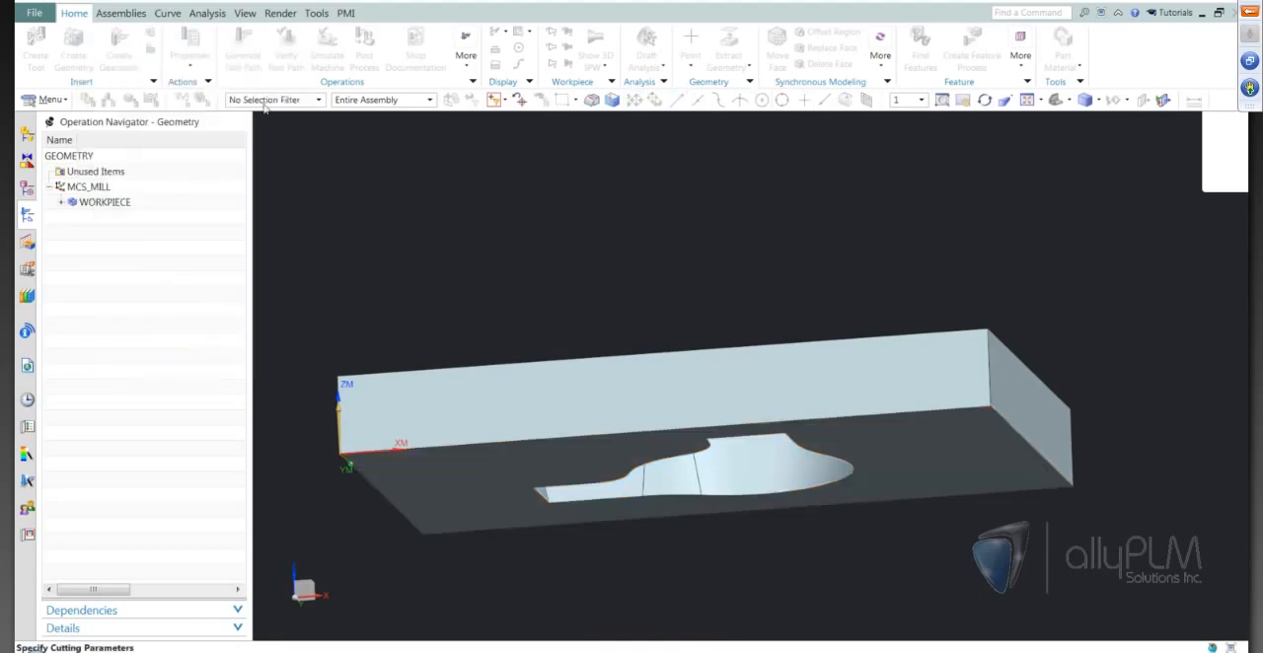
Set the Upper Plane ZM to 30 in the cutting parameters, choose the wire position and accept them.
text(30)
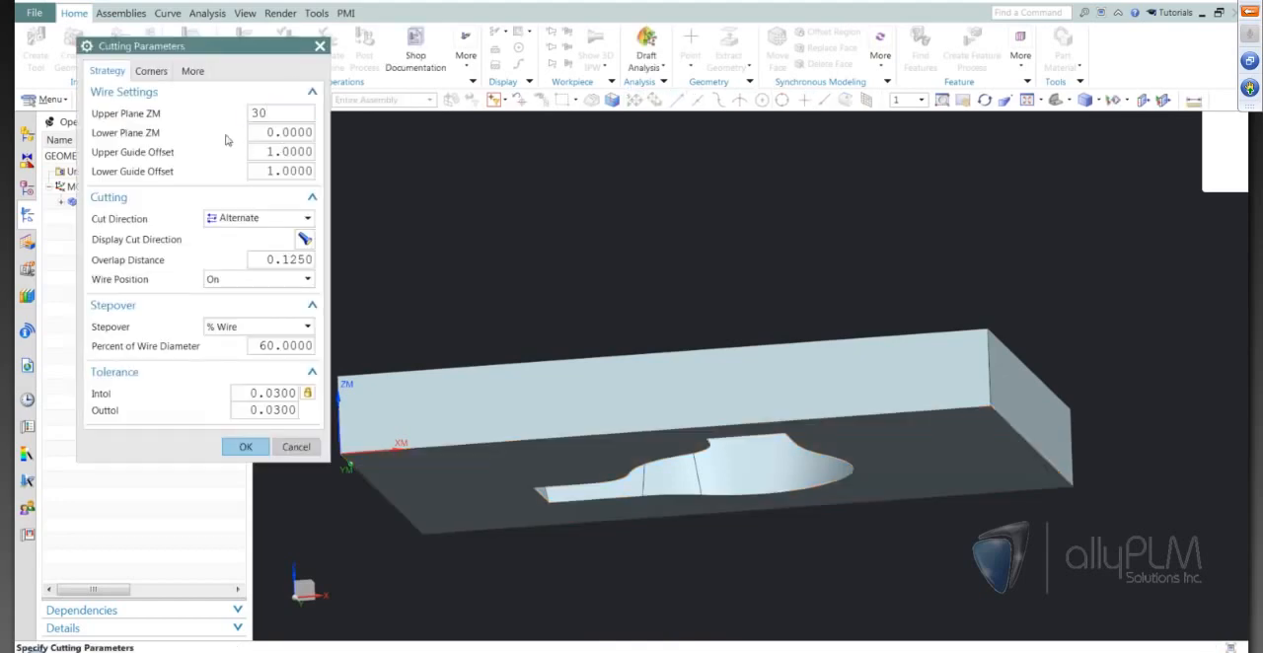
click(283, 150)
click(250, 280)
click(241, 311)
click(245, 447)
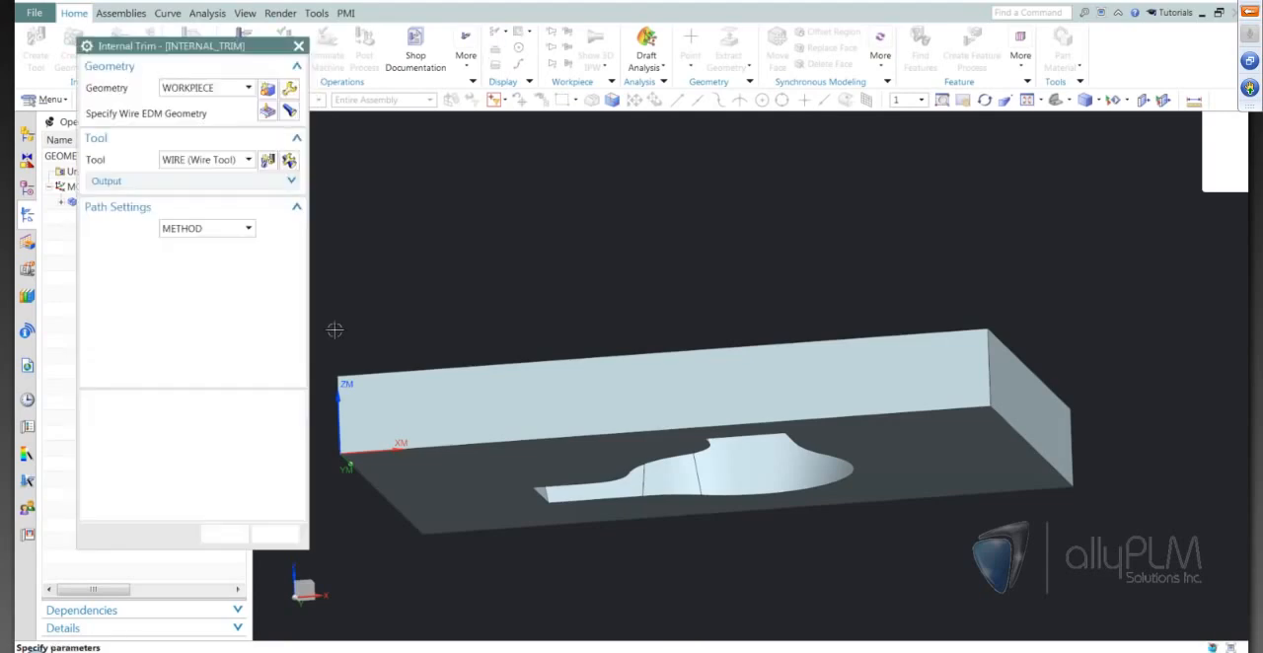
Generate the Internal Trim tool path around the tapered opening and start its verification.
middle_drag(599, 485, 420, 549)
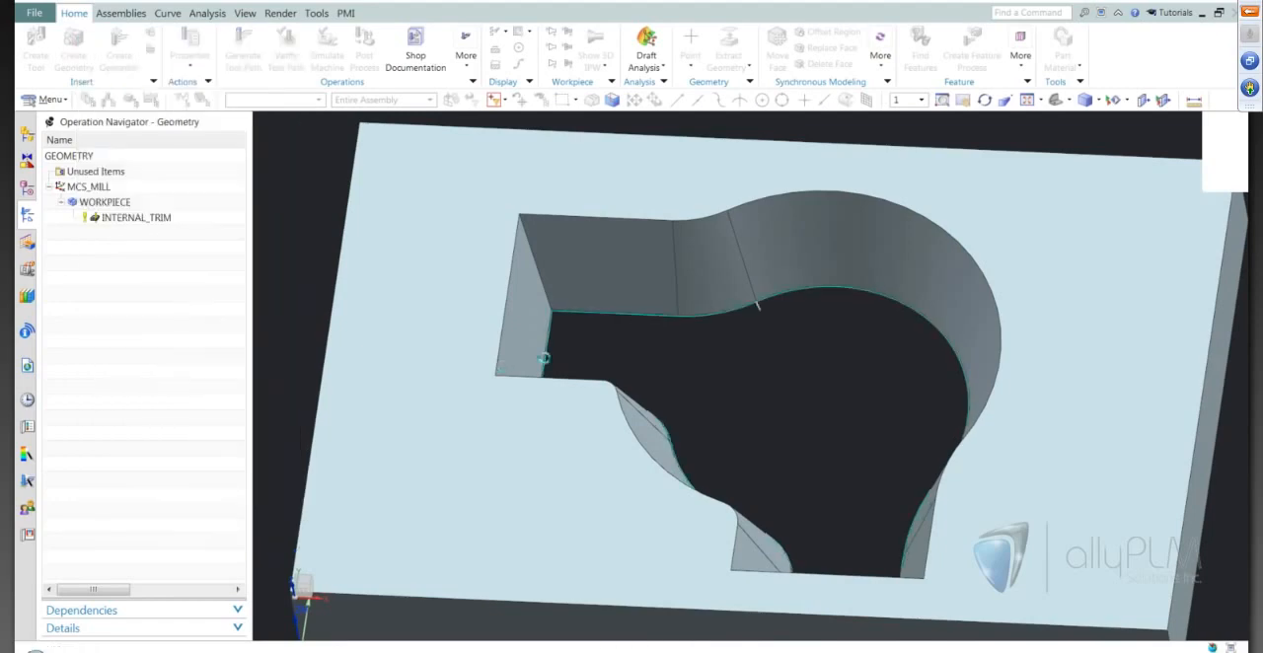
mouse_move(769, 405)
middle_down()
mouse_move(798, 437)
mouse_move(710, 302)
mouse_move(755, 390)
middle_up()
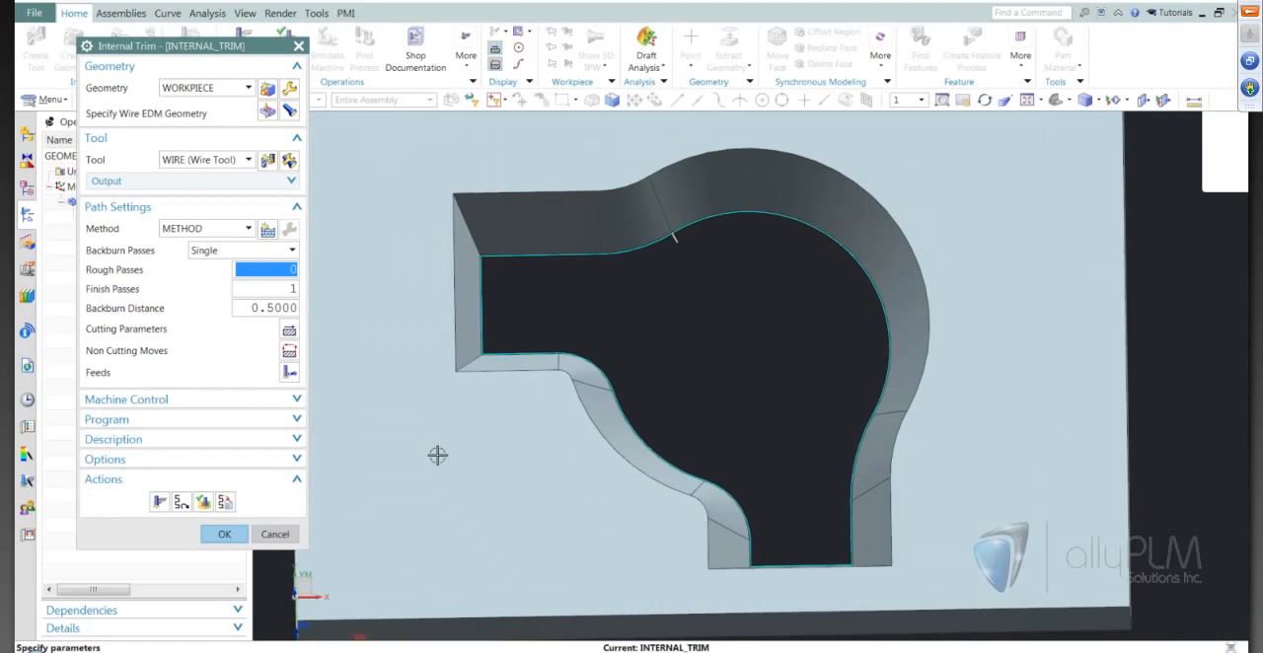
click(206, 509)
middle_drag(740, 421, 680, 445)
Step through the tool path motions and examine how the tilted wire follows the tapered walls.
click(215, 608)
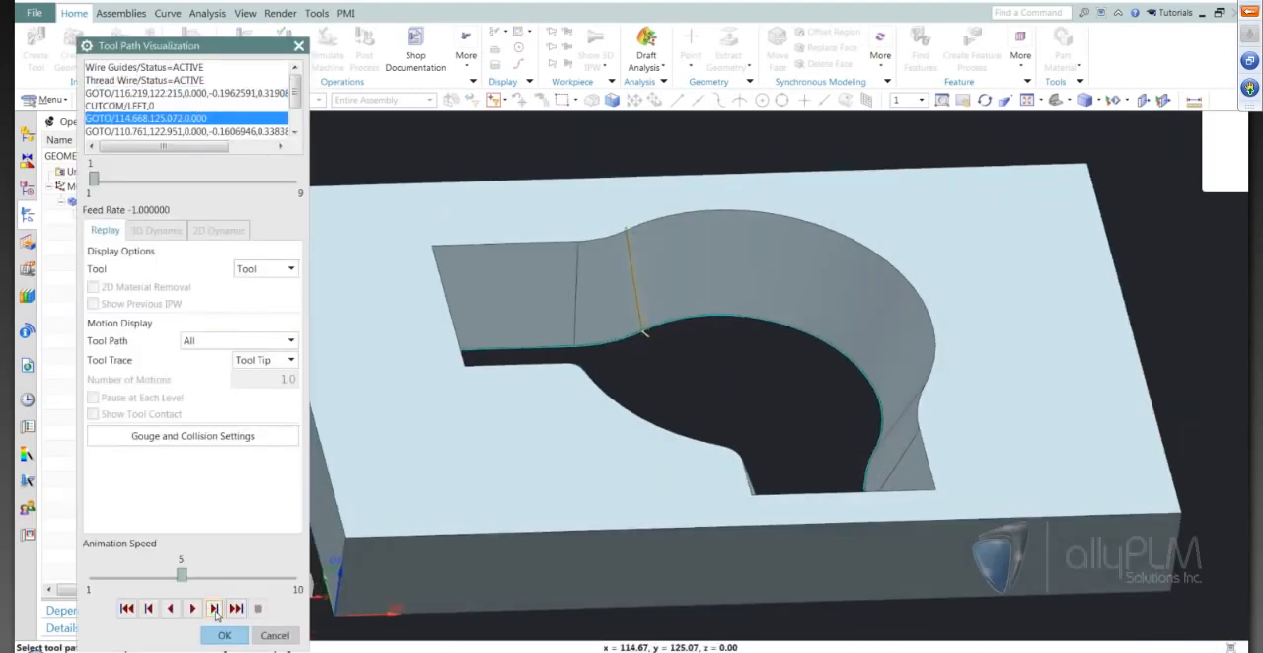
click(214, 608)
click(215, 610)
click(215, 611)
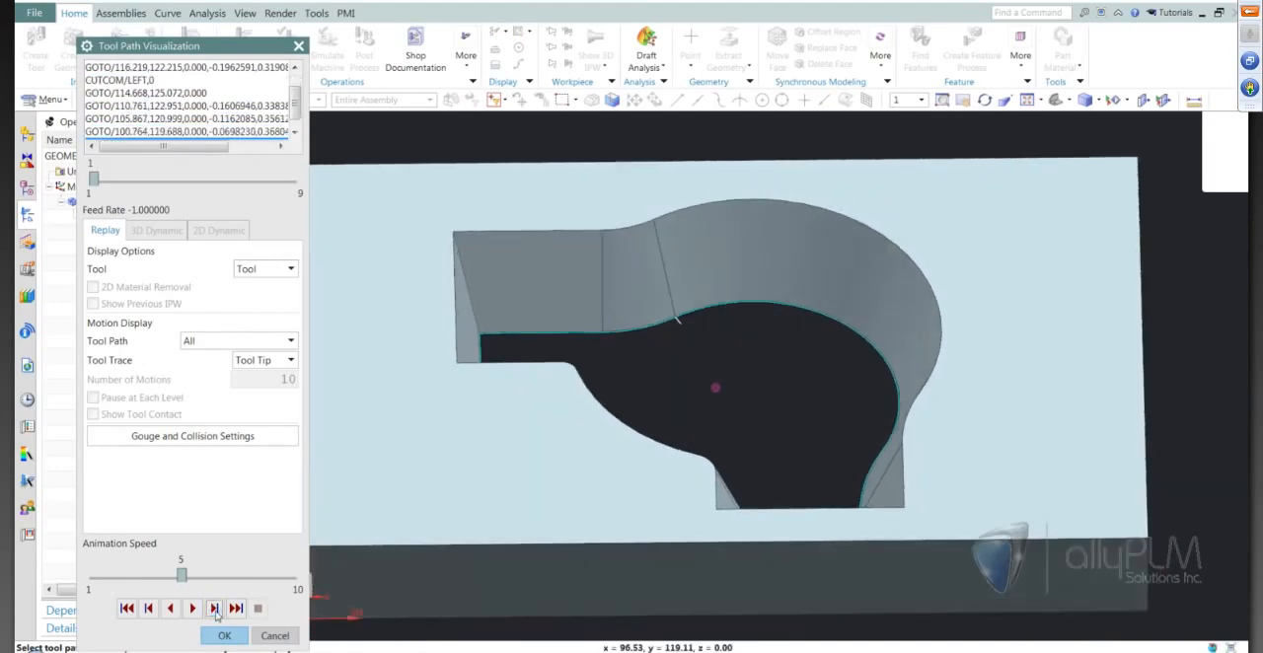
click(215, 611)
middle_drag(647, 535, 697, 371)
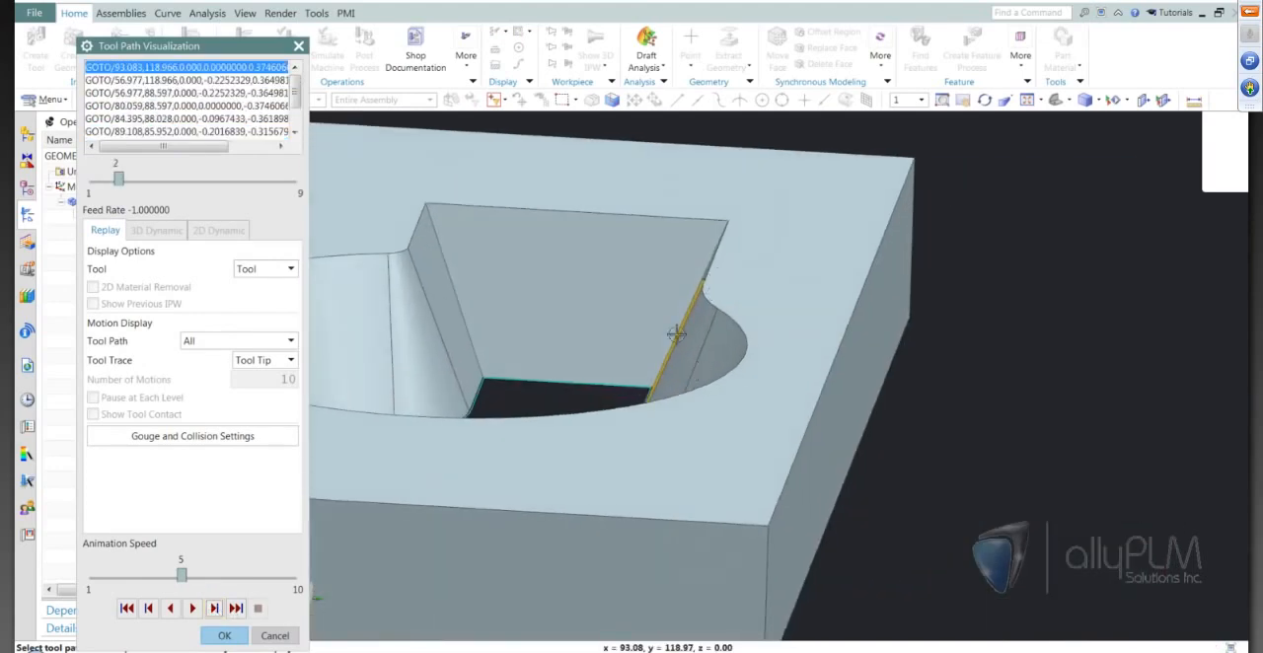
mouse_move(688, 304)
middle_down()
mouse_move(649, 381)
mouse_move(612, 398)
mouse_move(645, 309)
mouse_move(469, 401)
mouse_move(688, 297)
middle_up()
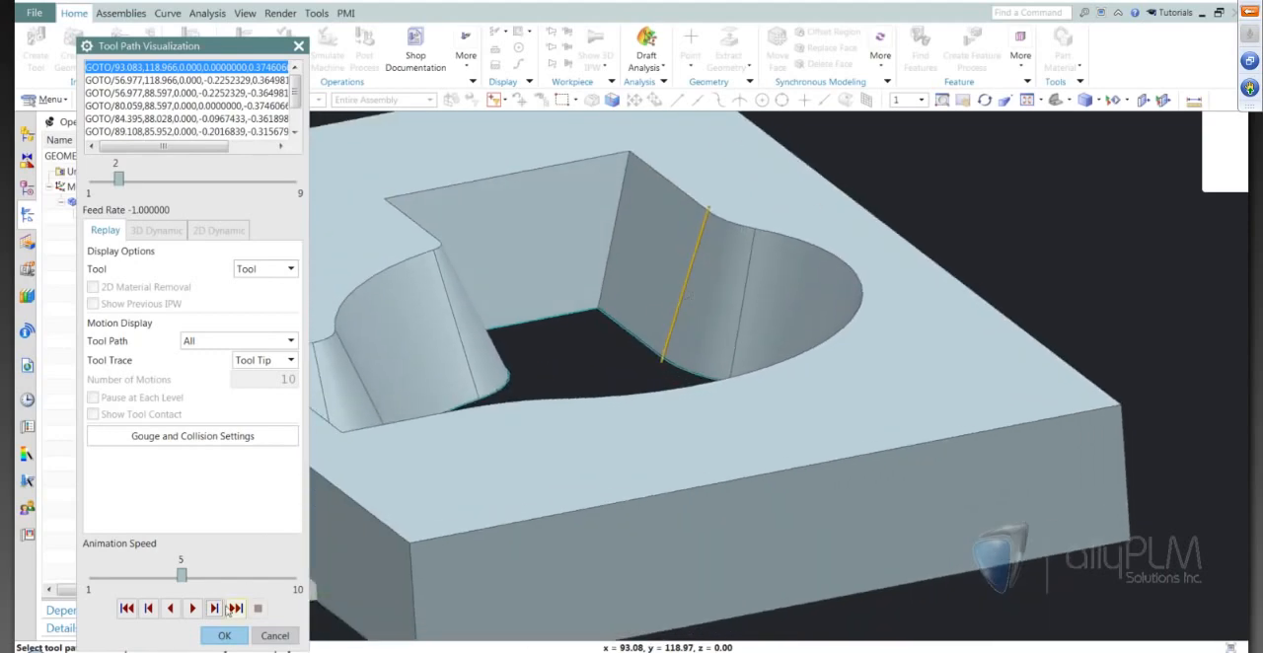
click(216, 610)
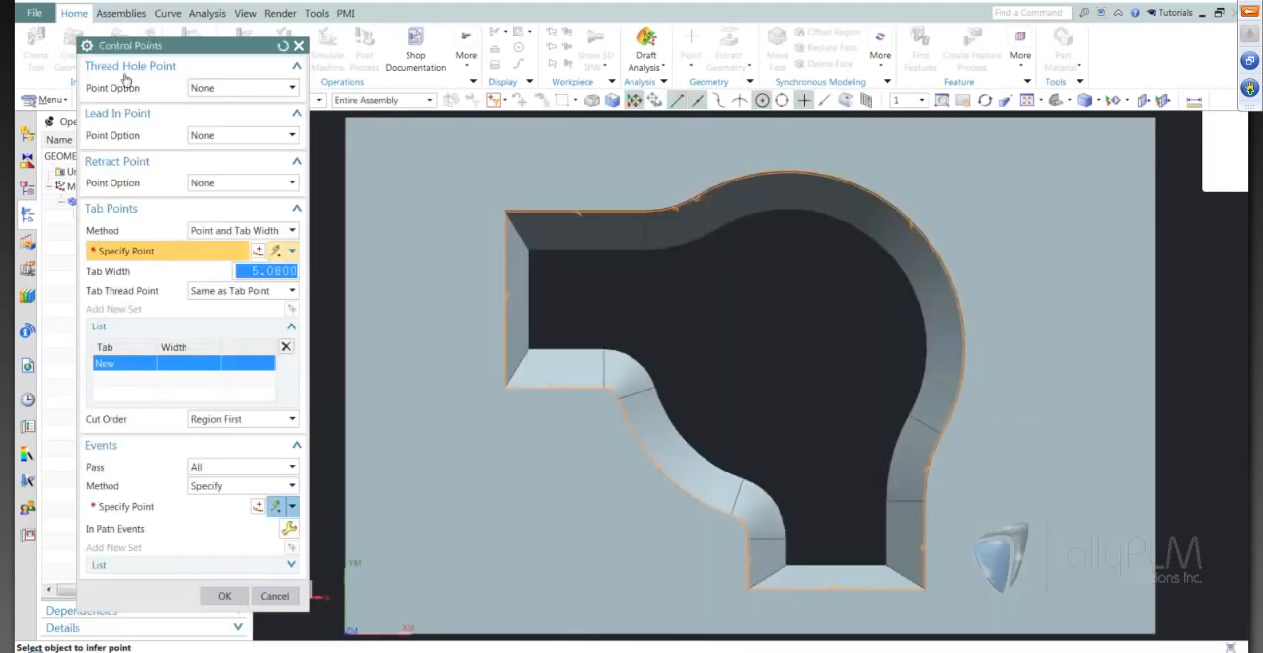
Specify a thread hole point inside the opening's narrow lower end, at about X 151 and Y 31 mm.
click(234, 88)
click(209, 118)
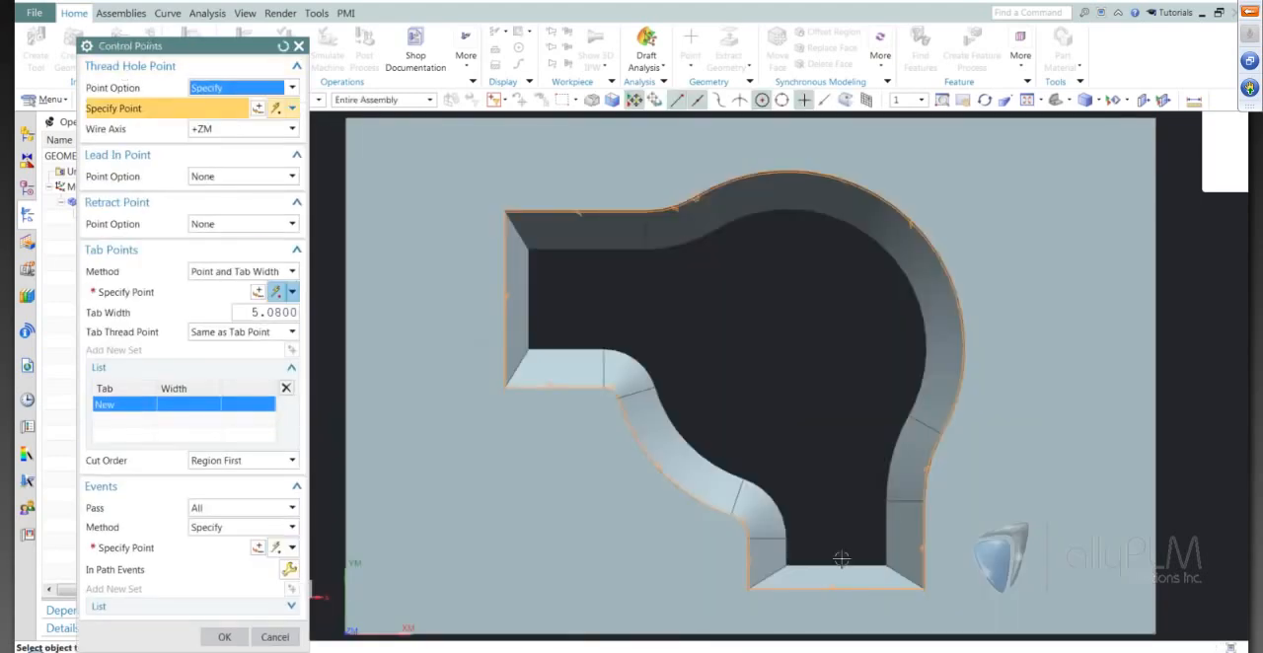
scroll(823, 496, up, 5)
click(823, 496)
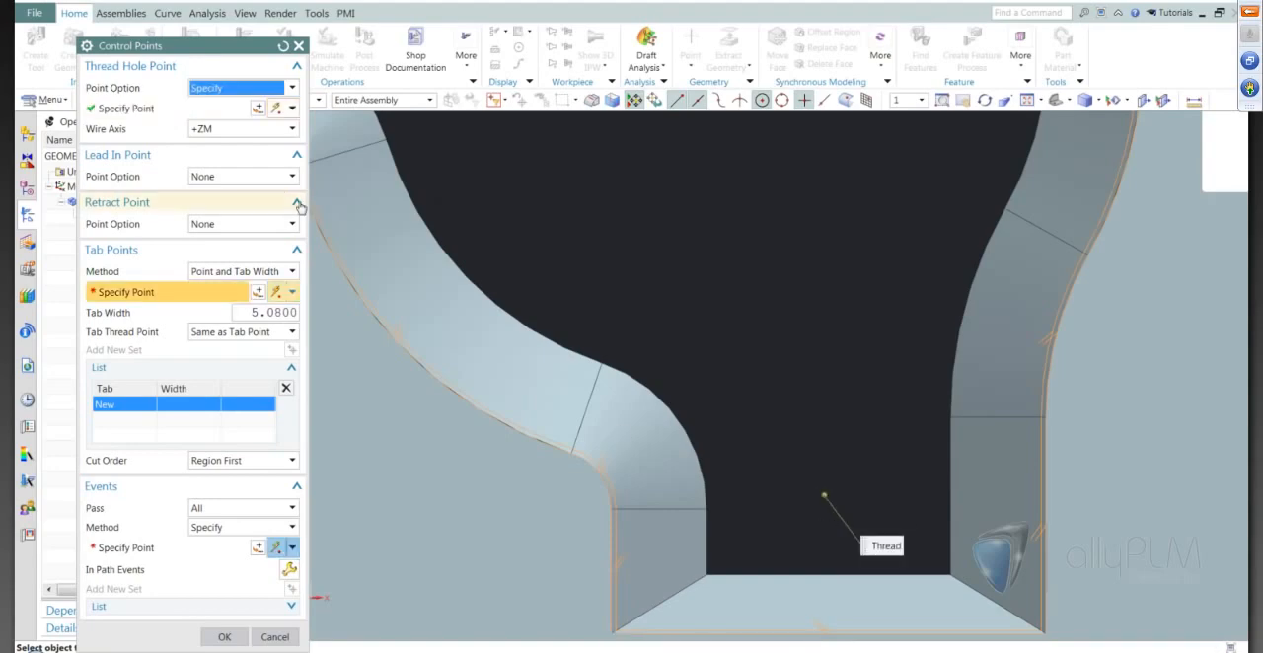
Set the thread hole point's coordinates to X 150 and Y 30 mm.
click(257, 110)
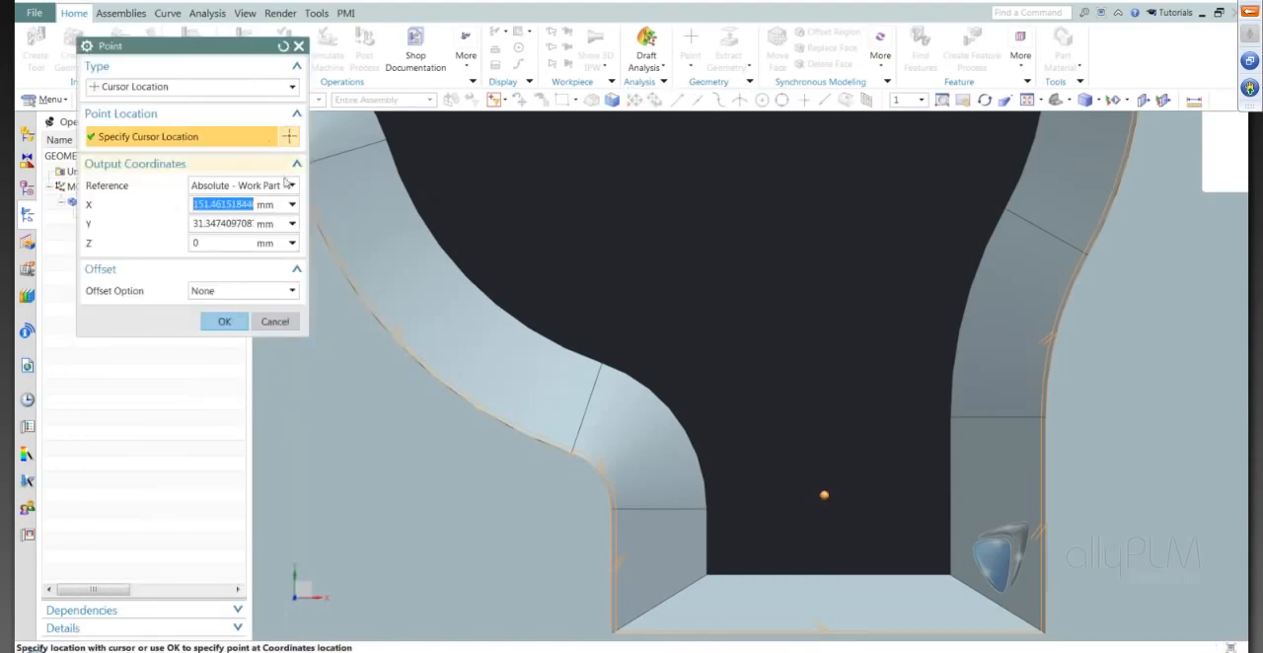
text(1520)
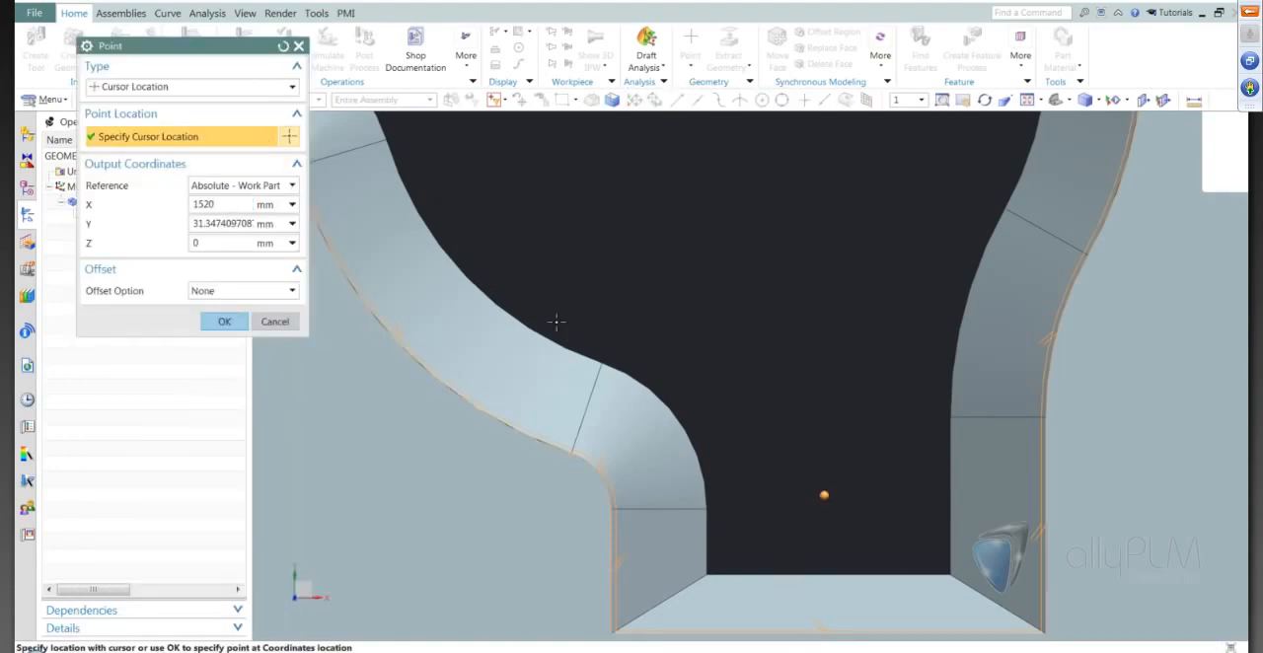
key(BackSpace)
key(BackSpace)
key(Tab)
text(30)
key(Tab)
click(224, 321)
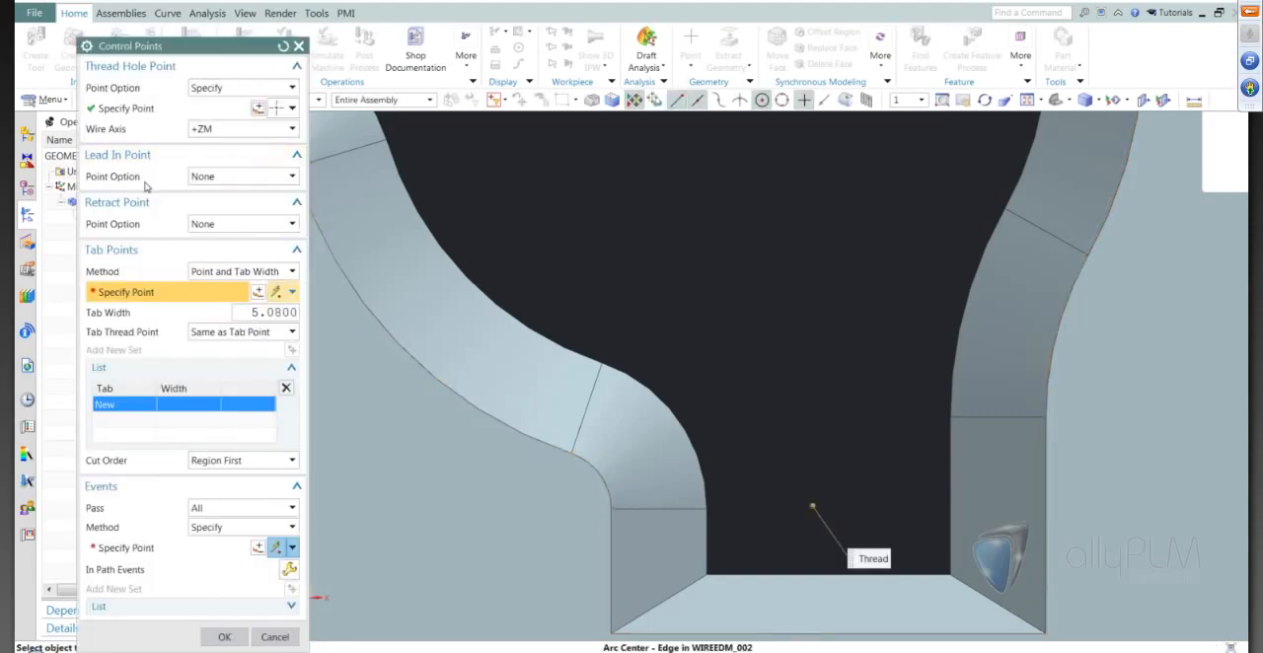
Specify a lead-in point on the opening's lower inner edge, just below the thread hole point.
click(279, 178)
click(248, 206)
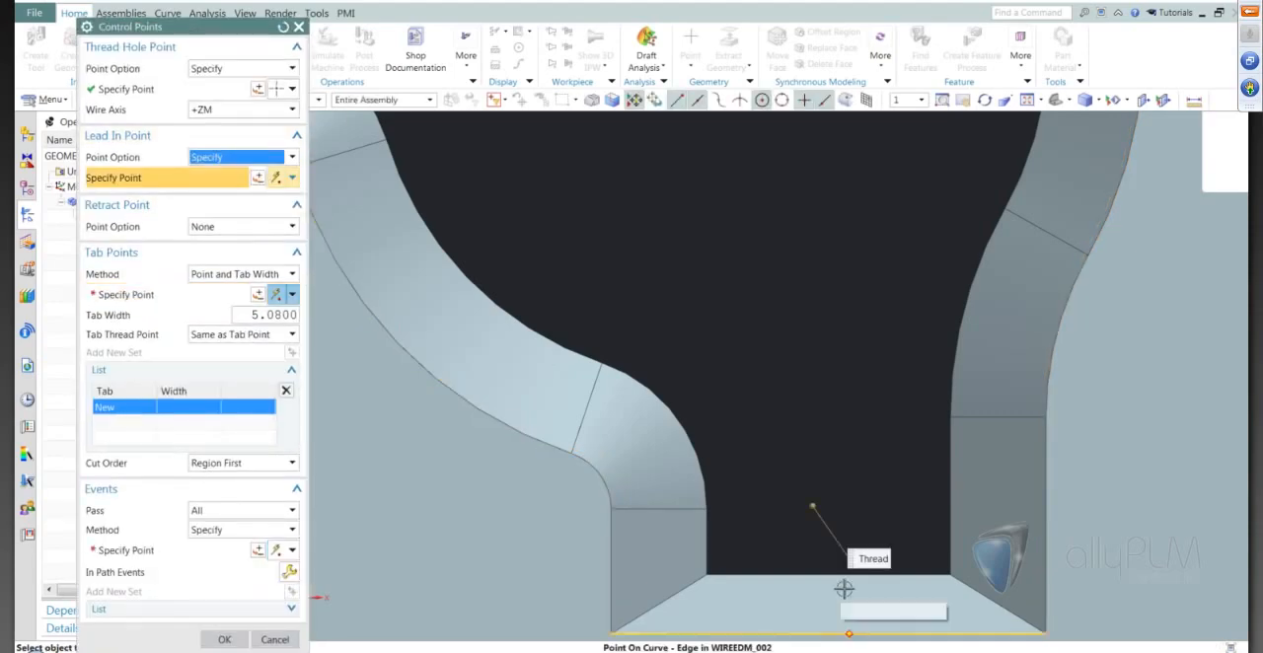
click(817, 577)
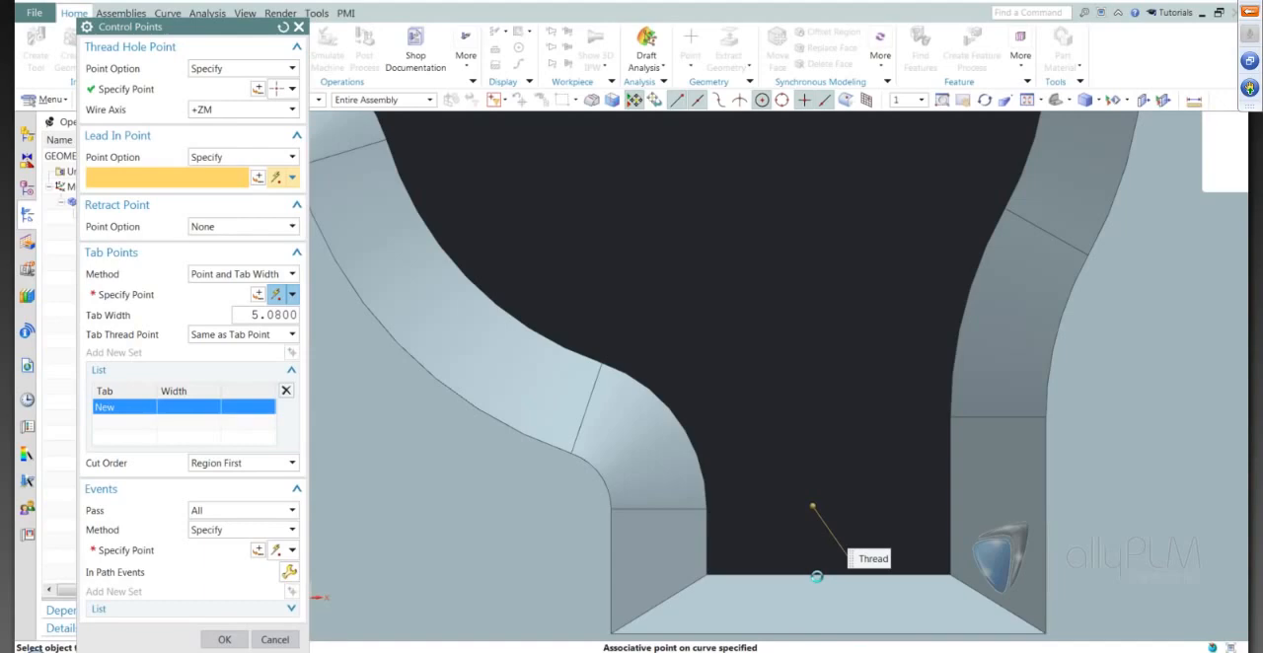
click(816, 576)
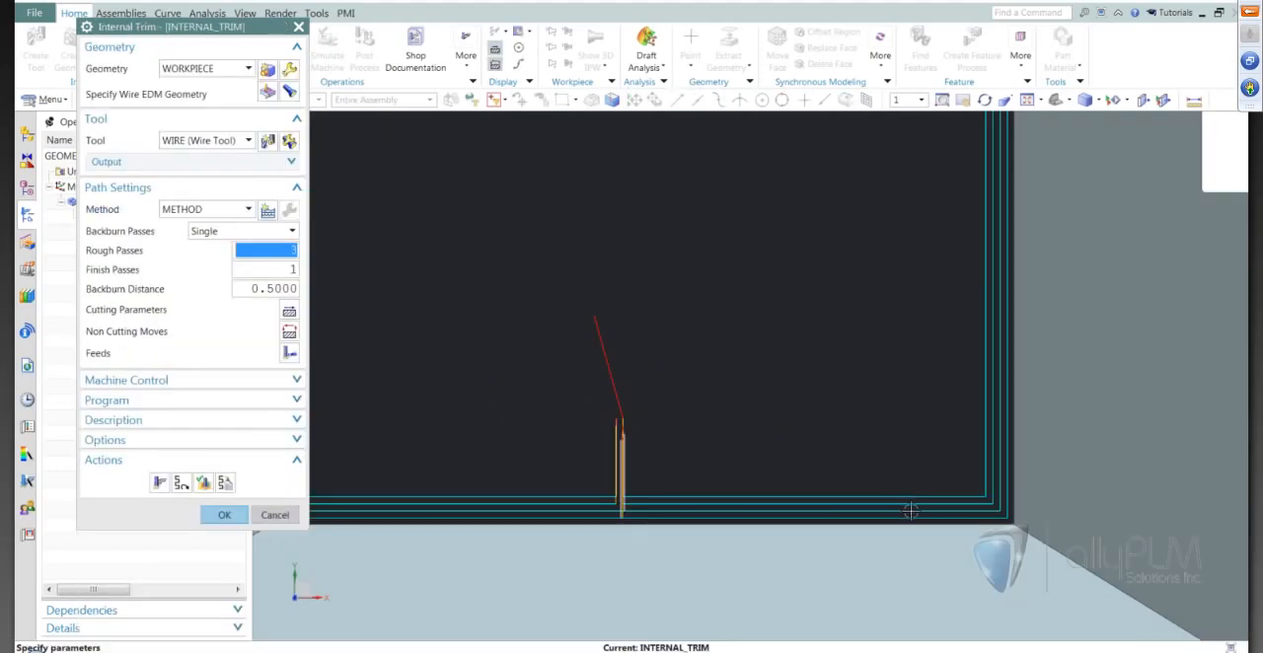
Inspect the passes and lead-in moves around the opening and accept the Internal Trim operation.
scroll(982, 496, down, 10)
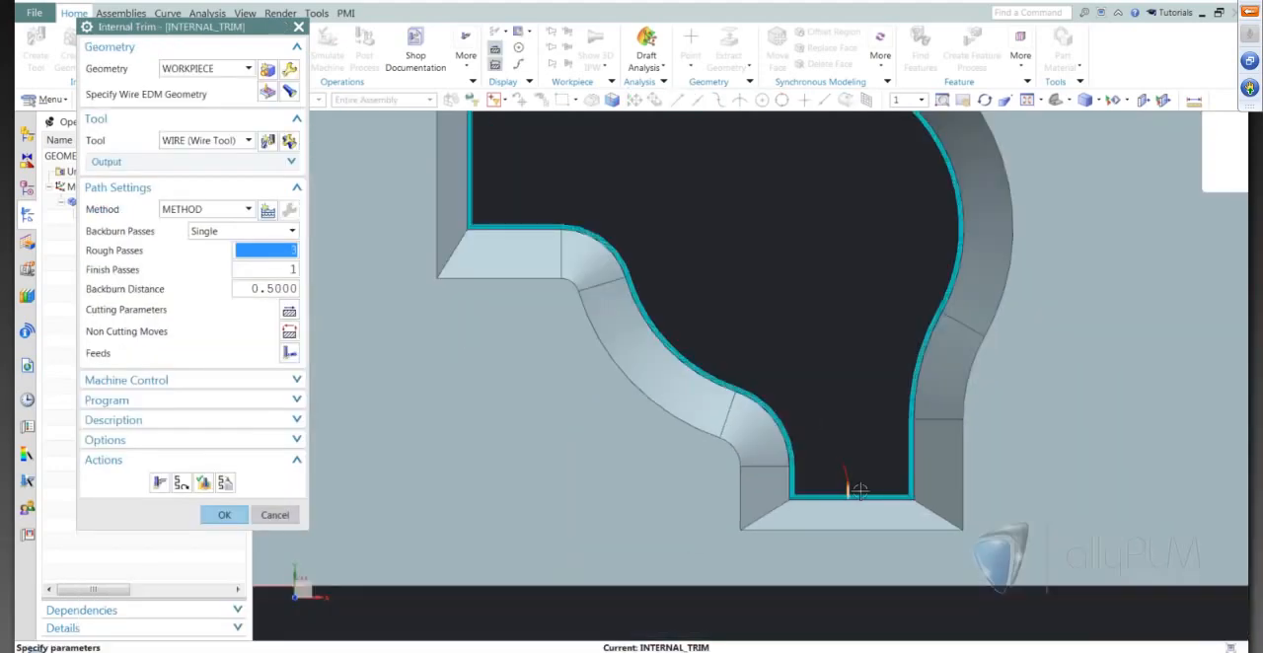
scroll(862, 497, up, 3)
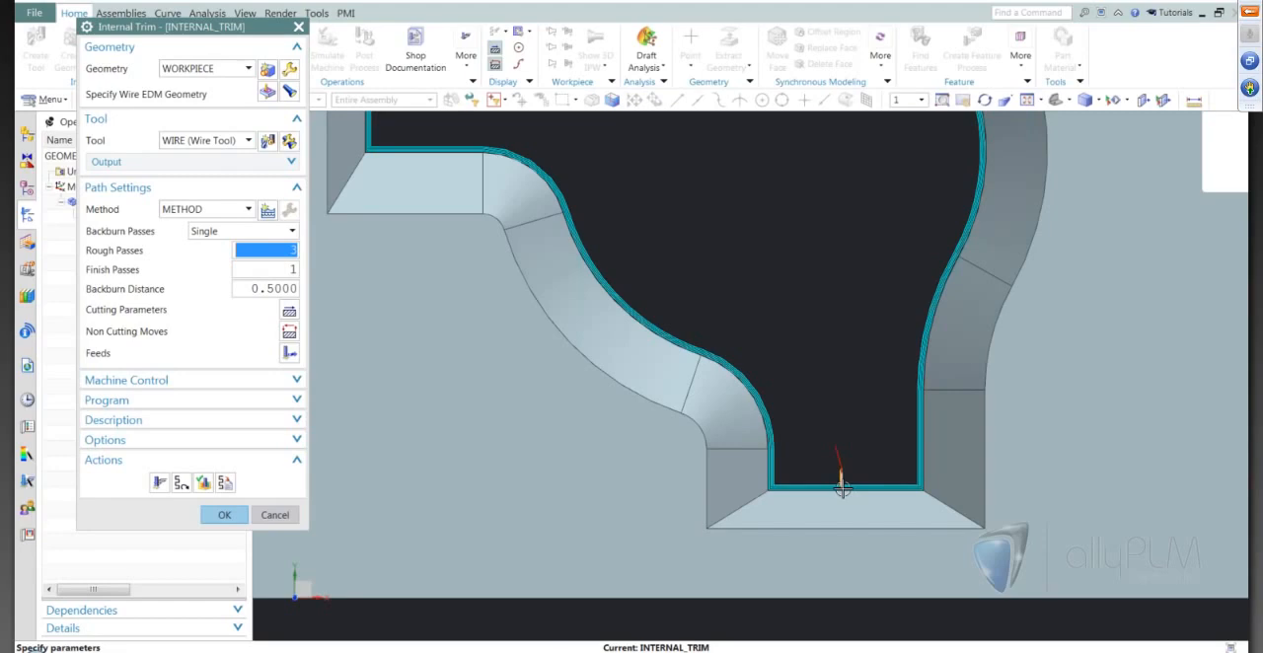
scroll(842, 487, down, 5)
scroll(825, 456, up, 3)
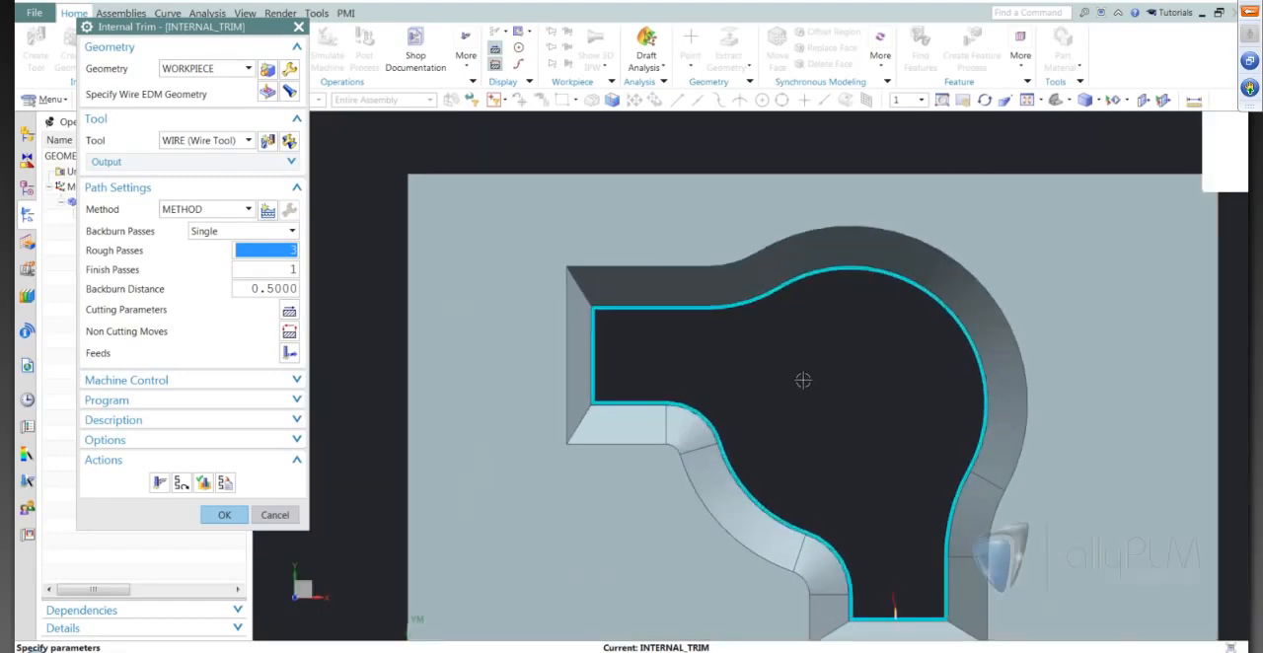
scroll(803, 381, down, 2)
scroll(787, 337, up, 4)
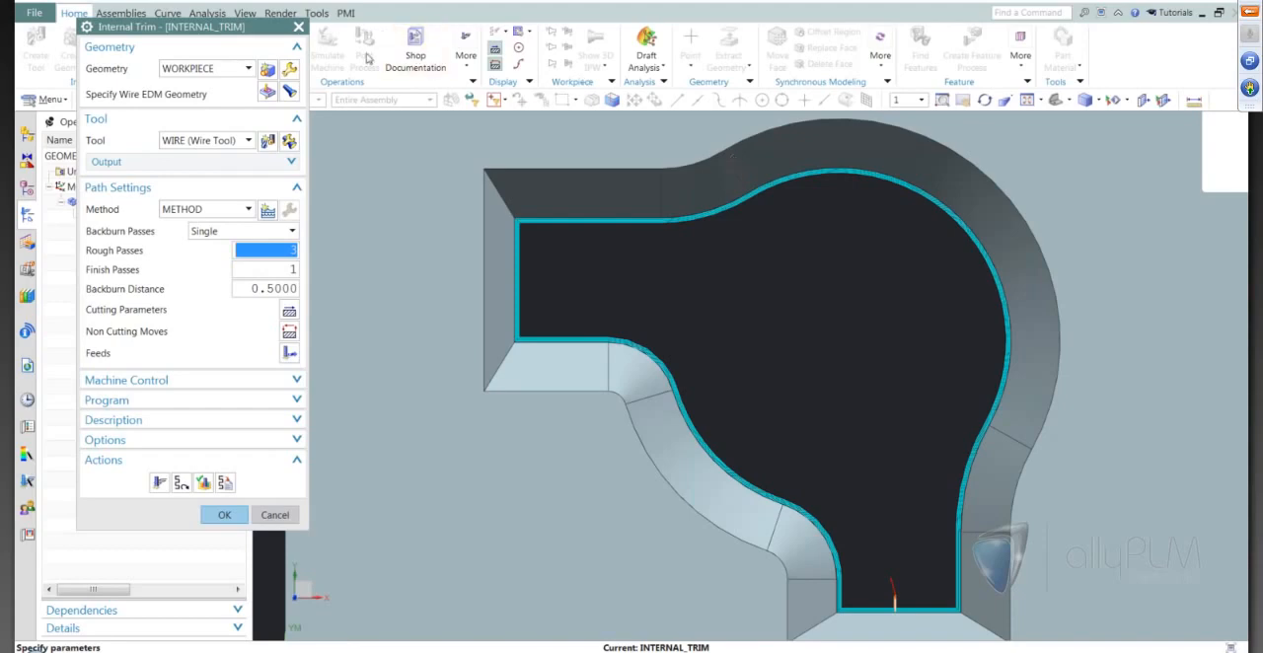
click(224, 515)
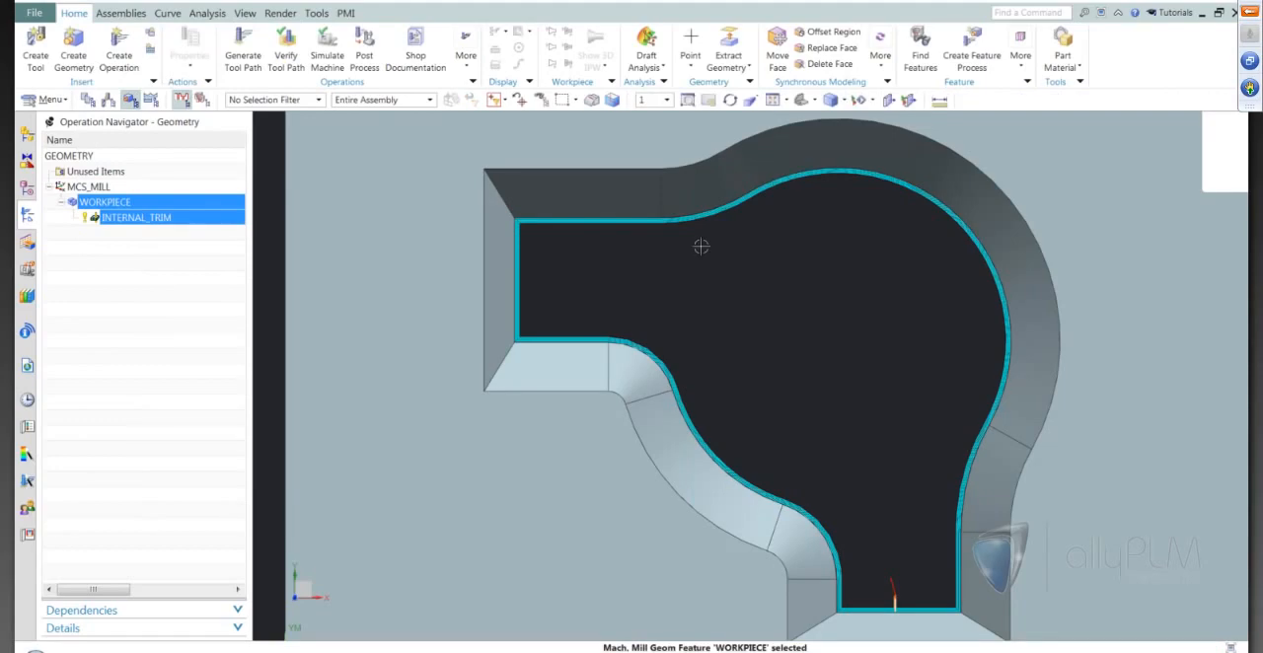
scroll(718, 298, down, 3)
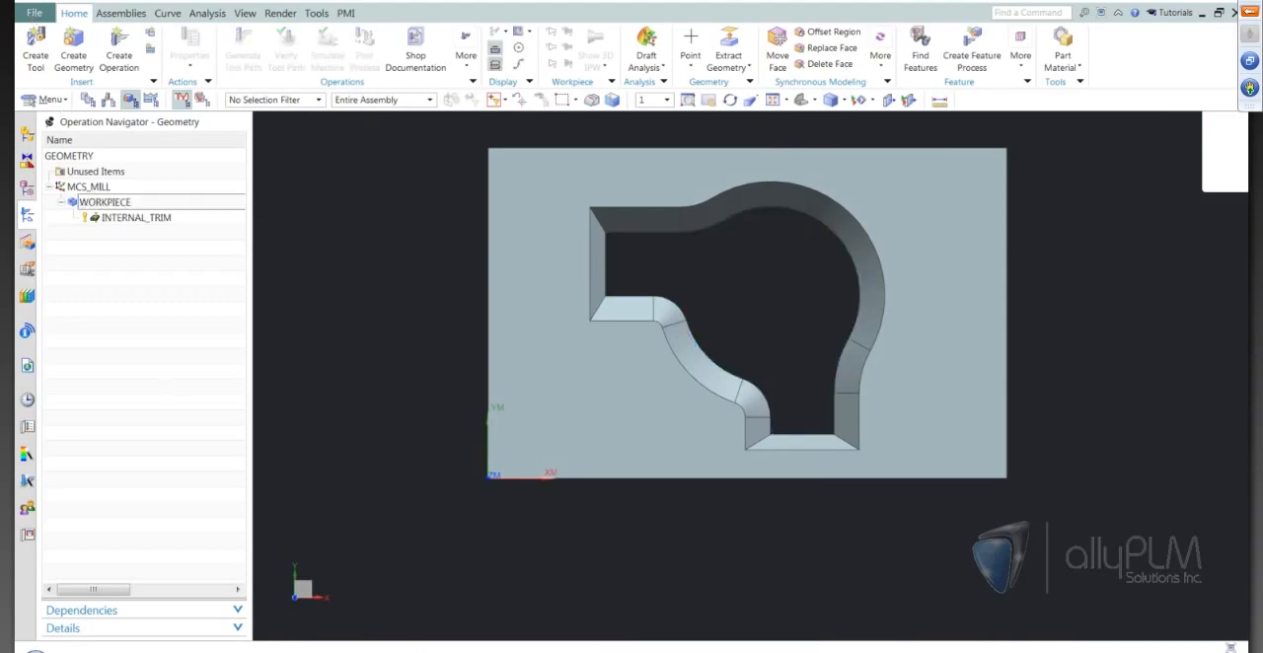
Close all parts while keeping the session running.
click(34, 14)
mouse_move(71, 73)
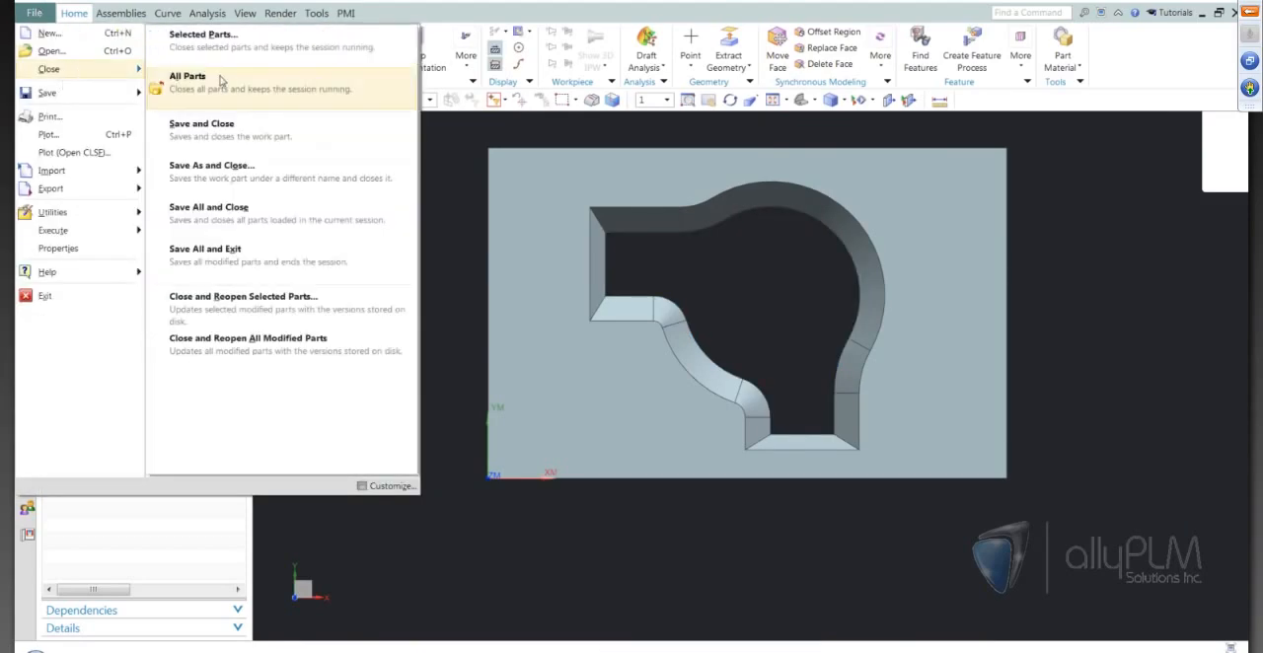
click(248, 87)
click(534, 357)
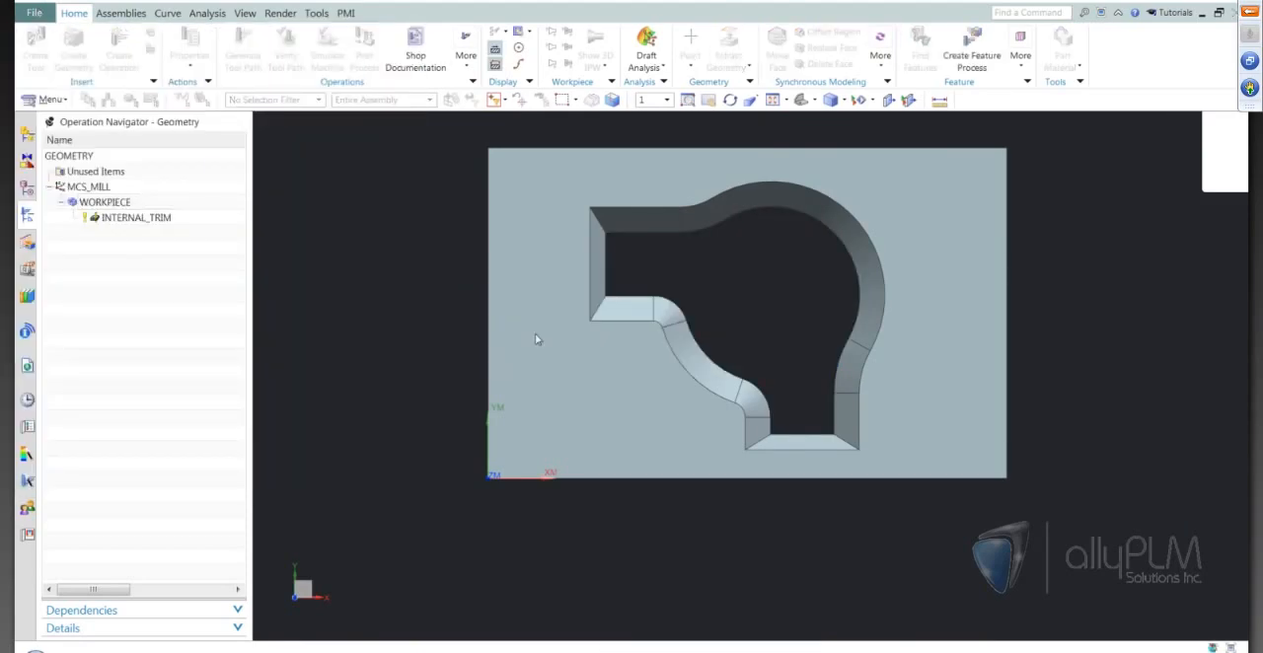
Open the part file wireEDM_003_setup_1.prt from the Lunch Bytes-Wire EDM folder.
click(60, 47)
click(498, 322)
click(752, 415)
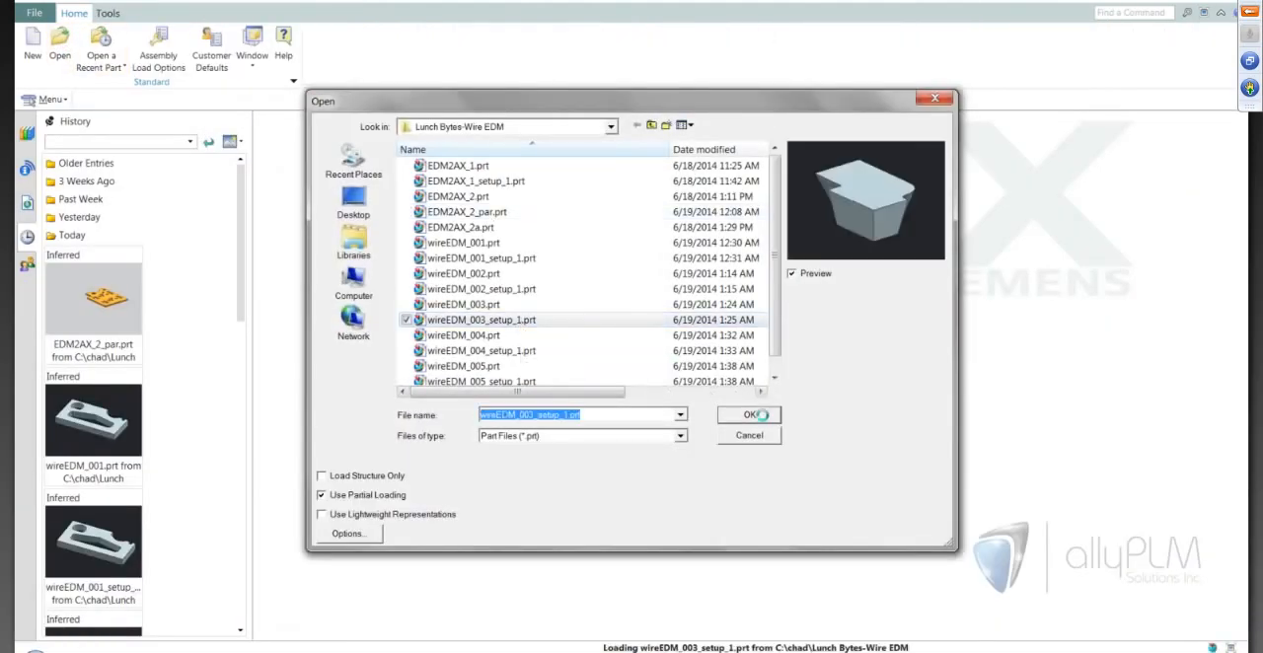
middle_drag(693, 521, 952, 529)
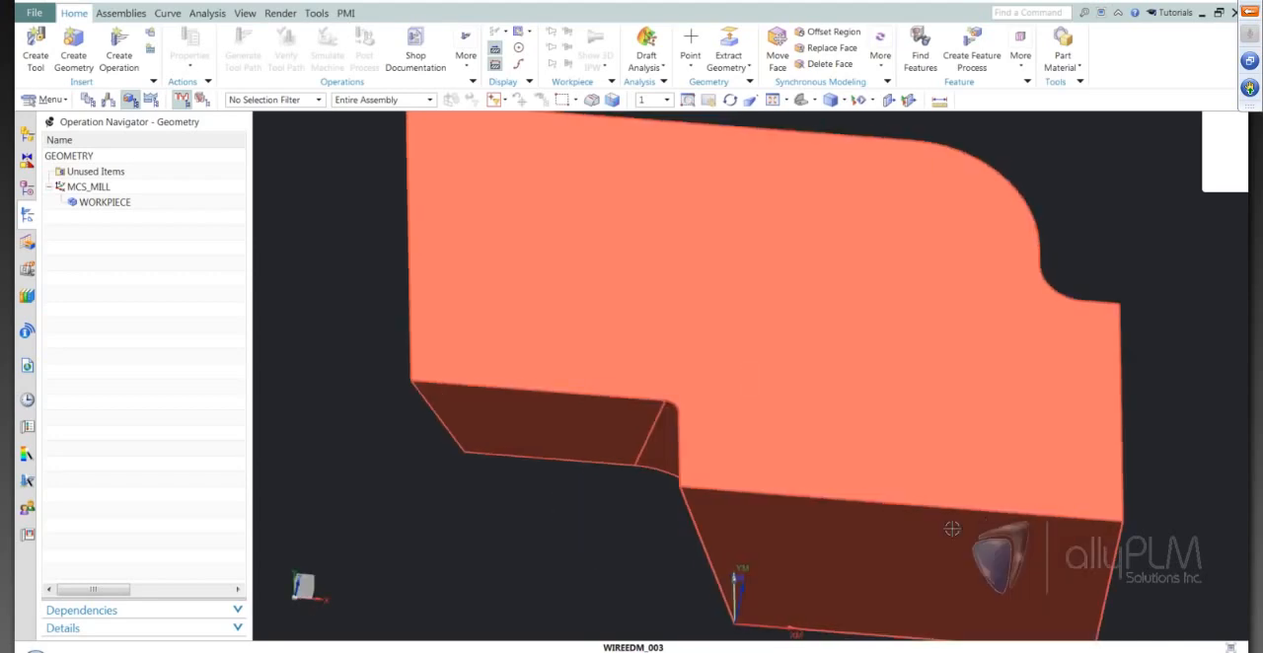
key(F8)
scroll(842, 369, down, 3)
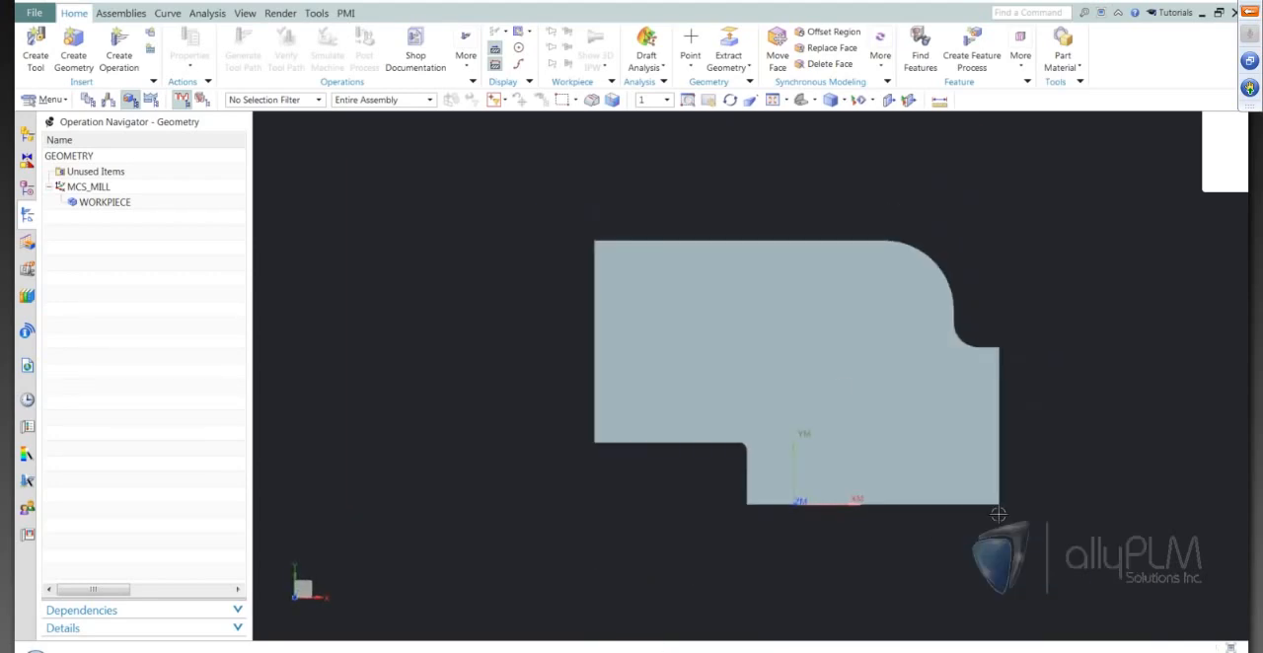
Create a wire_edm External Trim operation named EXTERNAL_TRIM in program 1234, using the WORKPIECE geometry.
middle_drag(1054, 528, 893, 546)
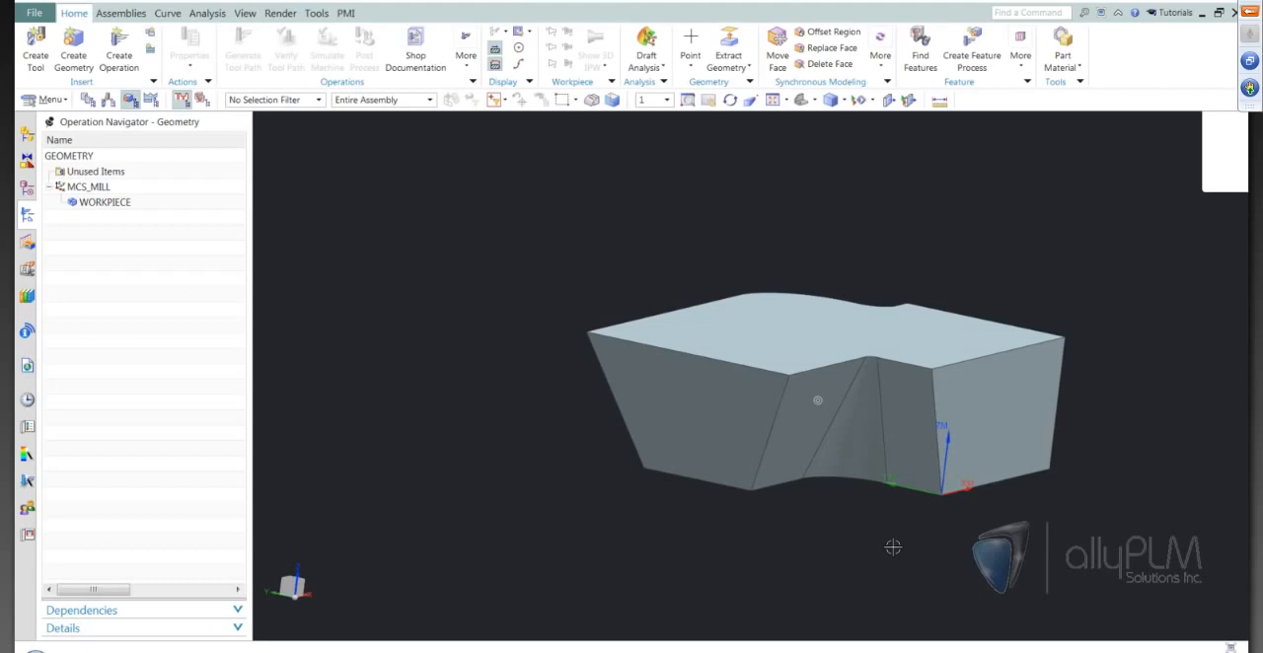
middle_drag(892, 546, 920, 545)
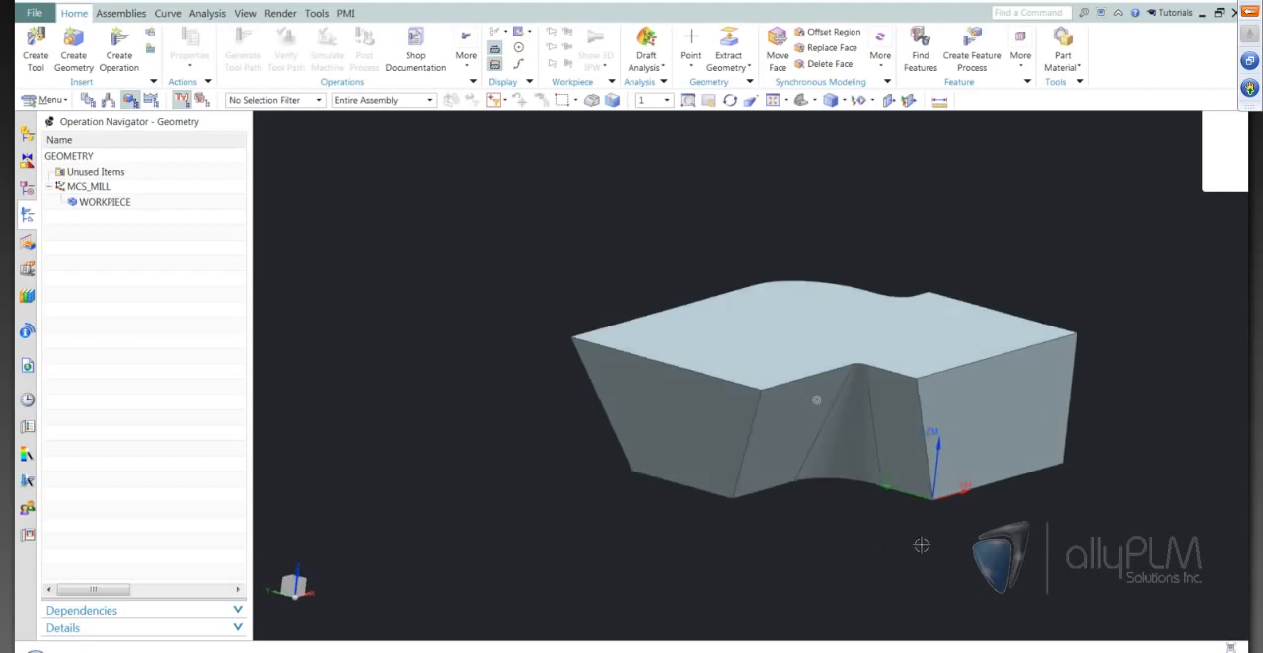
middle_drag(920, 545, 1065, 521)
double_click(104, 202)
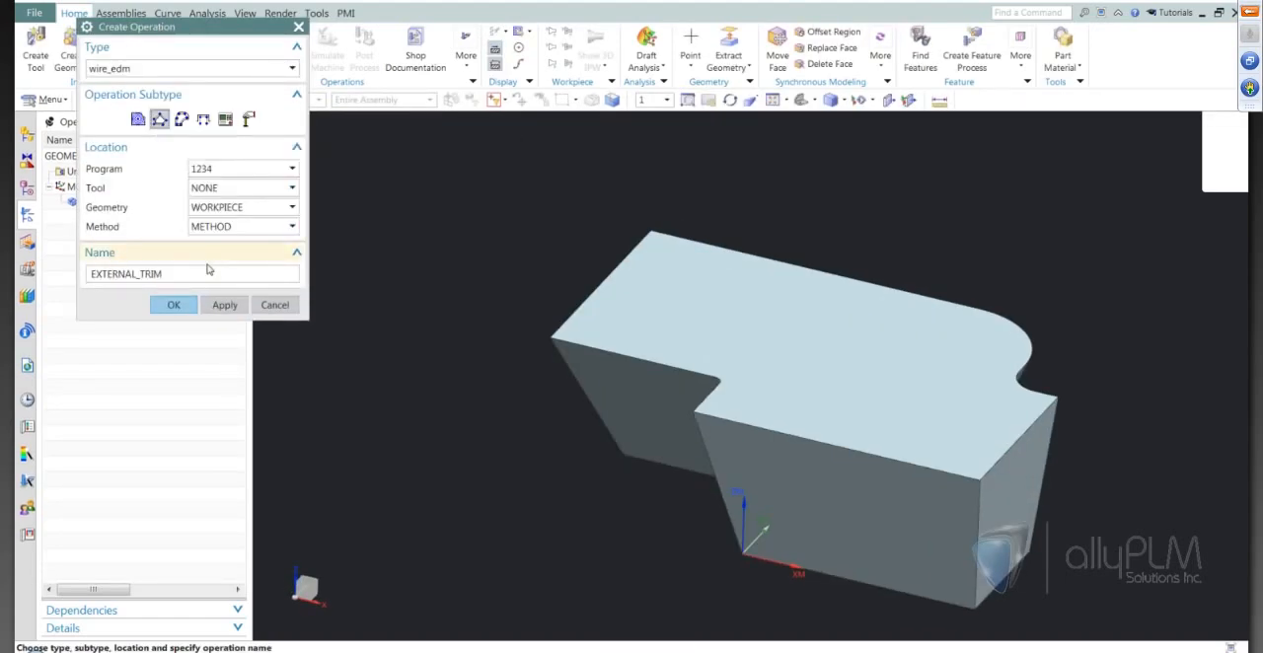
click(174, 305)
Define the operation's wire EDM geometry as 4-axis with the Side Faces filter, and start a class selection.
click(272, 92)
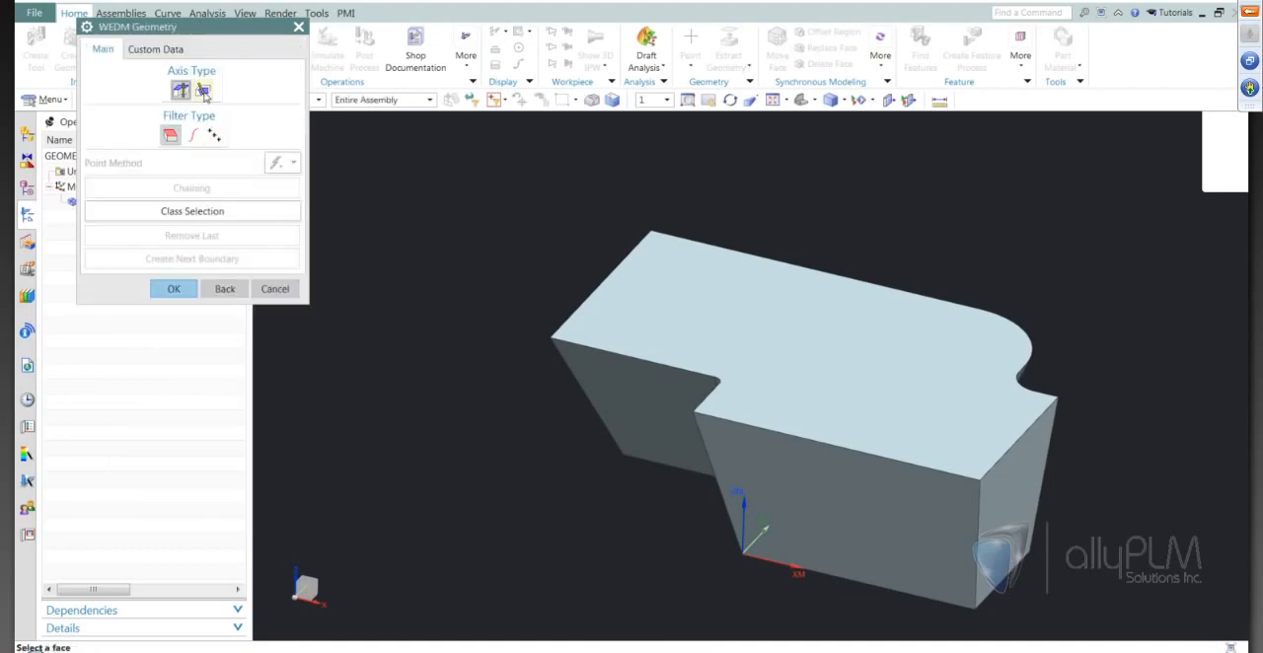
click(203, 91)
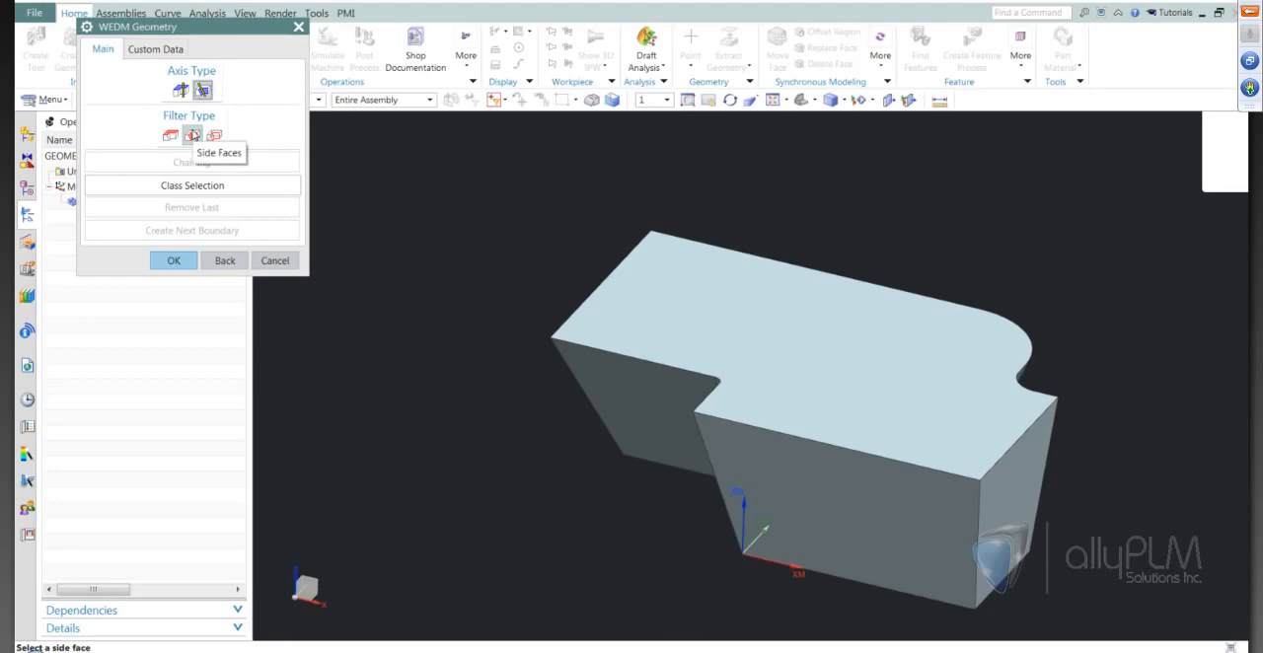
click(197, 184)
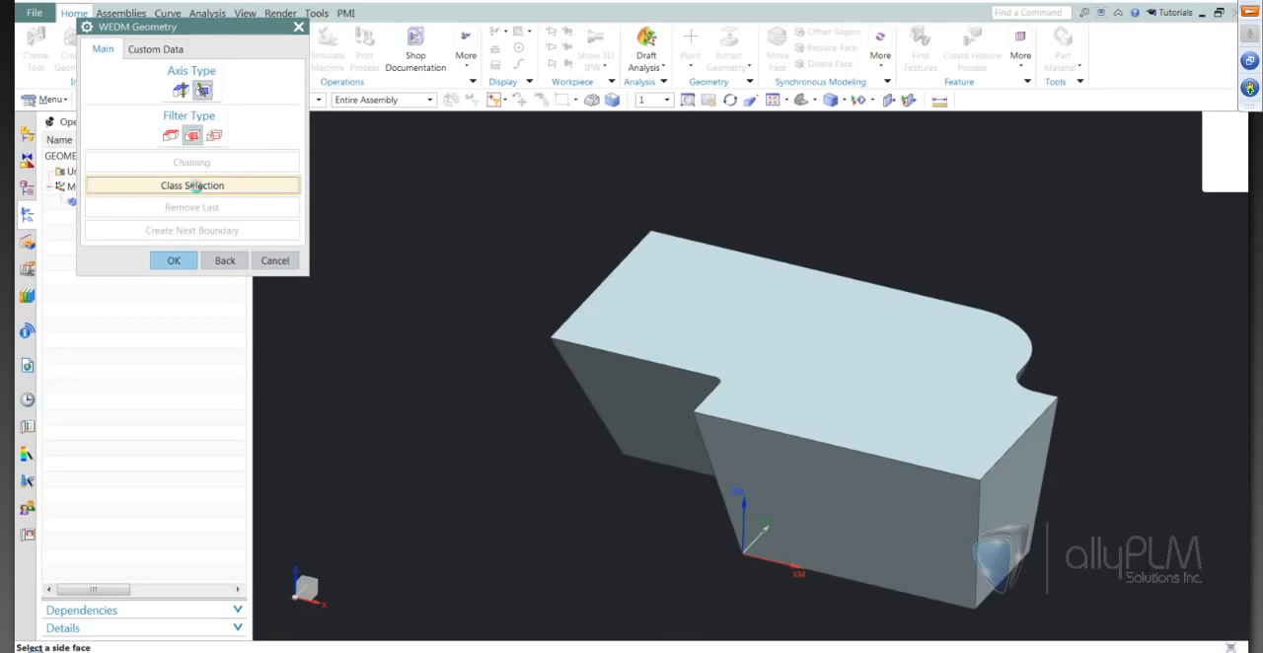
middle_drag(527, 316, 778, 516)
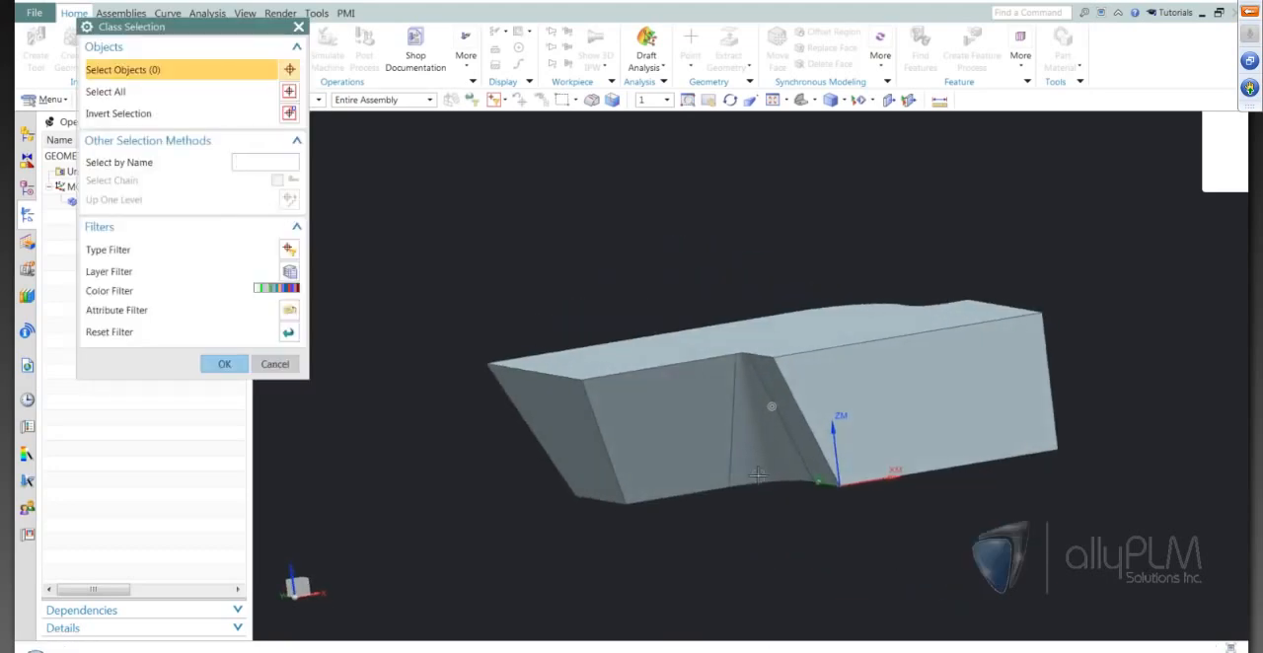
click(679, 457)
click(679, 458)
middle_drag(507, 538, 459, 533)
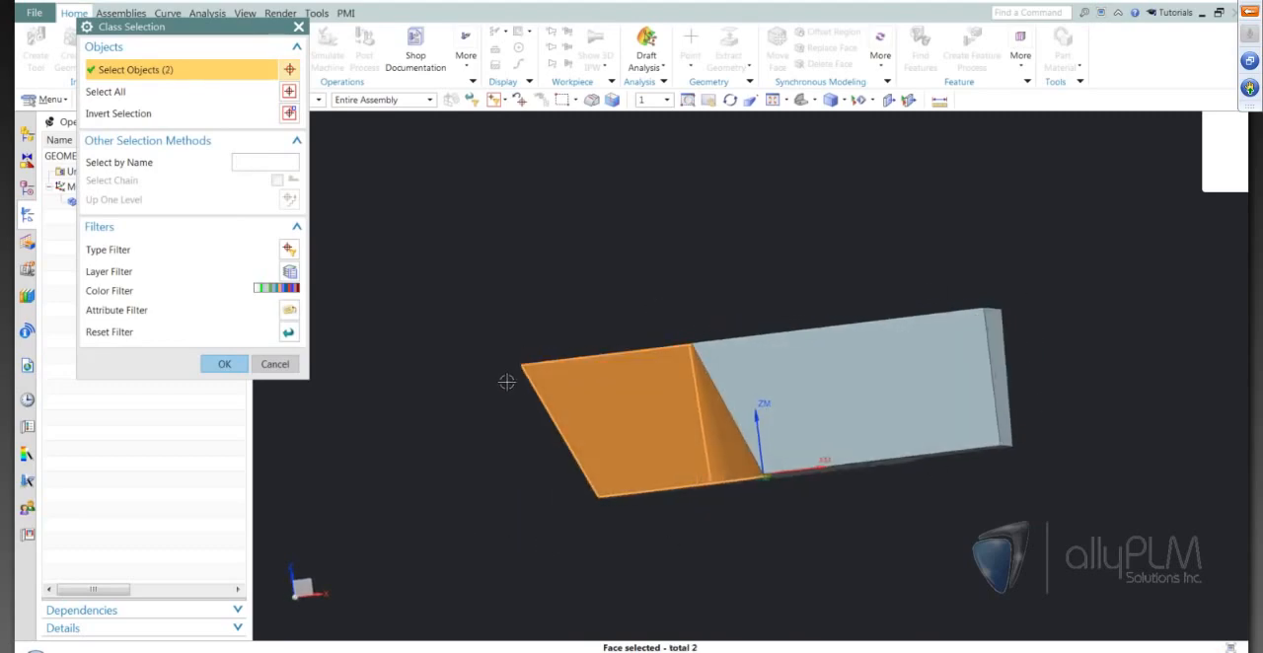
middle_drag(507, 382, 661, 483)
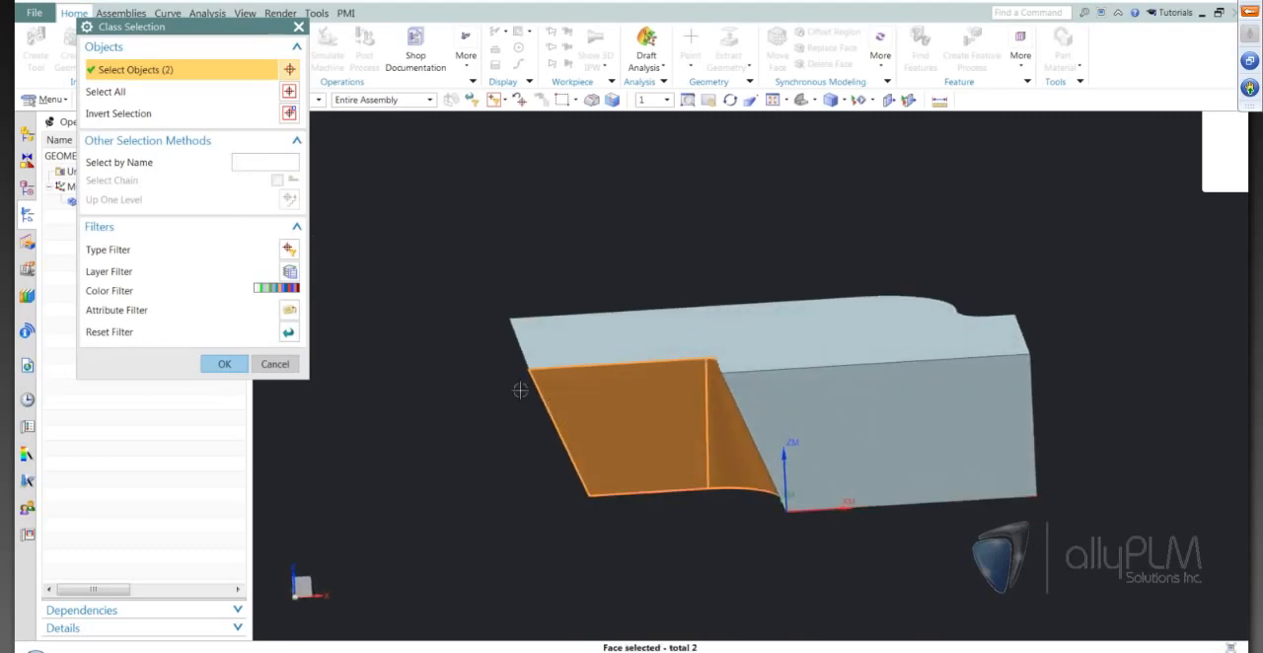
shift+click(702, 456)
shift+click(704, 456)
Select the part's top and bottom faces and invert the selection to pick all the side faces instead.
middle_drag(886, 540, 976, 417)
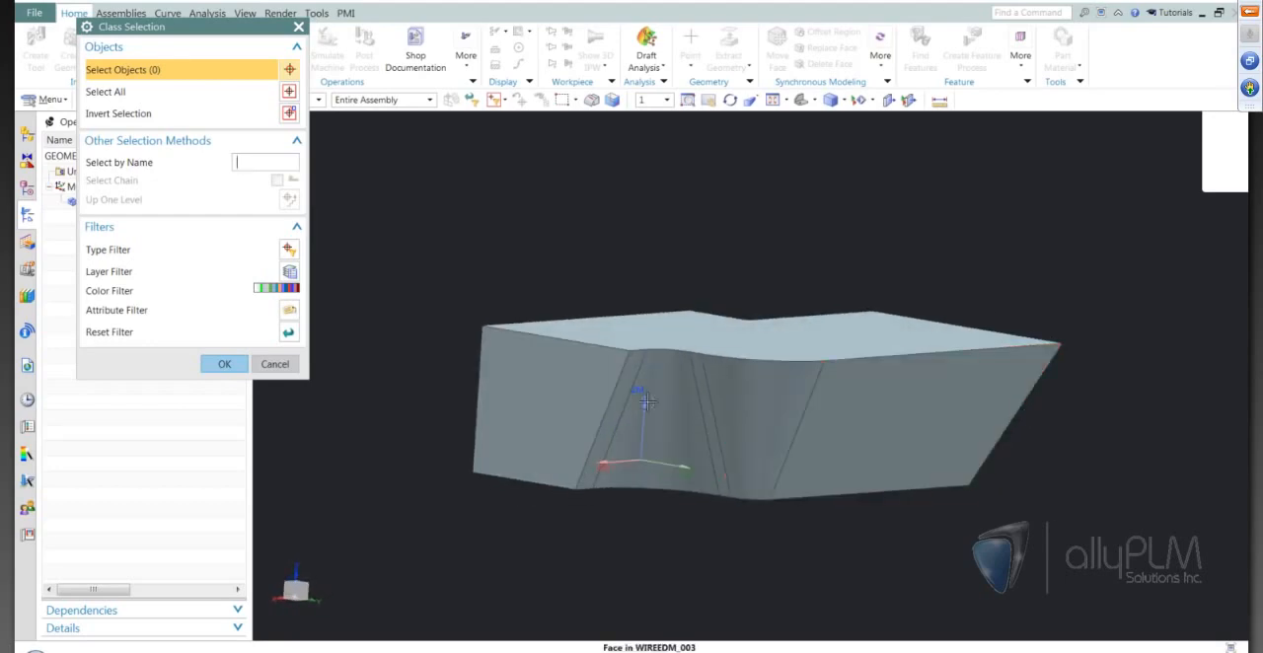
middle_drag(856, 468, 733, 313)
click(735, 313)
middle_drag(1082, 311, 853, 460)
click(854, 460)
middle_drag(1028, 479, 1075, 498)
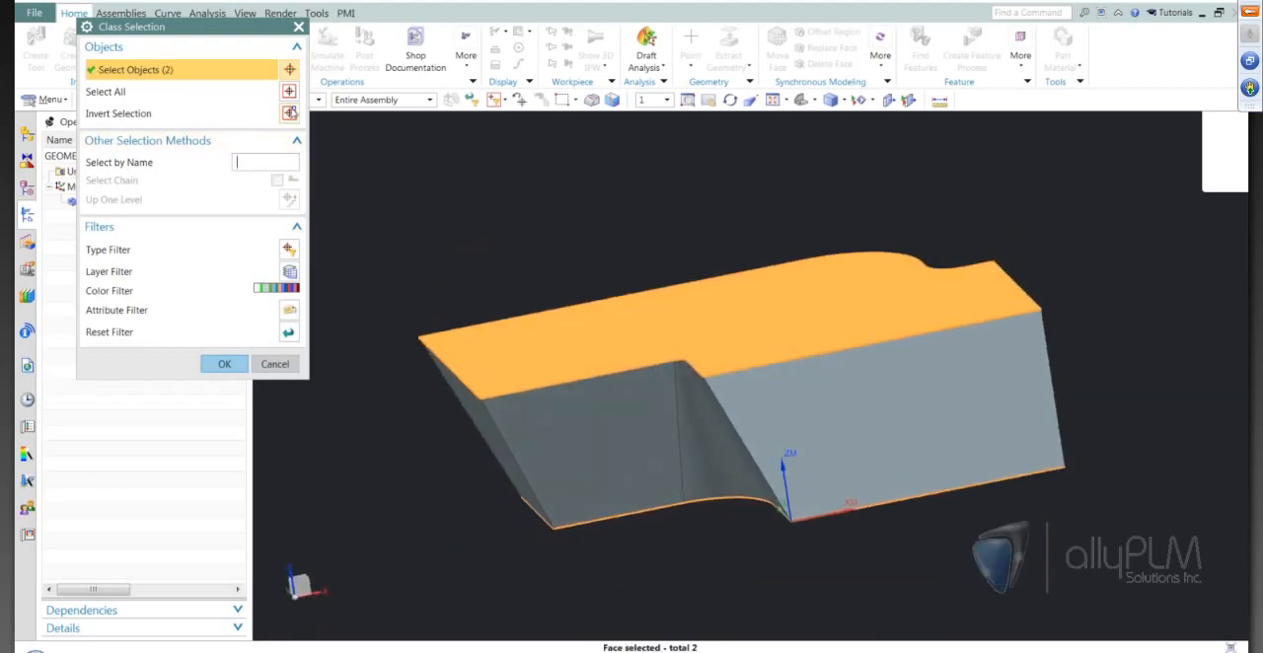
click(289, 114)
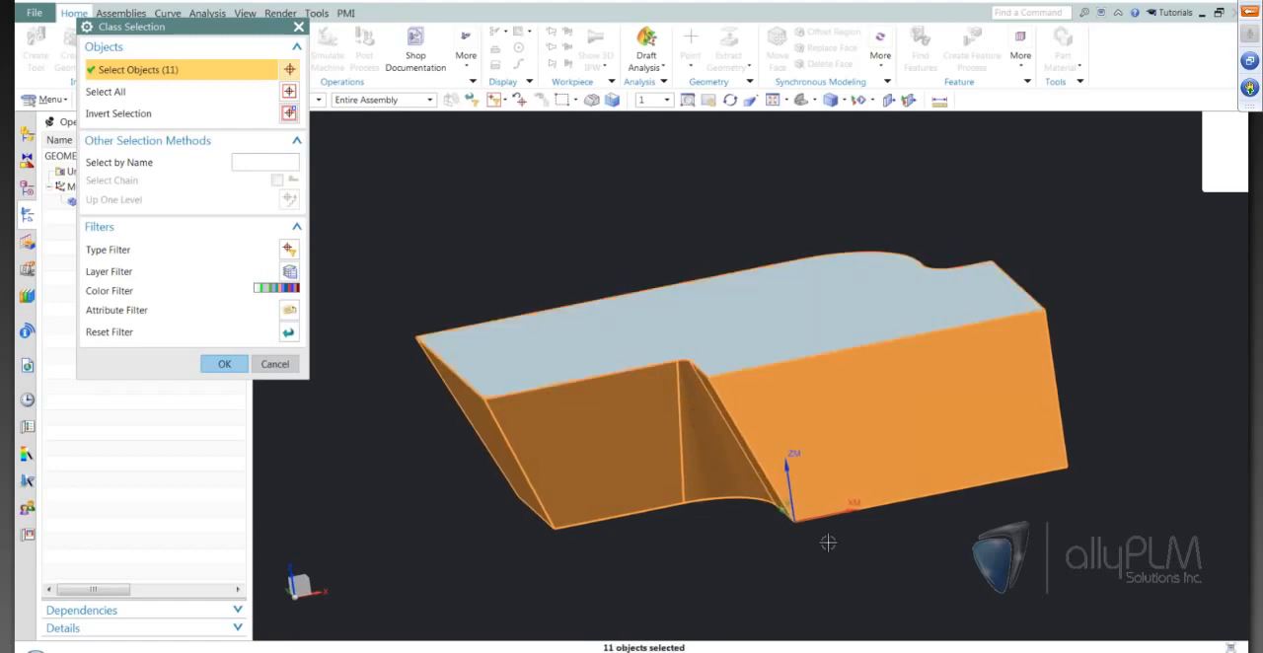
middle_drag(1026, 363, 1005, 510)
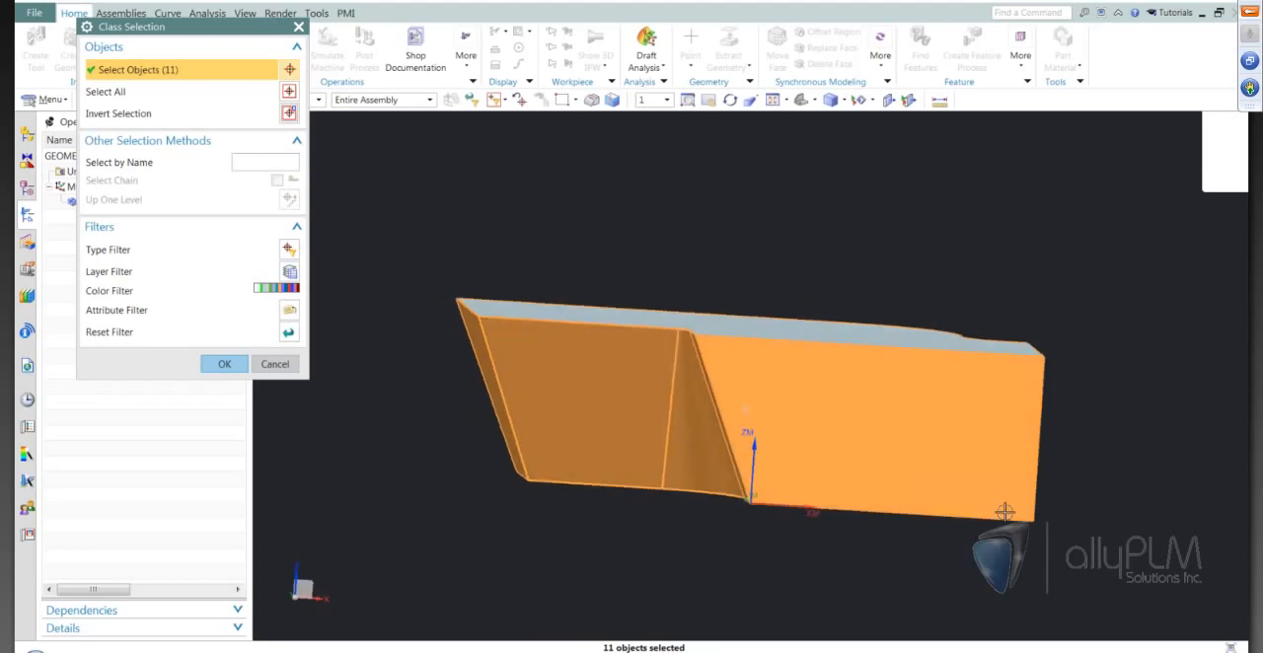
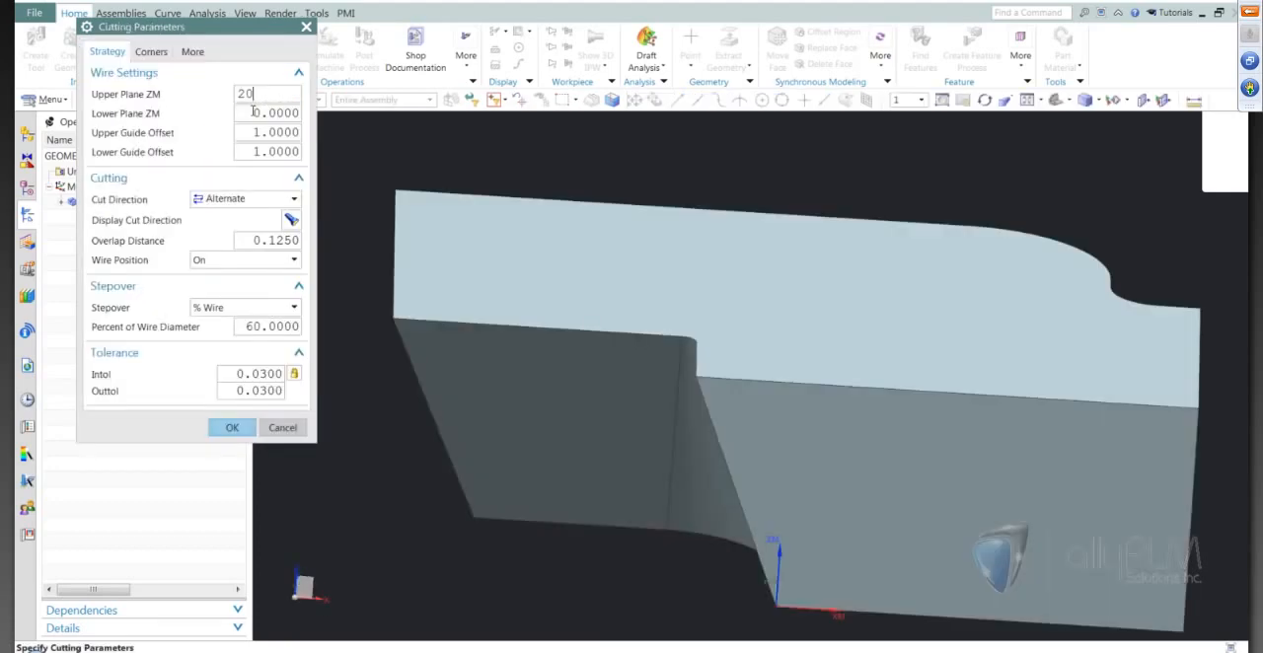
Set the External Trim's wire position to Tanto in its cutting parameters and generate the tool path.
click(252, 112)
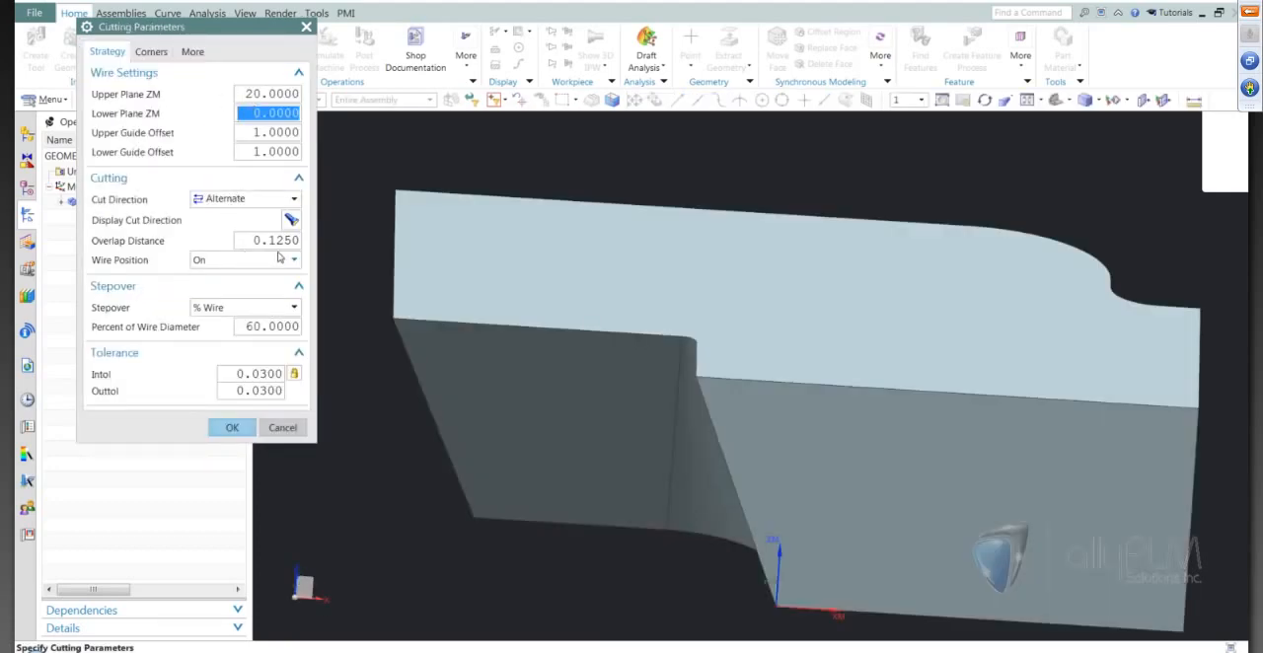
click(242, 262)
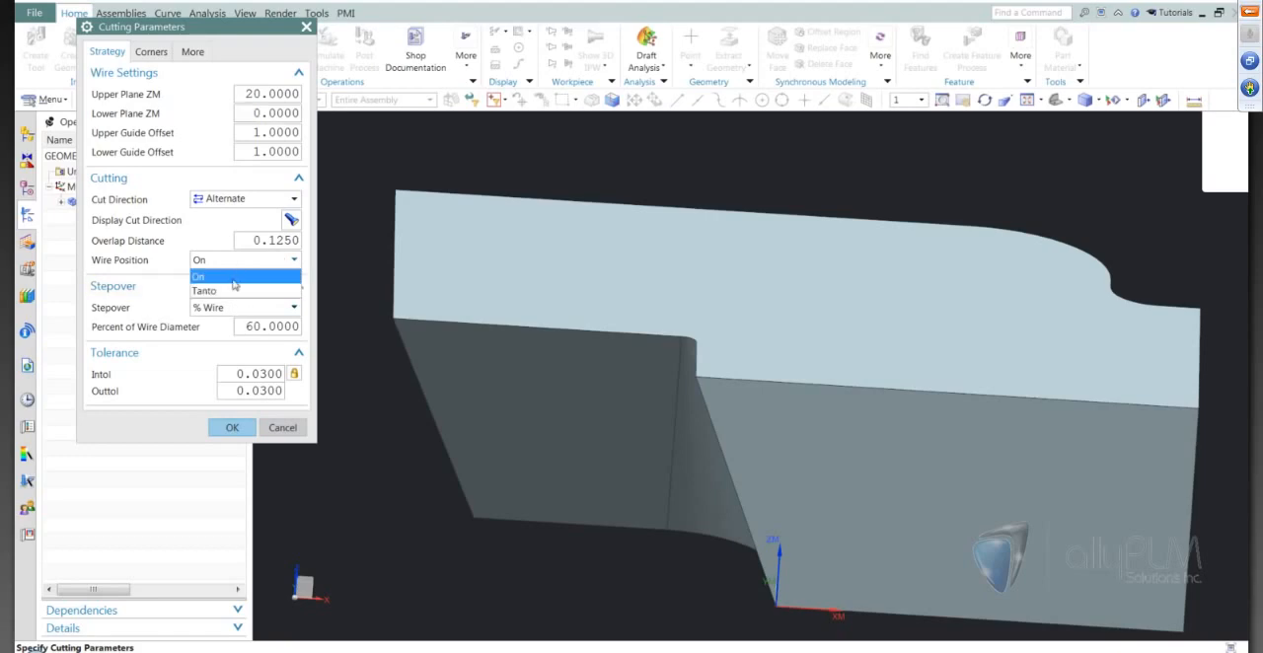
click(235, 285)
click(232, 428)
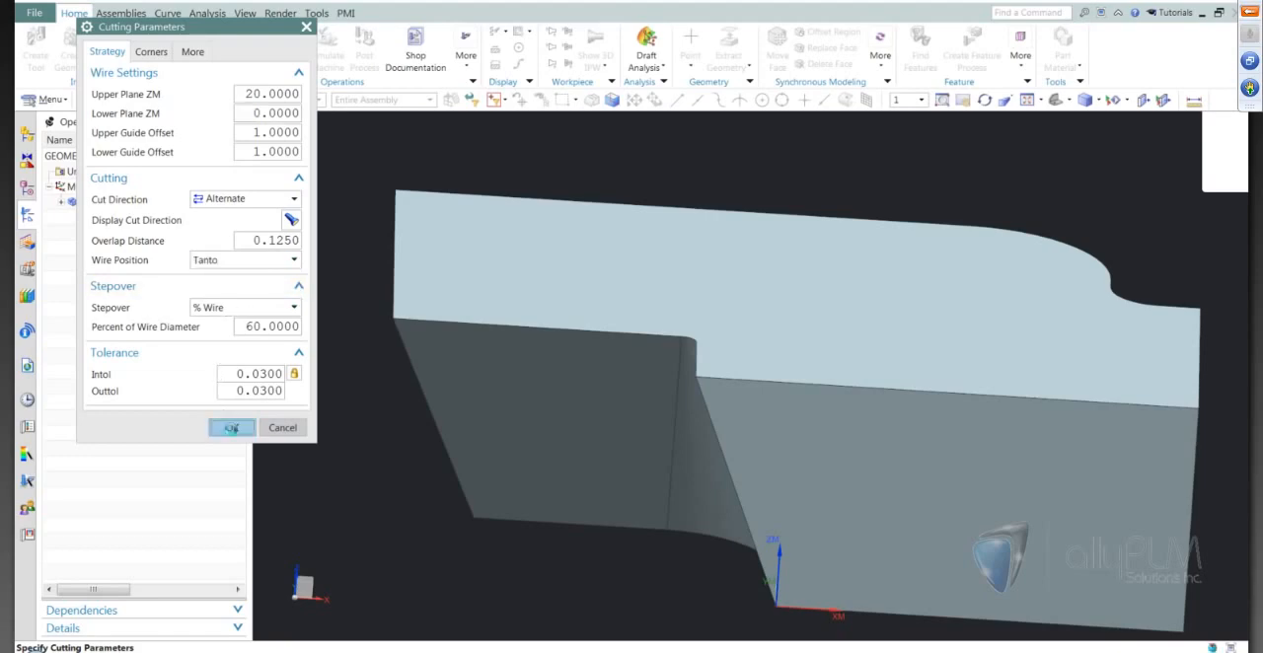
click(160, 485)
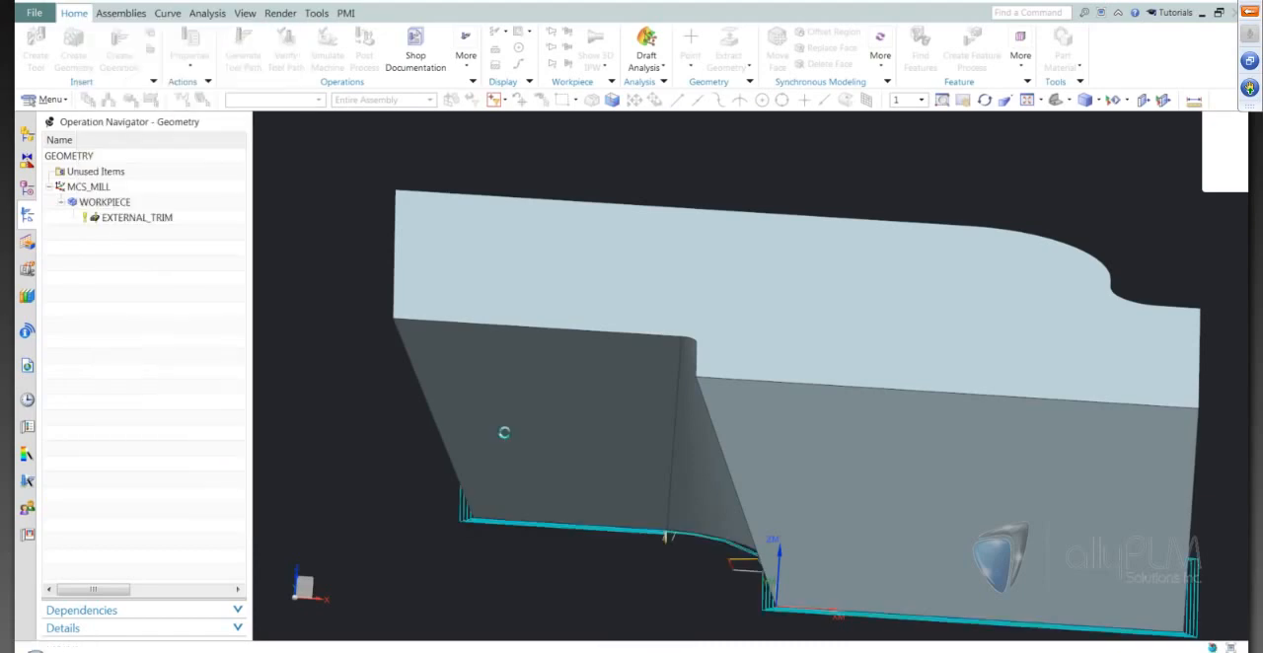
Verify the External Trim tool path by replaying the wire motion around the part with the animation speed lowered to 3.
mouse_move(822, 552)
middle_down()
mouse_move(815, 532)
mouse_move(834, 560)
middle_up()
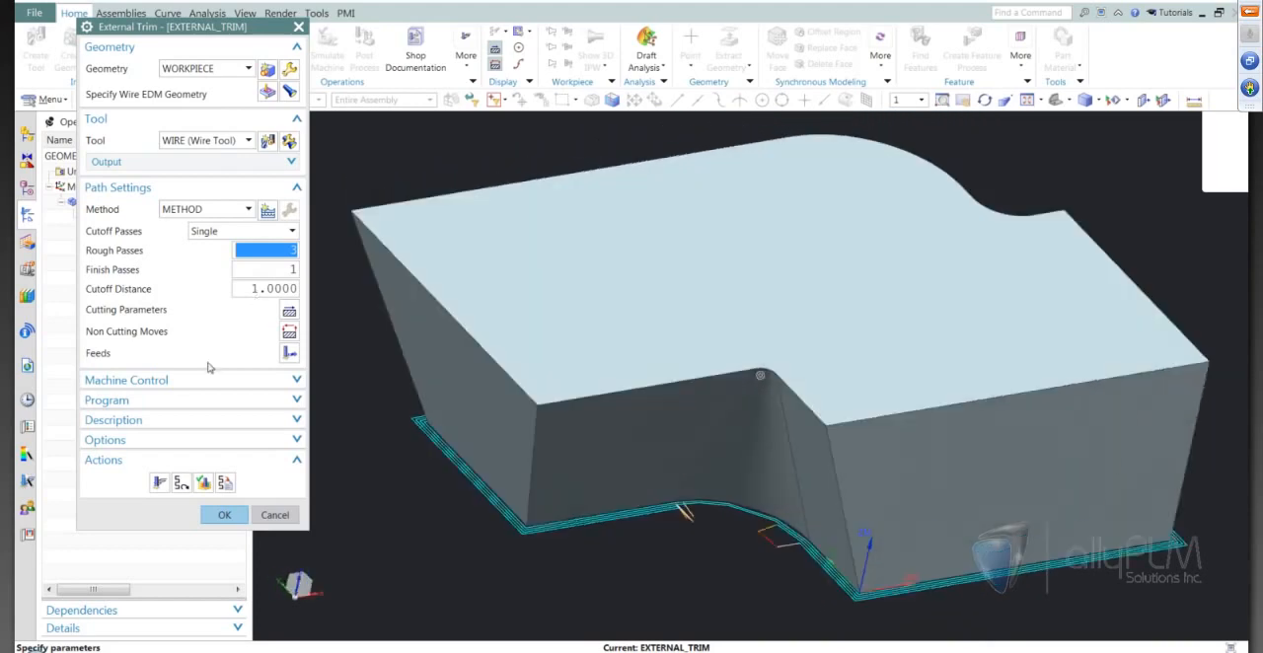
click(206, 484)
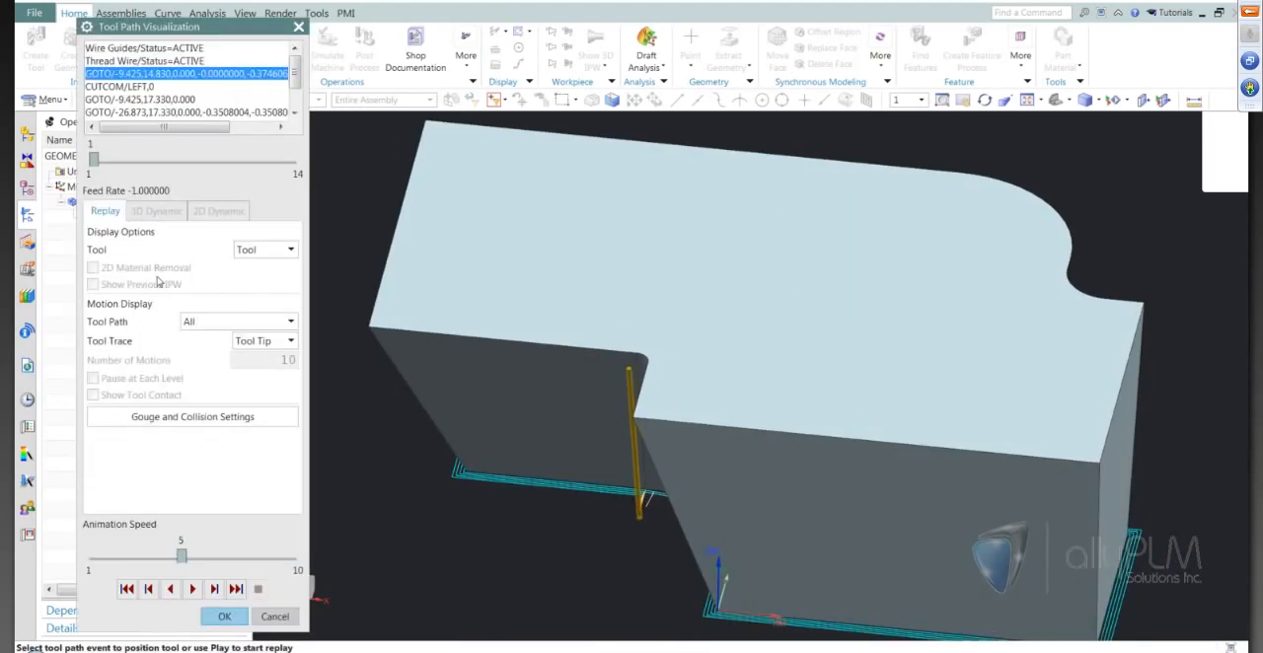
click(201, 589)
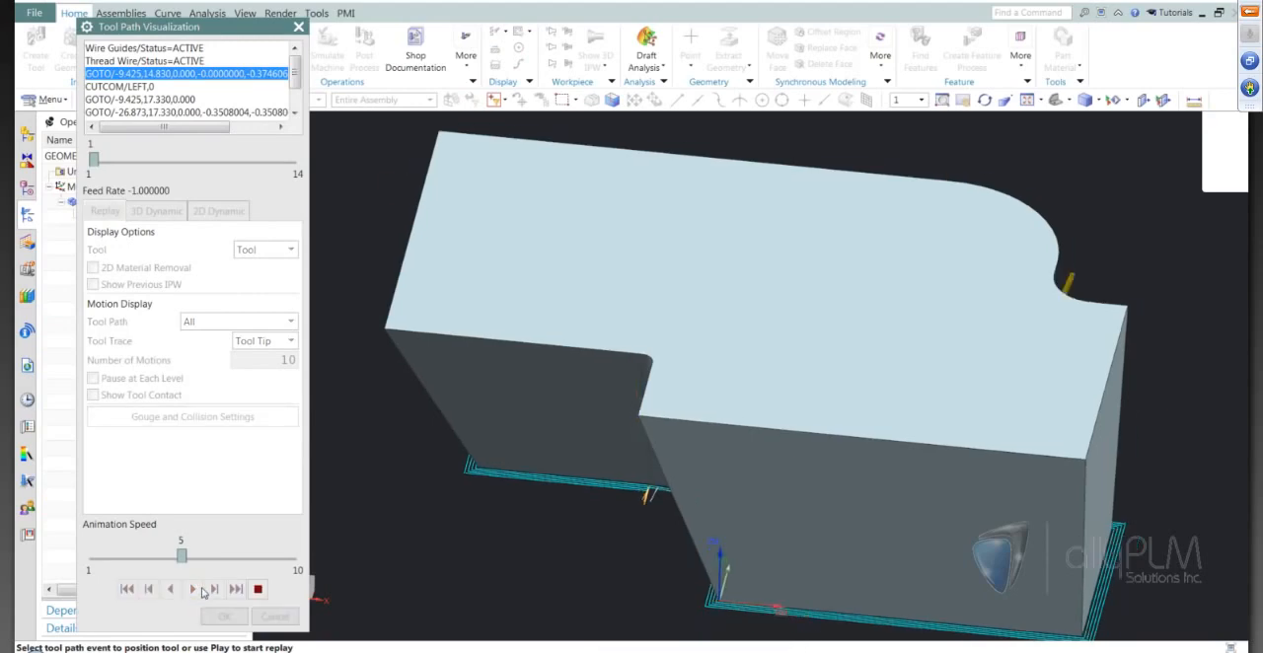
click(103, 558)
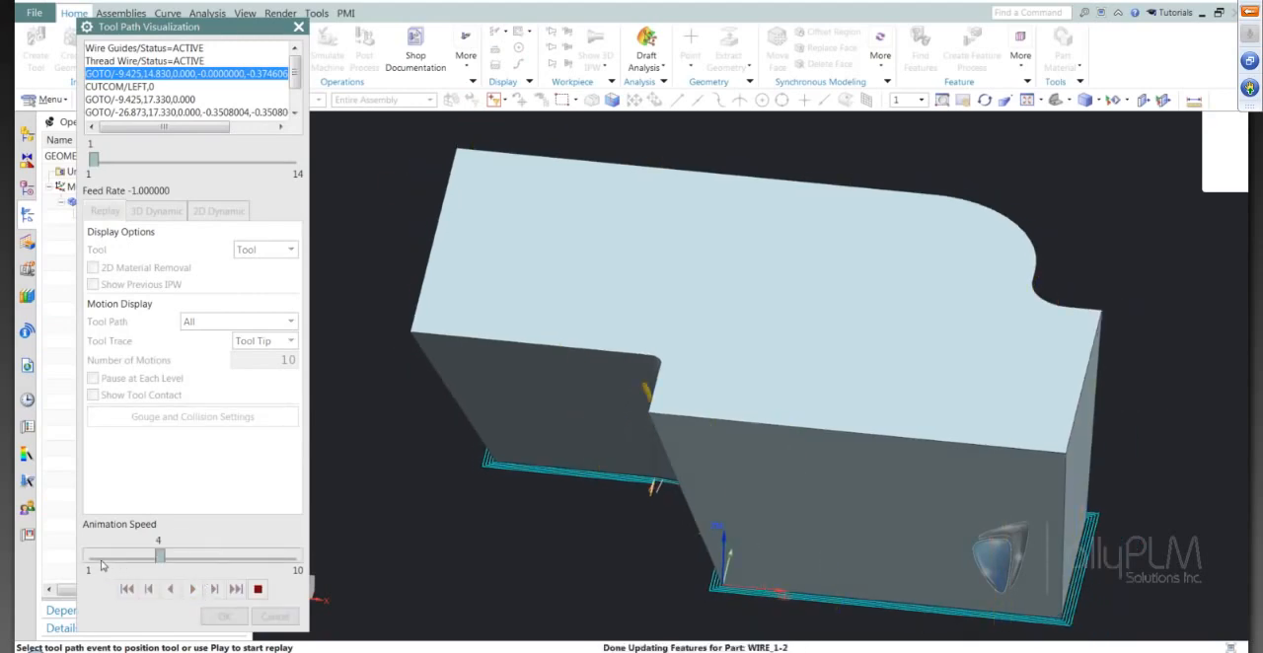
click(102, 558)
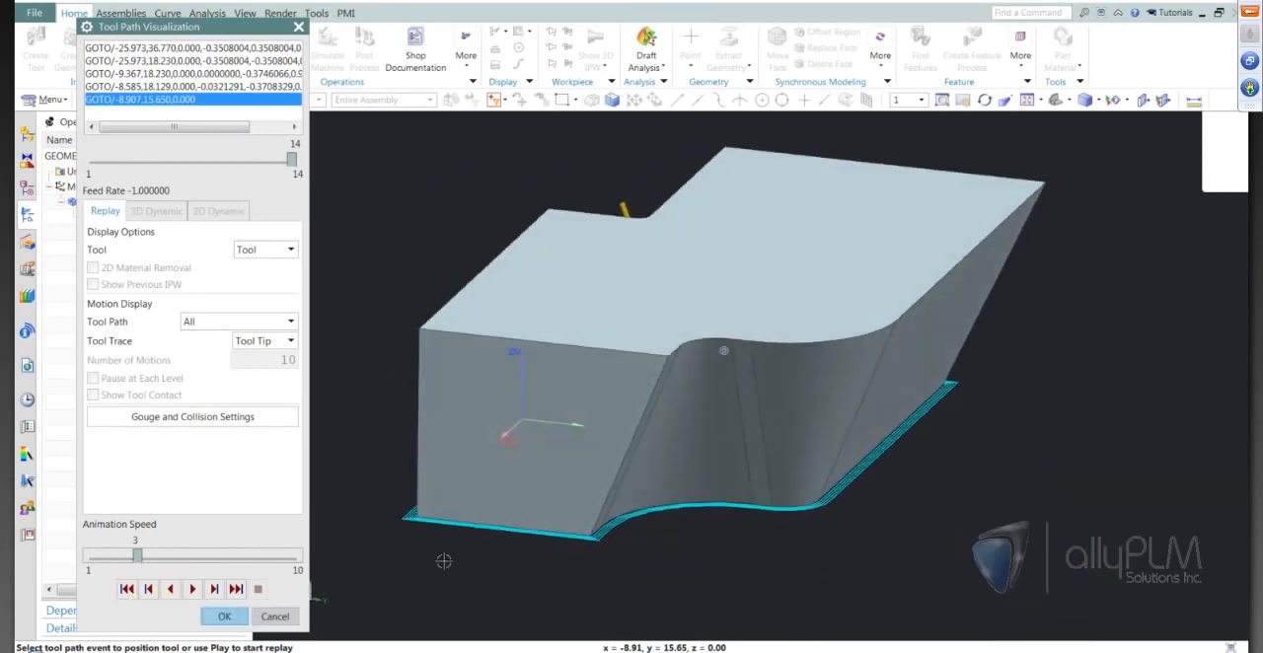
click(224, 616)
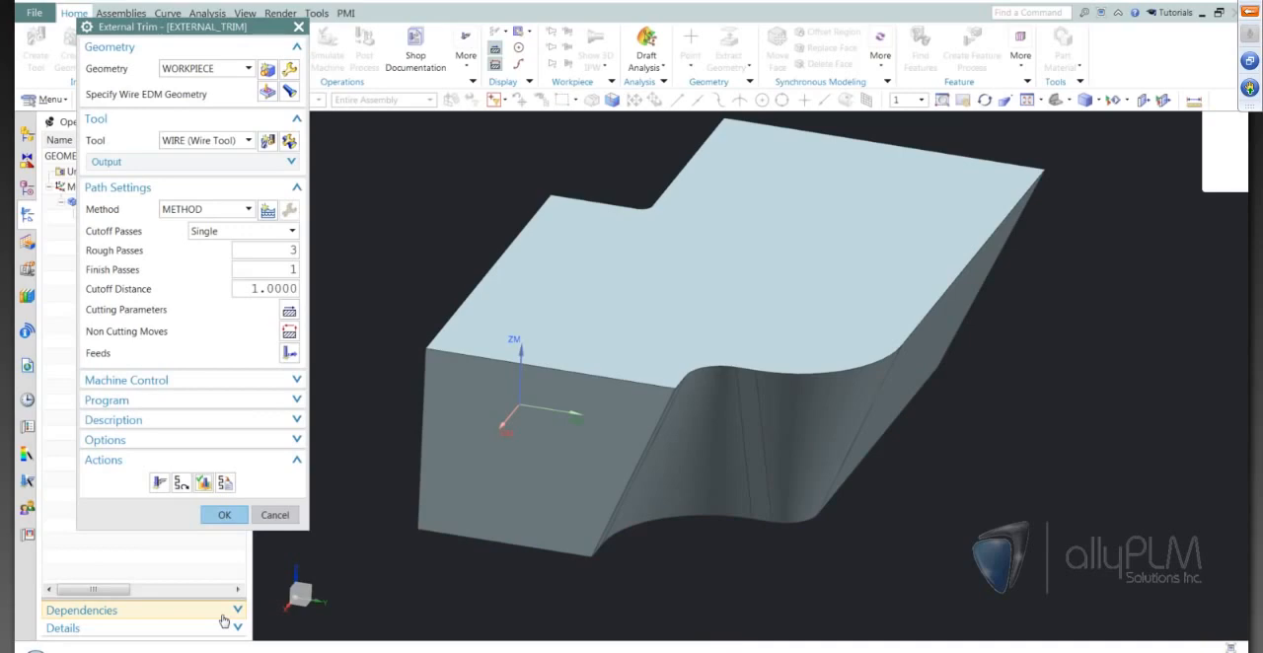
Cancel the External Trim operation and close all parts while keeping the session running.
click(274, 514)
mouse_move(479, 468)
middle_down()
mouse_move(803, 417)
mouse_move(903, 434)
mouse_move(921, 507)
mouse_move(1039, 523)
mouse_move(1022, 528)
middle_up()
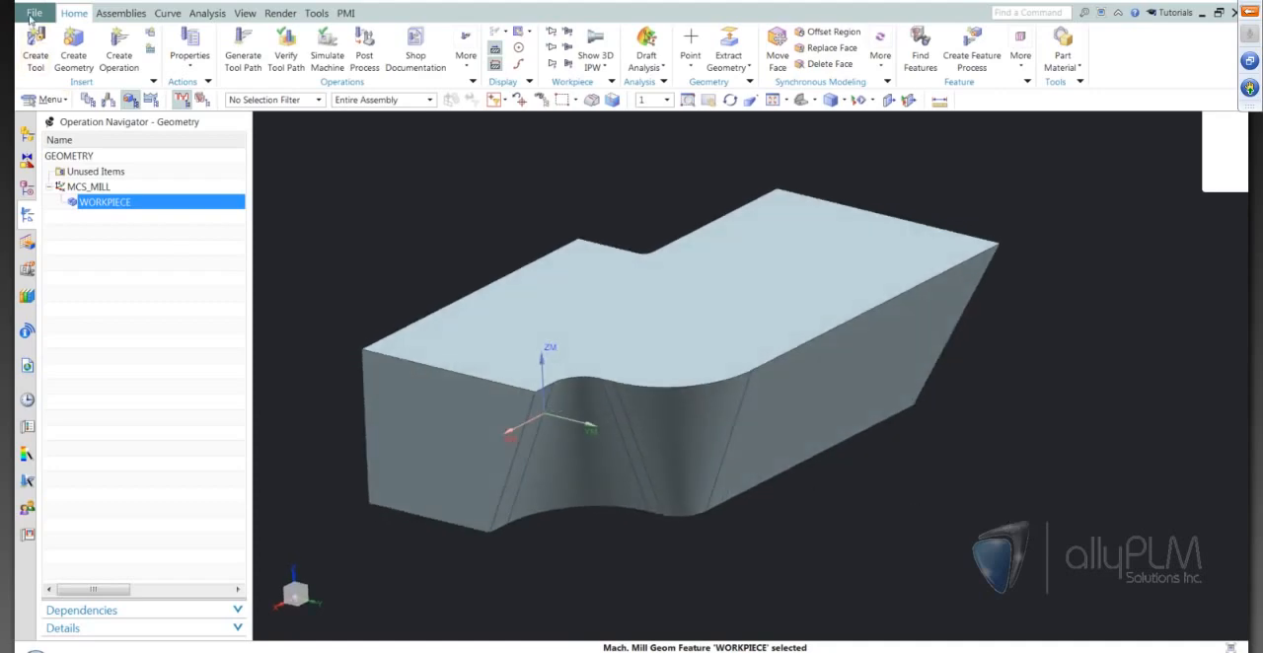
click(32, 16)
mouse_move(49, 69)
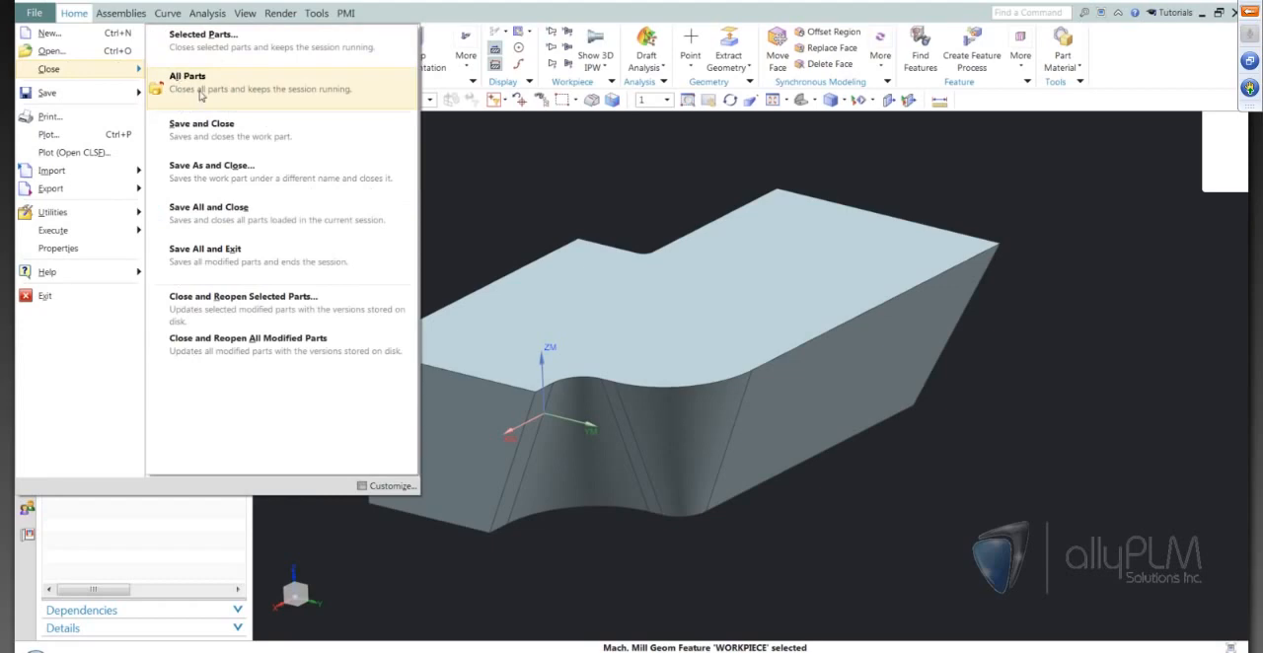
click(200, 91)
click(601, 358)
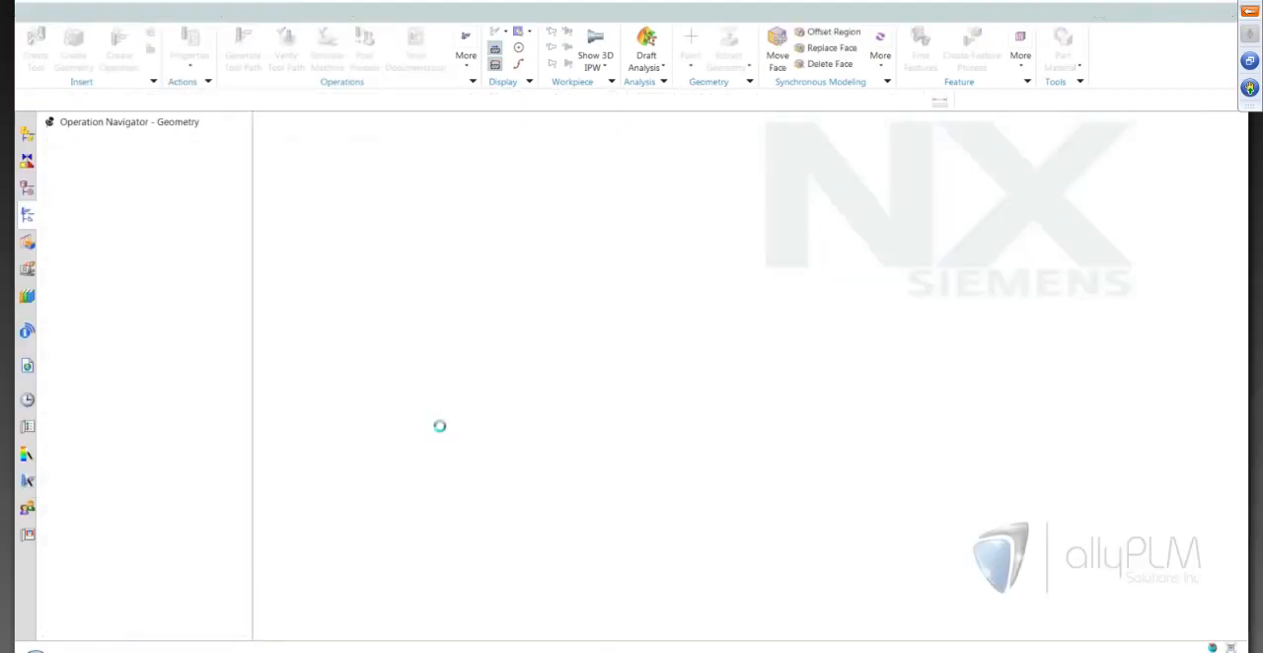
Open the part file wireEDM_005_setup_1.prt from the Lunch Bytes-Wire EDM folder.
click(59, 41)
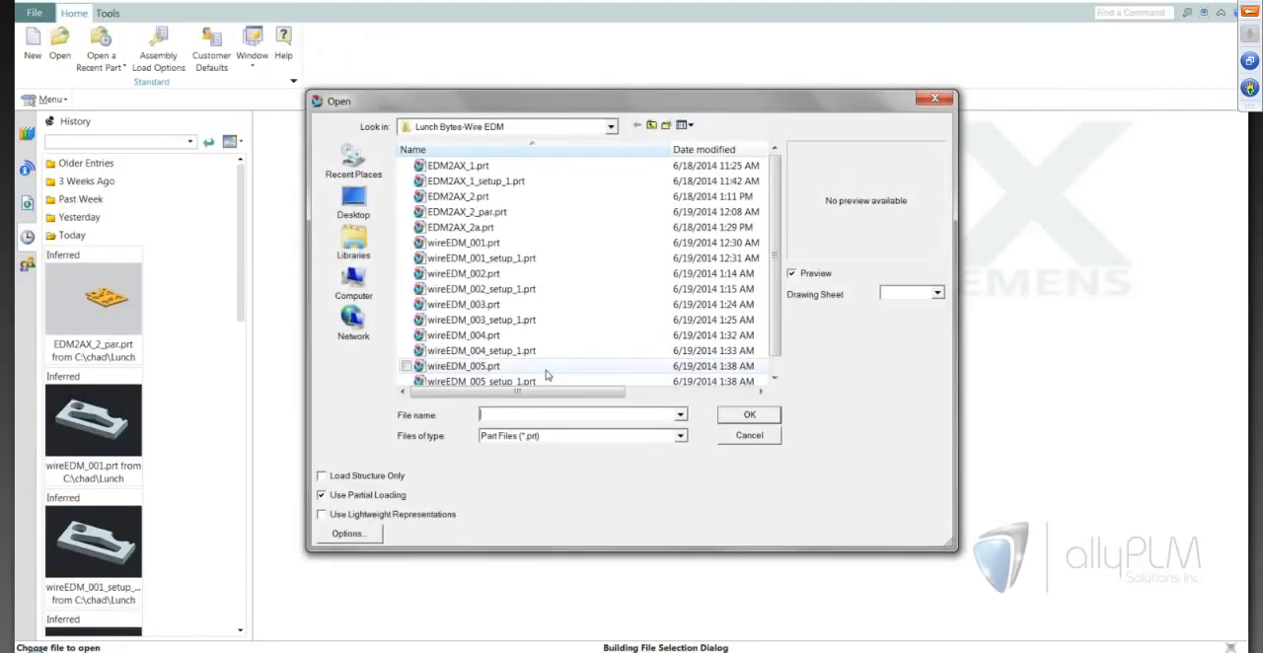
scroll(539, 347, down, 1)
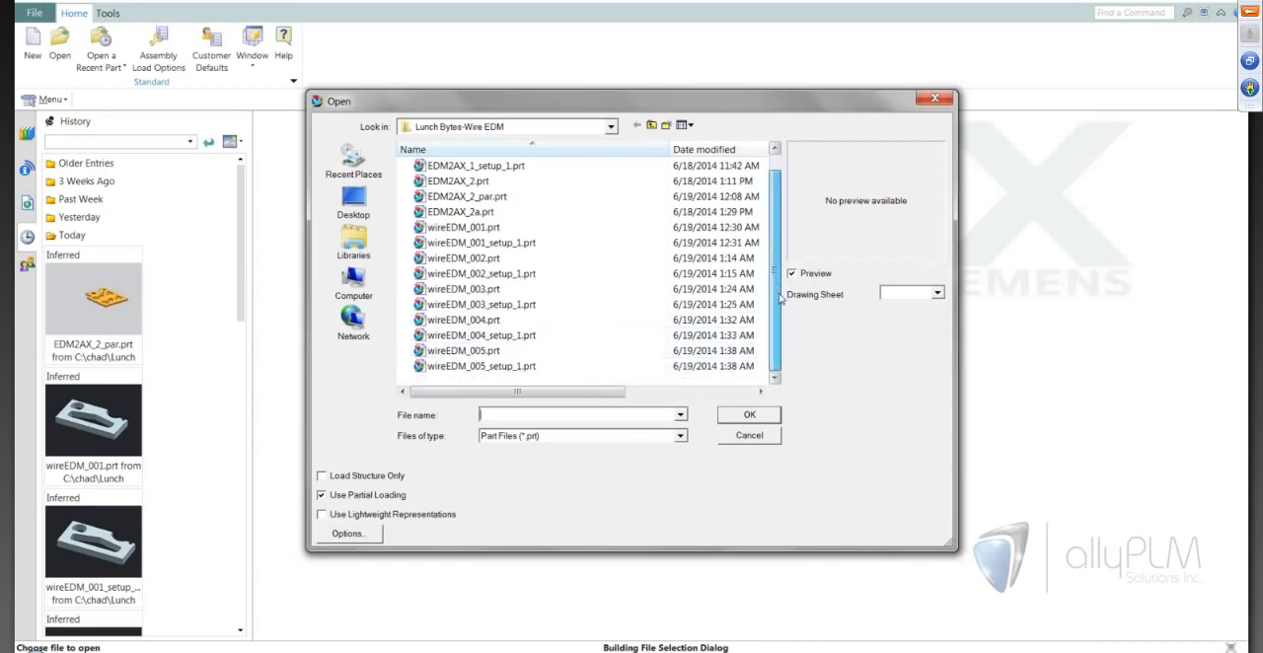
click(493, 366)
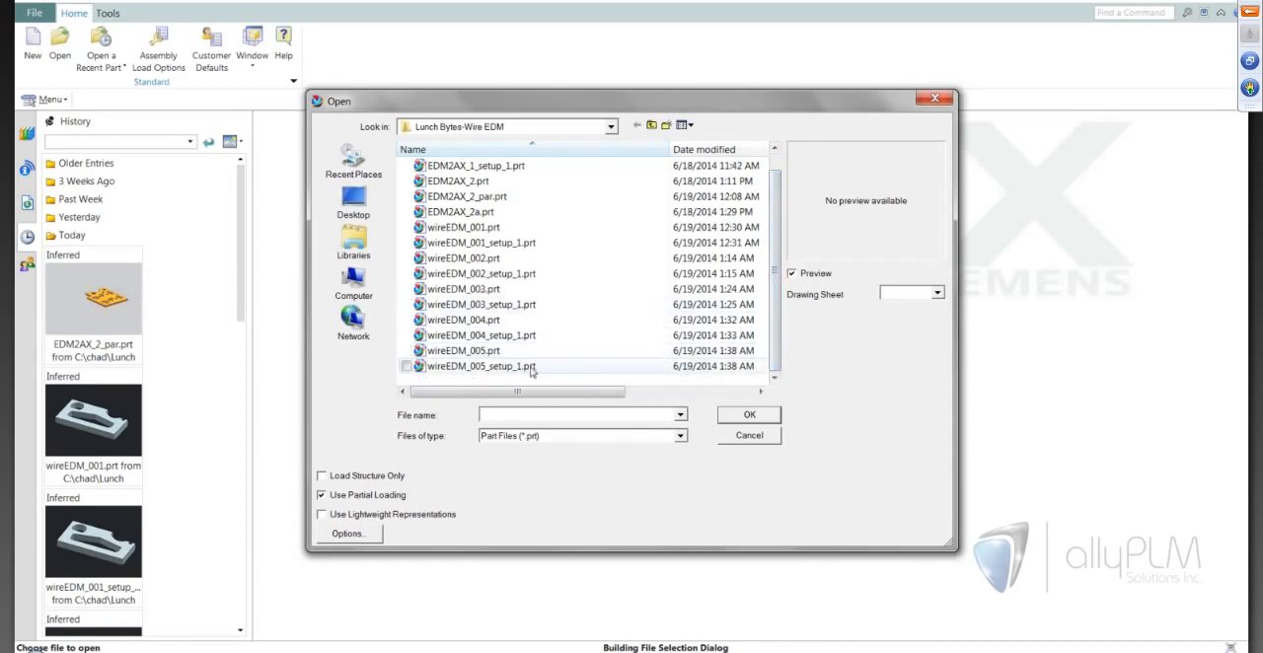
click(762, 415)
Specify the notched plate body as the part geometry of the WORKPIECE group.
middle_drag(520, 394, 479, 407)
scroll(693, 560, up, 4)
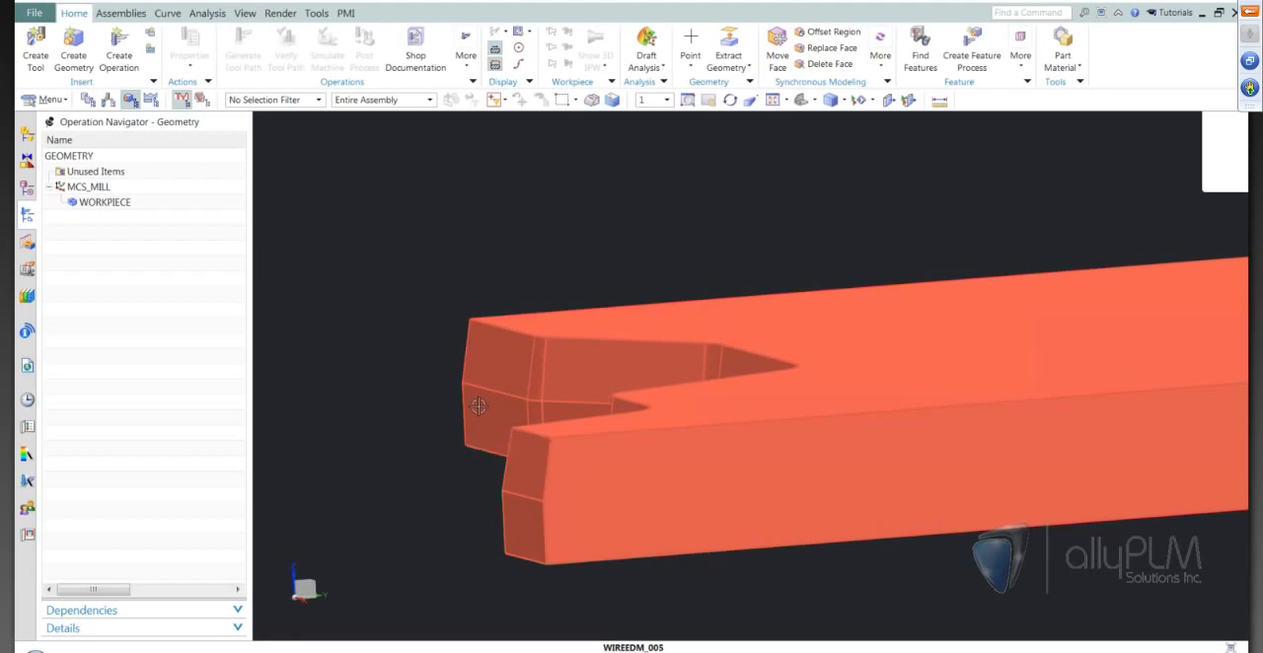
key(Home)
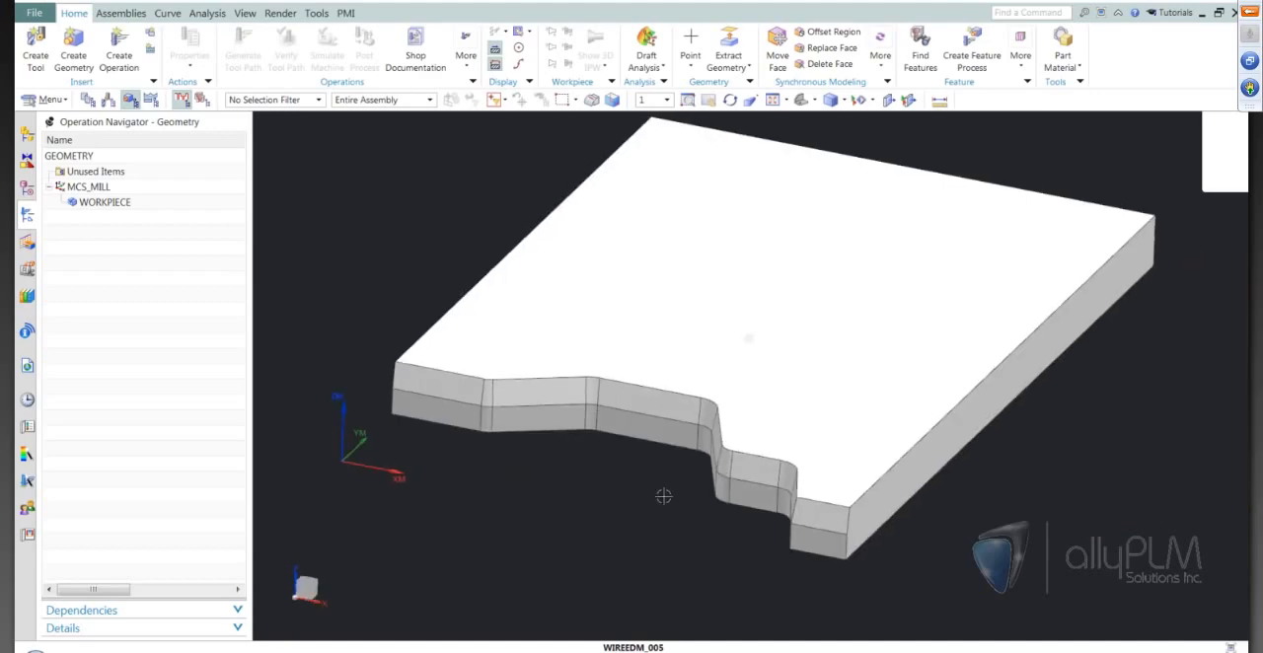
key(ctrl+f)
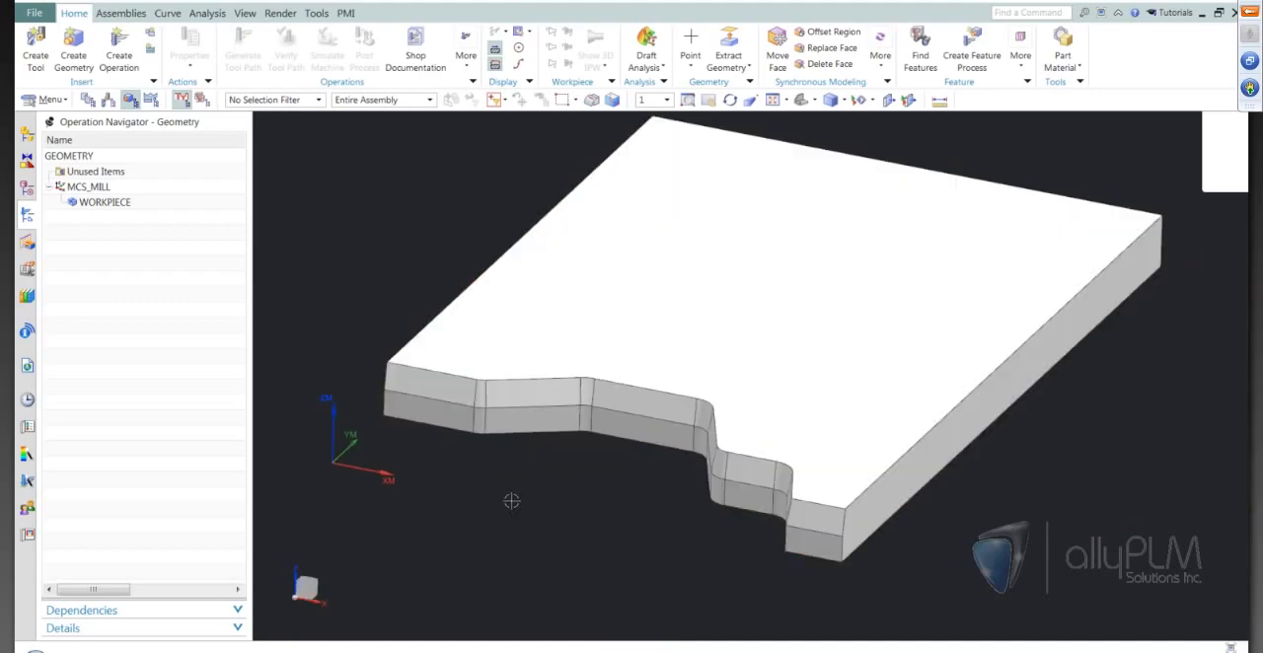
double_click(109, 203)
click(268, 68)
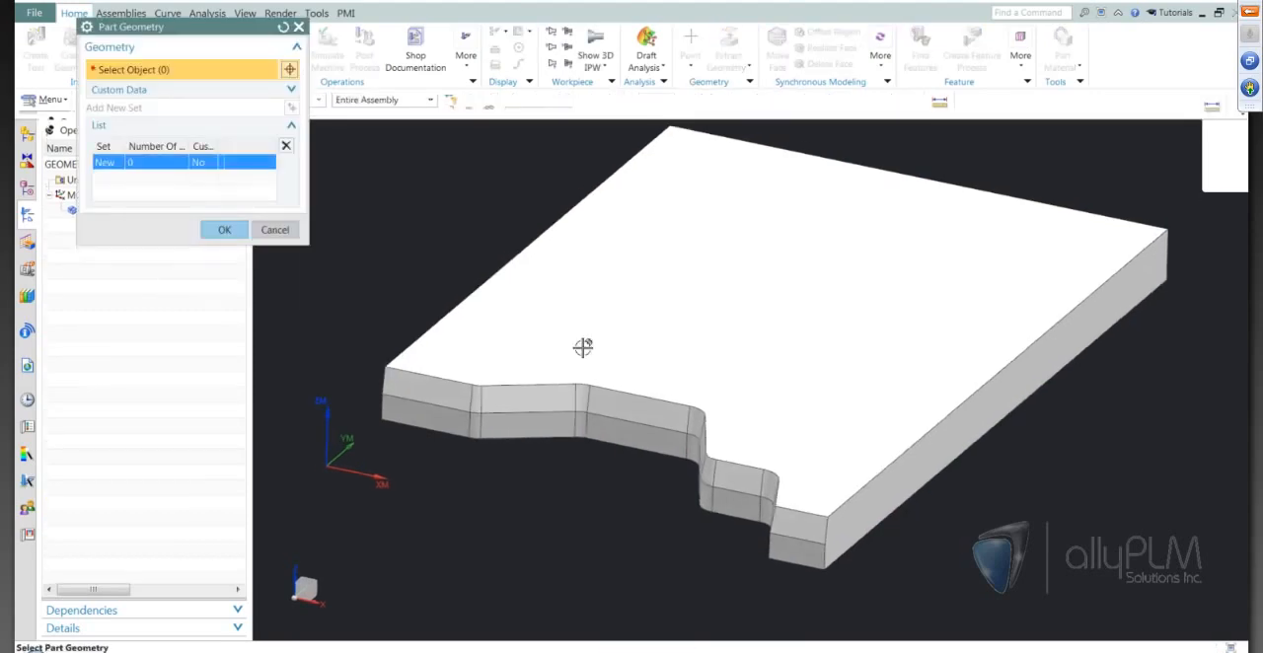
click(577, 348)
click(224, 228)
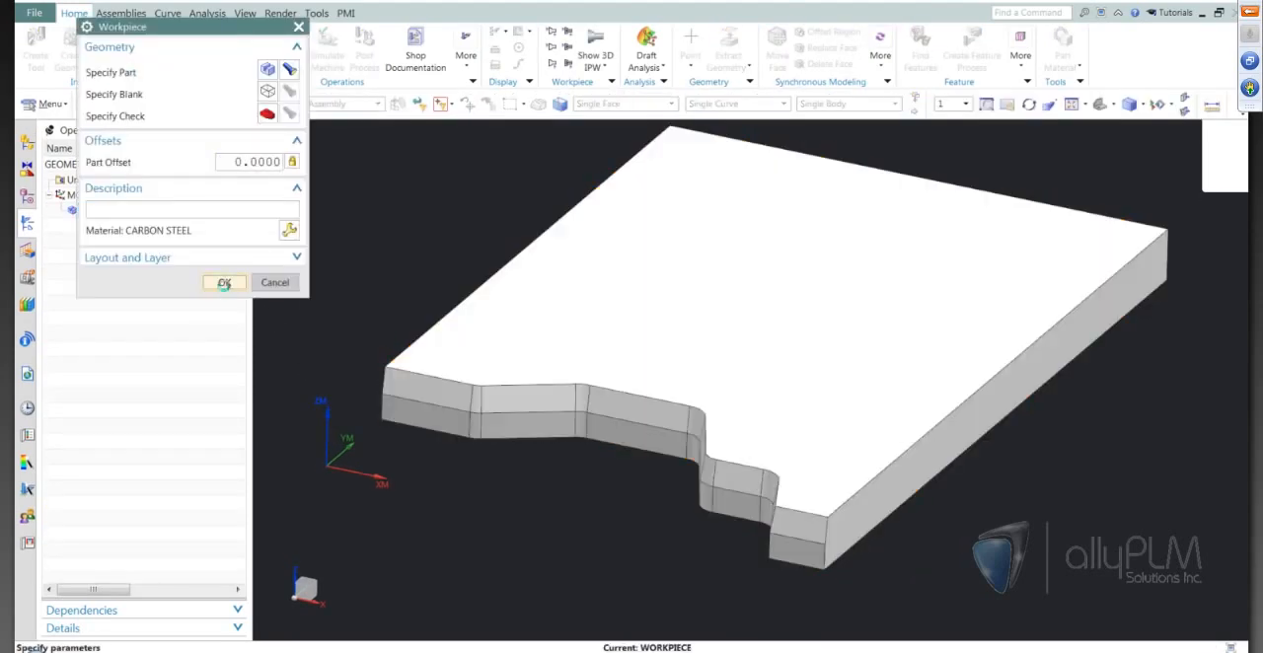
click(224, 283)
Create a wire_edm Open Profile operation named OPEN_PROFILE in program 1234, using the WORKPIECE geometry.
click(116, 49)
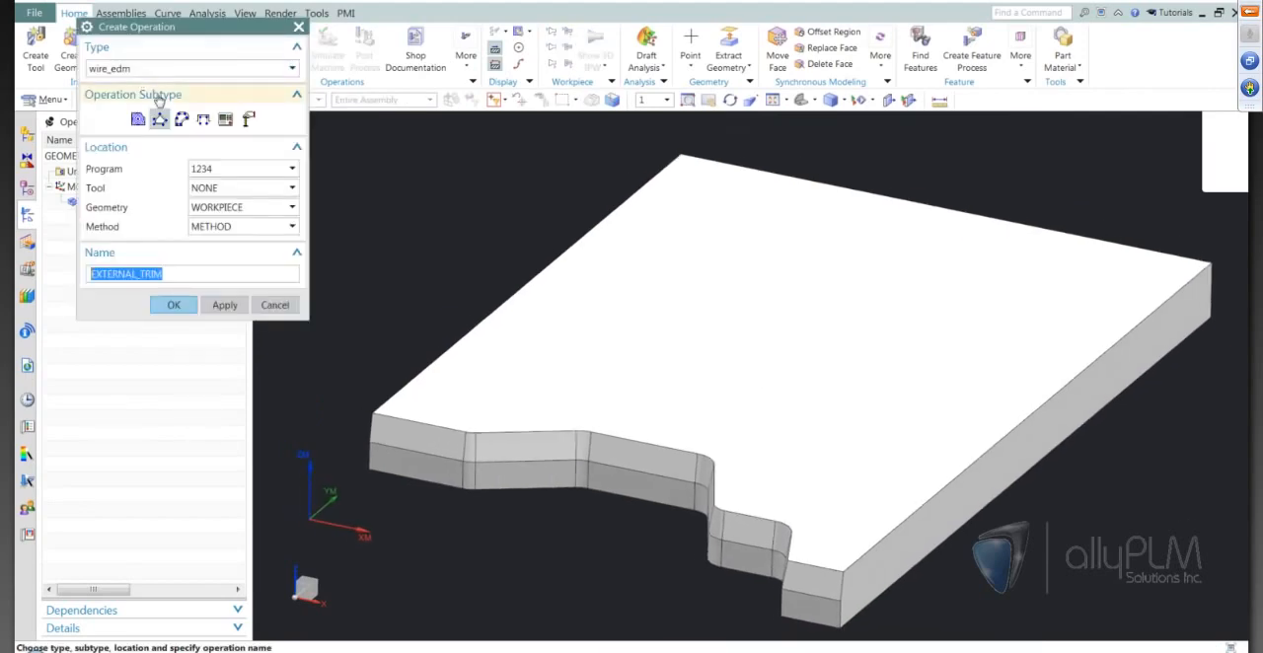
click(202, 120)
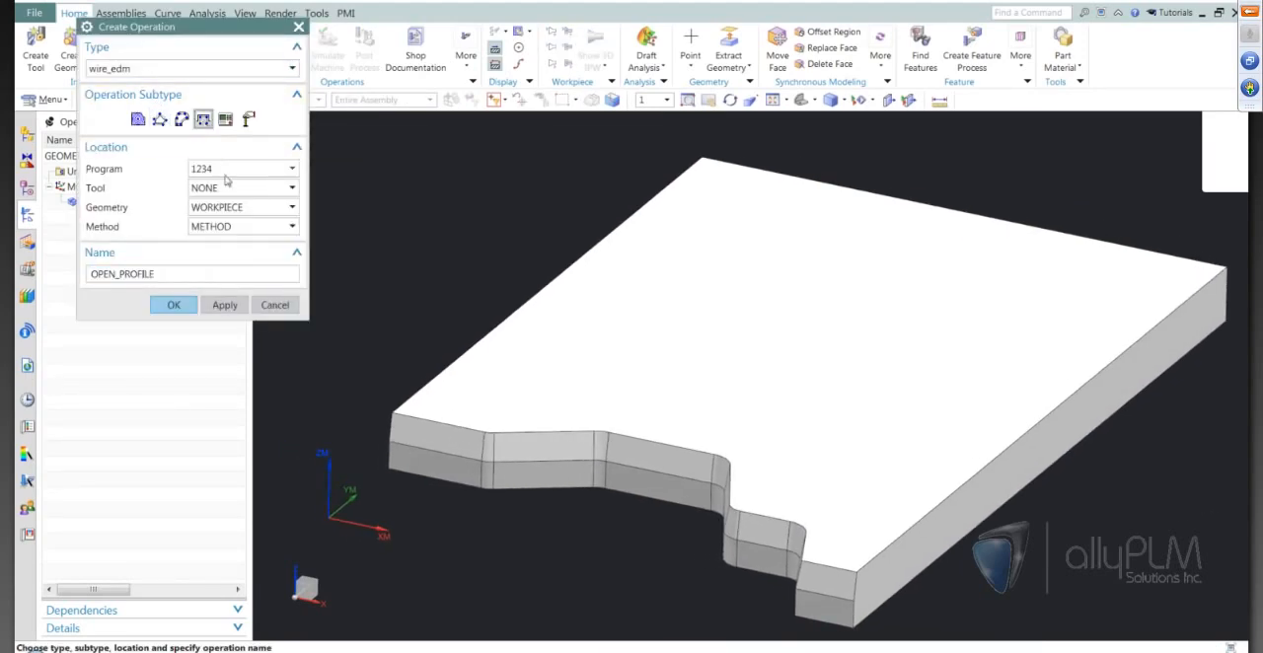
click(177, 305)
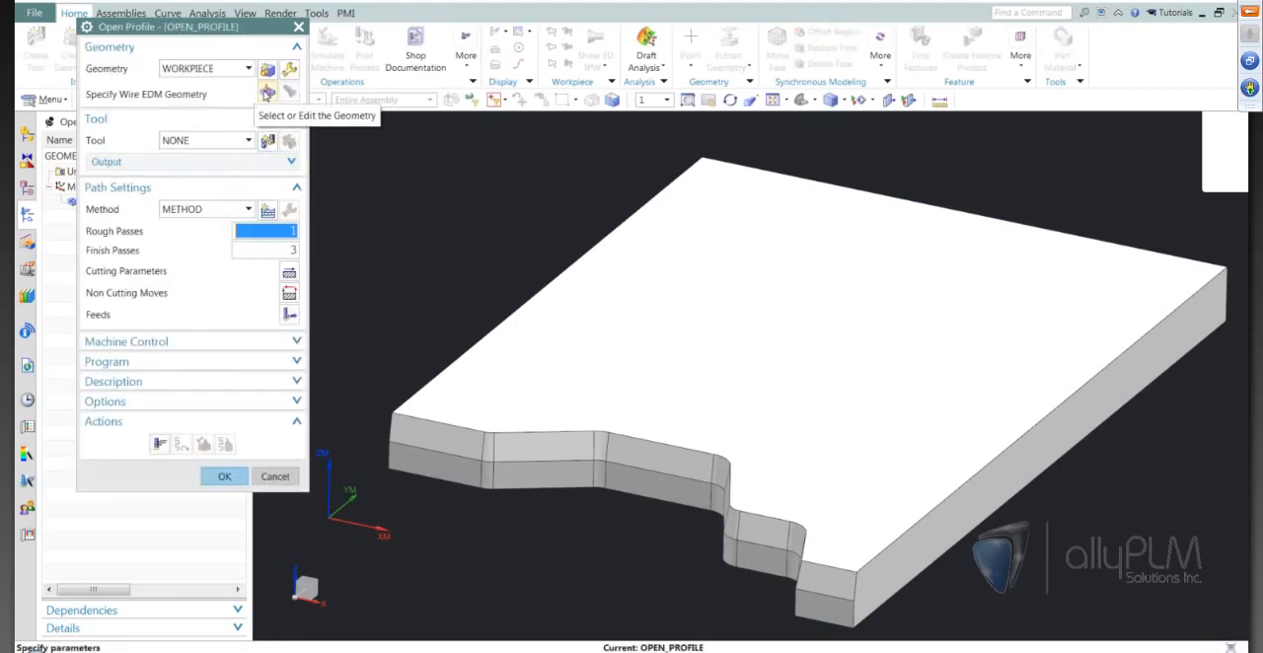
Define the wire EDM geometry as a curve boundary, chaining the plate's lower front edges from one end of the notched profile to the other.
click(266, 91)
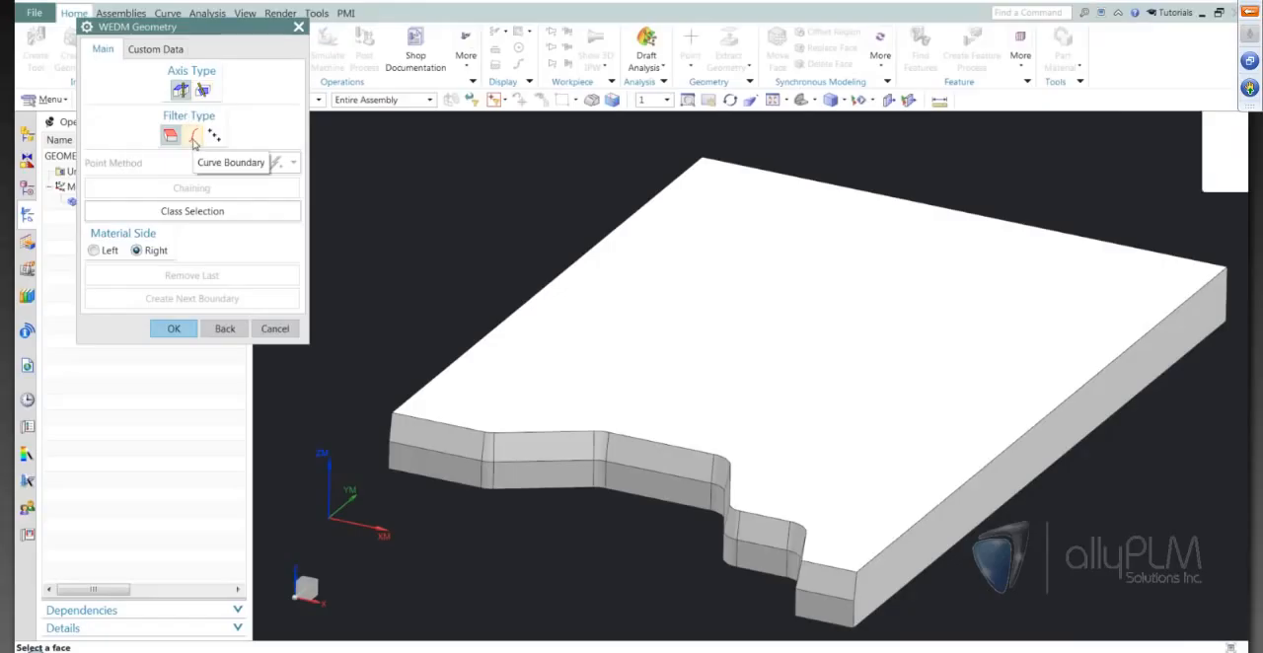
click(193, 138)
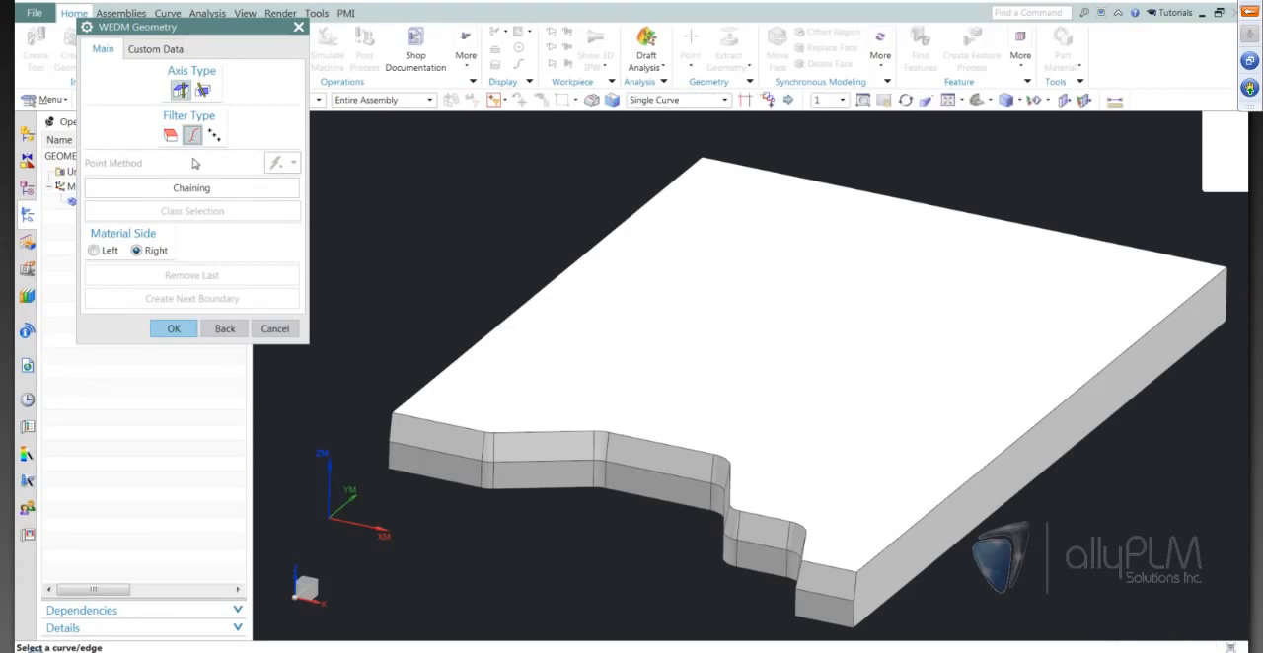
click(194, 191)
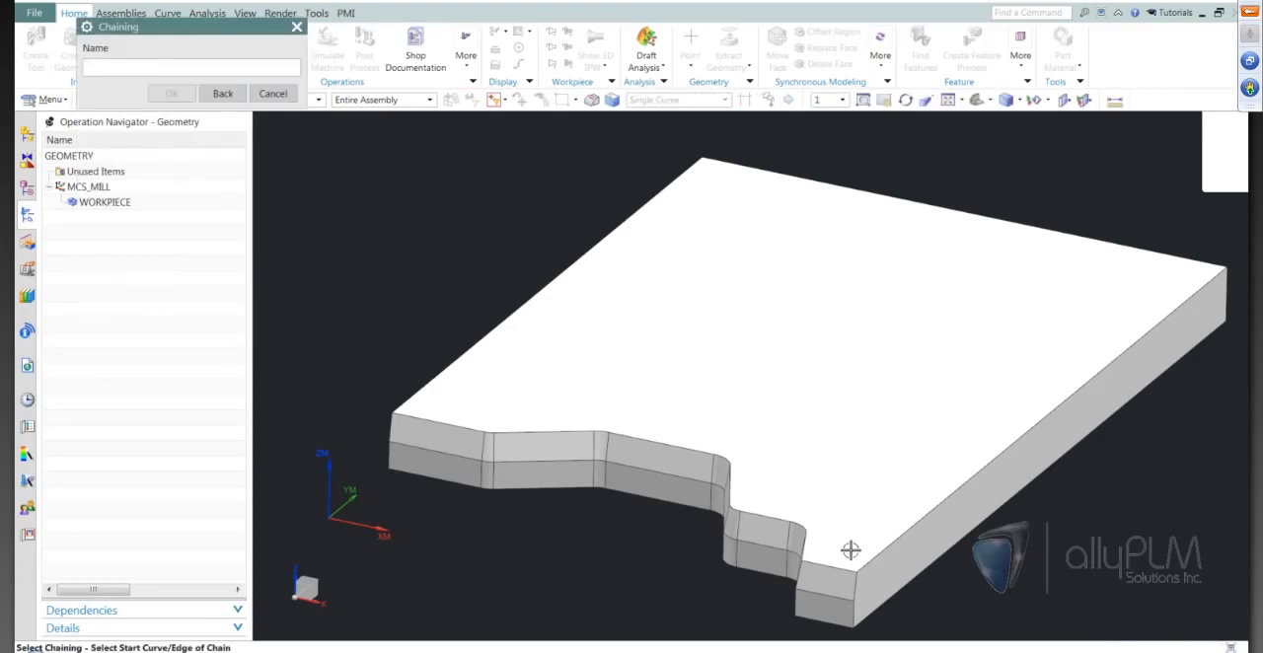
scroll(848, 555, down, 1)
click(770, 501)
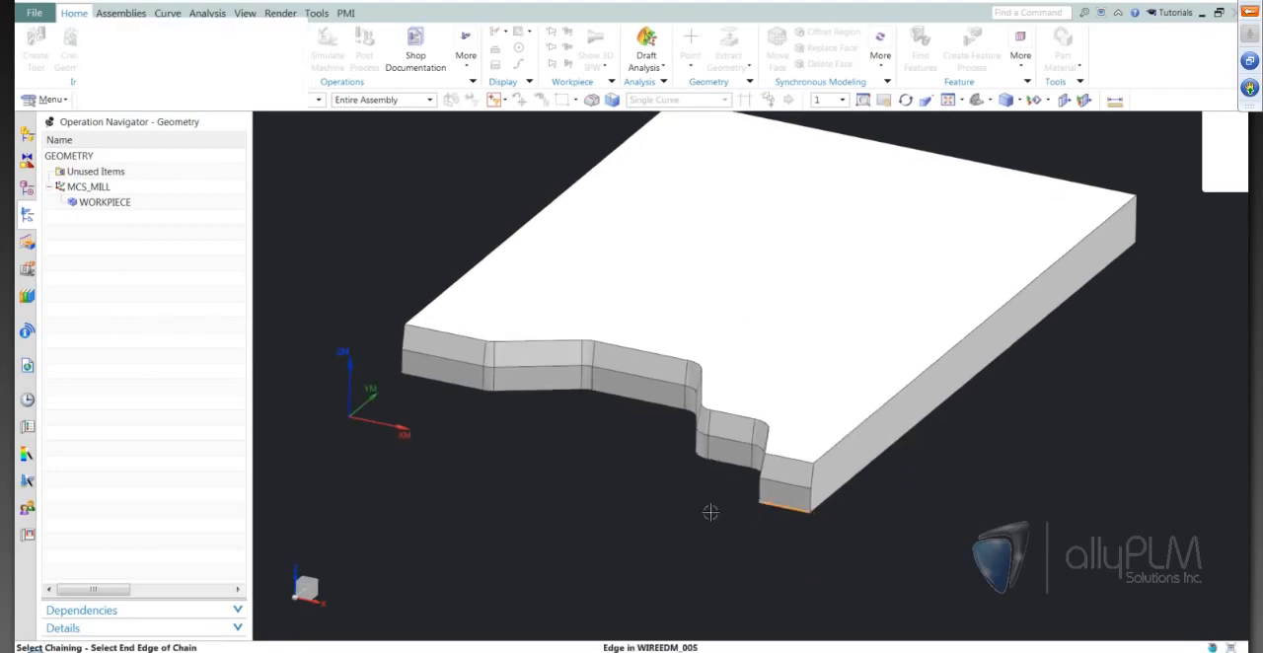
click(422, 389)
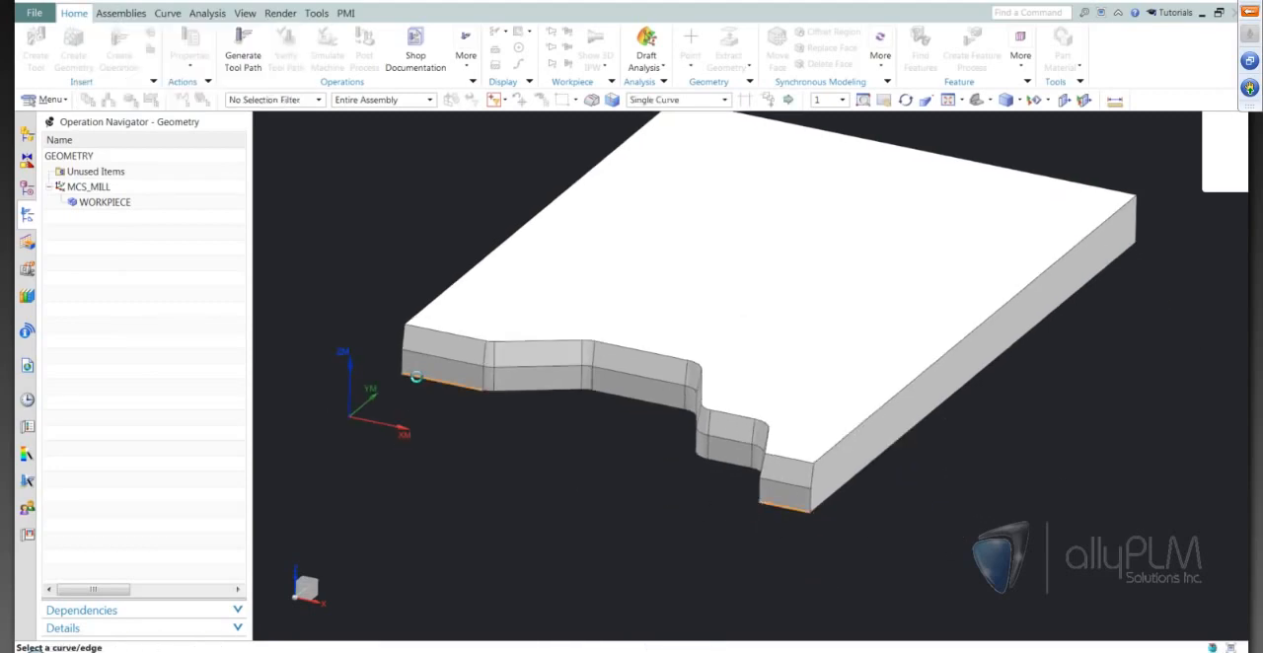
middle_drag(474, 496, 286, 442)
click(180, 327)
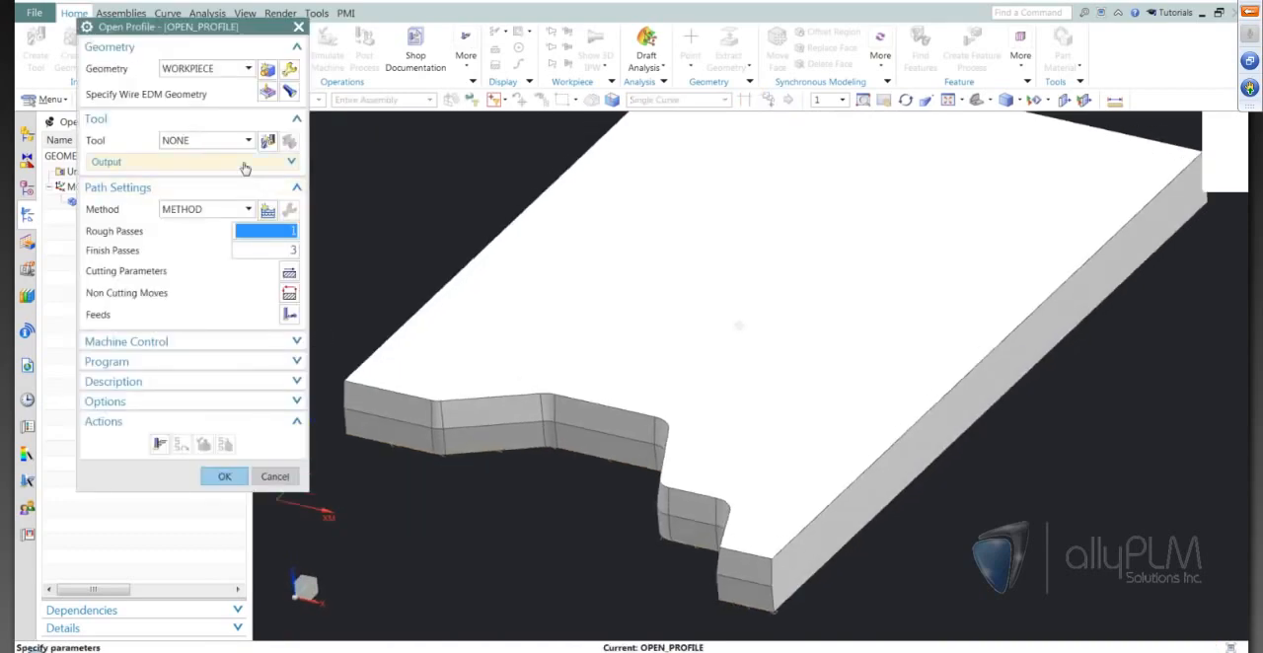
Create a wire_edm tool named WIRE under CARRIER for the operation and set its wire diameter.
click(267, 143)
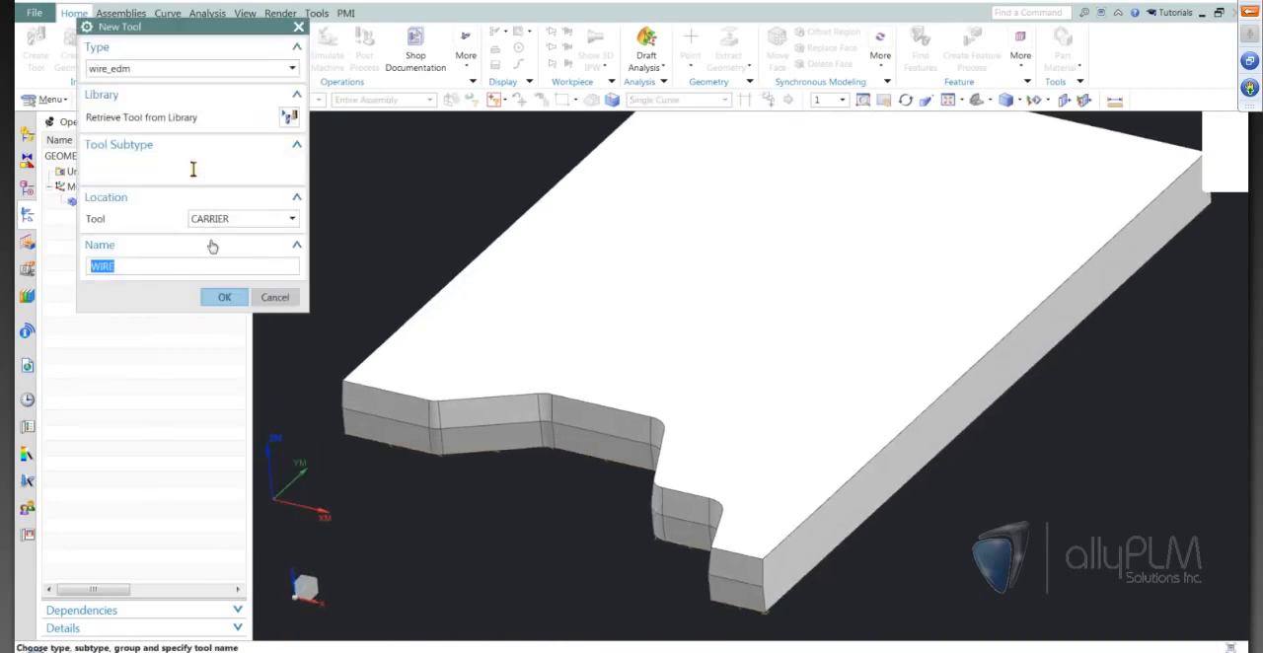
click(215, 294)
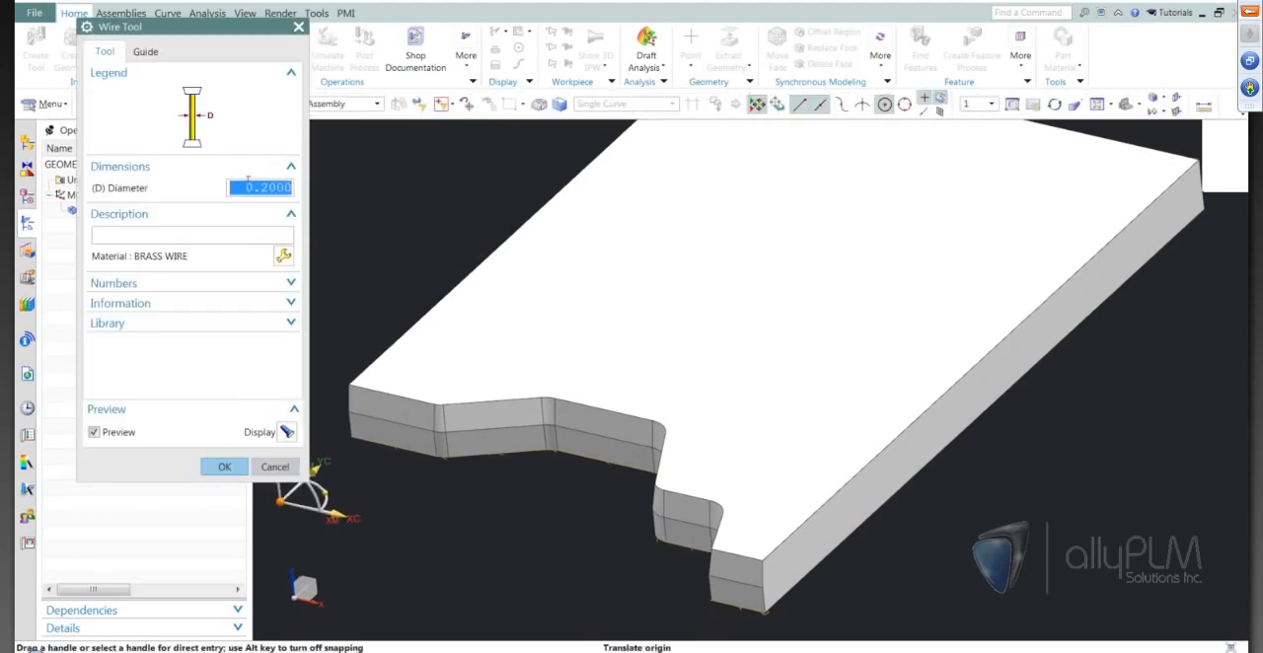
text(.)
click(224, 466)
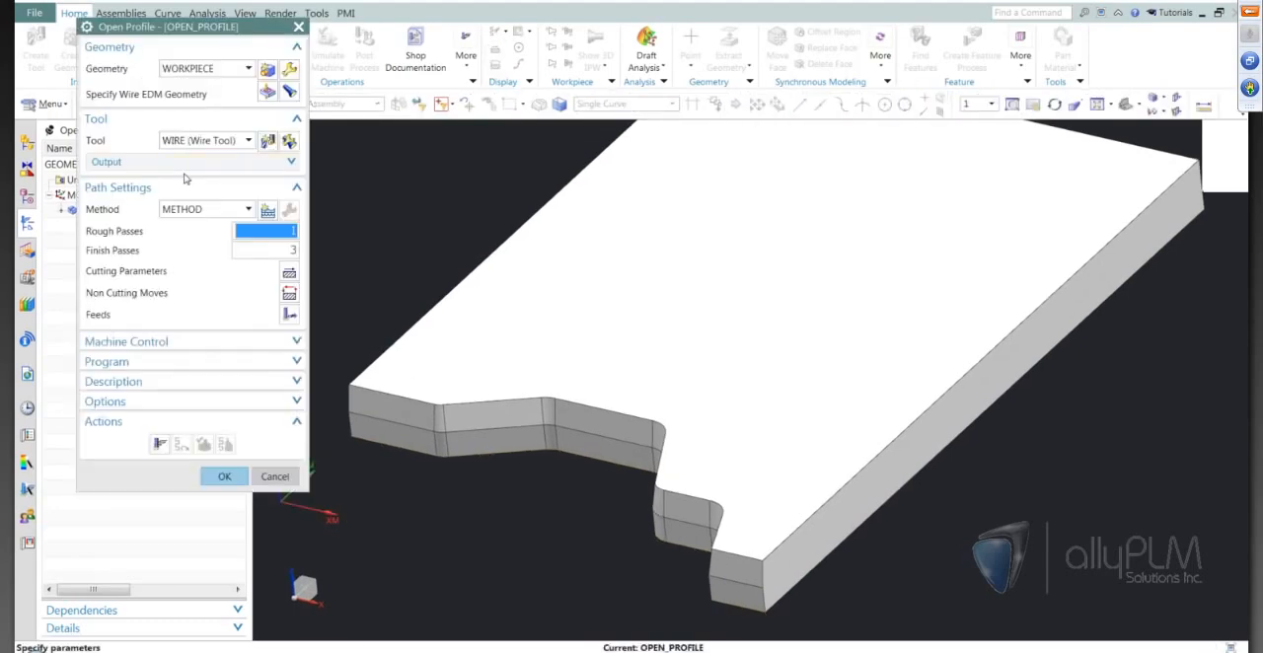
Set the OPEN_PROFILE cutting parameters' upper plane ZM to 10.16, matching the plate's measured thickness.
click(289, 276)
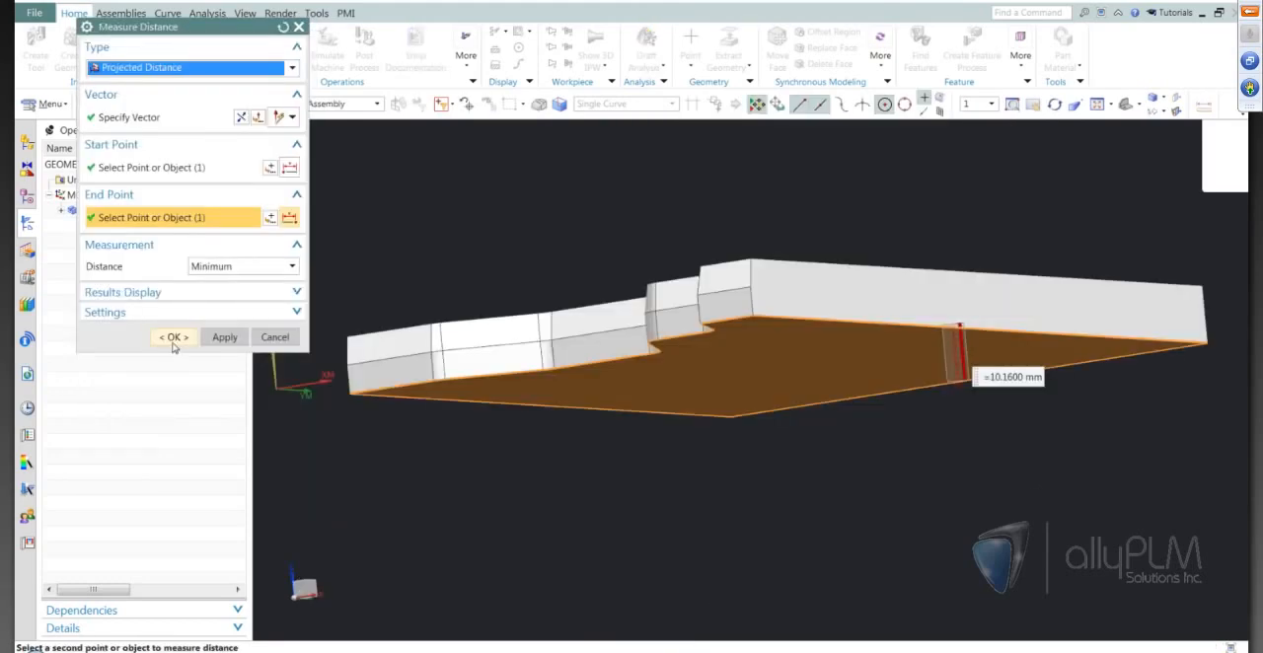
click(173, 337)
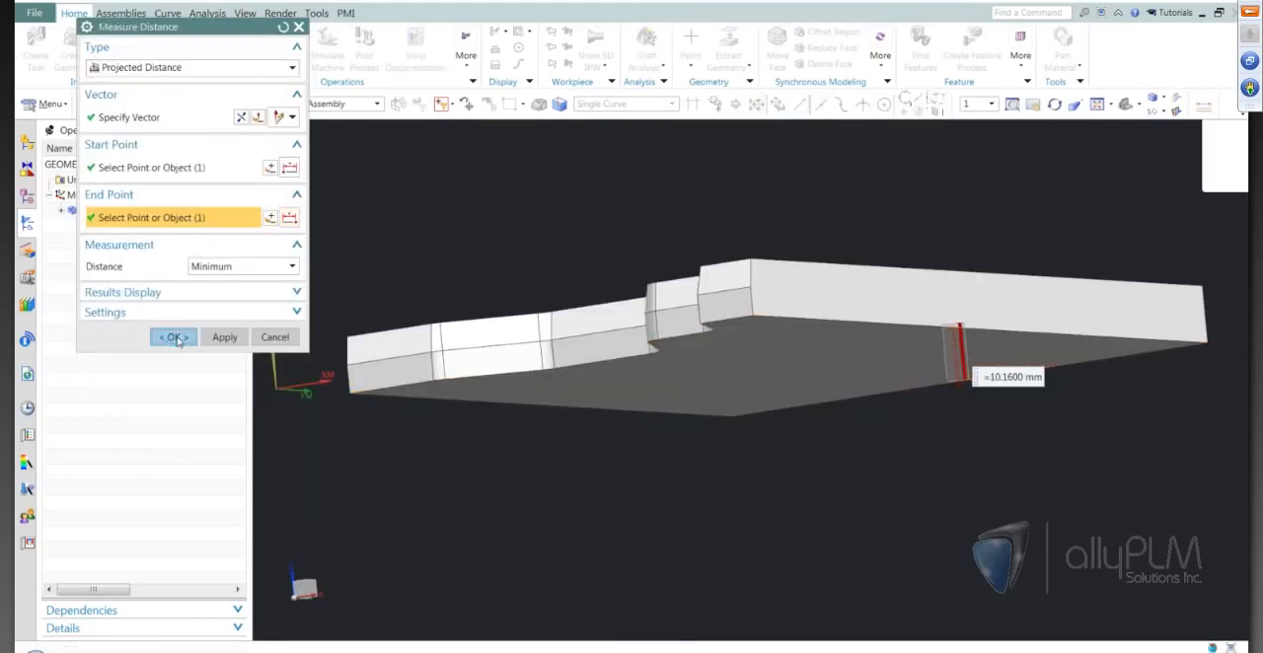
text(10.16)
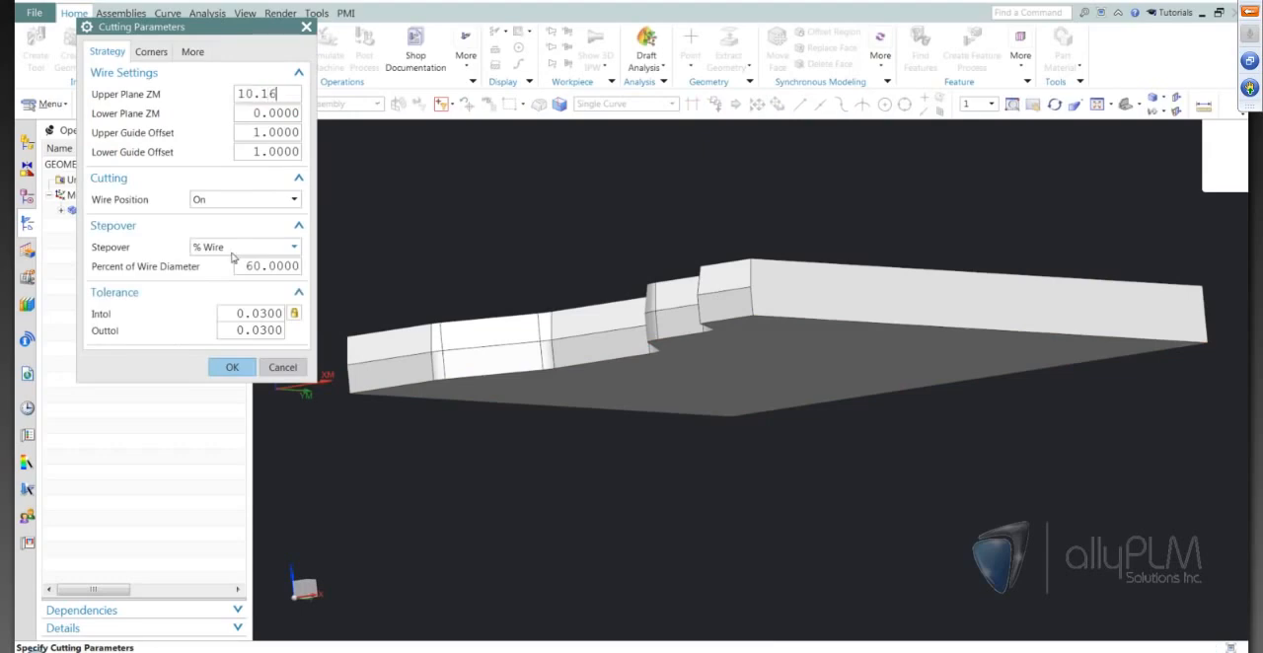
click(279, 112)
middle_drag(933, 363, 981, 467)
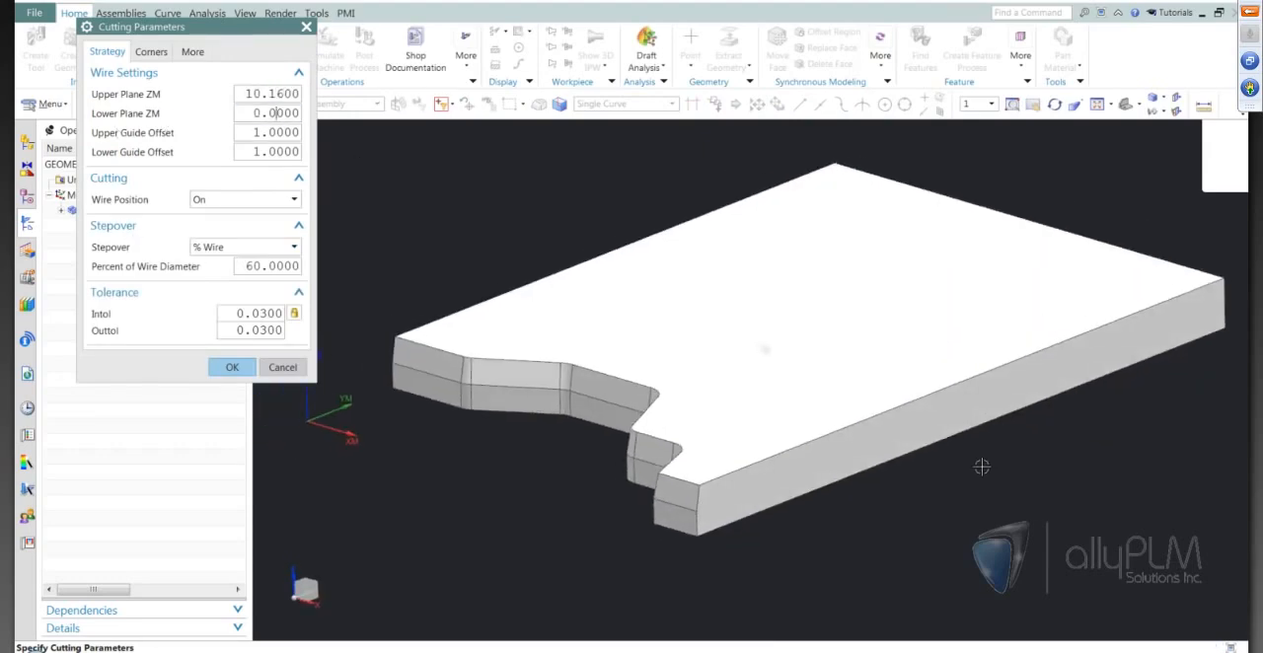
click(232, 367)
Set OPEN_PROFILE to 0 rough passes and 1 finish pass, and generate its tool path.
double_click(292, 231)
text(0)
double_click(292, 249)
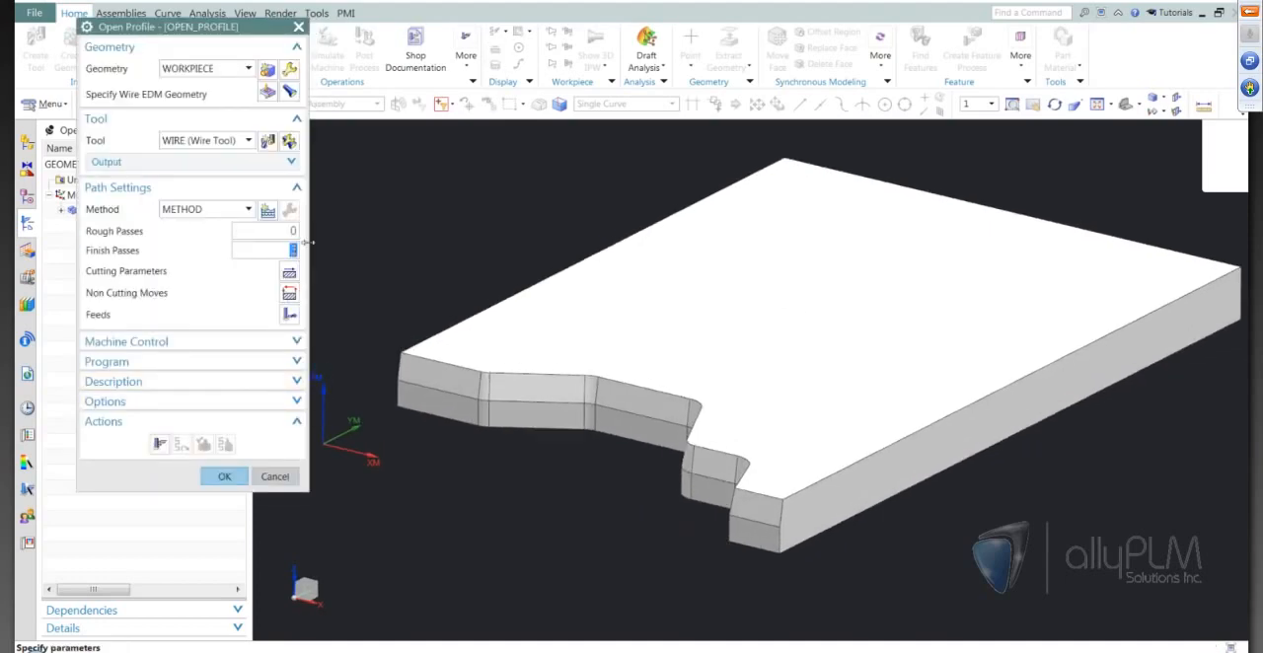
click(157, 450)
scroll(583, 518, down, 3)
middle_drag(690, 564, 707, 575)
scroll(705, 575, up, 2)
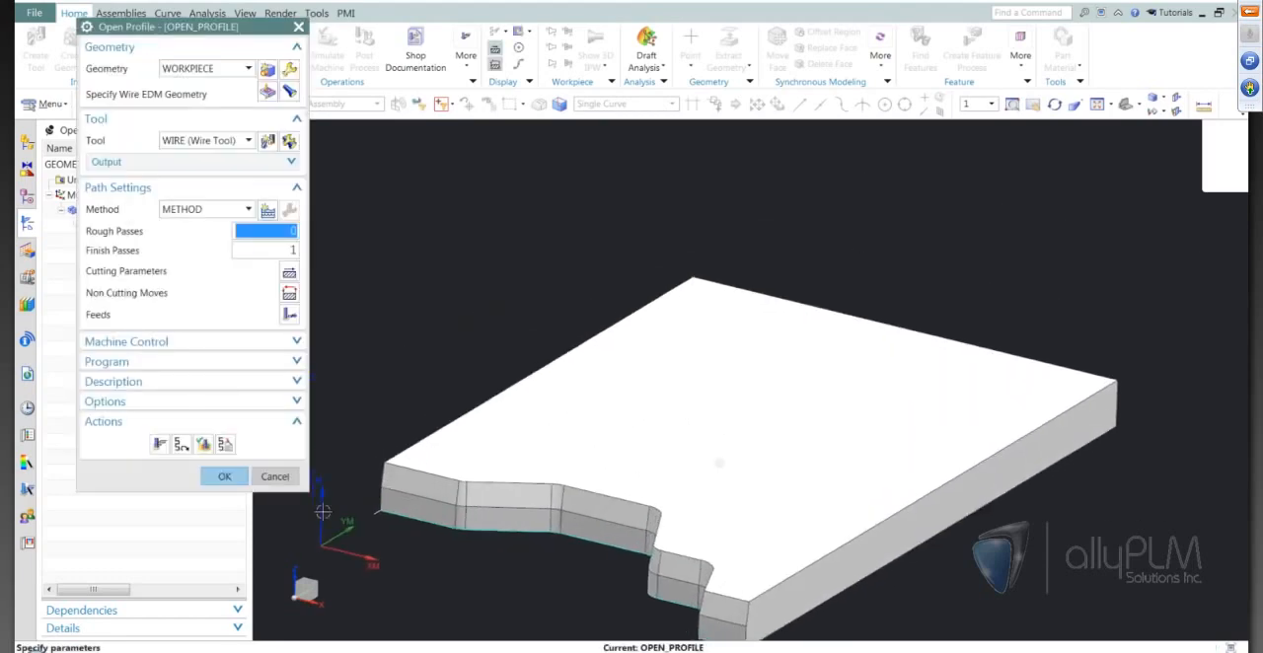
Verify the OPEN_PROFILE tool path by stepping the wire move by move along the notched edge.
click(203, 444)
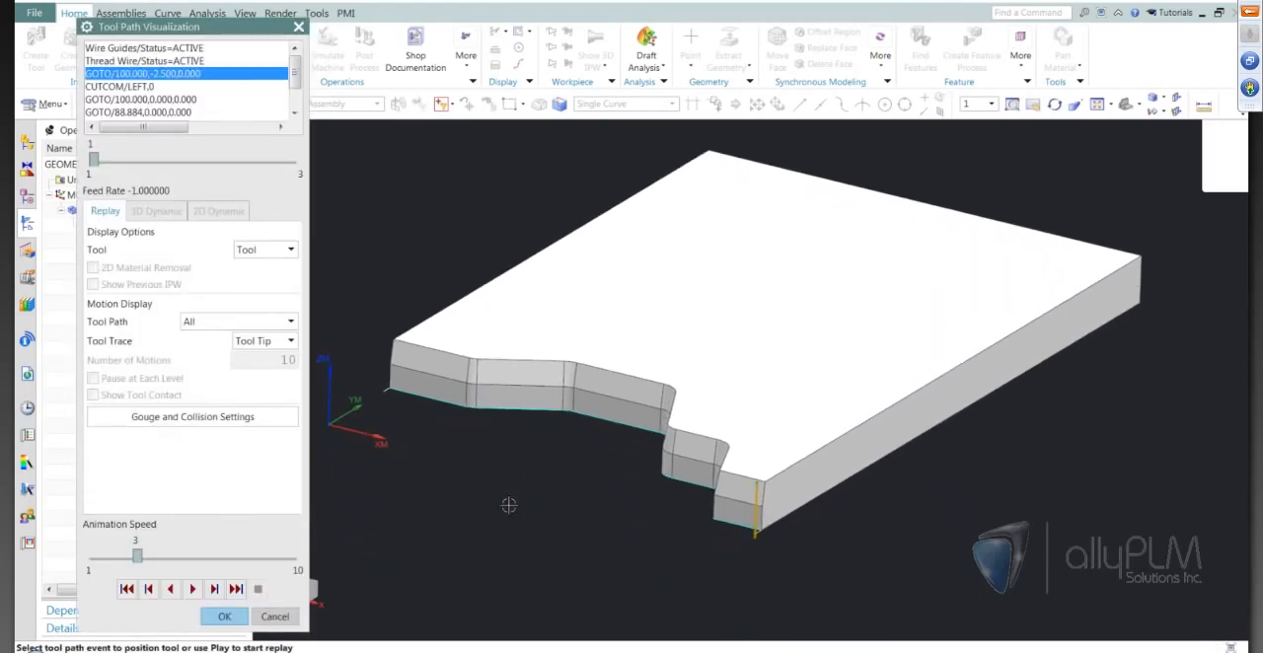
scroll(656, 533, up, 2)
middle_drag(800, 587, 641, 587)
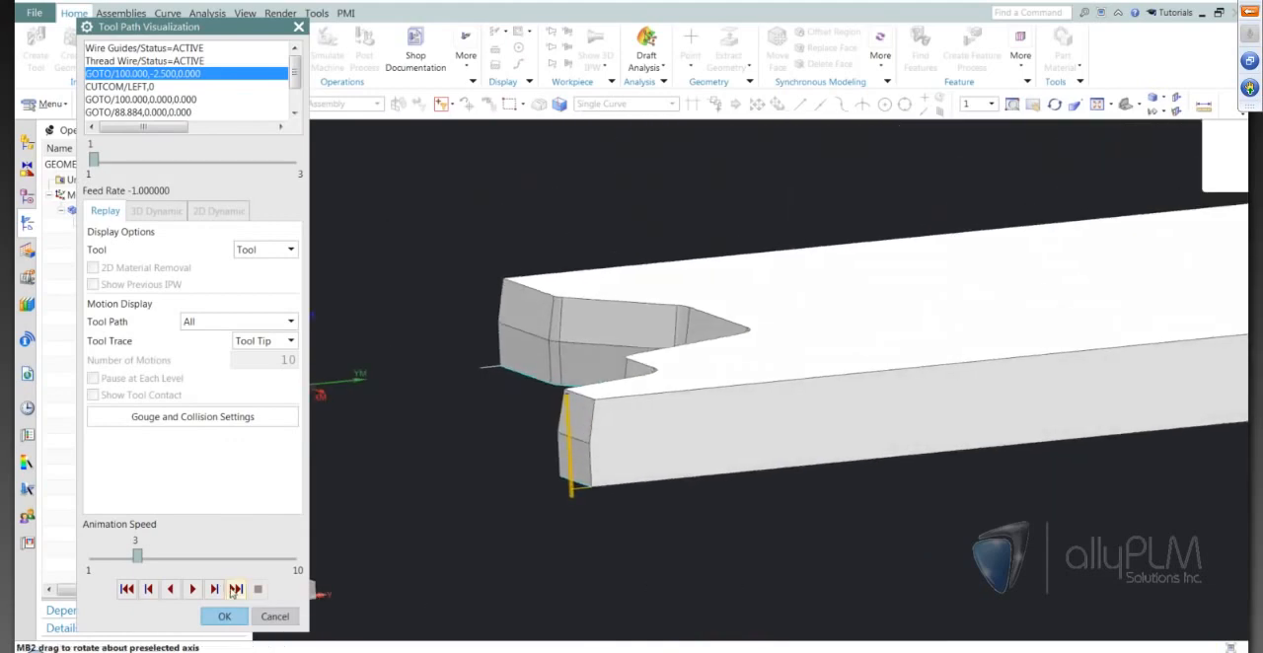
click(214, 589)
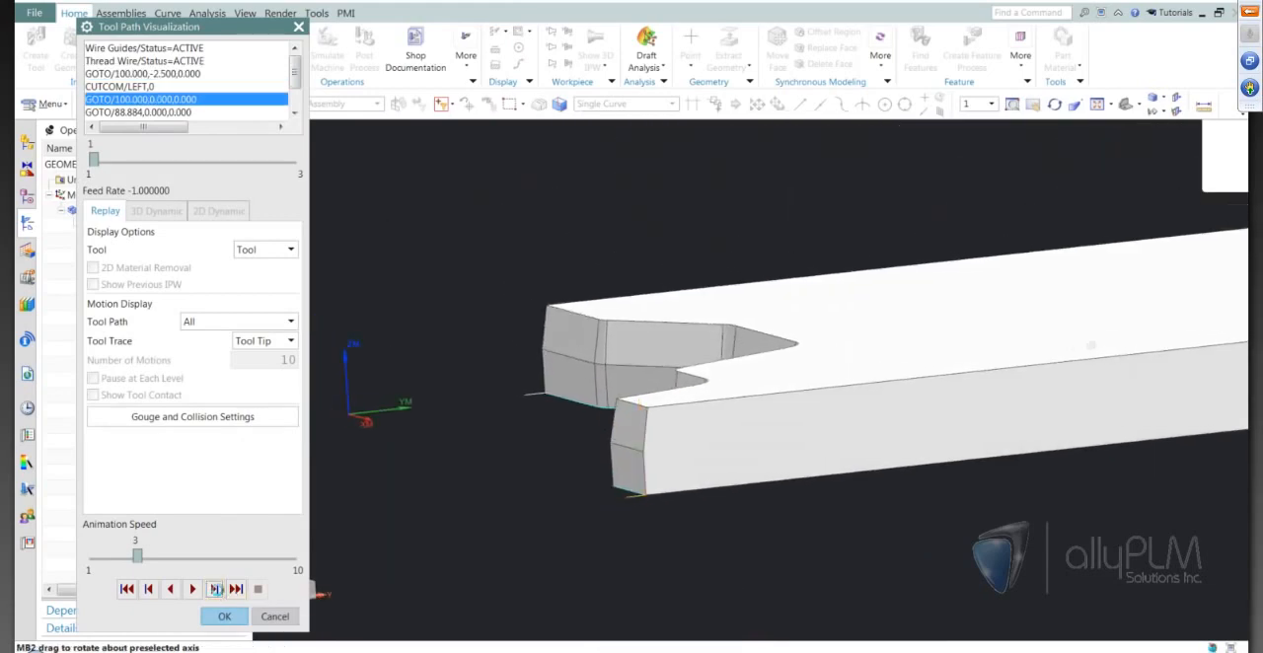
click(215, 589)
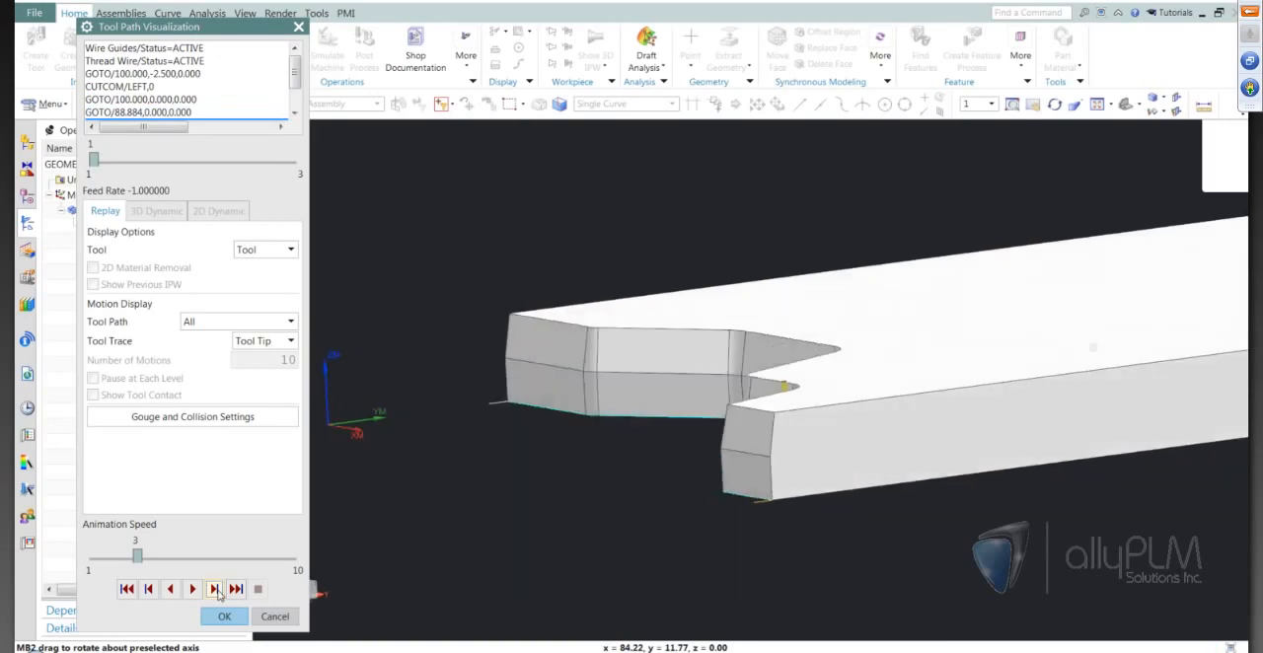
click(218, 593)
click(218, 593)
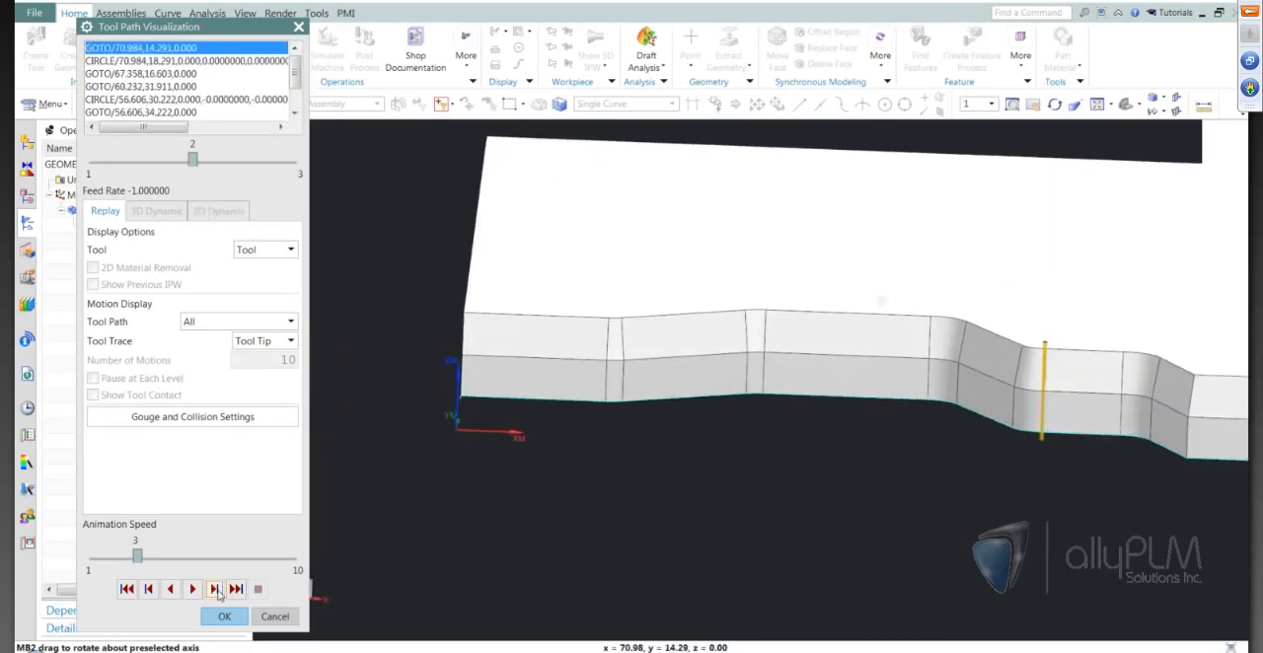
click(218, 591)
click(218, 592)
click(218, 592)
click(218, 592)
click(218, 591)
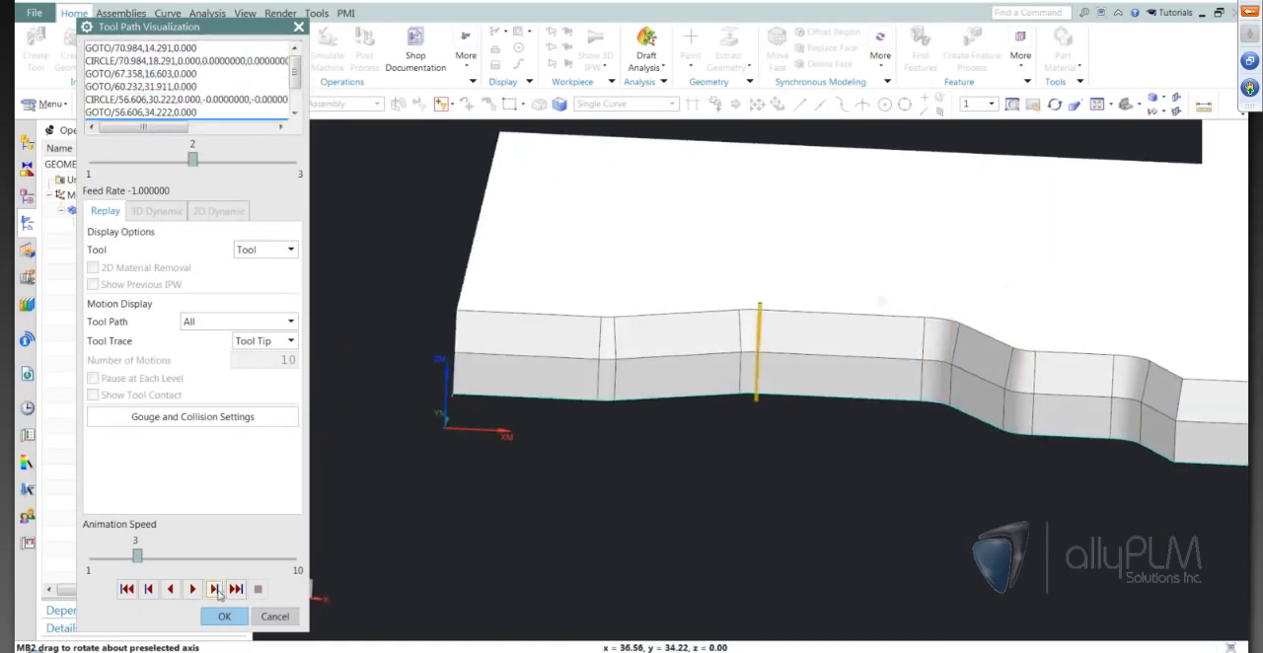
click(215, 589)
click(215, 589)
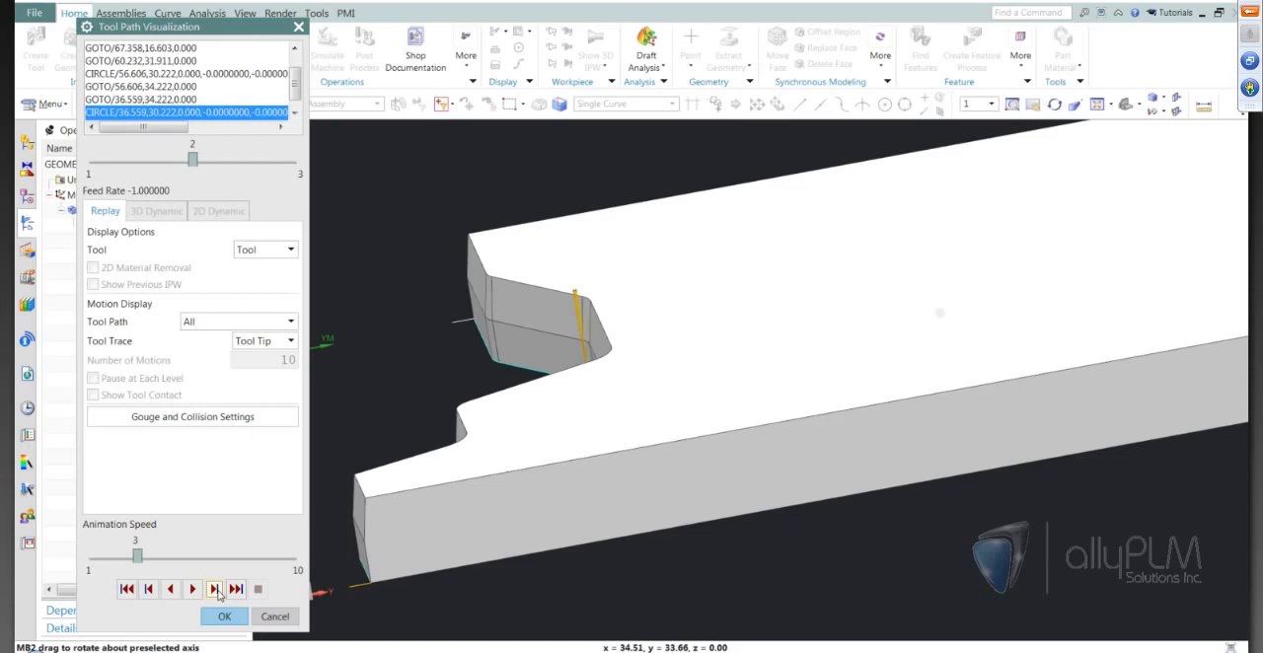
click(216, 590)
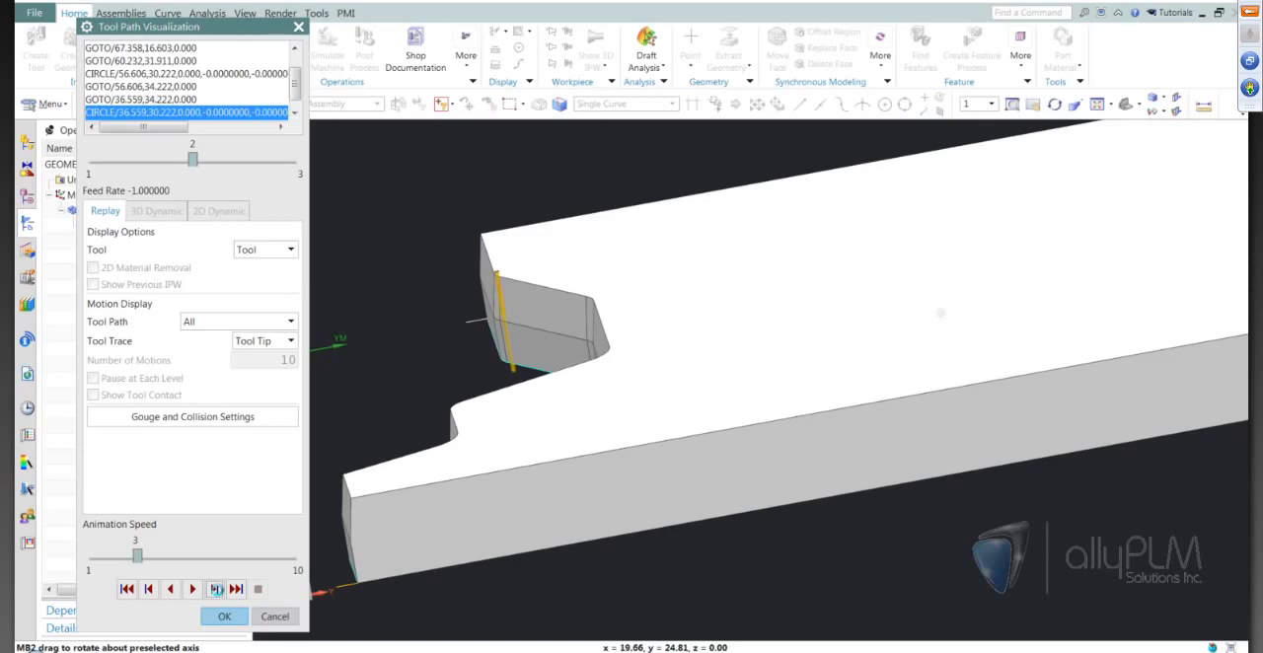
click(216, 589)
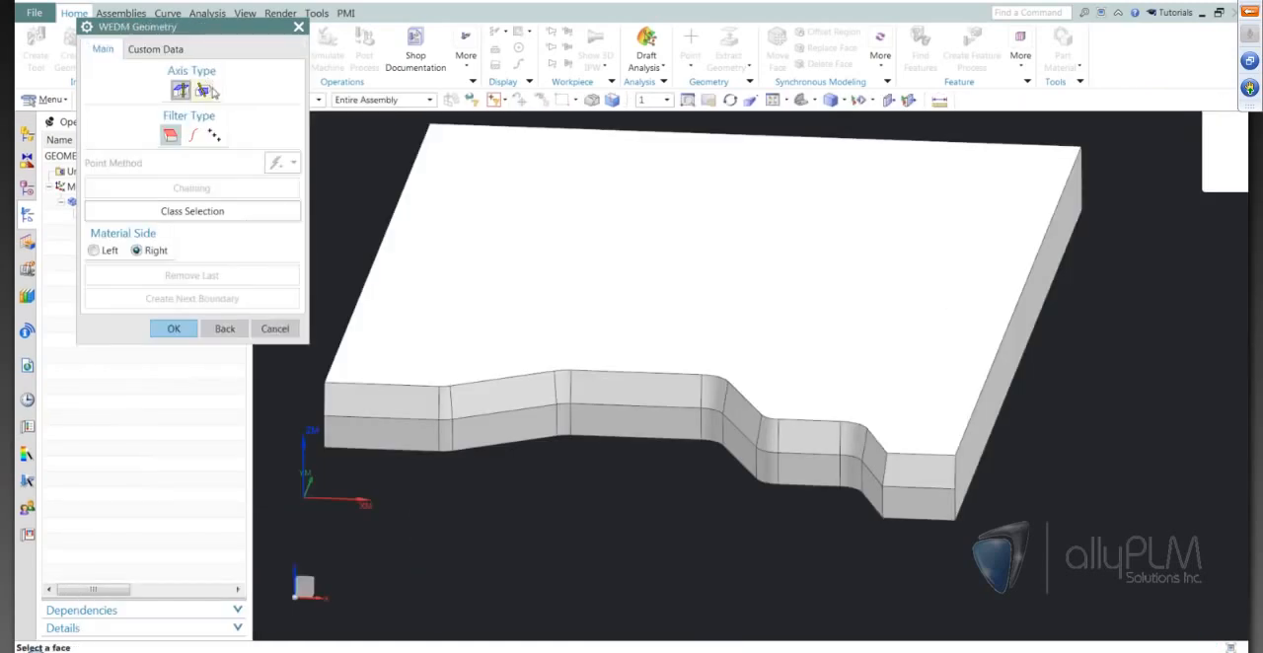
Define OPEN_PROFILE_1's wire EDM geometry as a 4-axis boundary from the upper side faces along the plate's notched edge.
click(204, 90)
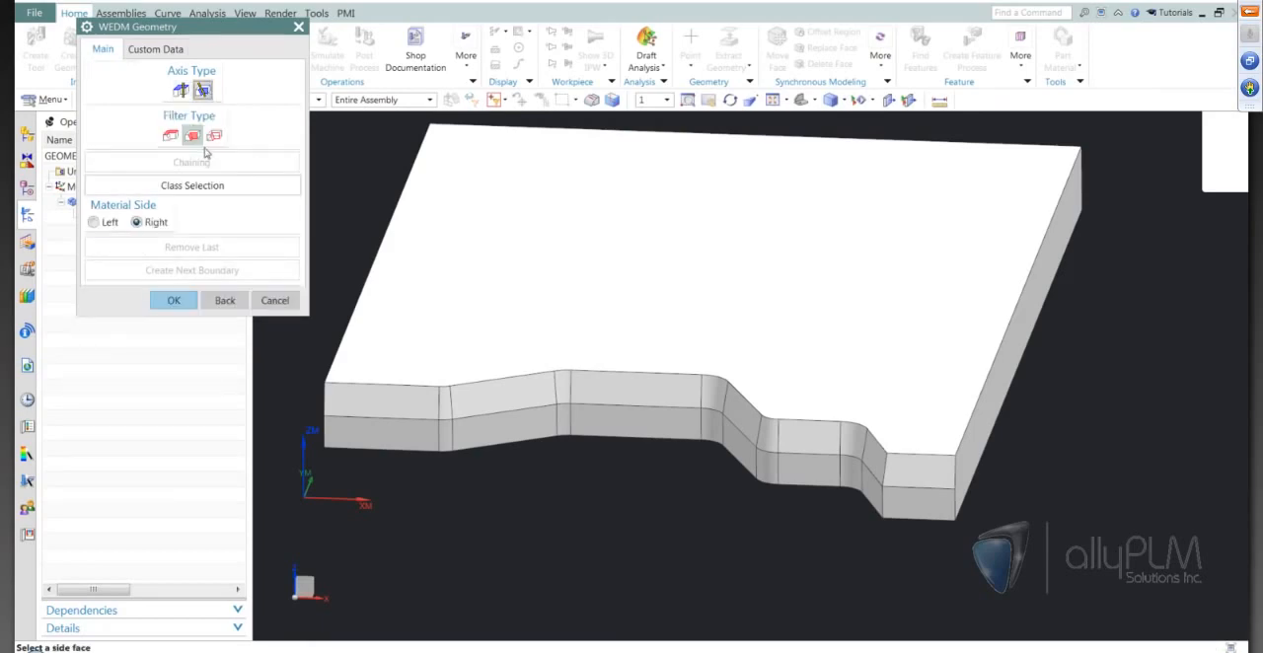
click(848, 452)
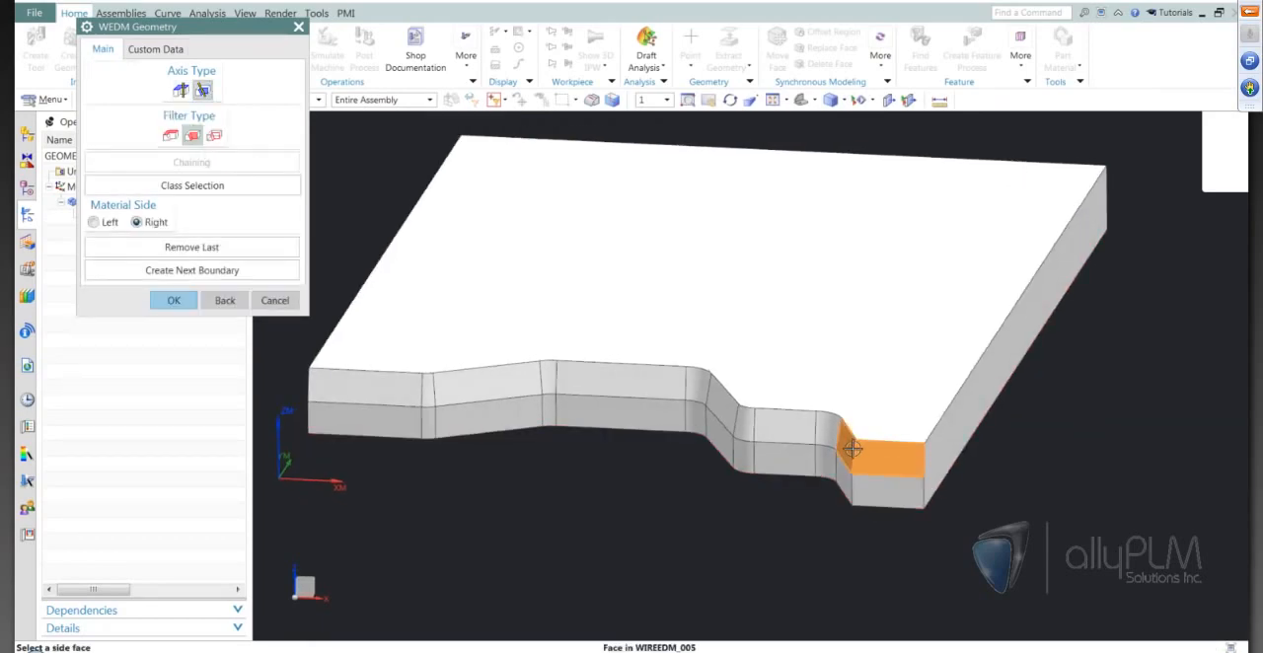
click(792, 428)
click(725, 416)
click(654, 389)
click(543, 369)
click(447, 394)
click(431, 393)
click(383, 395)
middle_drag(562, 504, 569, 508)
click(177, 301)
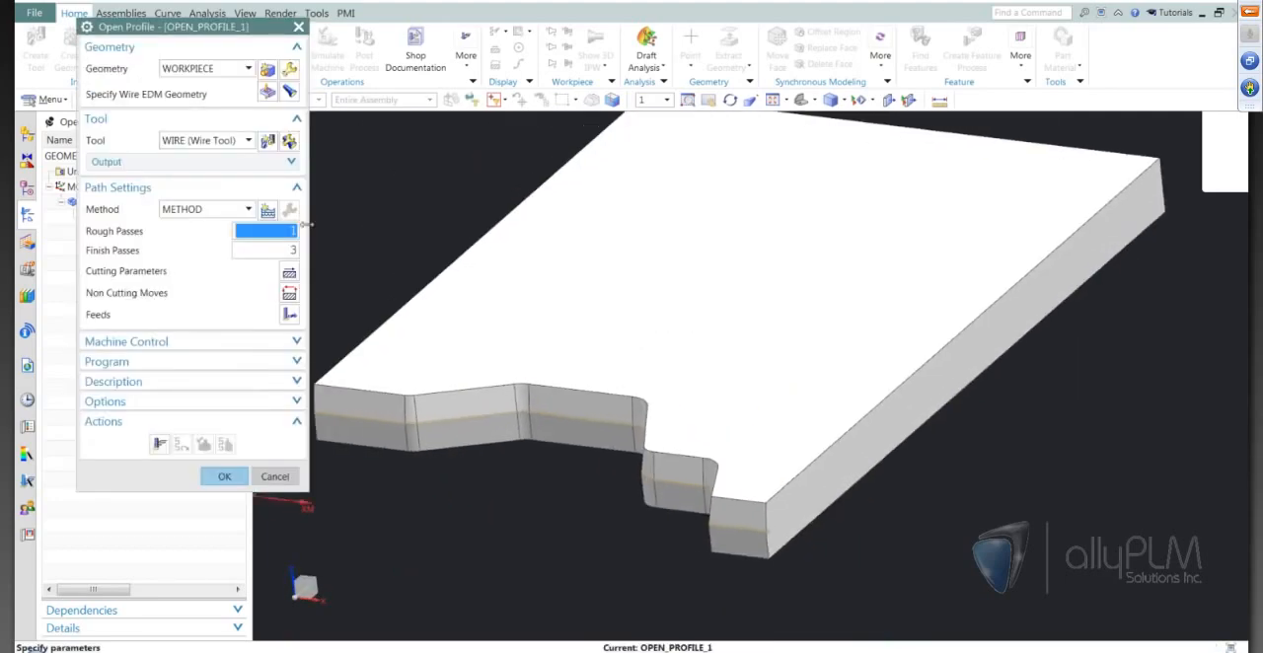
Set OPEN_PROFILE_1's cutting parameters to an upper plane ZM of 10.16 and a Tanto wire position.
click(289, 272)
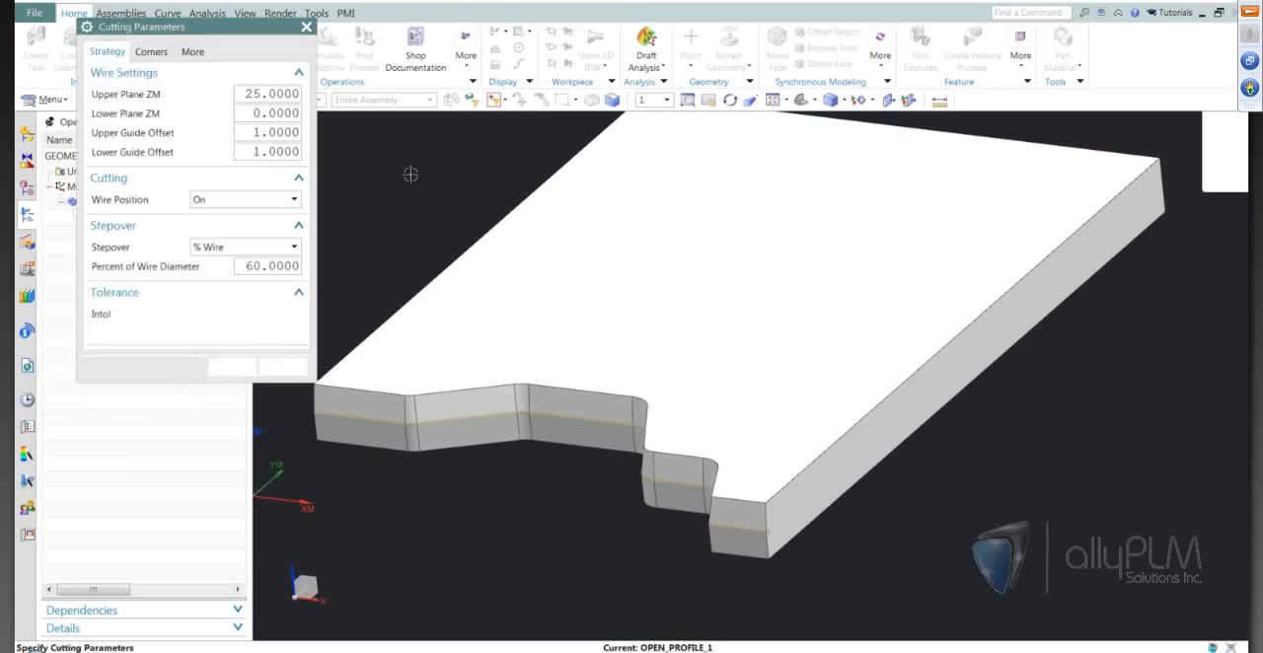
text(10.16)
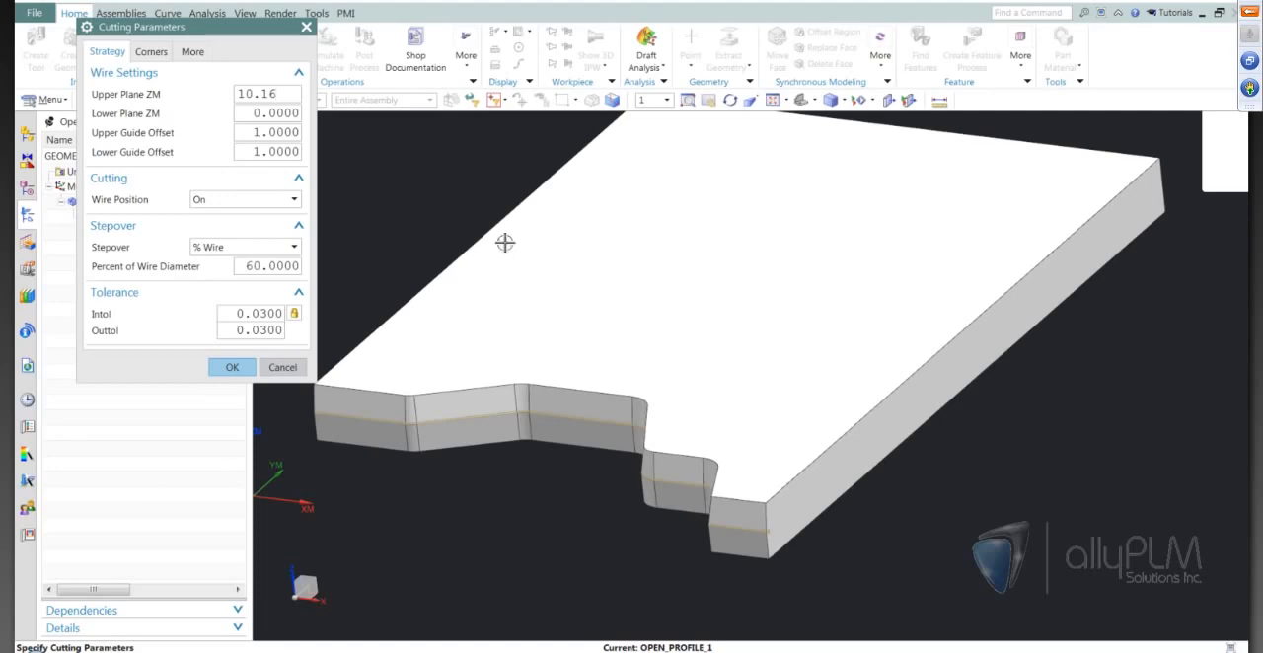
click(234, 201)
click(222, 230)
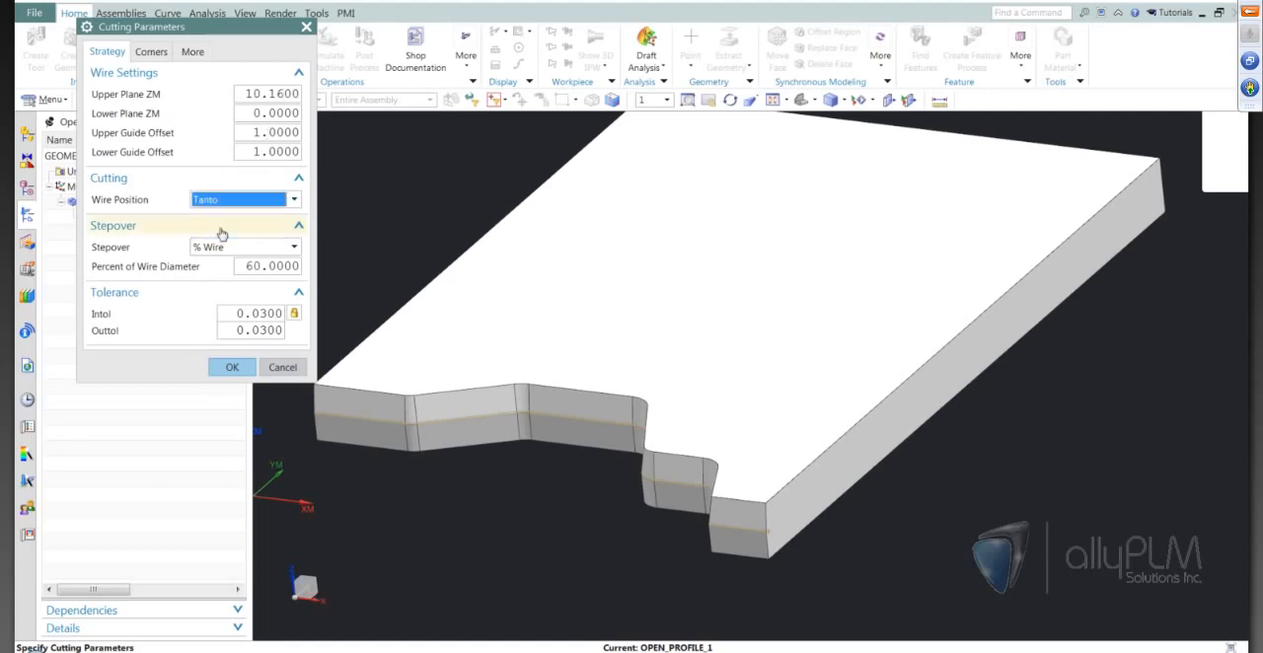
click(232, 367)
Set OPEN_PROFILE_1 to 0 rough passes and 1 finish pass, and generate its tool path.
scroll(665, 316, up, 2)
double_click(289, 234)
text(0)
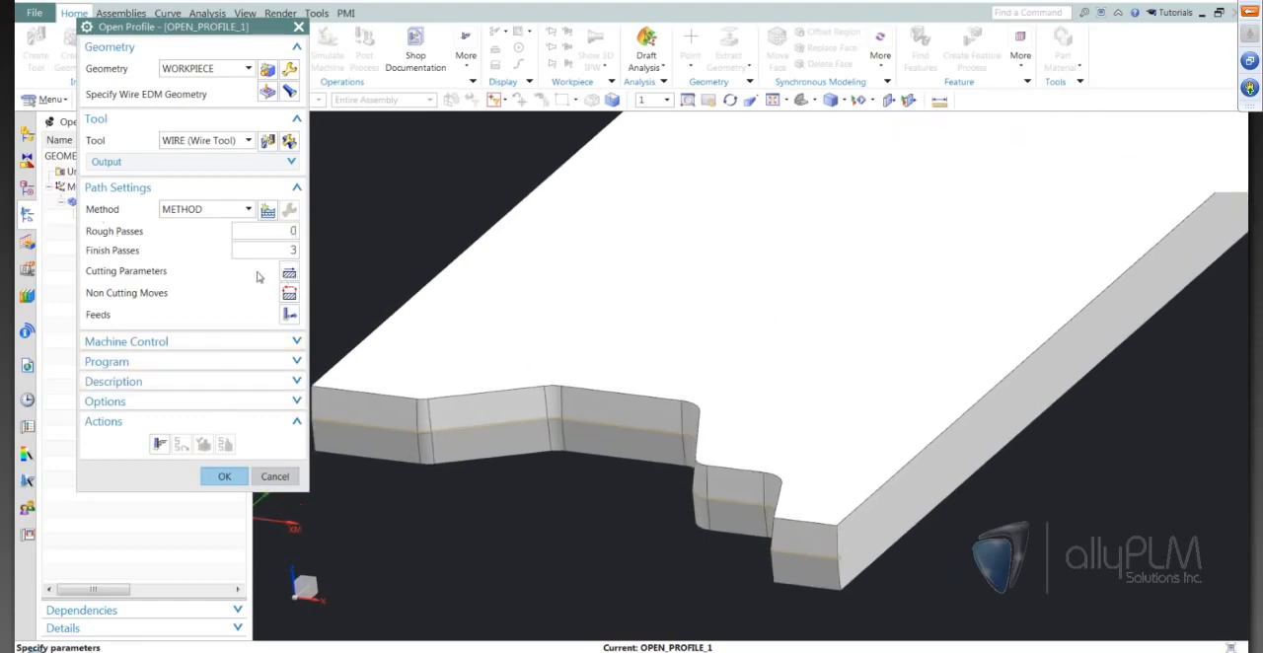
double_click(289, 250)
text(1)
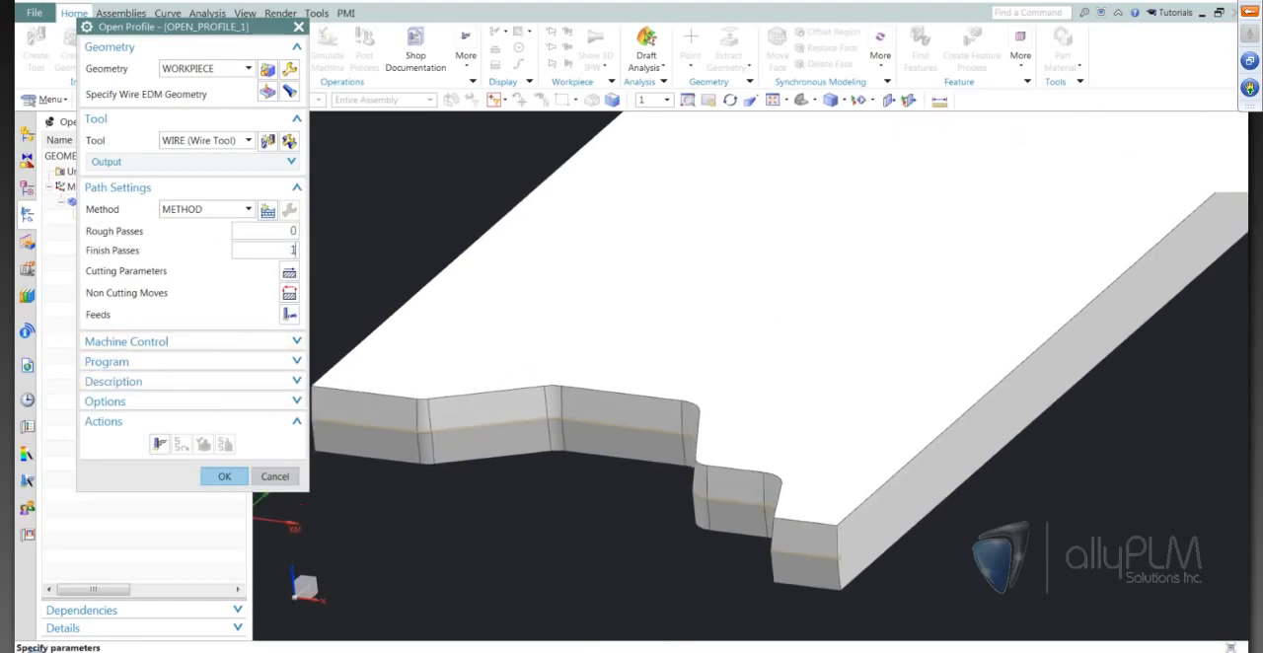
click(159, 444)
Examine how the generated 4-axis tool path runs relative to the plate's end corner and notched lower edge.
scroll(552, 419, down, 3)
middle_drag(581, 527, 859, 561)
scroll(942, 541, up, 3)
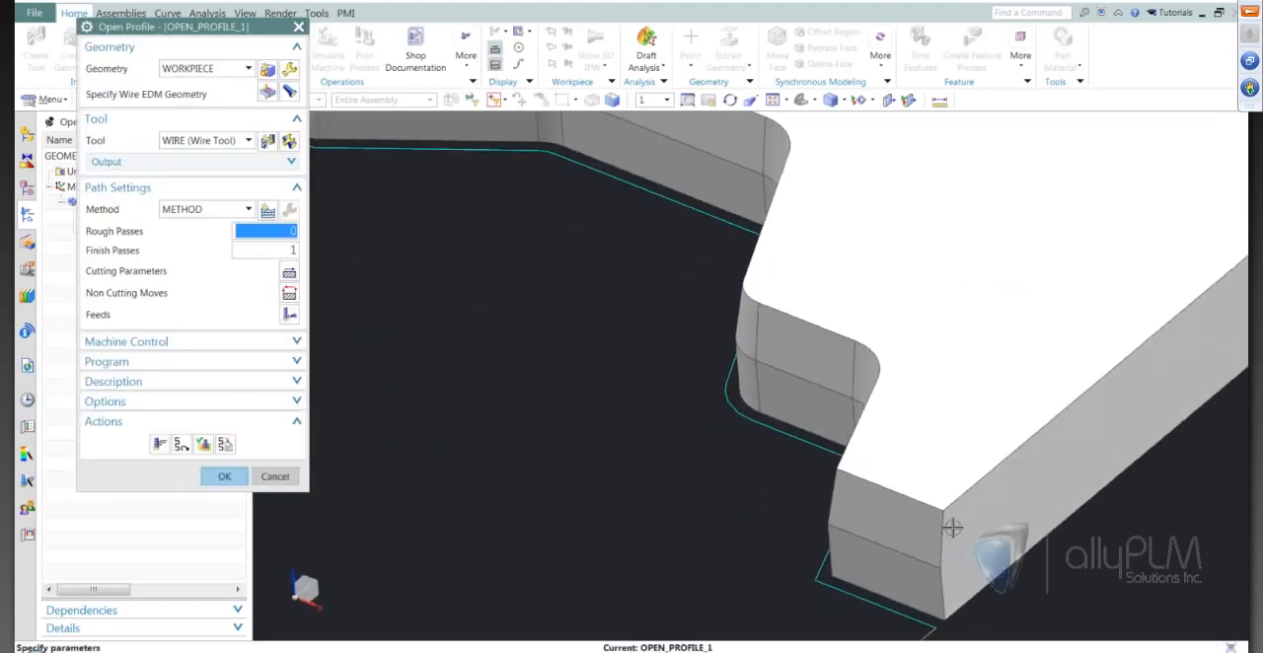
middle_drag(946, 539, 793, 427)
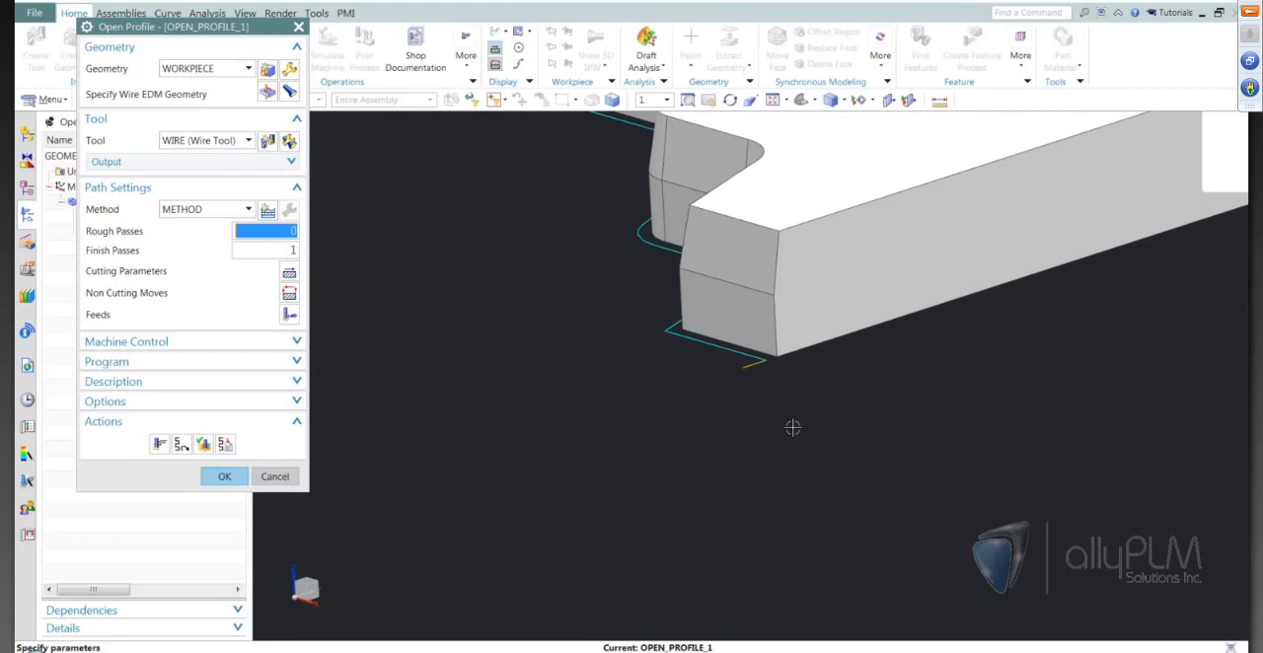
middle_drag(792, 427, 796, 420)
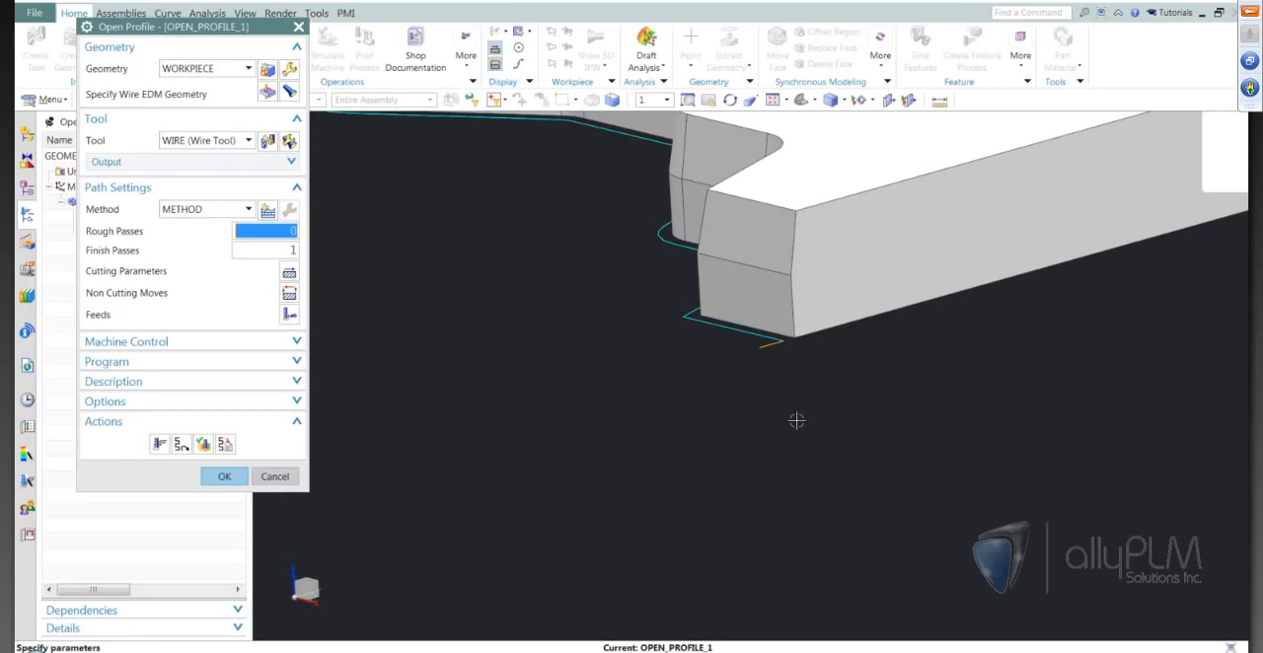
shift+middle_drag(796, 420, 805, 409)
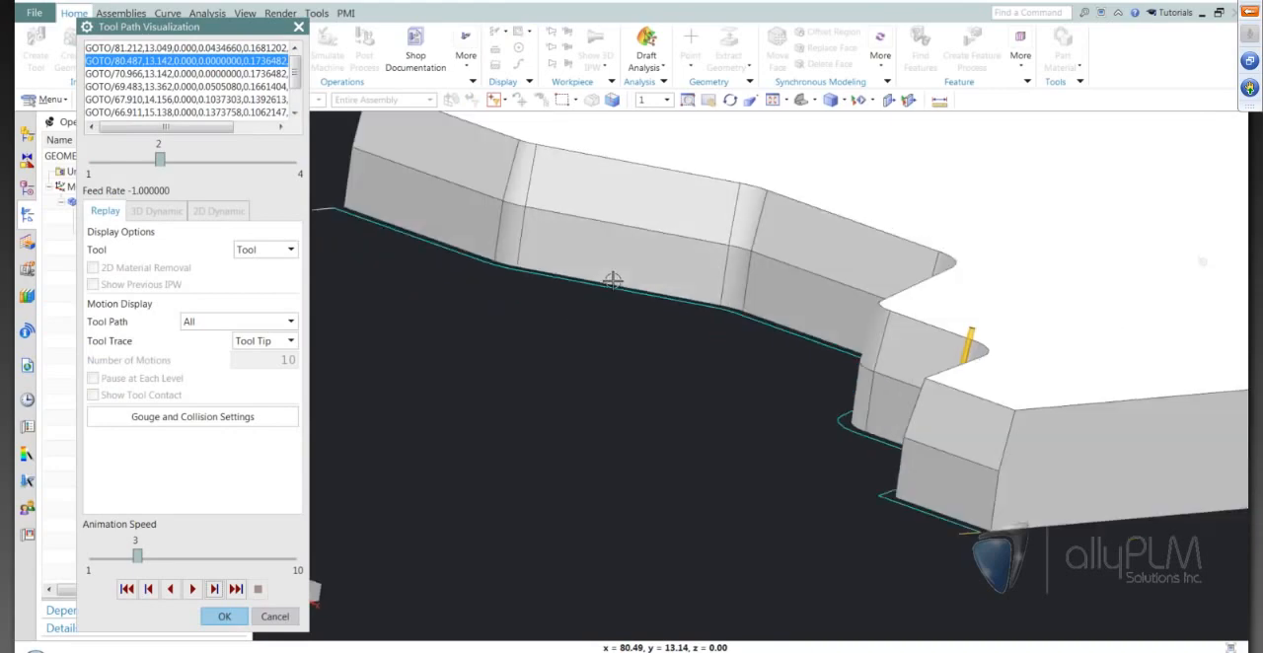
middle_drag(613, 281, 584, 222)
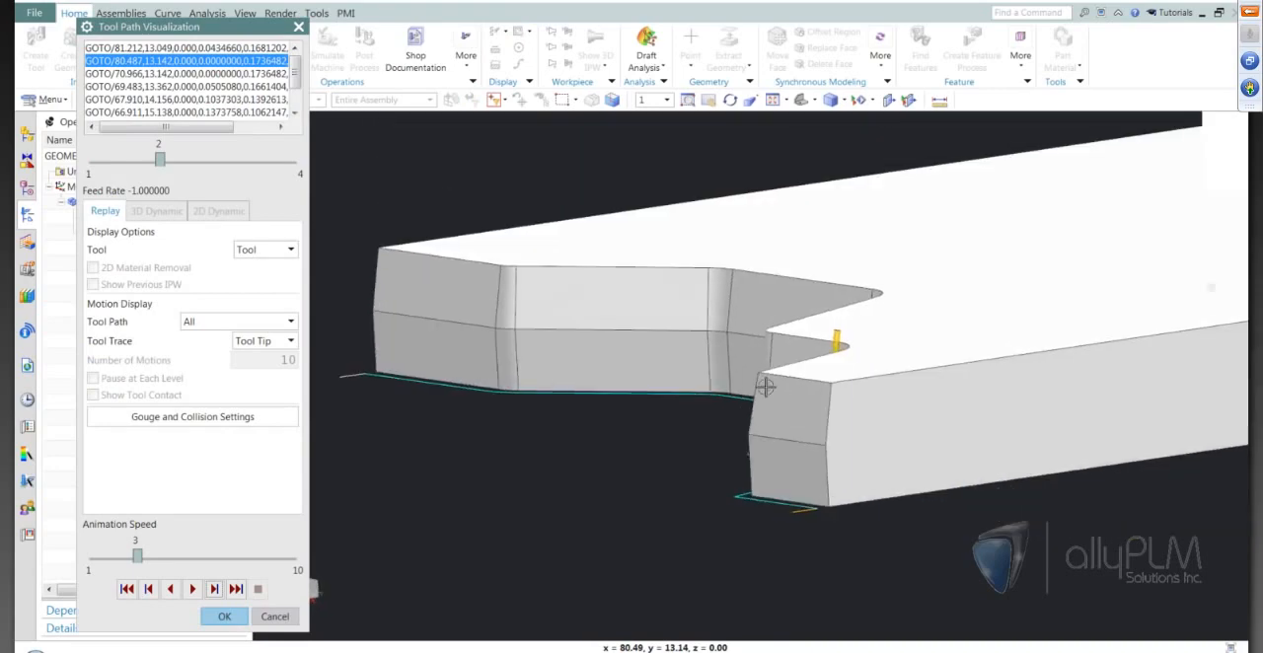
Step and play the OPEN_PROFILE_1 tool path verification through to the end of the notched edge, and accept the operation.
click(213, 589)
click(213, 590)
click(213, 590)
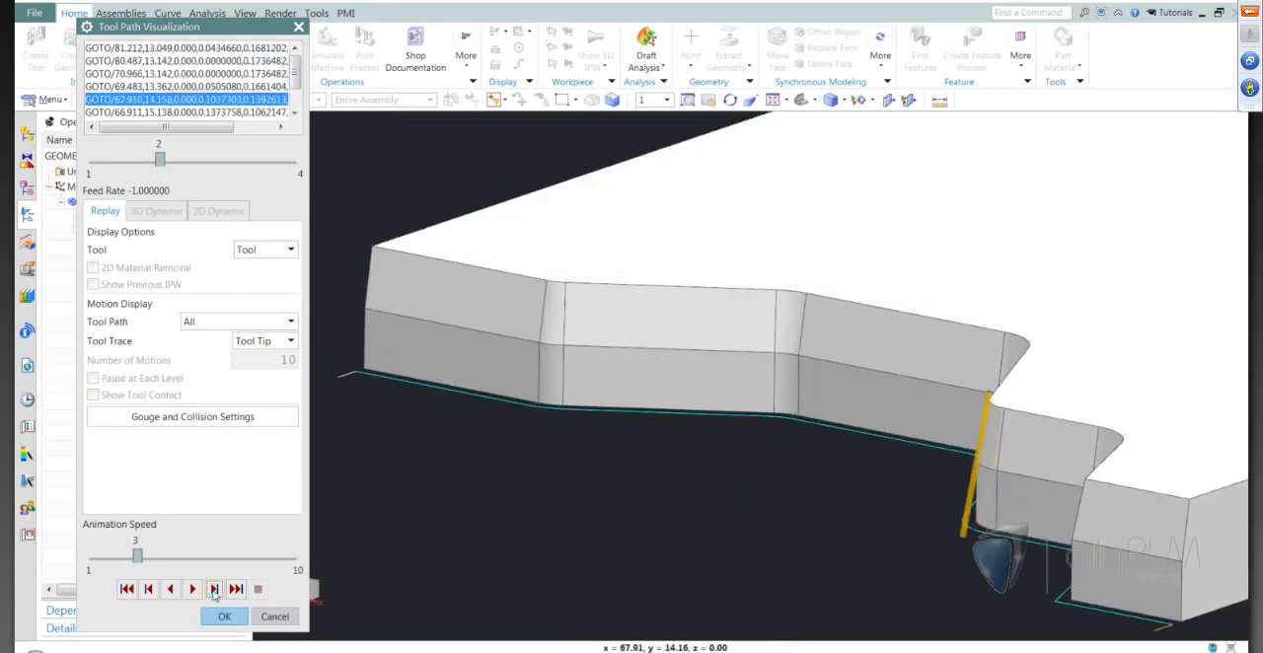
click(213, 590)
click(213, 590)
click(213, 590)
click(213, 589)
middle_drag(1211, 287, 975, 308)
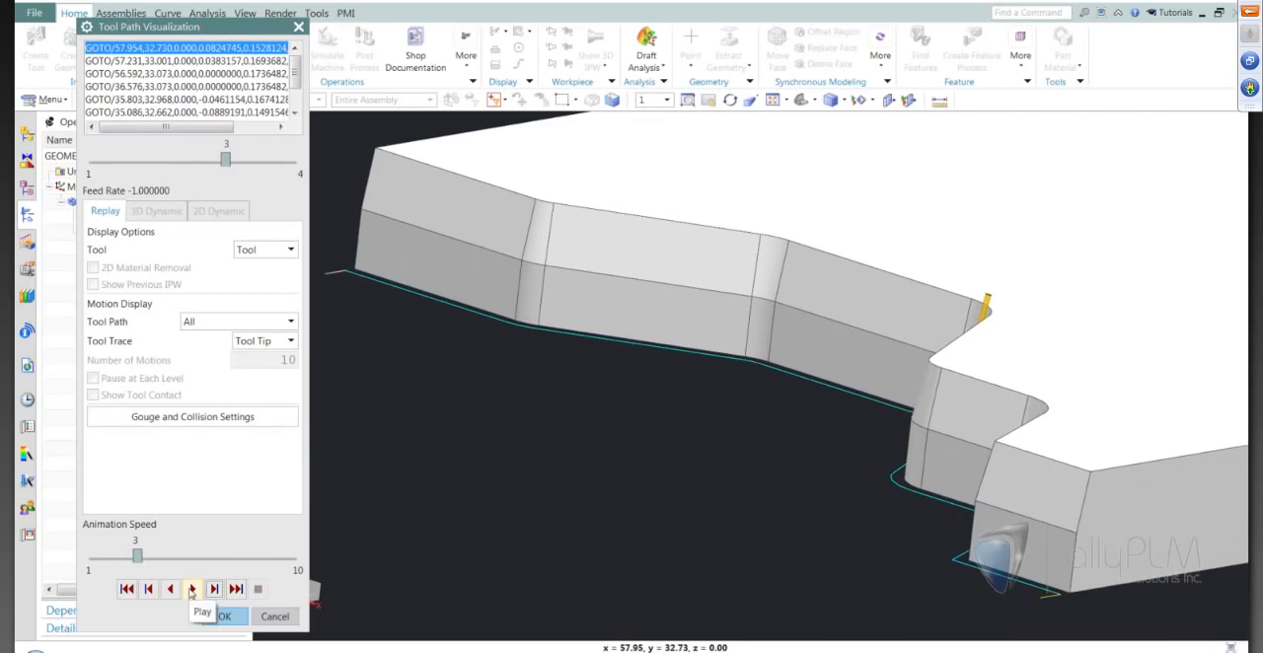
click(191, 589)
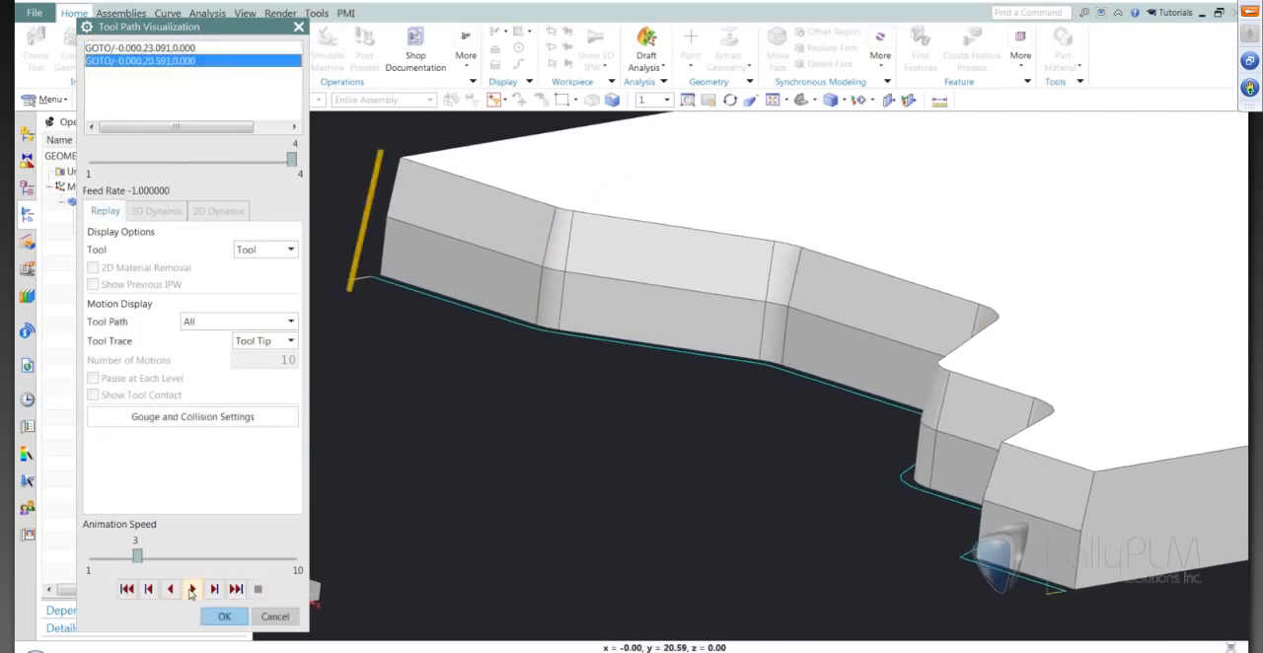
scroll(337, 590, down, 2)
middle_drag(461, 557, 383, 592)
click(236, 616)
middle_drag(685, 470, 630, 489)
click(226, 480)
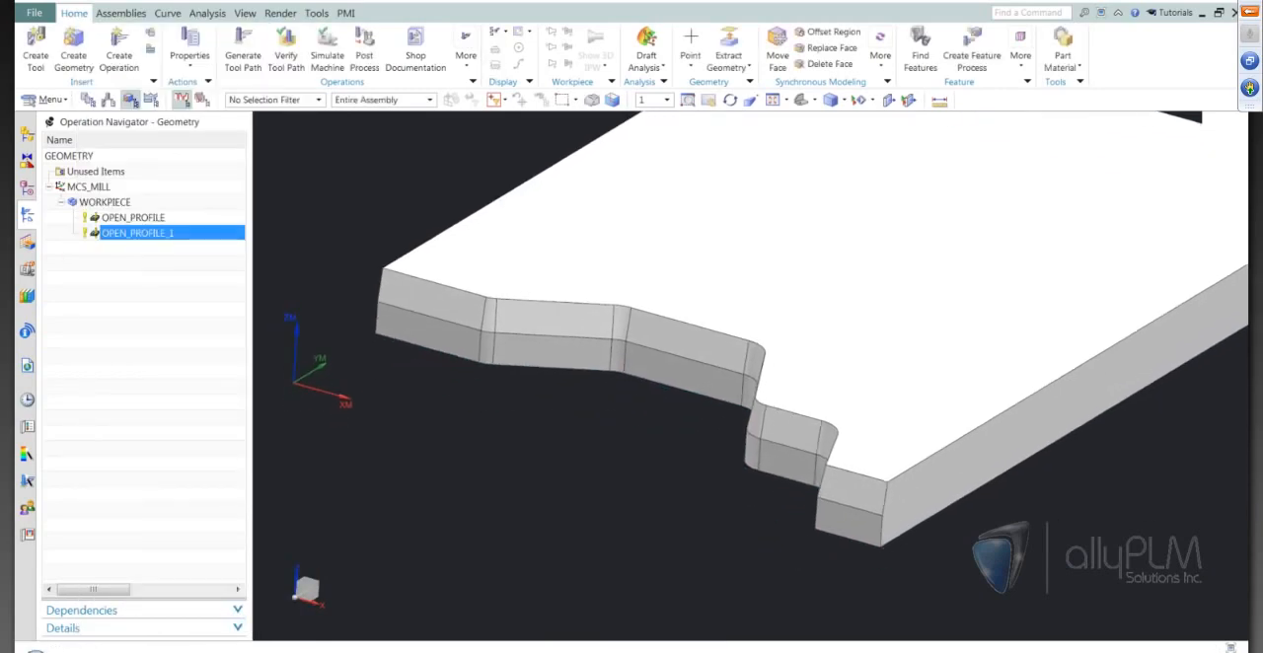
click(505, 650)
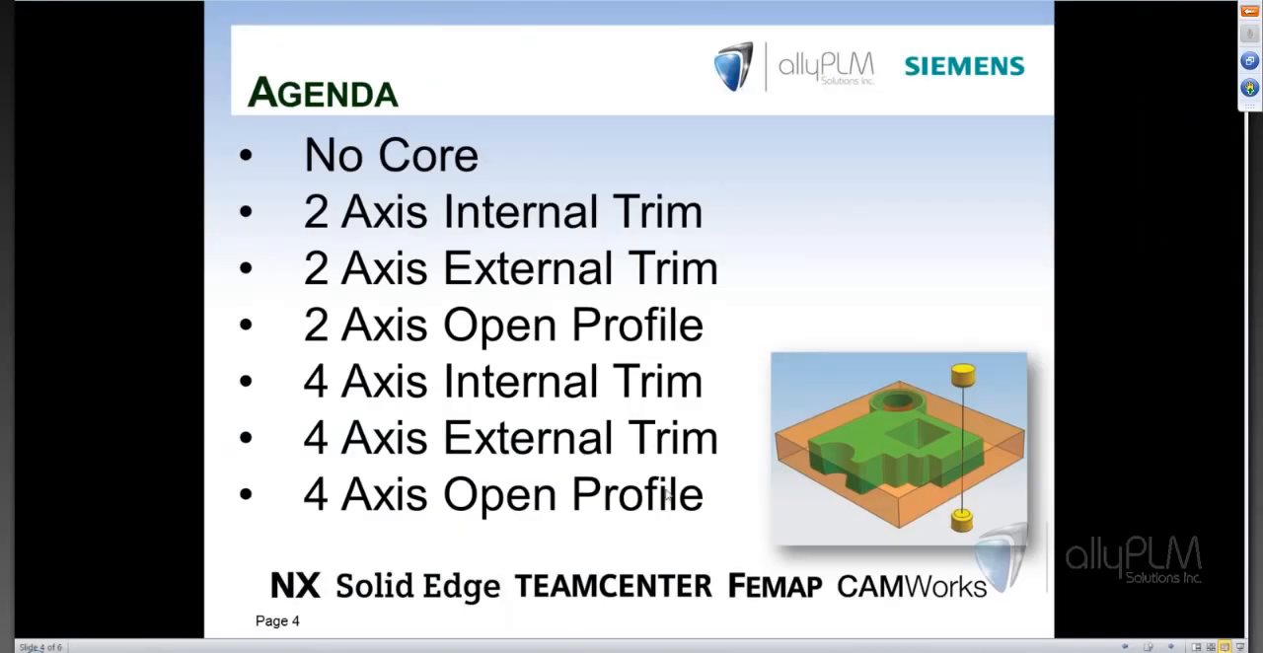
click(666, 493)
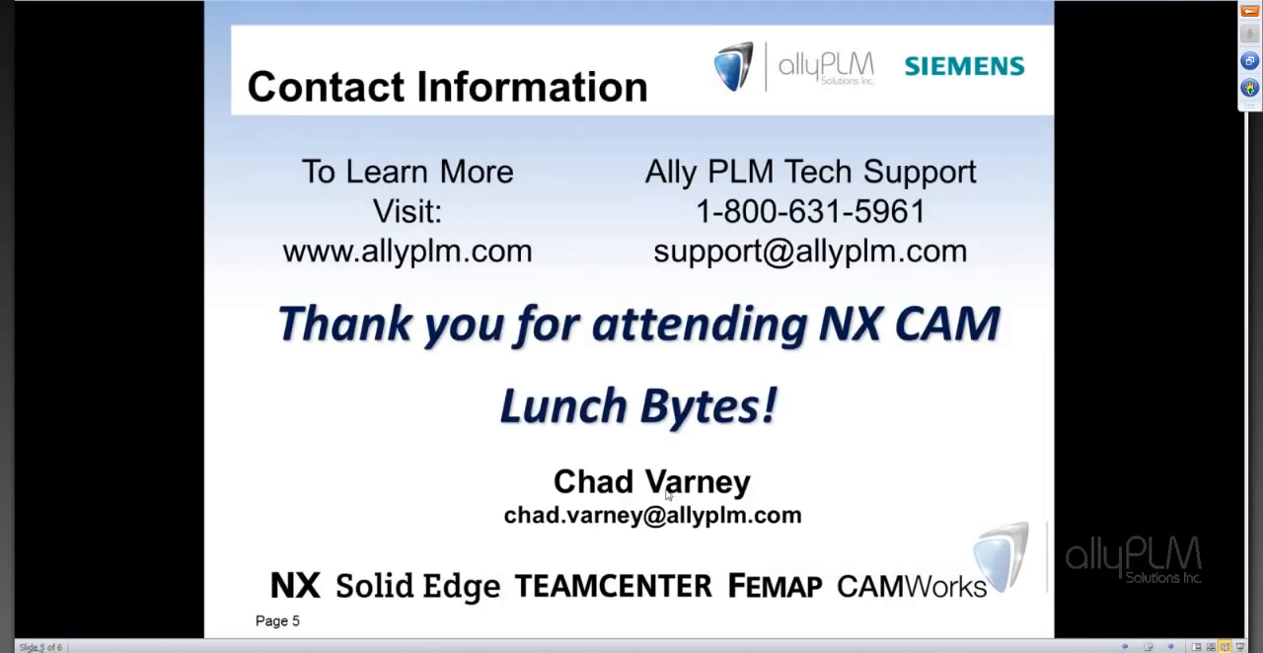